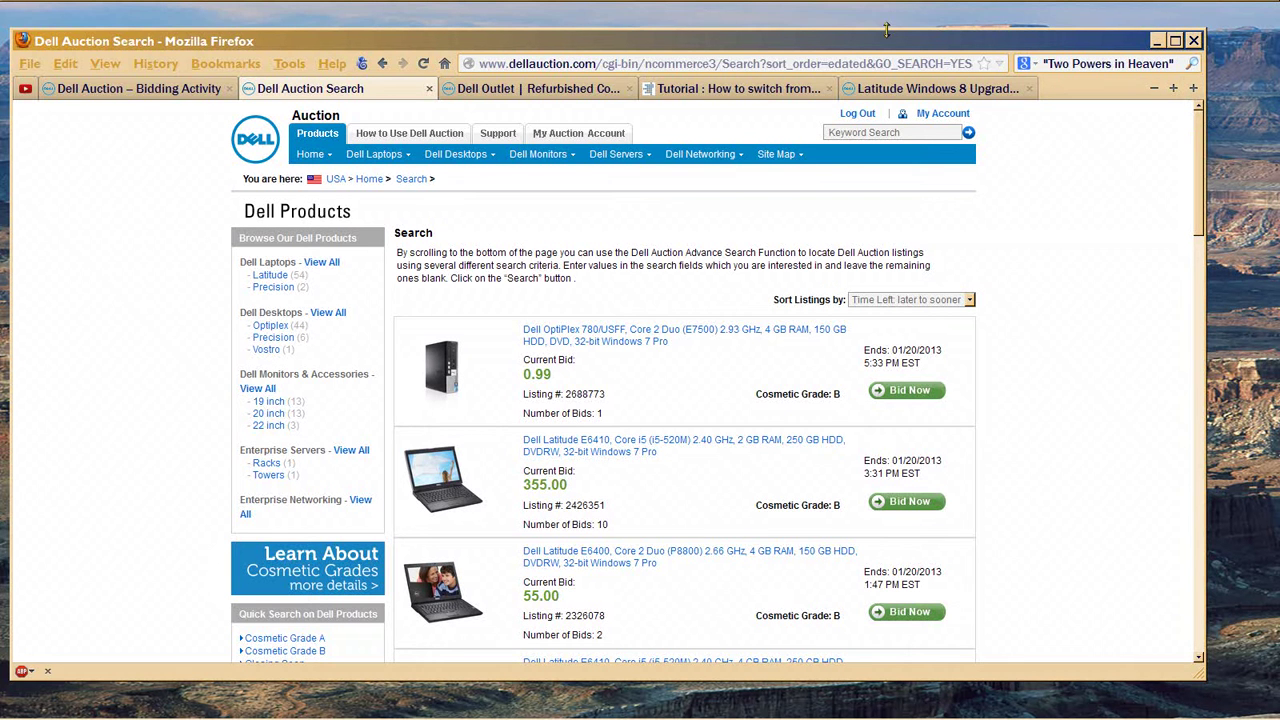
Step: Focus and reposition the Firefox window, then switch to the Dell Auction Bidding Activity tab
{"action": "left_click", "coordinate": [621, 39]}
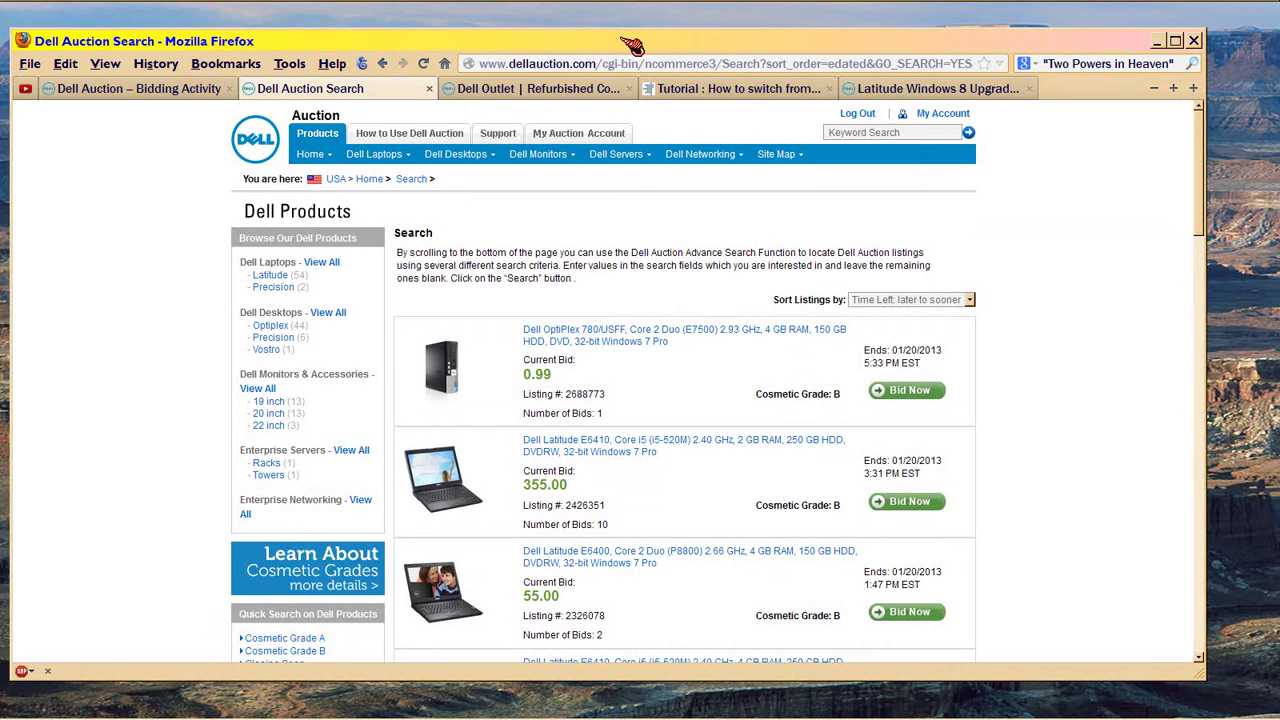
{"action": "left_click_drag", "start_coordinate": [630, 45], "coordinate": [606, 37]}
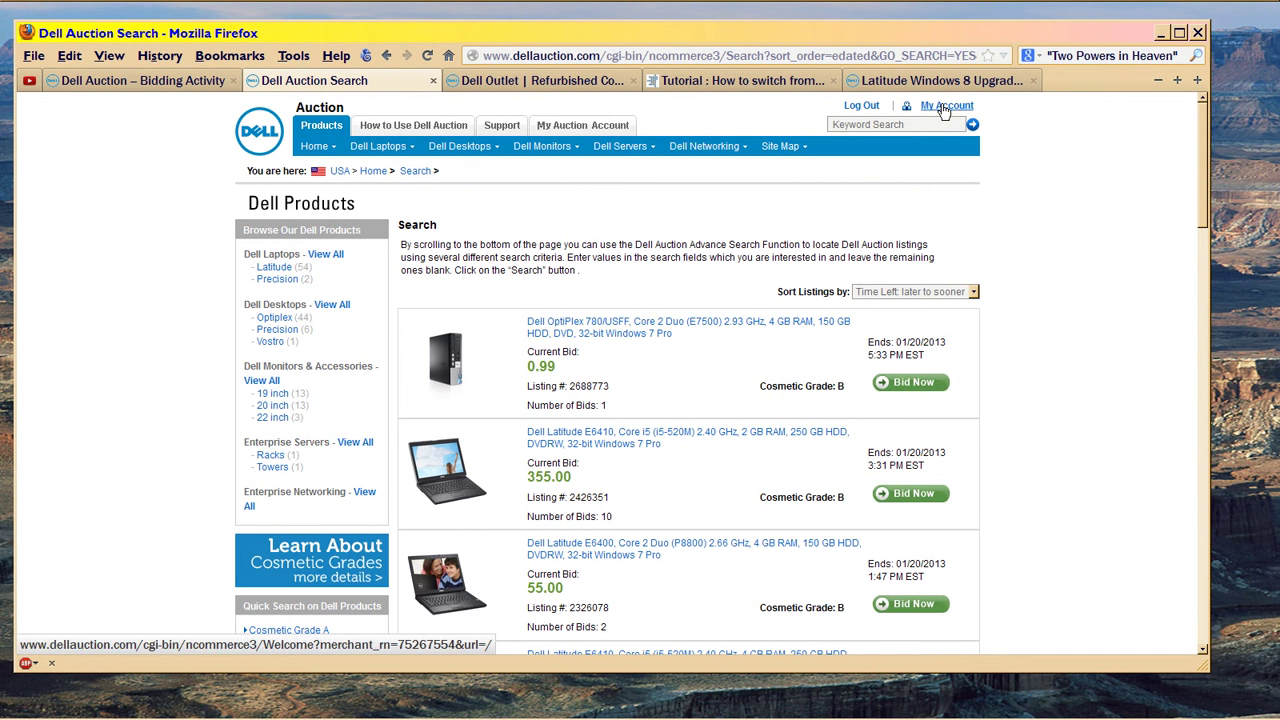
{"action": "left_click", "coordinate": [130, 80]}
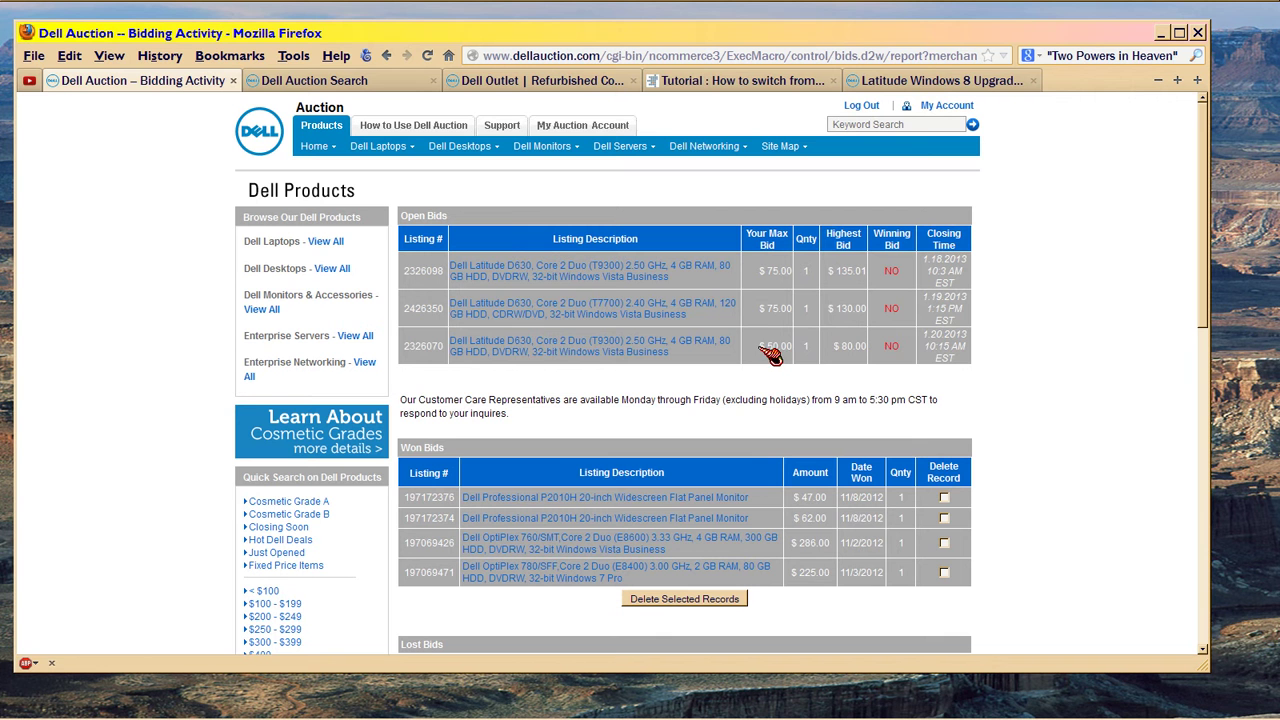
Step: Highlight the $50.00 and $75.00 max bids and the $130.00 highest bid in Open Bids
{"action": "left_click_drag", "start_coordinate": [761, 346], "coordinate": [798, 350]}
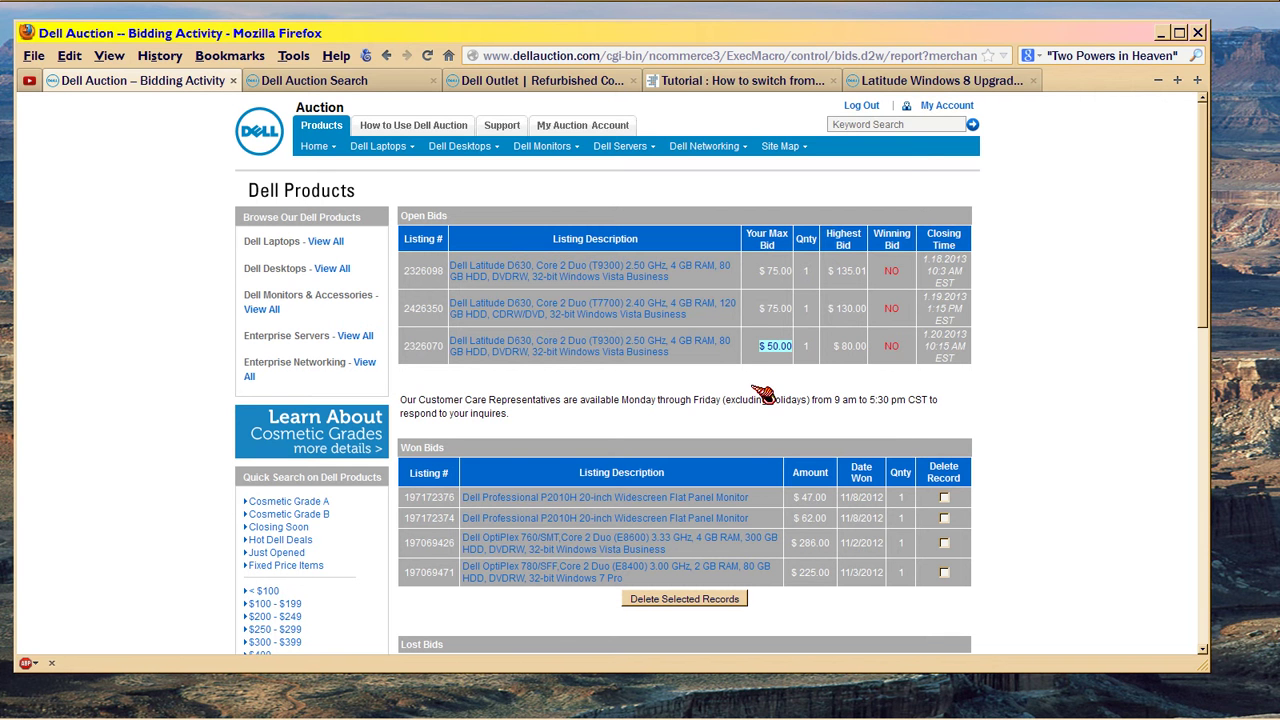
{"action": "left_click_drag", "start_coordinate": [758, 308], "coordinate": [800, 318]}
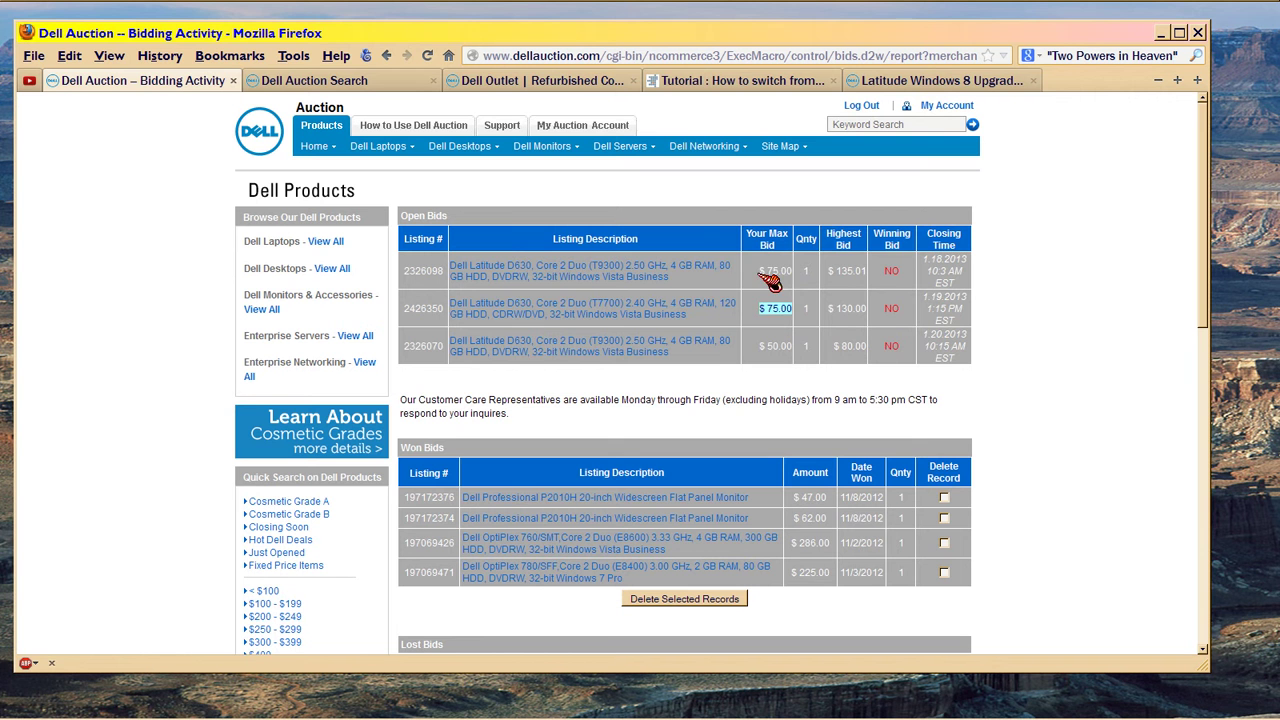
{"action": "left_click", "coordinate": [760, 272]}
{"action": "left_click_drag", "start_coordinate": [762, 273], "coordinate": [864, 274]}
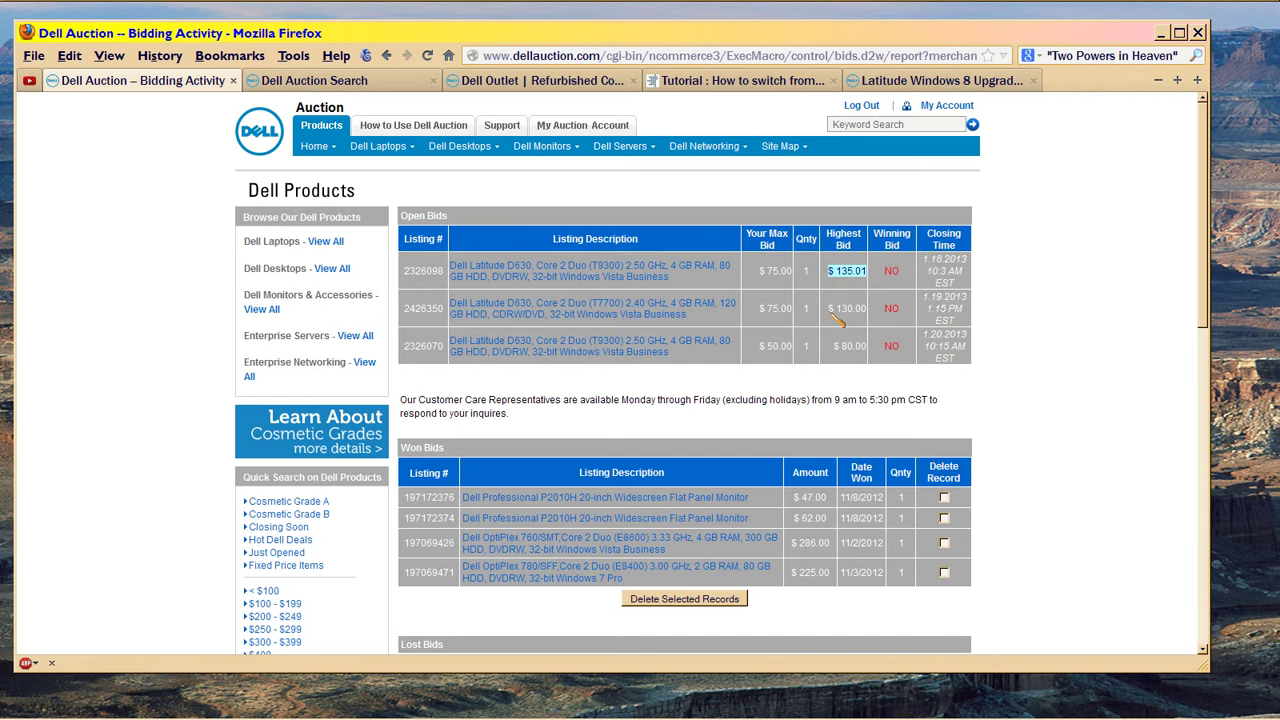
{"action": "left_click", "coordinate": [830, 309]}
{"action": "mouse_move", "coordinate": [830, 309]}
{"action": "left_mouse_down"}
{"action": "mouse_move", "coordinate": [866, 312]}
{"action": "mouse_move", "coordinate": [868, 348]}
{"action": "left_mouse_up"}
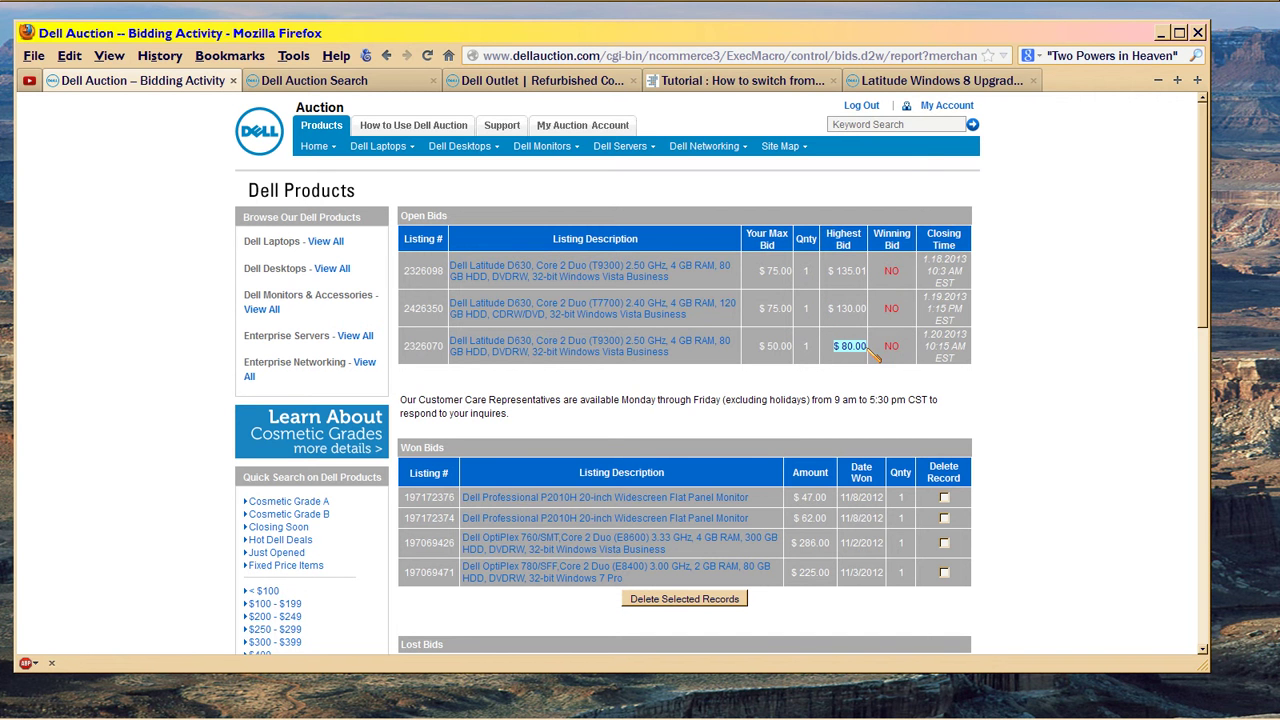
Step: Highlight the $130.00, $135.01 and $80.00 highest bids and the $50.00 max bid
{"action": "left_click", "coordinate": [635, 385]}
{"action": "left_click_drag", "start_coordinate": [829, 308], "coordinate": [866, 310]}
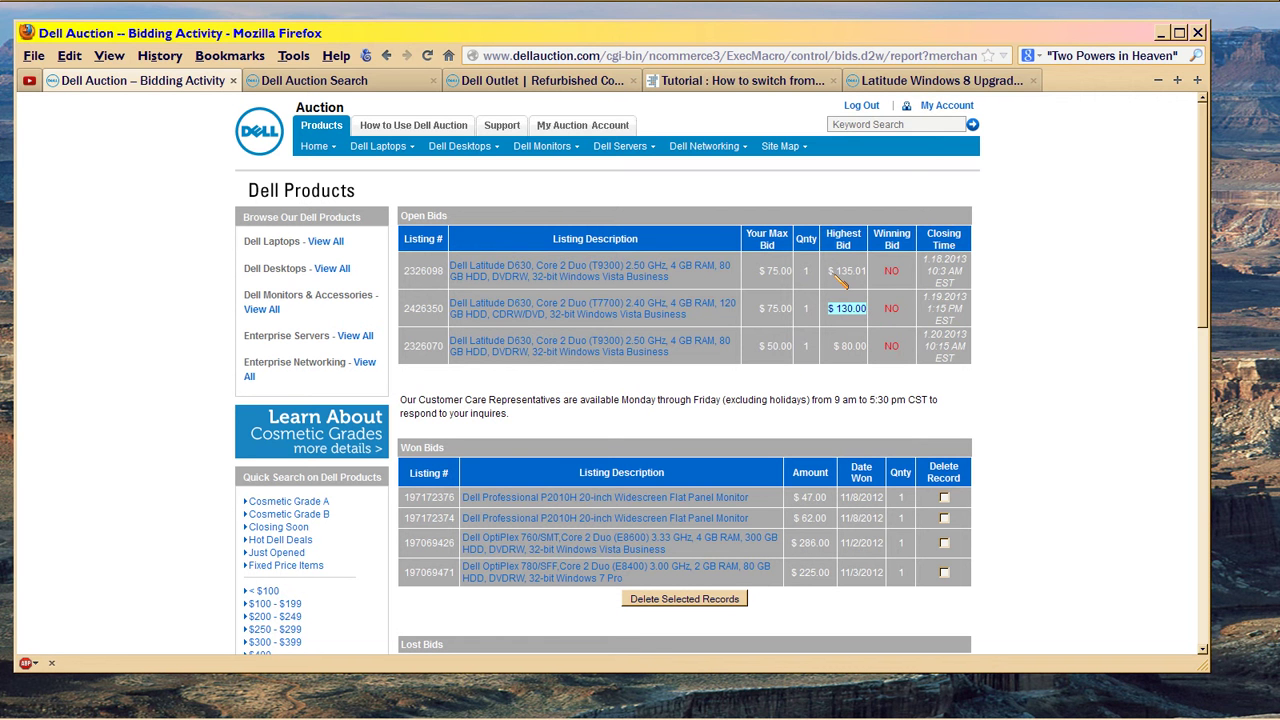
{"action": "left_click_drag", "start_coordinate": [829, 271], "coordinate": [868, 272]}
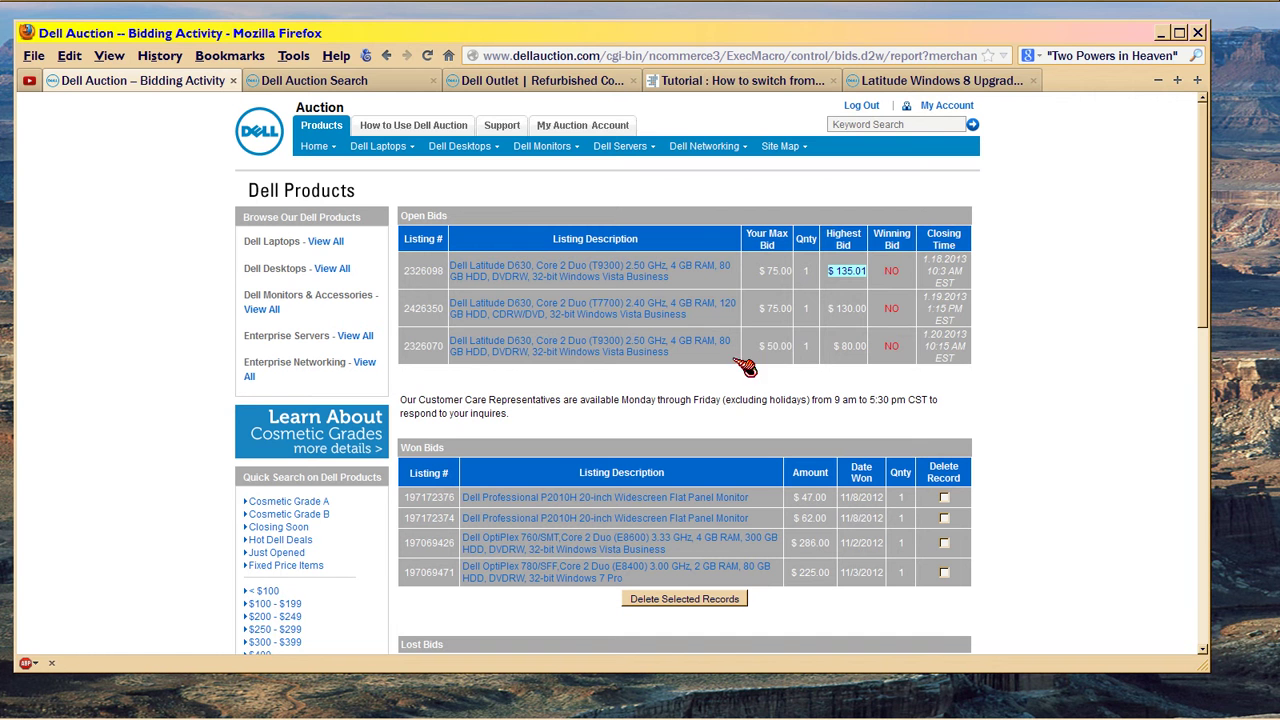
{"action": "left_click_drag", "start_coordinate": [758, 346], "coordinate": [815, 365]}
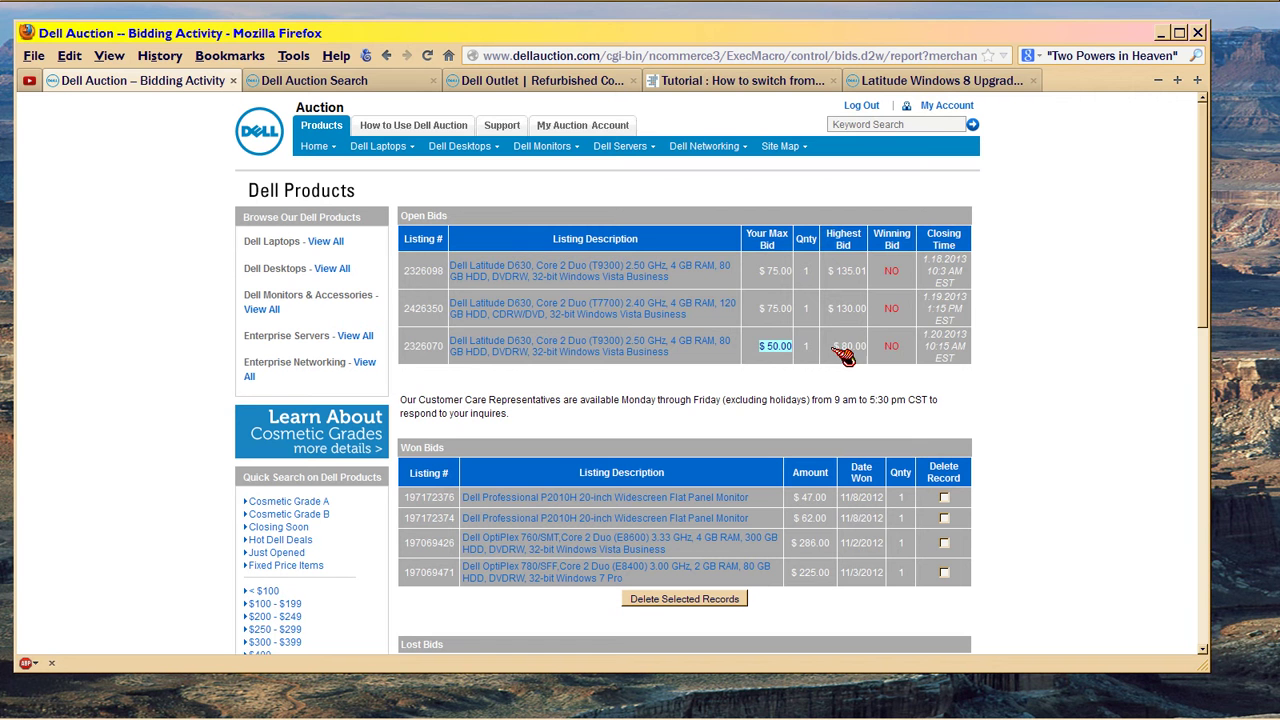
{"action": "left_click", "coordinate": [833, 347]}
{"action": "left_click_drag", "start_coordinate": [833, 347], "coordinate": [880, 350]}
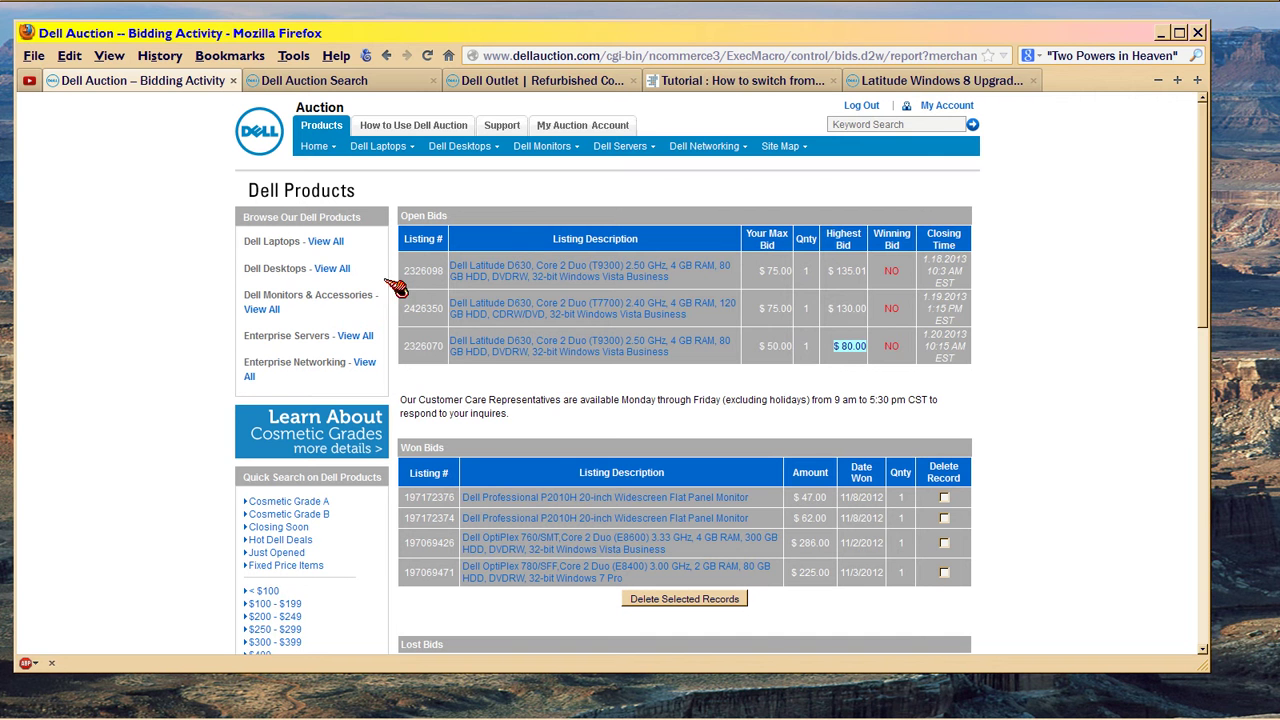
{"action": "left_click_drag", "start_coordinate": [828, 309], "coordinate": [870, 316]}
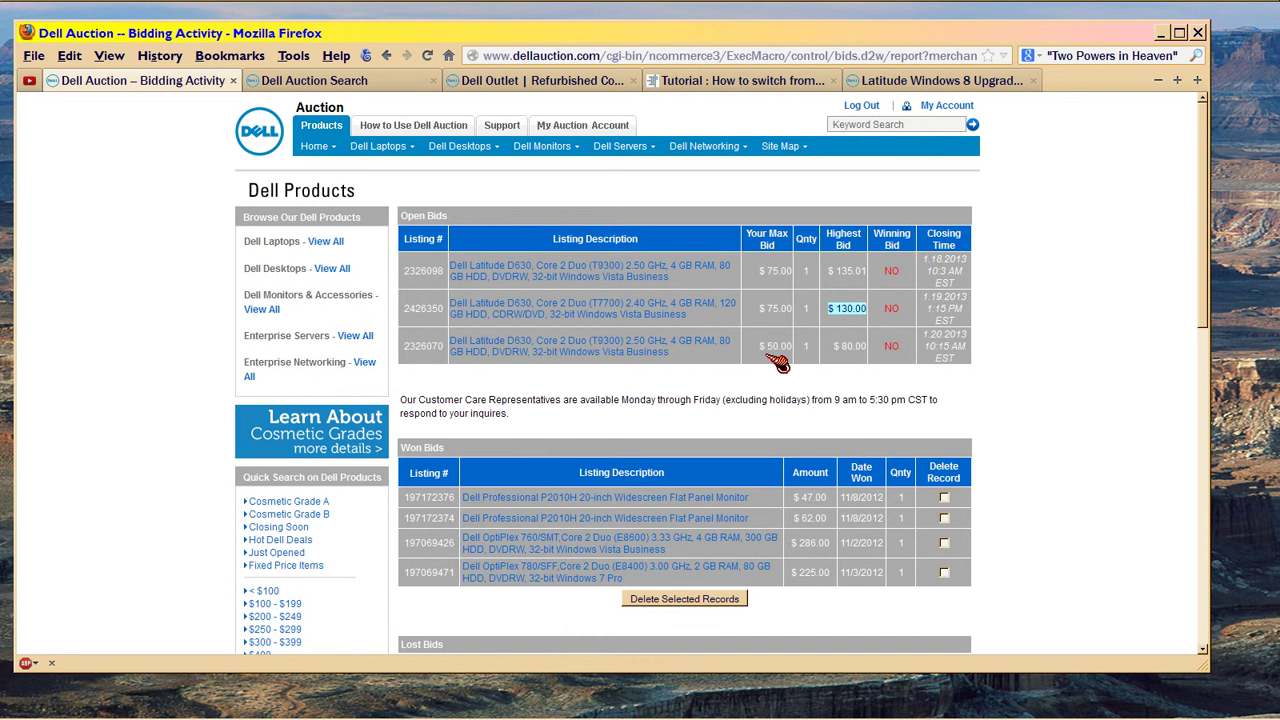
{"action": "scroll", "coordinate": [618, 425], "scroll_direction": "down", "scroll_amount": 5}
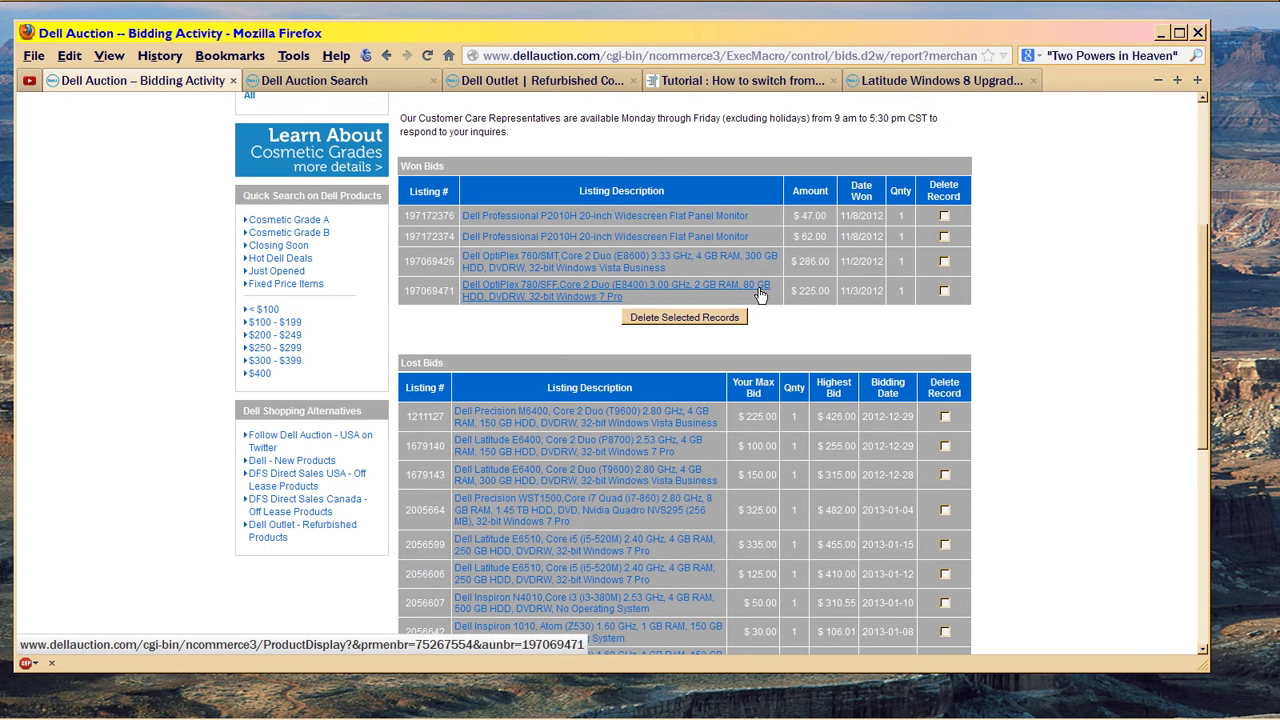
{"action": "left_click_drag", "start_coordinate": [790, 290], "coordinate": [838, 300]}
{"action": "scroll", "coordinate": [668, 292], "scroll_direction": "up", "scroll_amount": 5}
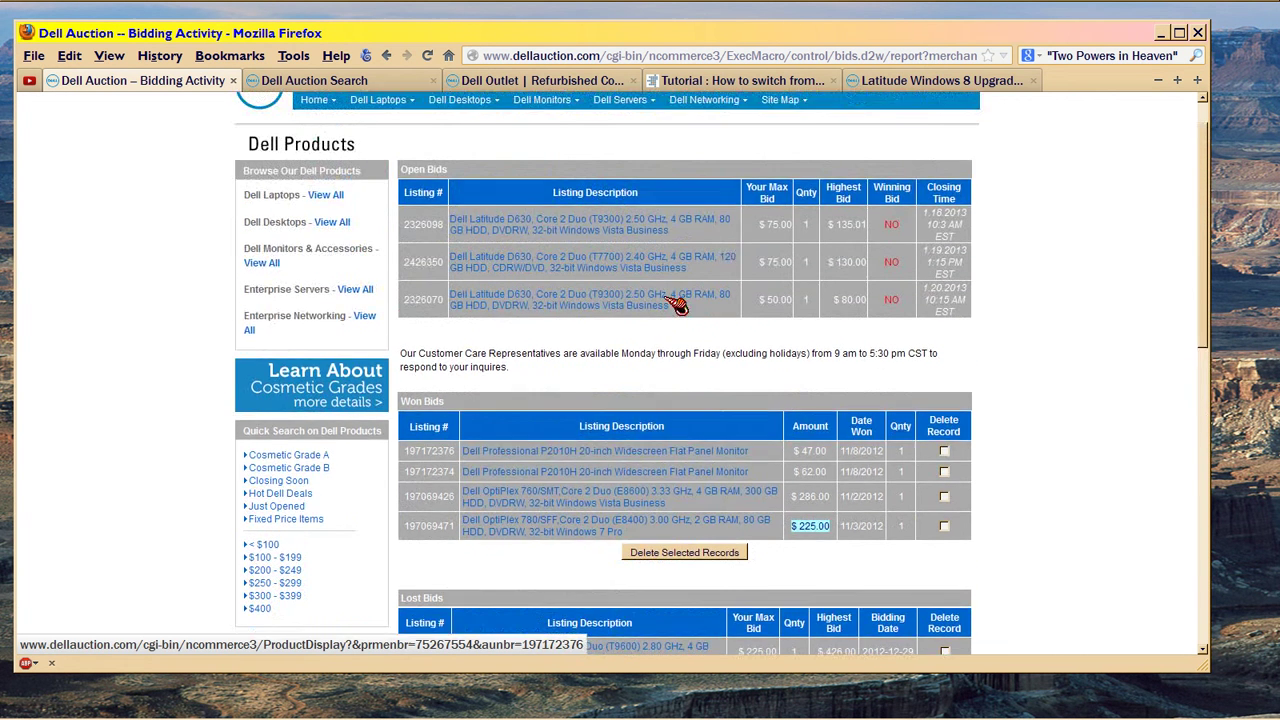
{"action": "scroll", "coordinate": [676, 305], "scroll_direction": "up", "scroll_amount": 1}
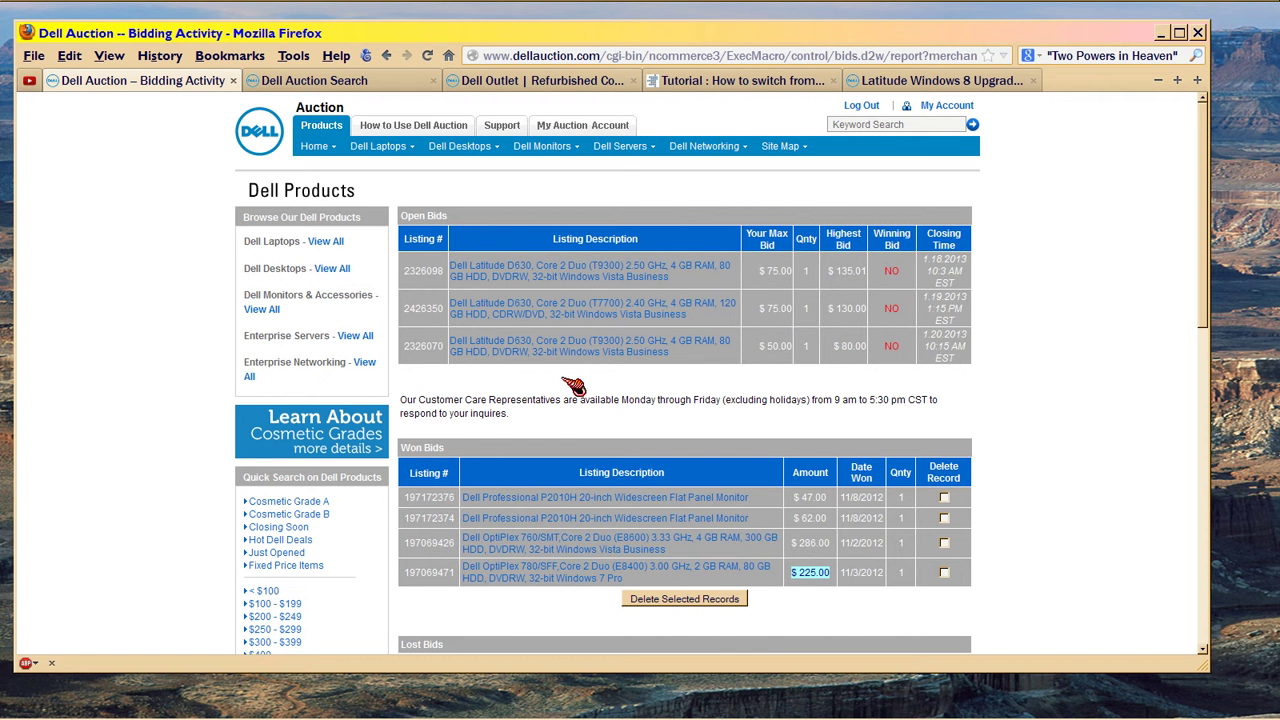
{"action": "left_click", "coordinate": [548, 401]}
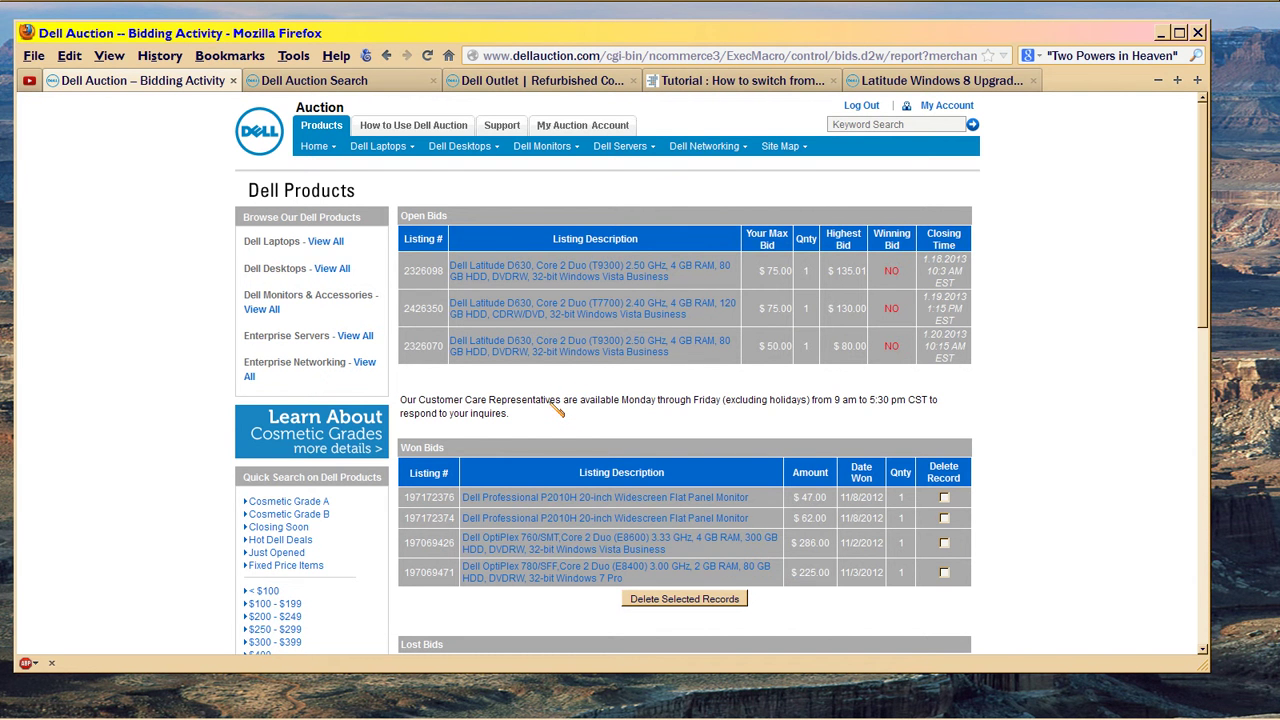
{"action": "scroll", "coordinate": [558, 405], "scroll_direction": "down", "scroll_amount": 3}
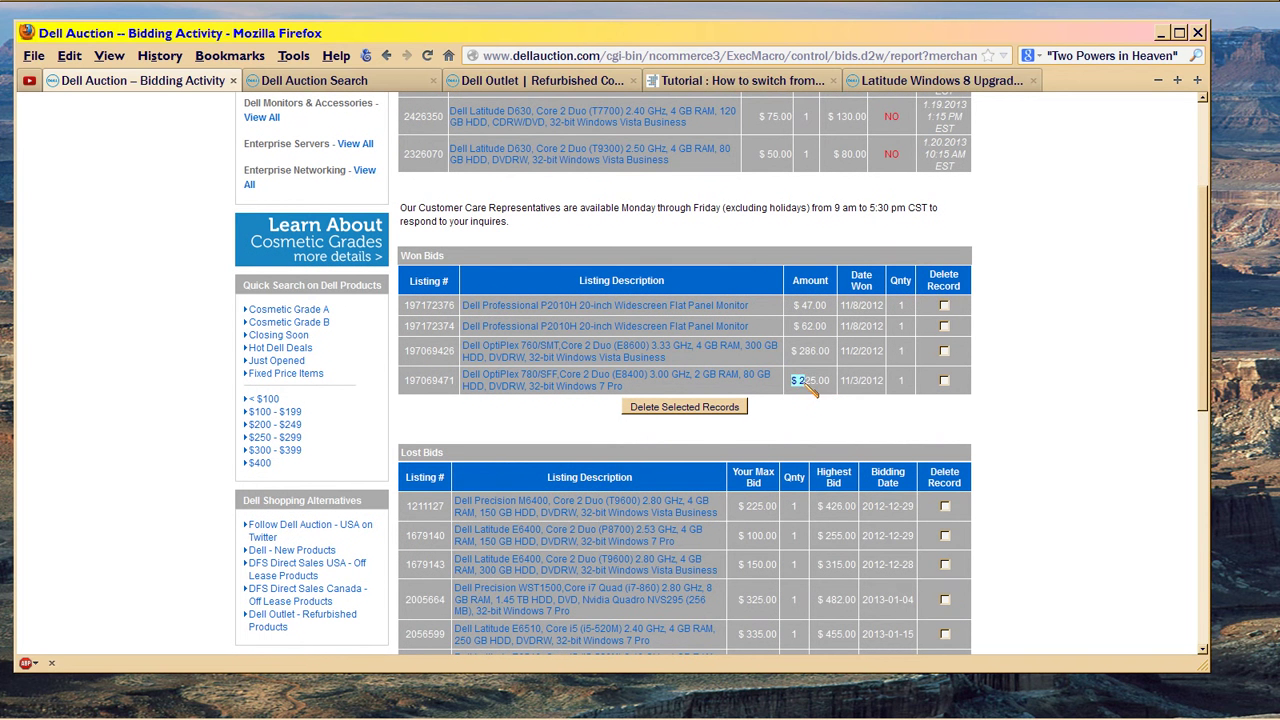
{"action": "left_click_drag", "start_coordinate": [790, 381], "coordinate": [835, 392]}
{"action": "right_click", "coordinate": [805, 360]}
{"action": "left_click_drag", "start_coordinate": [798, 354], "coordinate": [834, 356]}
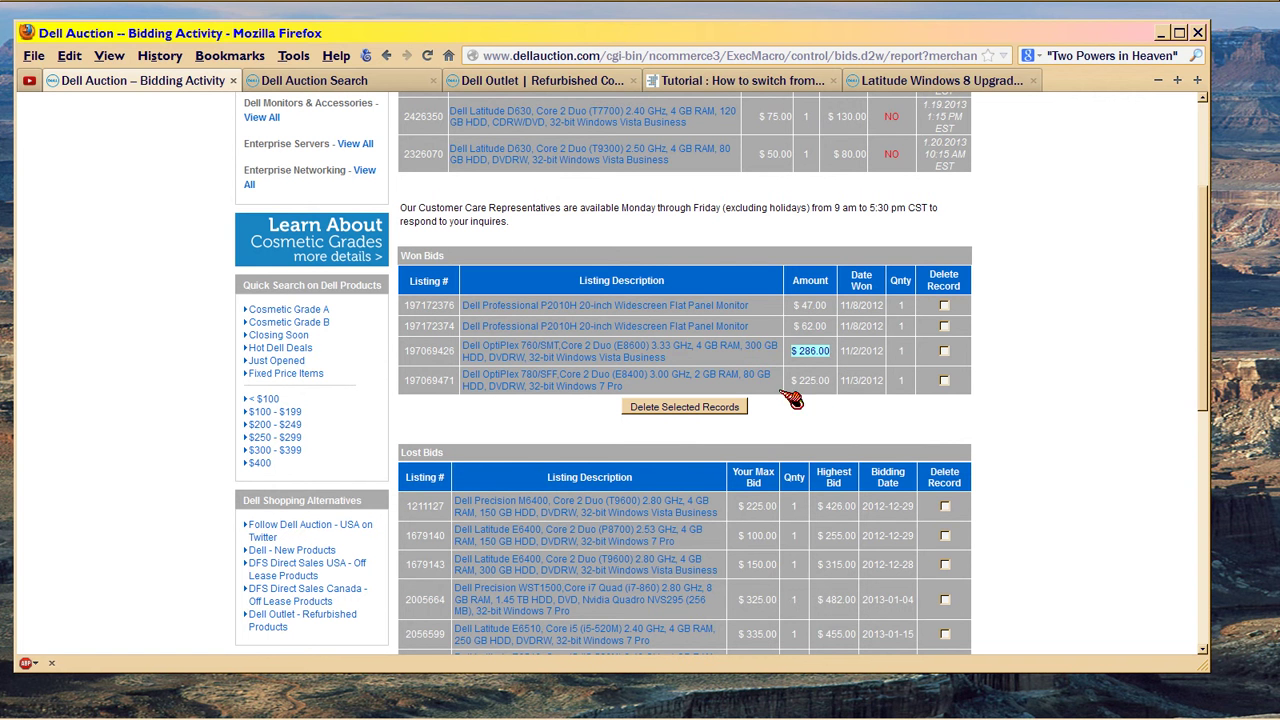
{"action": "left_click_drag", "start_coordinate": [792, 381], "coordinate": [840, 390]}
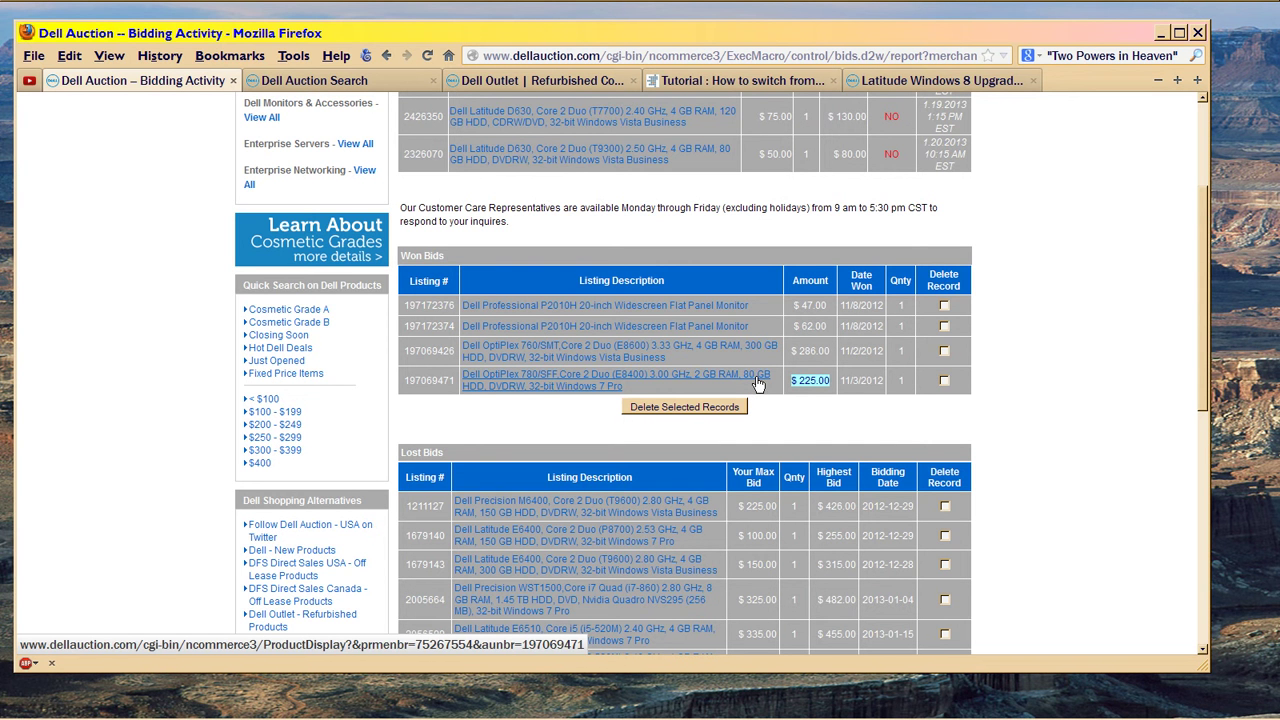
{"action": "left_click", "coordinate": [792, 383]}
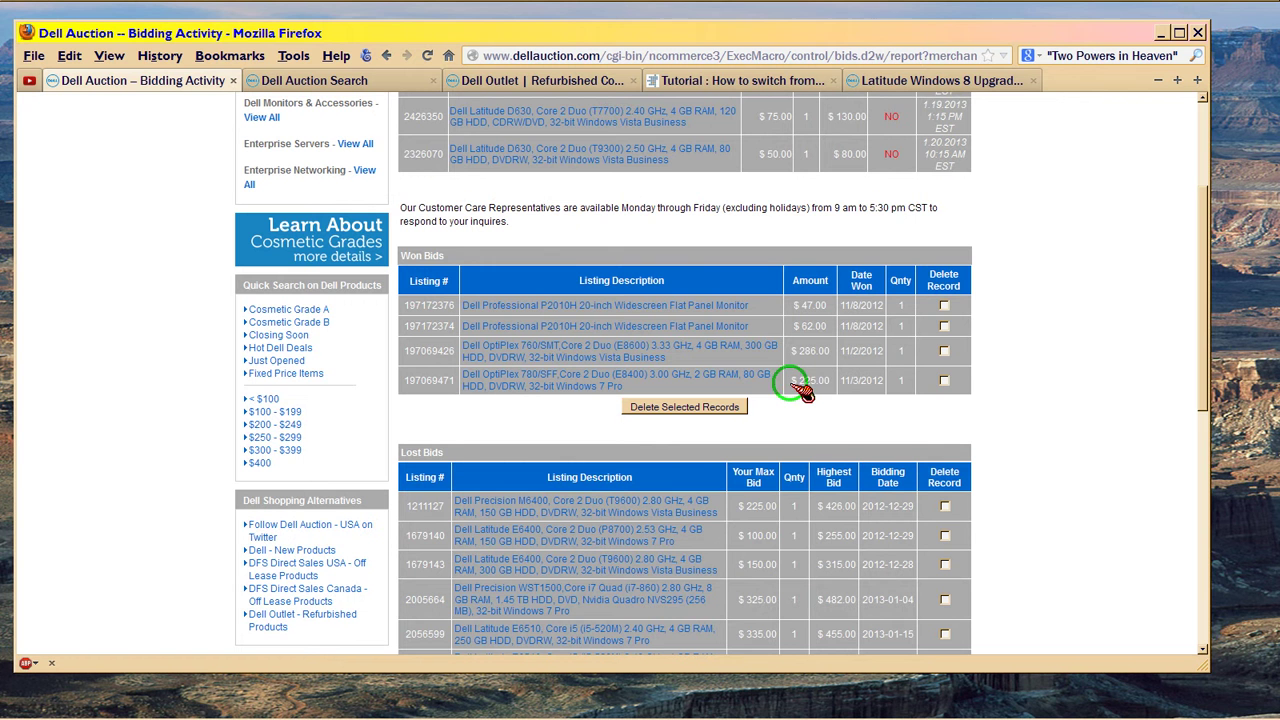
{"action": "left_click_drag", "start_coordinate": [797, 385], "coordinate": [840, 392]}
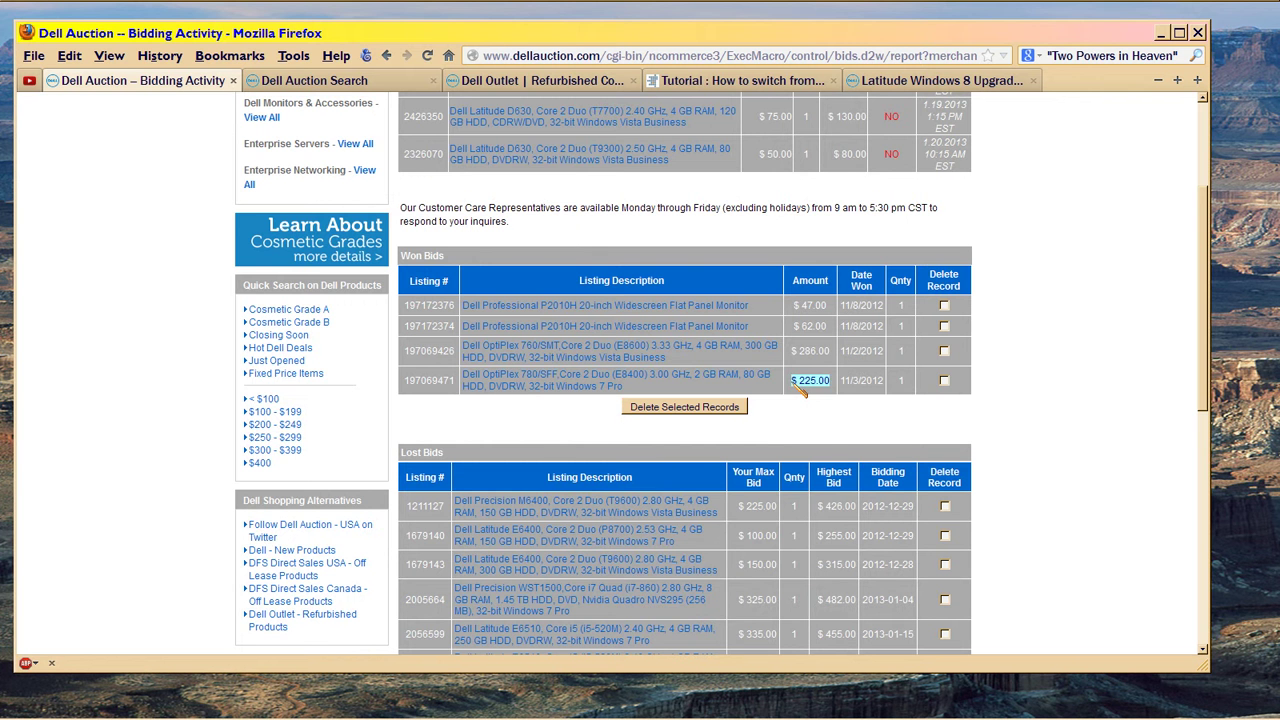
{"action": "left_click_drag", "start_coordinate": [792, 381], "coordinate": [830, 393]}
{"action": "left_click", "coordinate": [560, 420]}
{"action": "scroll", "coordinate": [560, 420], "scroll_direction": "down", "scroll_amount": 1}
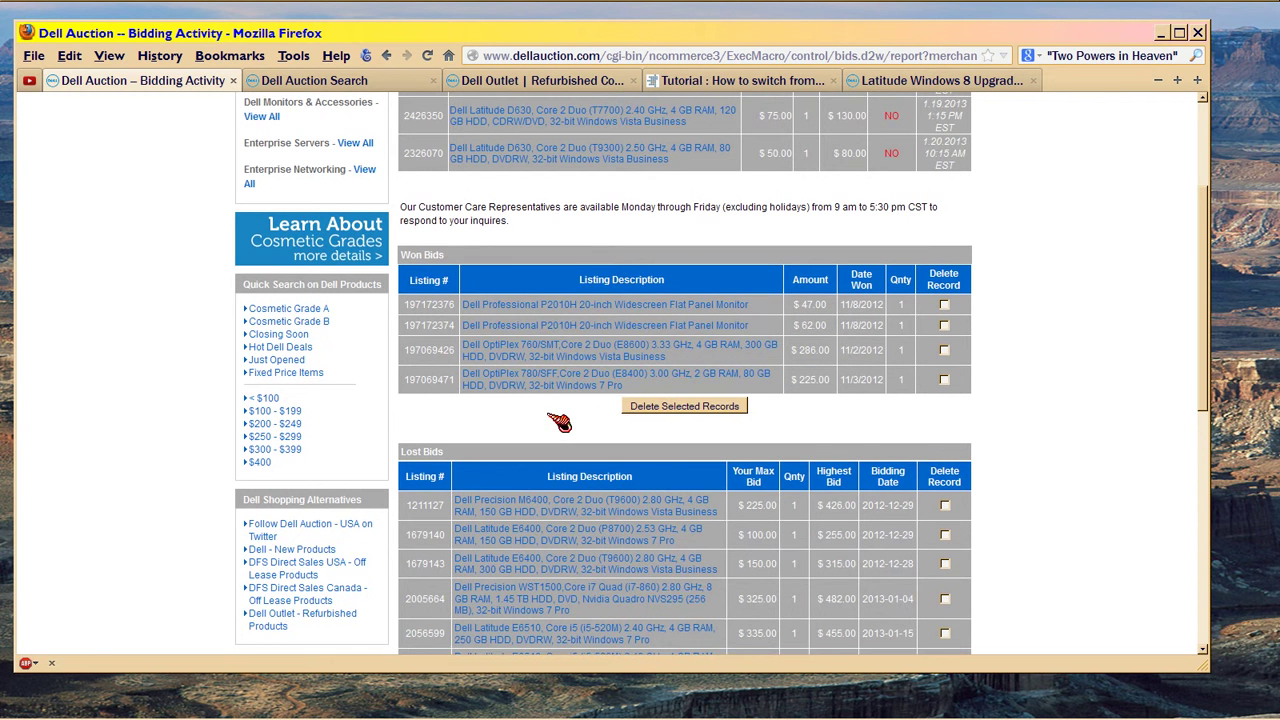
{"action": "scroll", "coordinate": [560, 420], "scroll_direction": "down", "scroll_amount": 1}
{"action": "scroll", "coordinate": [560, 420], "scroll_direction": "down", "scroll_amount": 1}
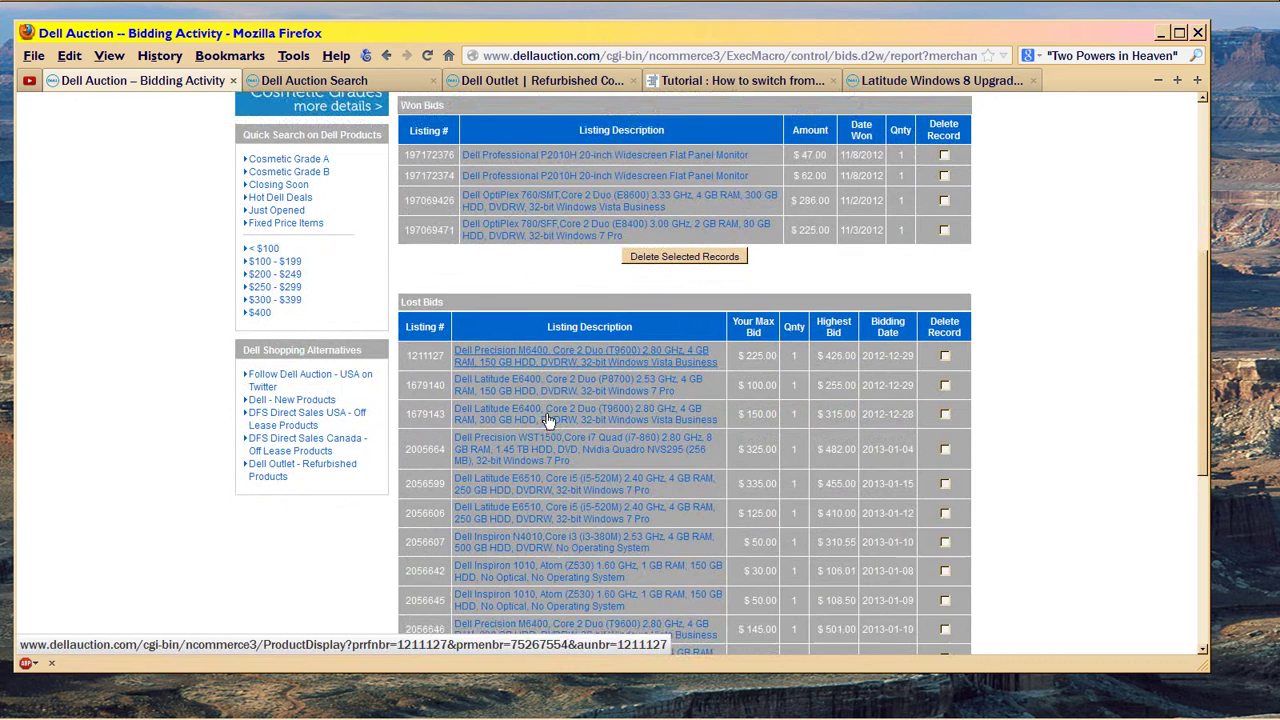
{"action": "scroll", "coordinate": [555, 420], "scroll_direction": "down", "scroll_amount": 1}
{"action": "scroll", "coordinate": [548, 421], "scroll_direction": "down", "scroll_amount": 1}
{"action": "scroll", "coordinate": [548, 421], "scroll_direction": "down", "scroll_amount": 1}
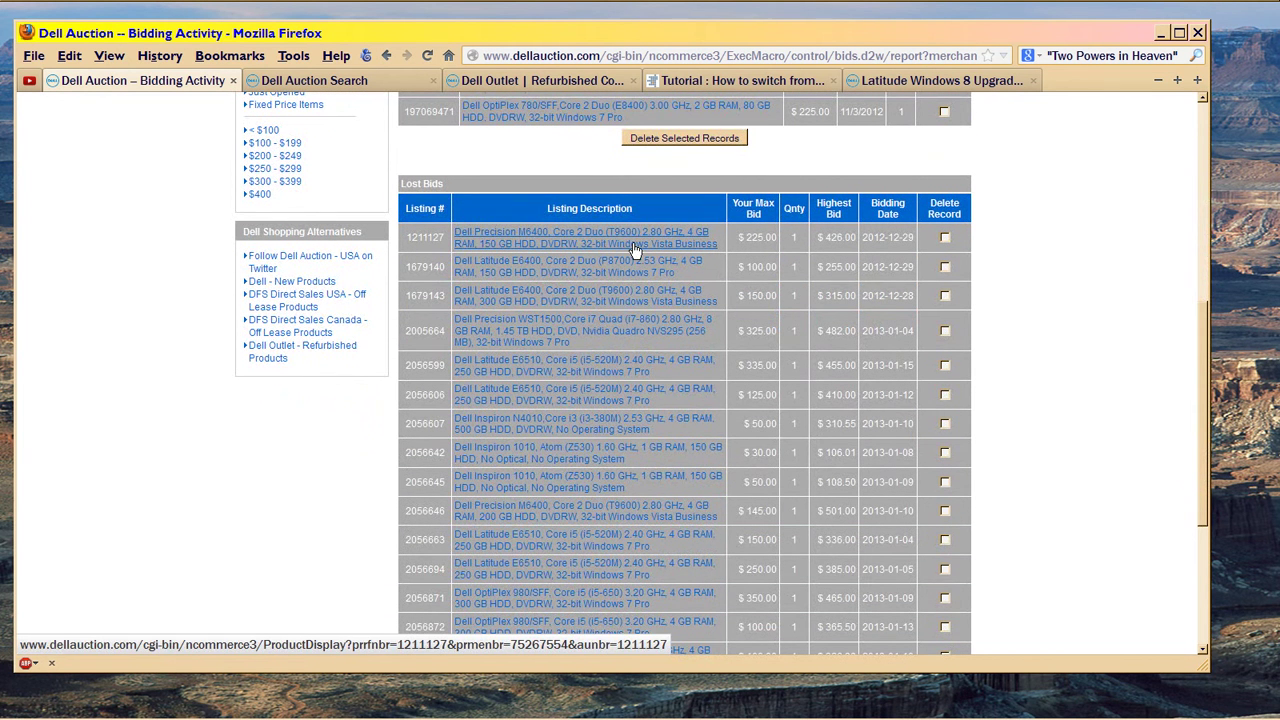
{"action": "scroll", "coordinate": [624, 314], "scroll_direction": "down", "scroll_amount": 2}
{"action": "scroll", "coordinate": [622, 316], "scroll_direction": "down", "scroll_amount": 2}
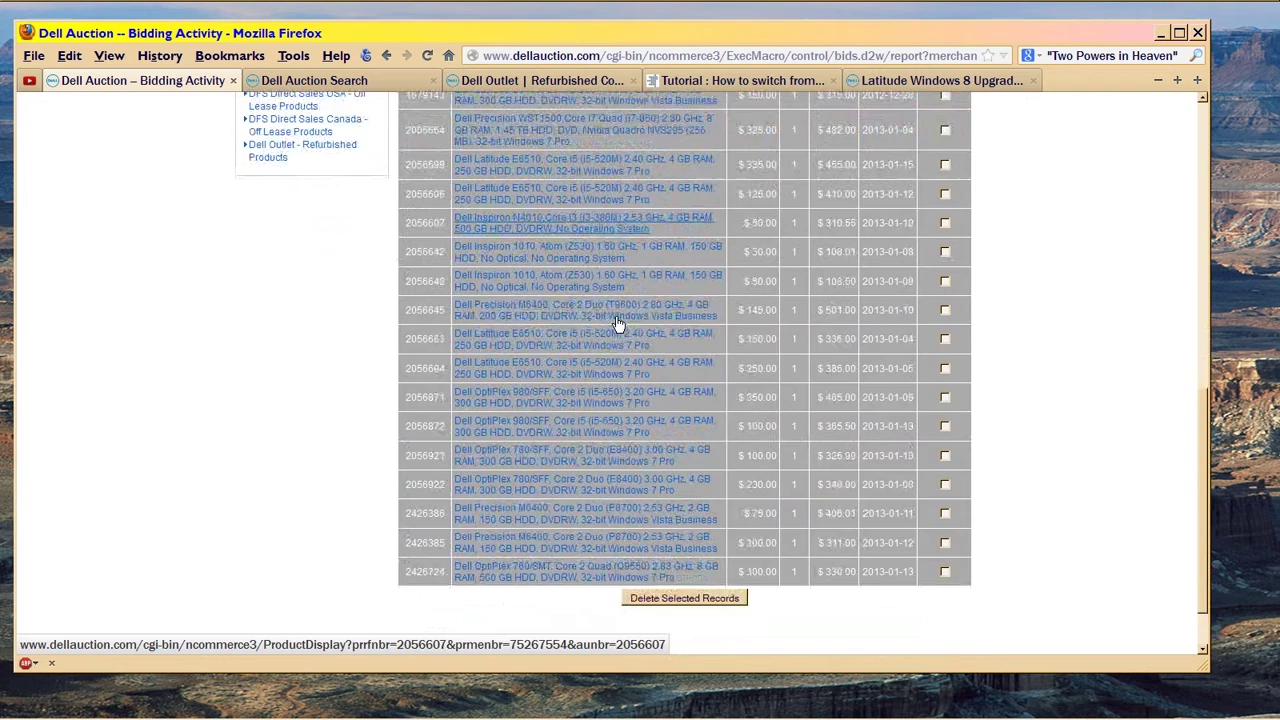
{"action": "scroll", "coordinate": [620, 318], "scroll_direction": "down", "scroll_amount": 1}
{"action": "scroll", "coordinate": [618, 324], "scroll_direction": "up", "scroll_amount": 2}
{"action": "scroll", "coordinate": [618, 324], "scroll_direction": "up", "scroll_amount": 3}
{"action": "scroll", "coordinate": [620, 324], "scroll_direction": "up", "scroll_amount": 1}
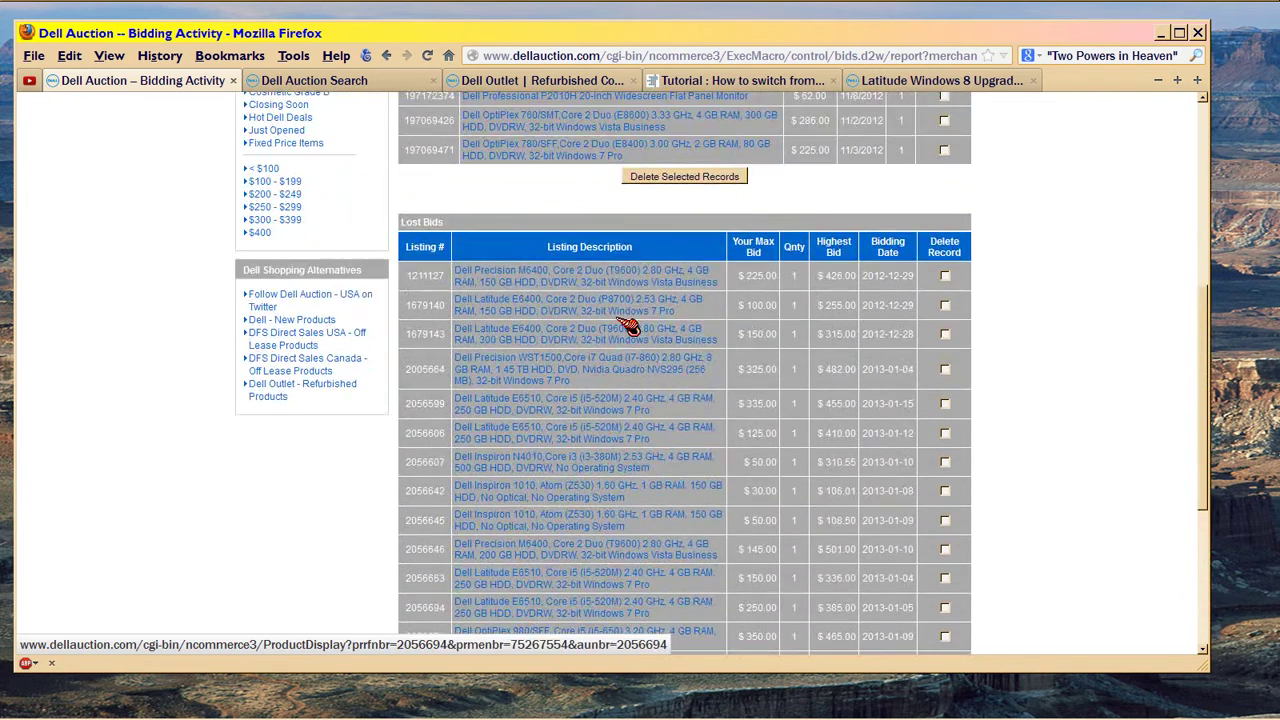
{"action": "scroll", "coordinate": [624, 325], "scroll_direction": "up", "scroll_amount": 4}
{"action": "scroll", "coordinate": [624, 324], "scroll_direction": "up", "scroll_amount": 3}
{"action": "scroll", "coordinate": [622, 323], "scroll_direction": "up", "scroll_amount": 1}
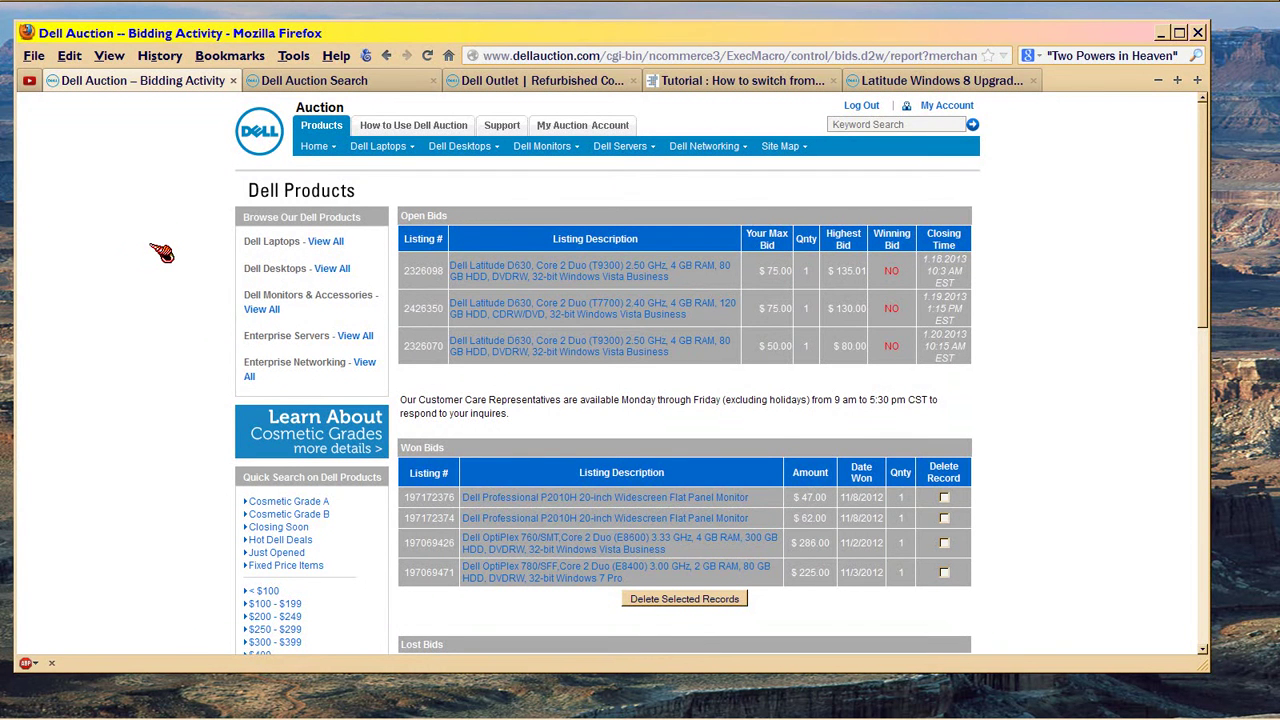
{"action": "scroll", "coordinate": [160, 251], "scroll_direction": "down", "scroll_amount": 2}
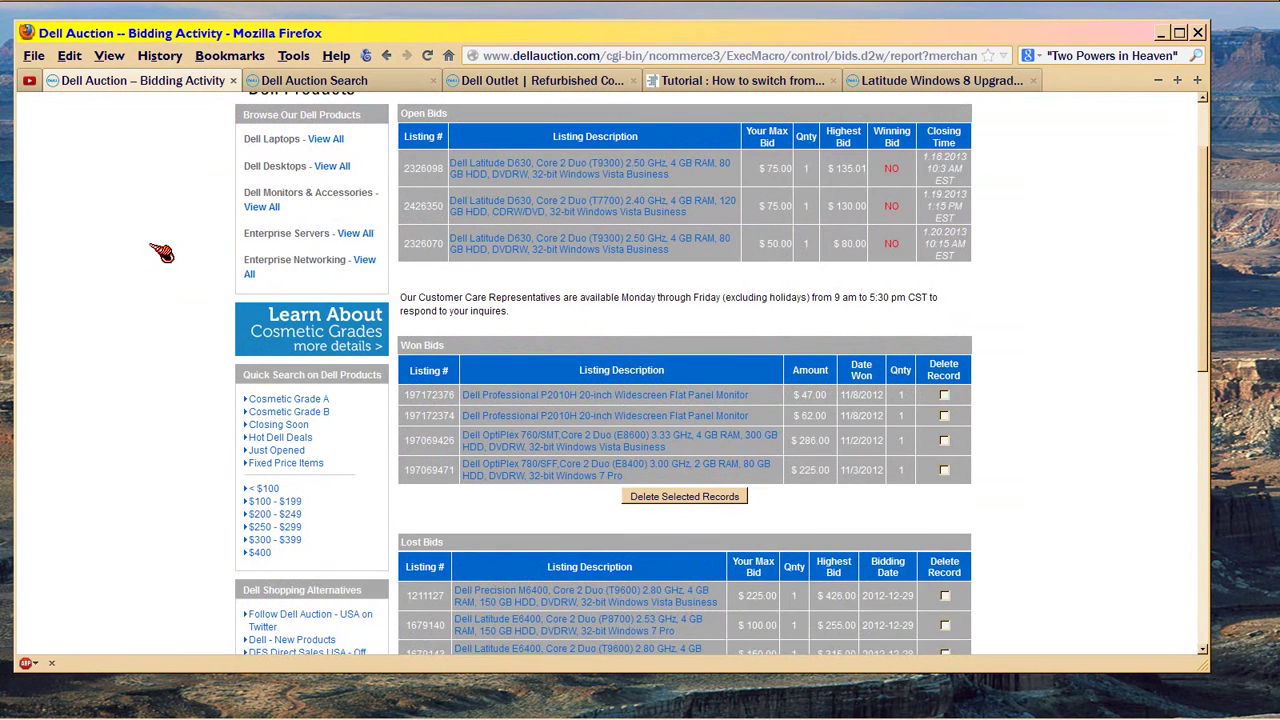
{"action": "scroll", "coordinate": [160, 251], "scroll_direction": "up", "scroll_amount": 1}
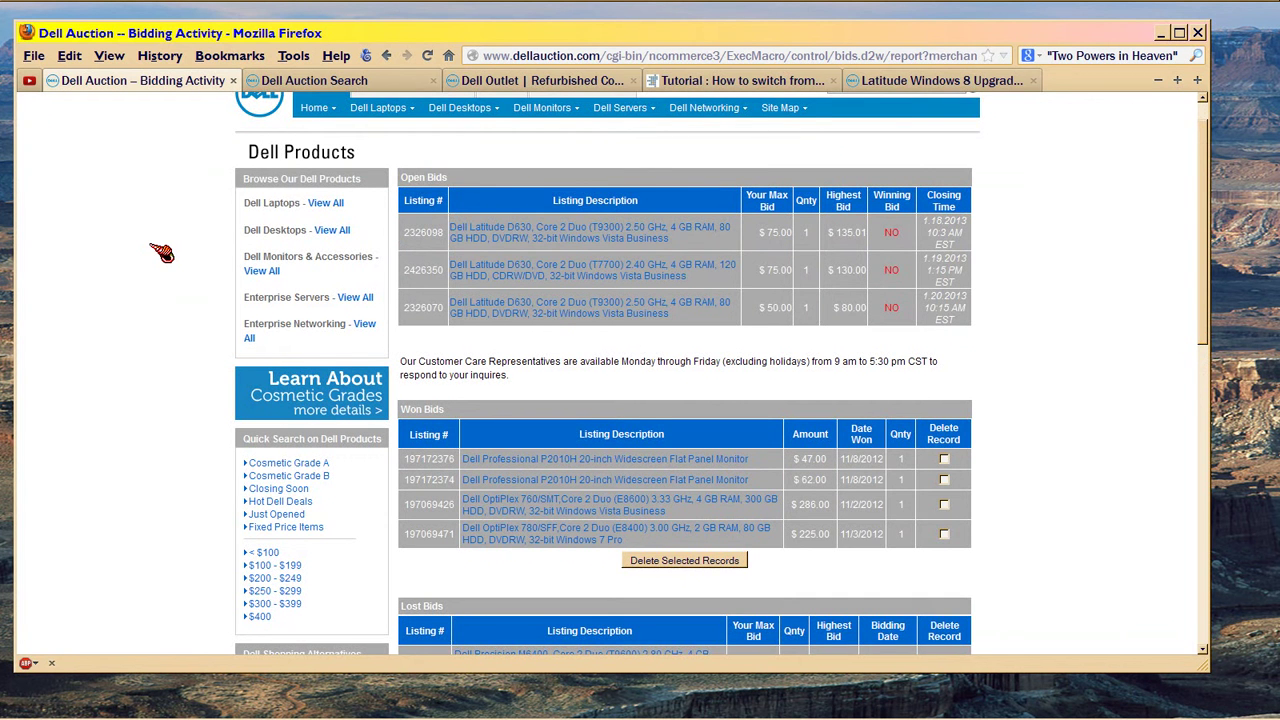
{"action": "scroll", "coordinate": [160, 251], "scroll_direction": "down", "scroll_amount": 1}
{"action": "scroll", "coordinate": [160, 251], "scroll_direction": "down", "scroll_amount": 2}
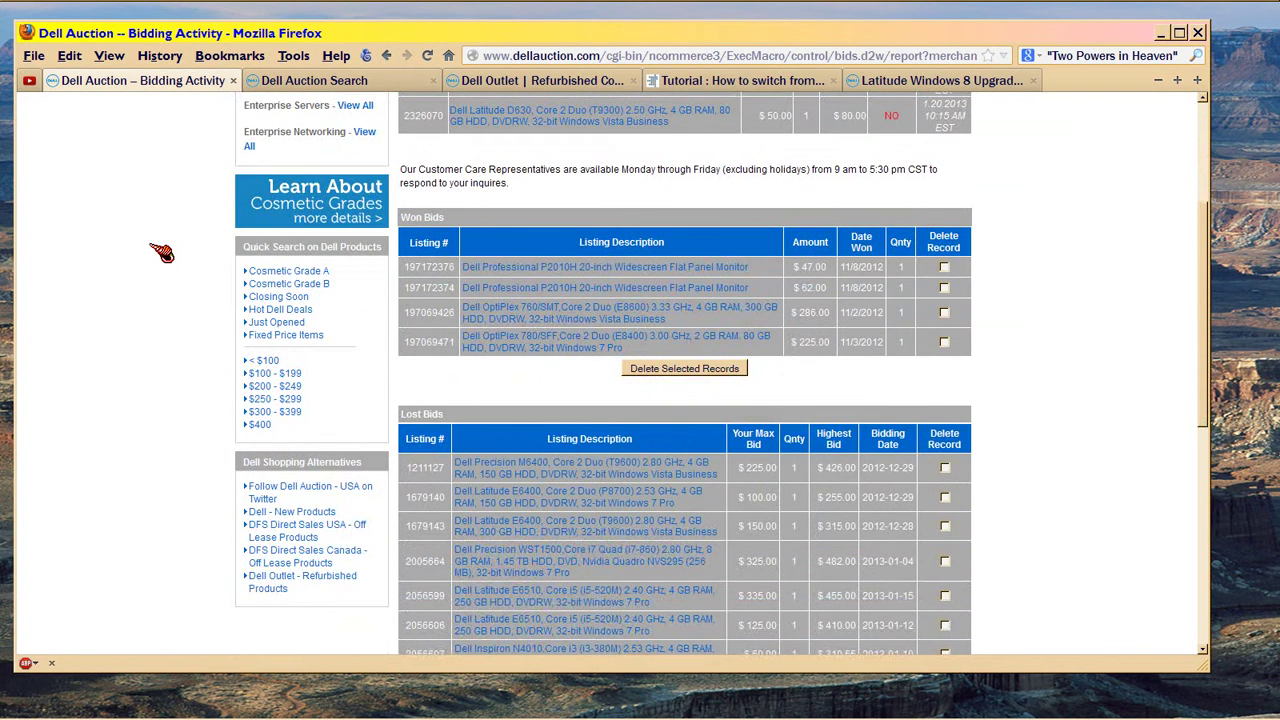
{"action": "scroll", "coordinate": [160, 251], "scroll_direction": "up", "scroll_amount": 2}
{"action": "scroll", "coordinate": [166, 249], "scroll_direction": "up", "scroll_amount": 1}
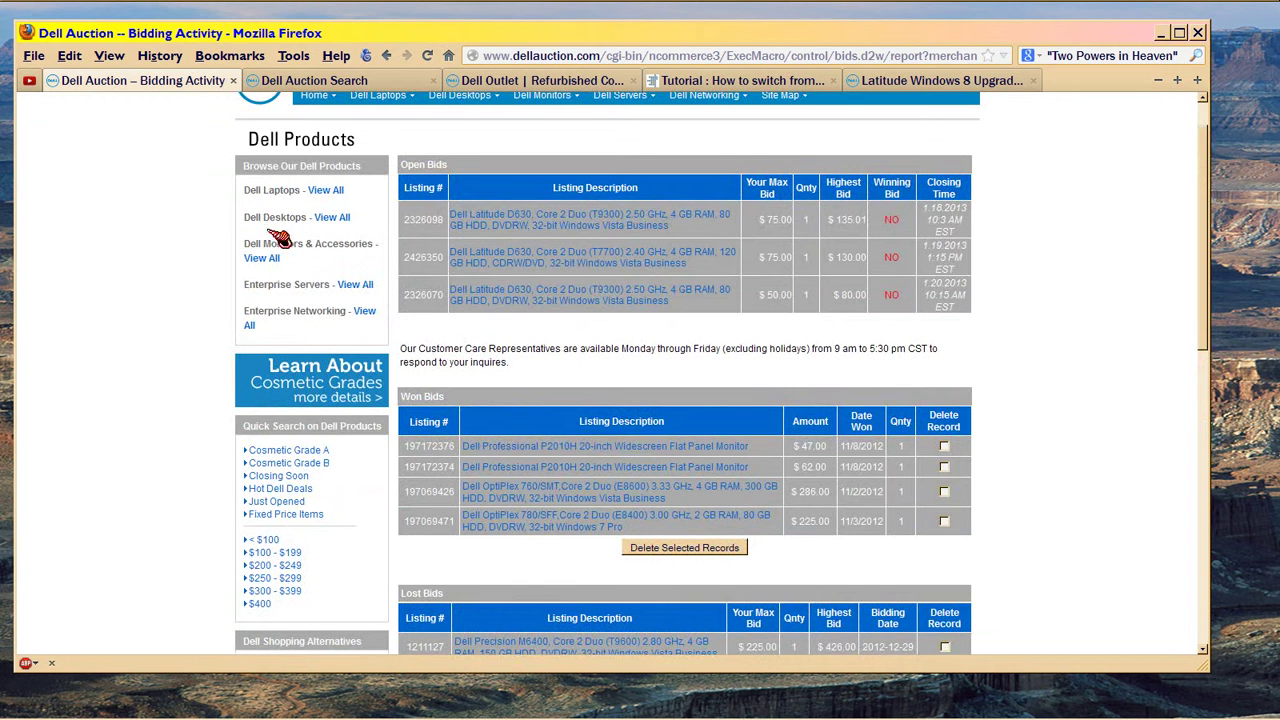
{"action": "left_click_drag", "start_coordinate": [920, 204], "coordinate": [972, 238]}
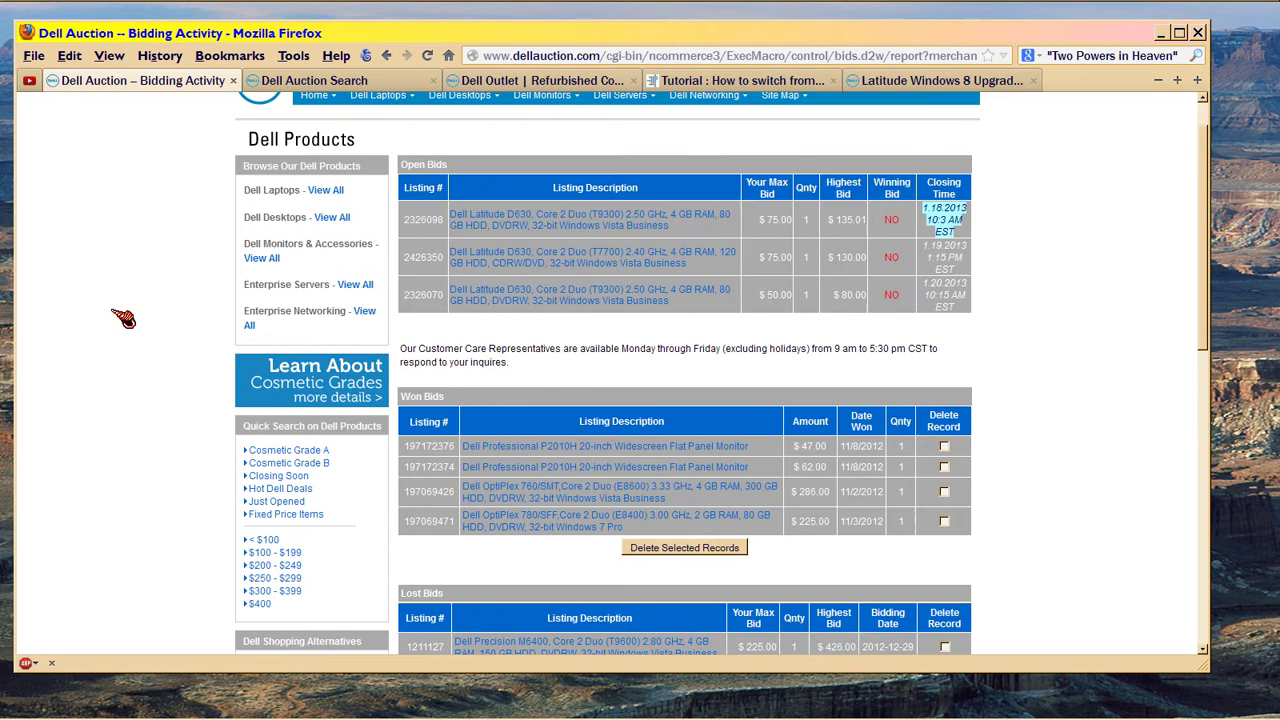
{"action": "scroll", "coordinate": [122, 318], "scroll_direction": "down", "scroll_amount": 2}
{"action": "scroll", "coordinate": [122, 318], "scroll_direction": "down", "scroll_amount": 2}
{"action": "scroll", "coordinate": [122, 318], "scroll_direction": "down", "scroll_amount": 2}
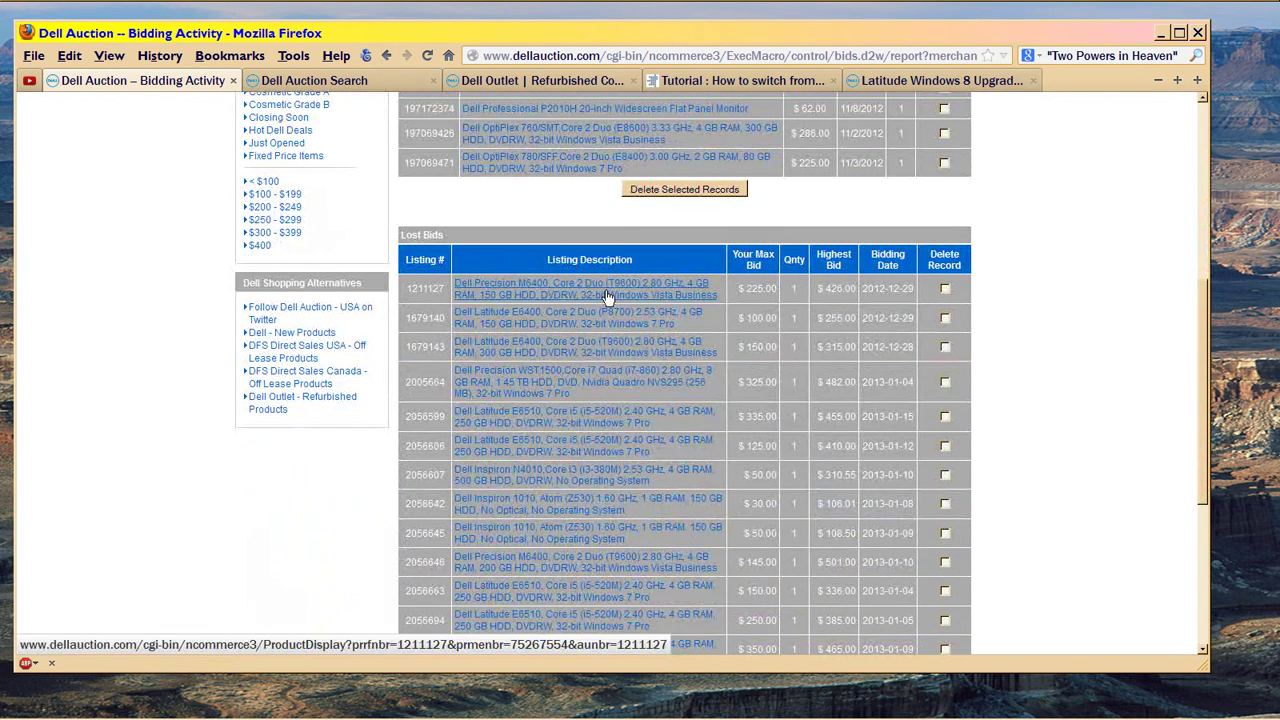
{"action": "scroll", "coordinate": [1134, 357], "scroll_direction": "up", "scroll_amount": 2}
{"action": "scroll", "coordinate": [1086, 351], "scroll_direction": "up", "scroll_amount": 2}
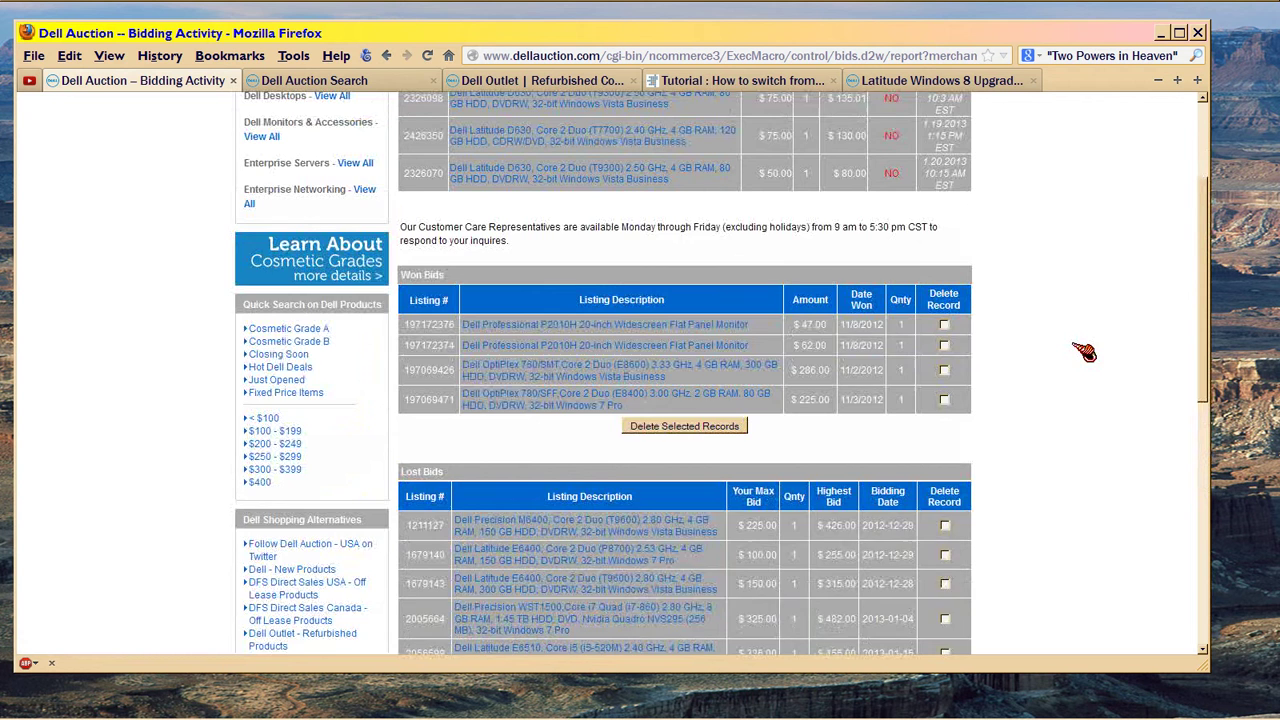
{"action": "scroll", "coordinate": [1084, 352], "scroll_direction": "up", "scroll_amount": 1}
Step: Open the first Dell Latitude D630 listing under Open Bids
{"action": "left_click", "coordinate": [570, 198]}
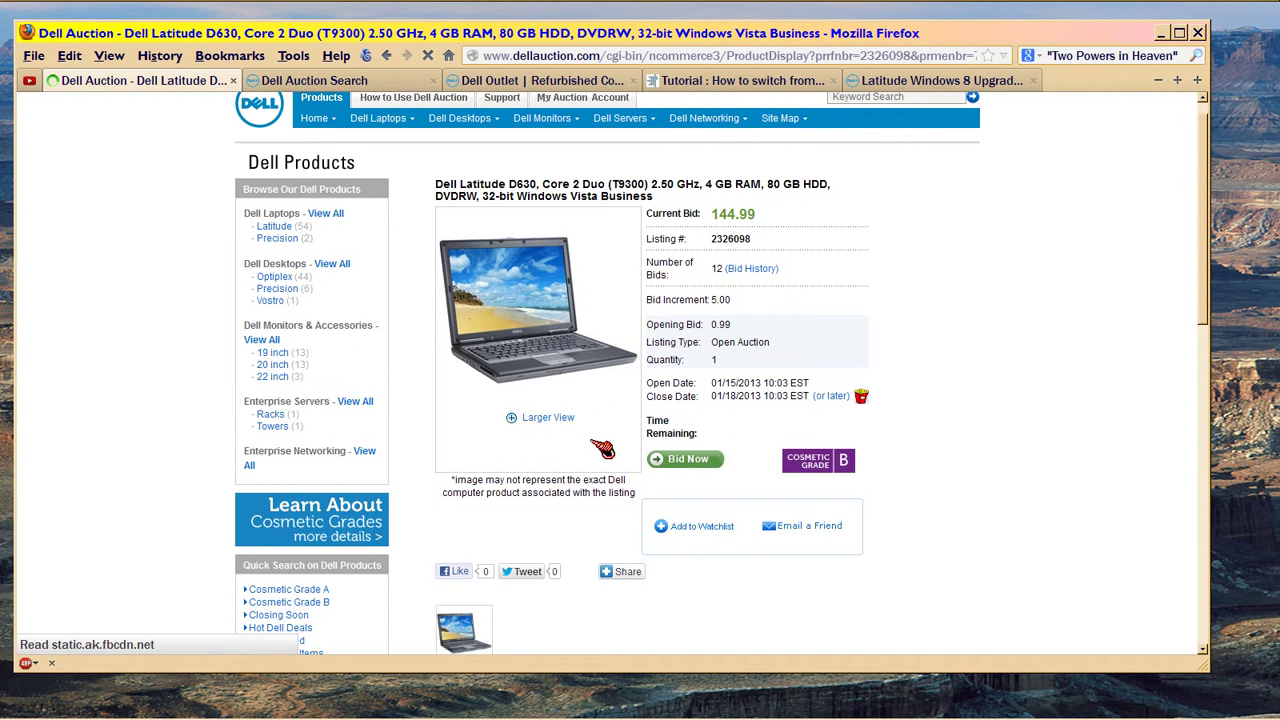
{"action": "scroll", "coordinate": [600, 450], "scroll_direction": "down", "scroll_amount": 3}
{"action": "scroll", "coordinate": [603, 449], "scroll_direction": "down", "scroll_amount": 3}
{"action": "scroll", "coordinate": [603, 449], "scroll_direction": "down", "scroll_amount": 1}
{"action": "scroll", "coordinate": [603, 449], "scroll_direction": "down", "scroll_amount": 1}
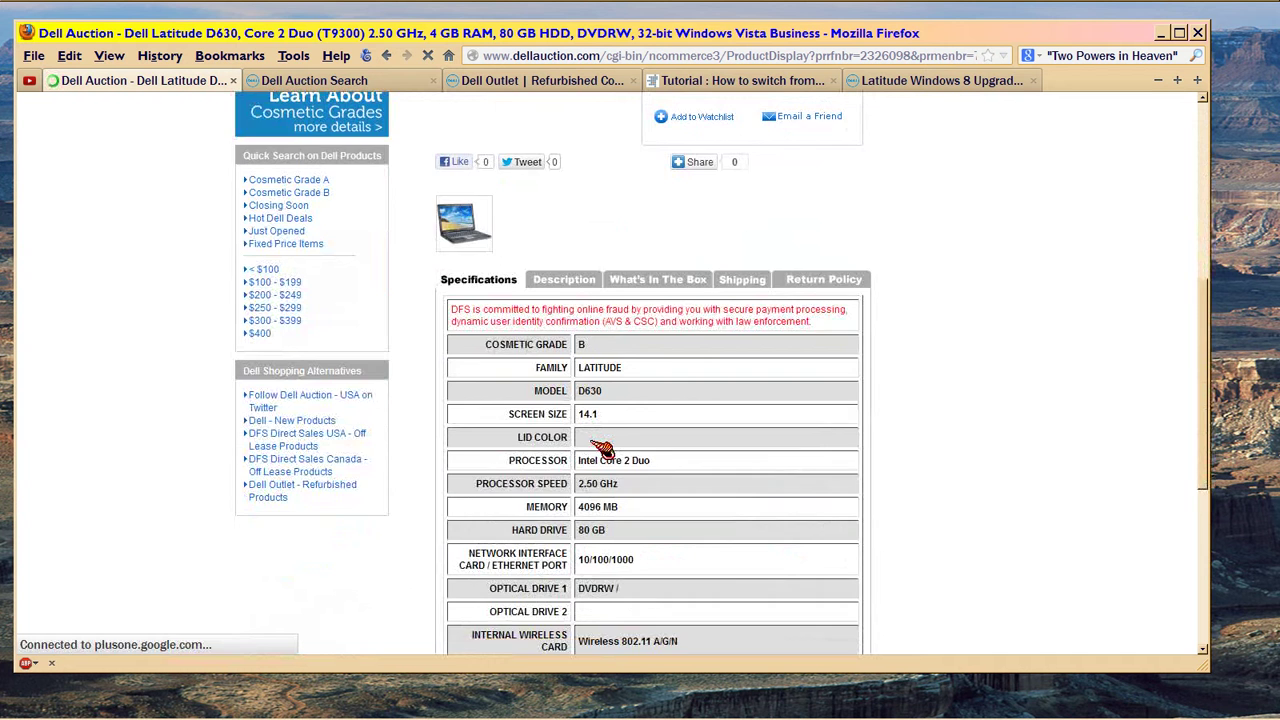
{"action": "scroll", "coordinate": [601, 450], "scroll_direction": "down", "scroll_amount": 2}
{"action": "scroll", "coordinate": [603, 449], "scroll_direction": "down", "scroll_amount": 3}
{"action": "scroll", "coordinate": [351, 491], "scroll_direction": "down", "scroll_amount": 1}
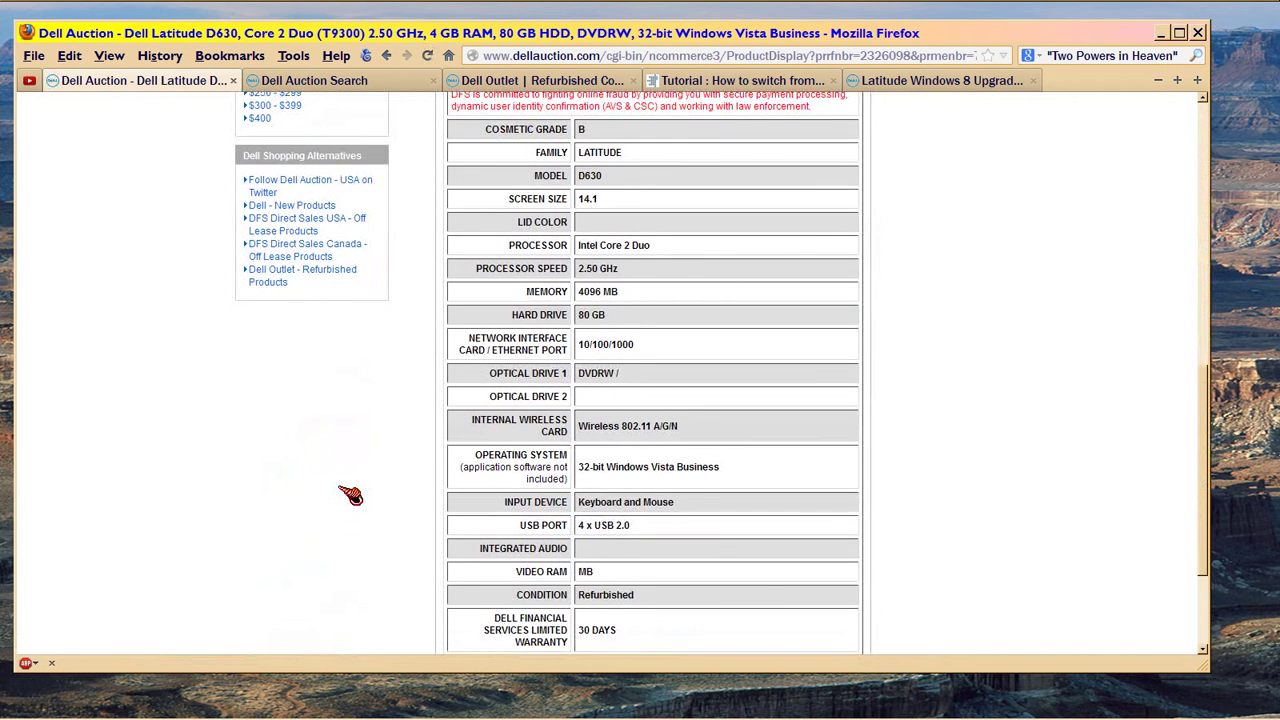
{"action": "scroll", "coordinate": [350, 493], "scroll_direction": "up", "scroll_amount": 1}
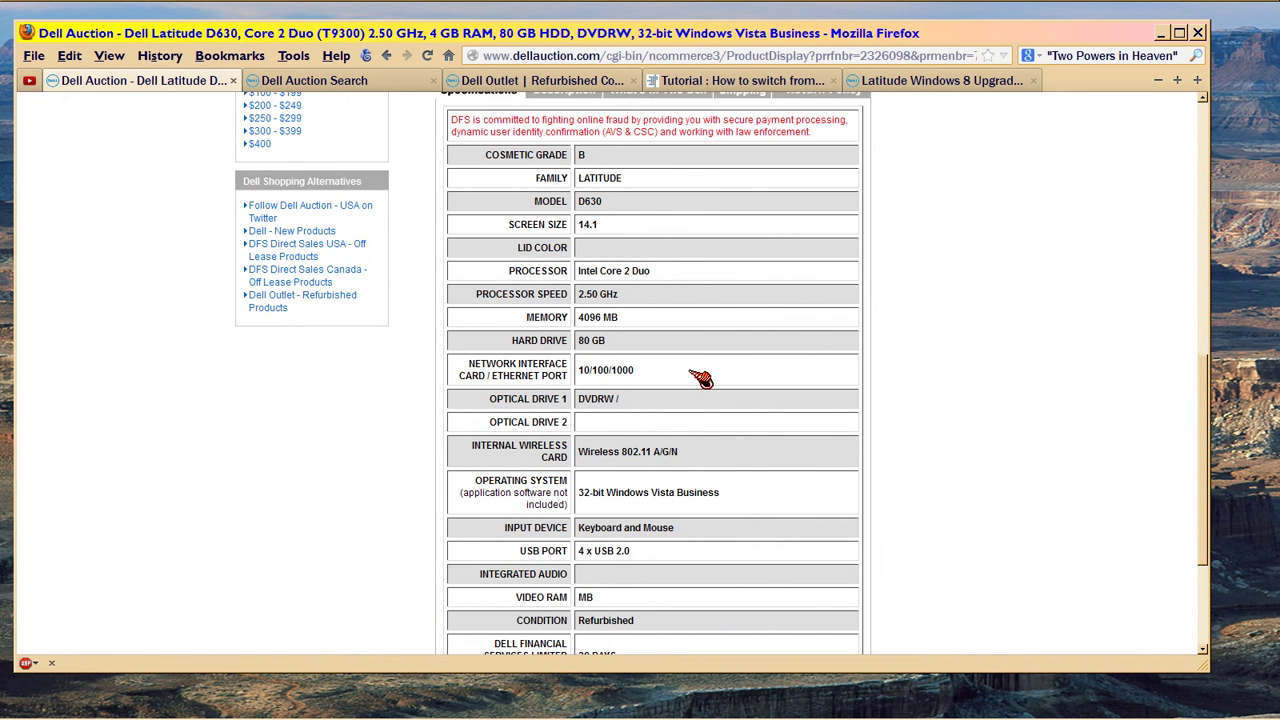
{"action": "scroll", "coordinate": [720, 360], "scroll_direction": "up", "scroll_amount": 2}
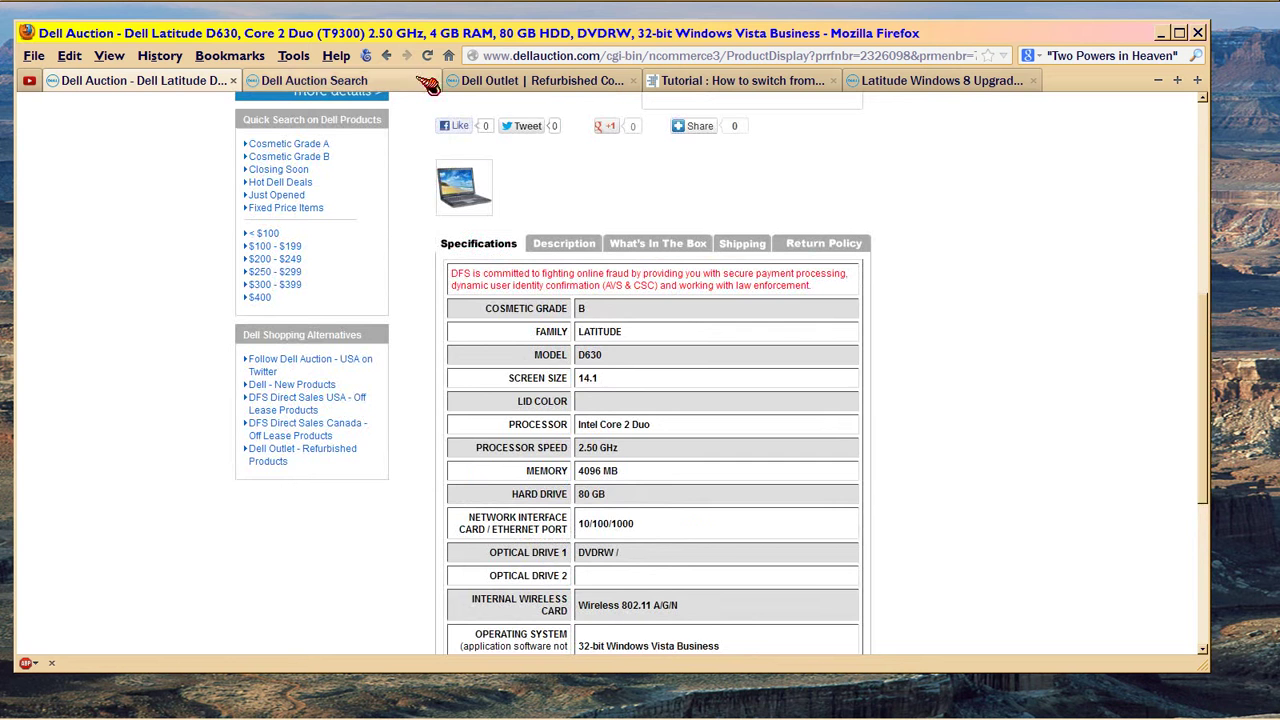
Step: Go back from the Latitude D630 listing to the Bidding Activity page
{"action": "left_click", "coordinate": [389, 56]}
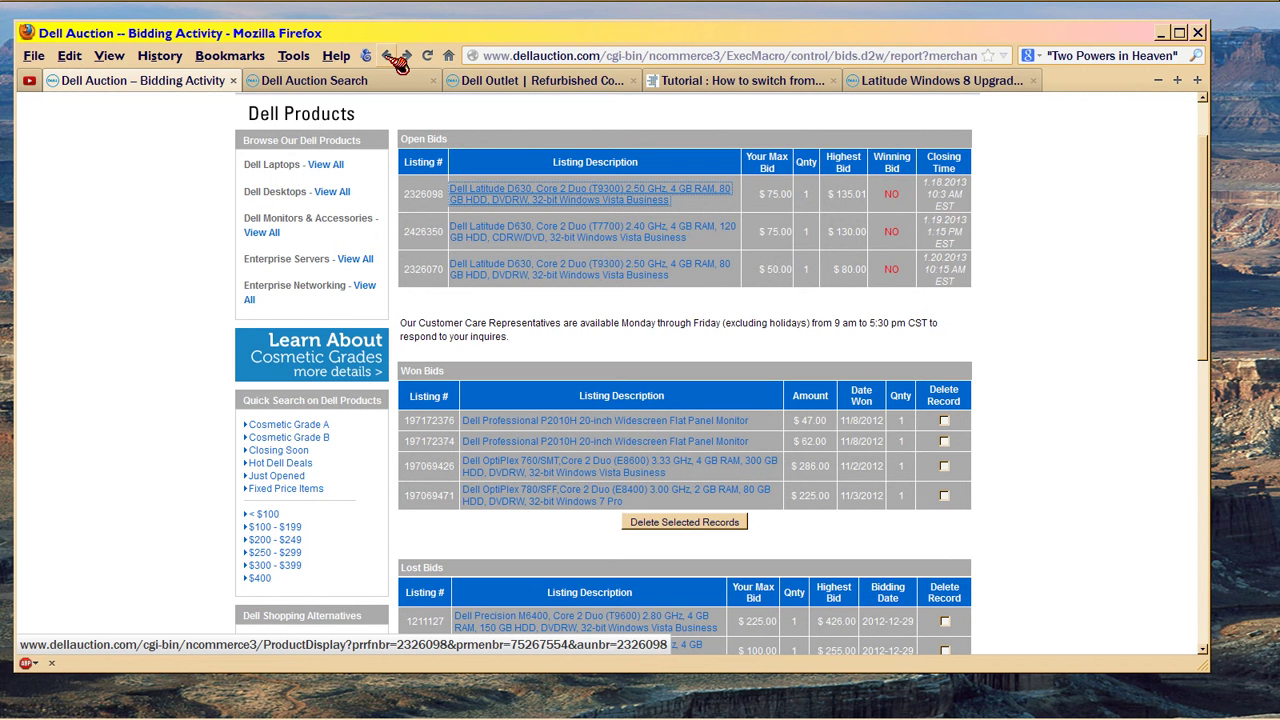
{"action": "scroll", "coordinate": [182, 266], "scroll_direction": "down", "scroll_amount": 3}
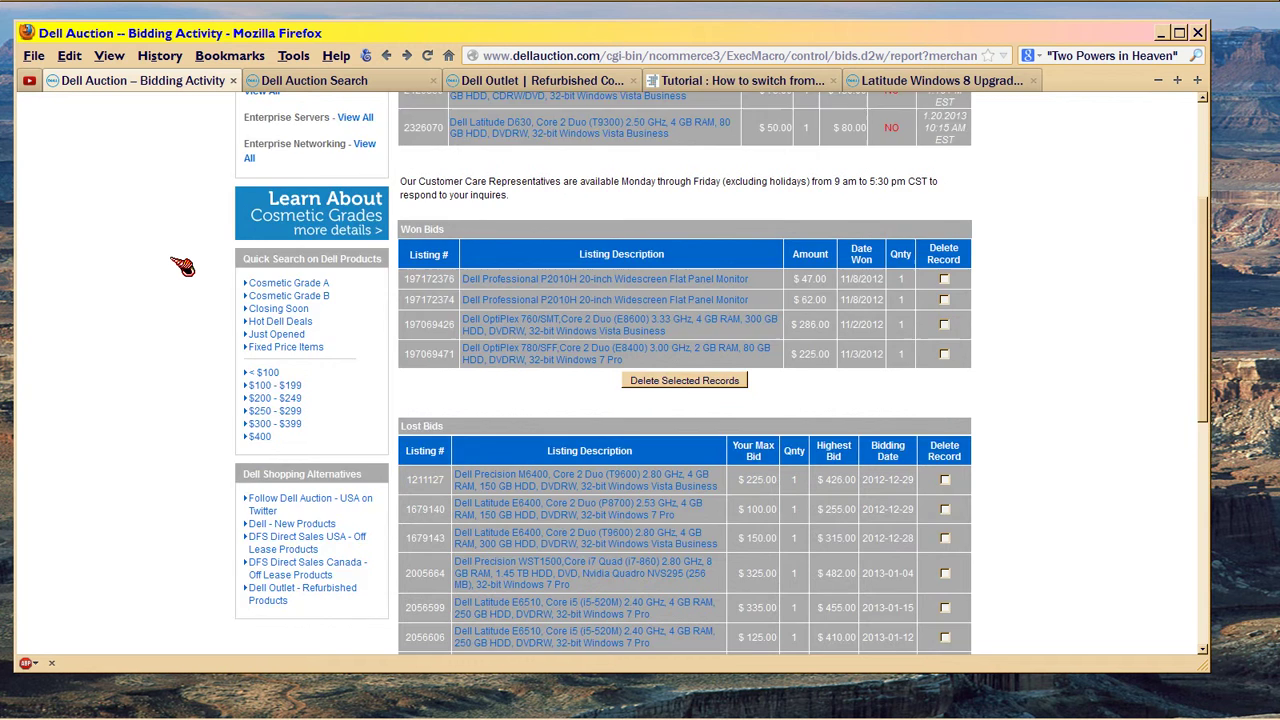
{"action": "scroll", "coordinate": [182, 266], "scroll_direction": "down", "scroll_amount": 2}
{"action": "scroll", "coordinate": [182, 266], "scroll_direction": "down", "scroll_amount": 2}
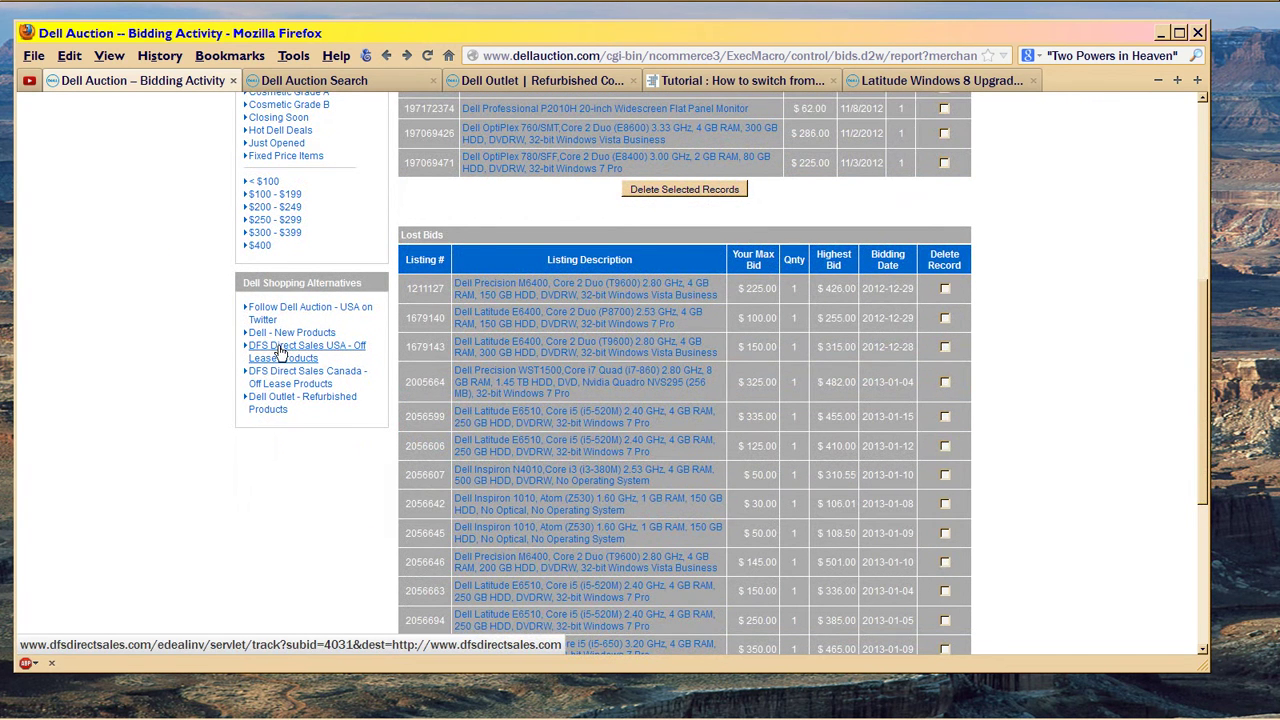
Step: Open the sidebar link 'DFS Direct Sales USA - Off Lease Products' in a new tab
{"action": "right_click", "coordinate": [281, 352]}
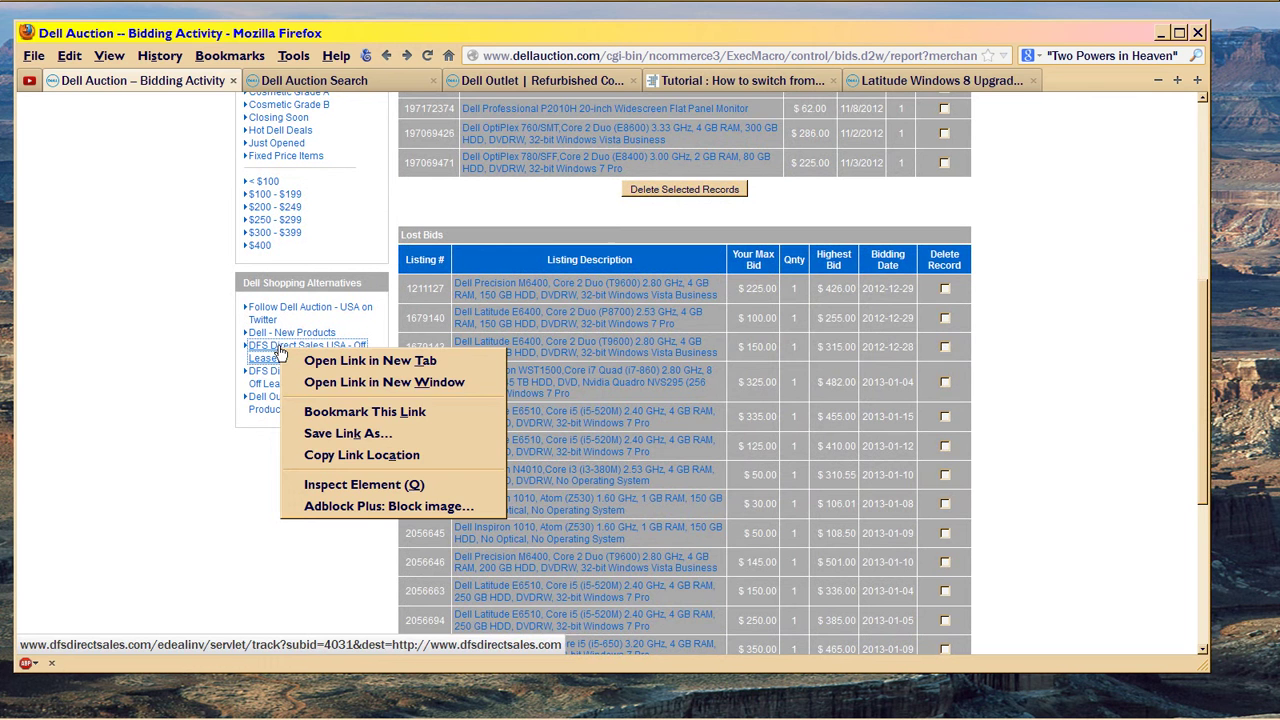
{"action": "left_click", "coordinate": [345, 361]}
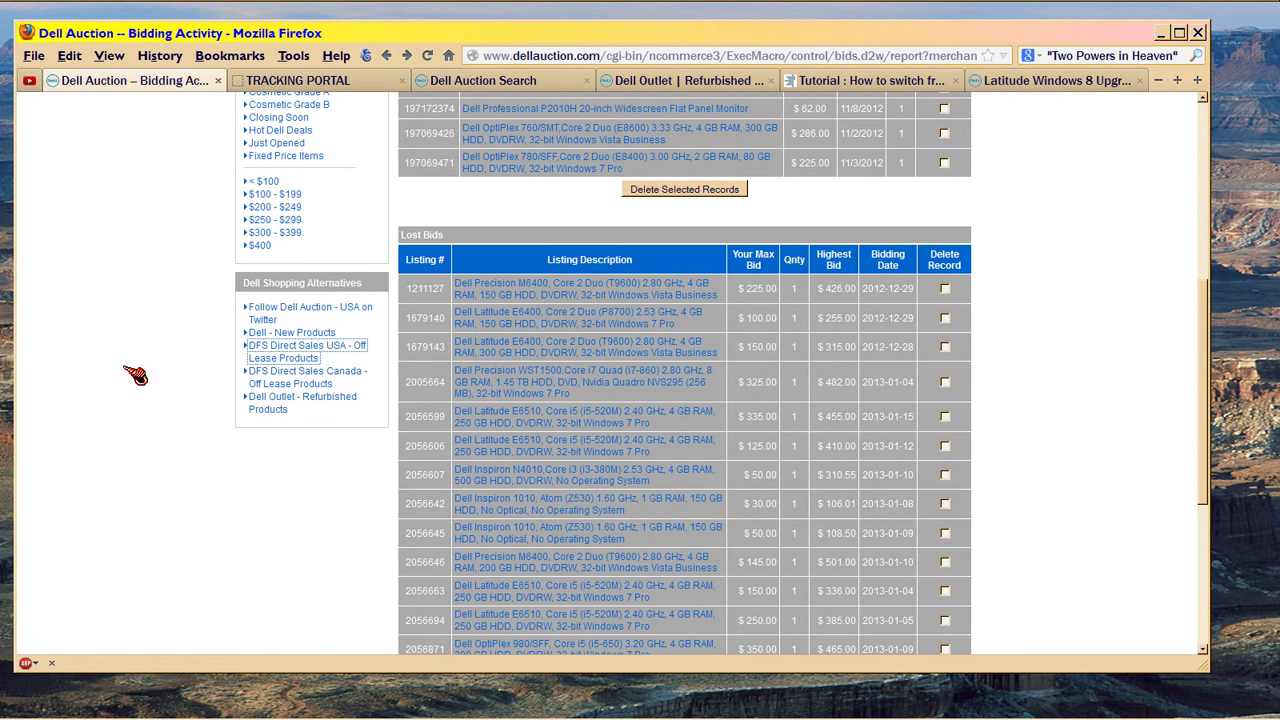
Step: On the Official Dell Store page, list refurbished Latitude laptops and check the Model dropdown without choosing
{"action": "left_click", "coordinate": [388, 86]}
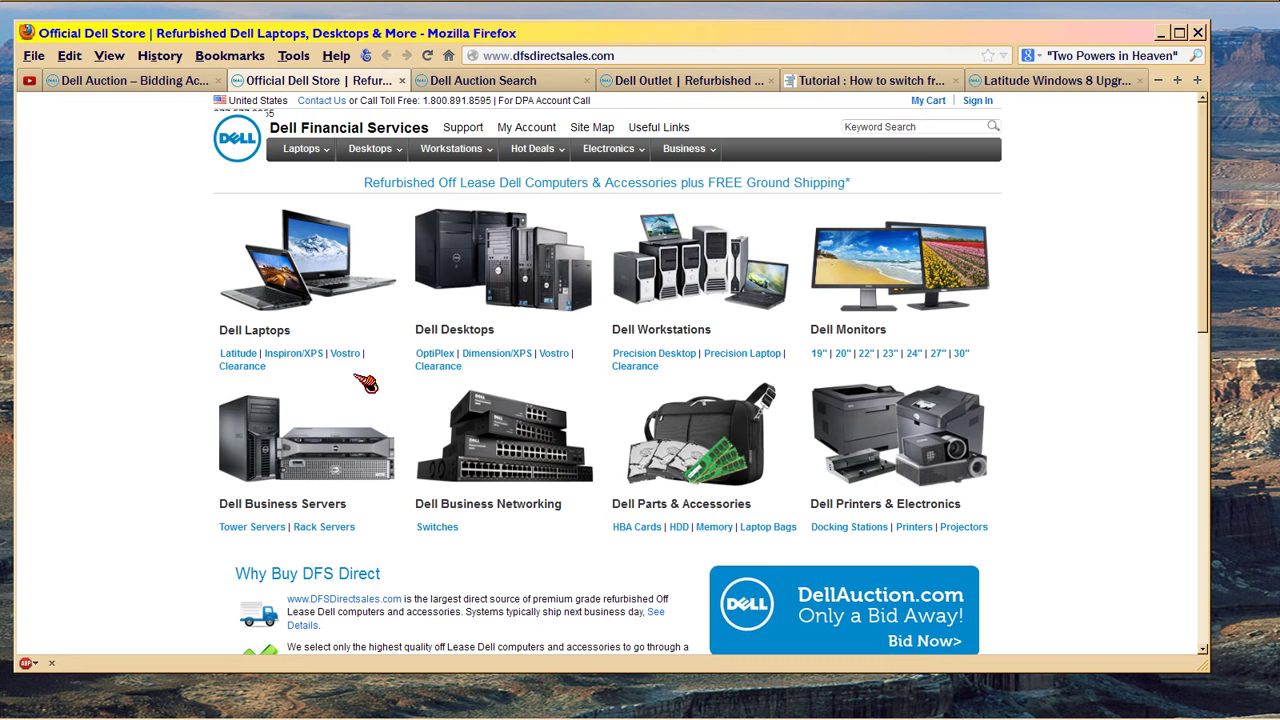
{"action": "left_click", "coordinate": [240, 356]}
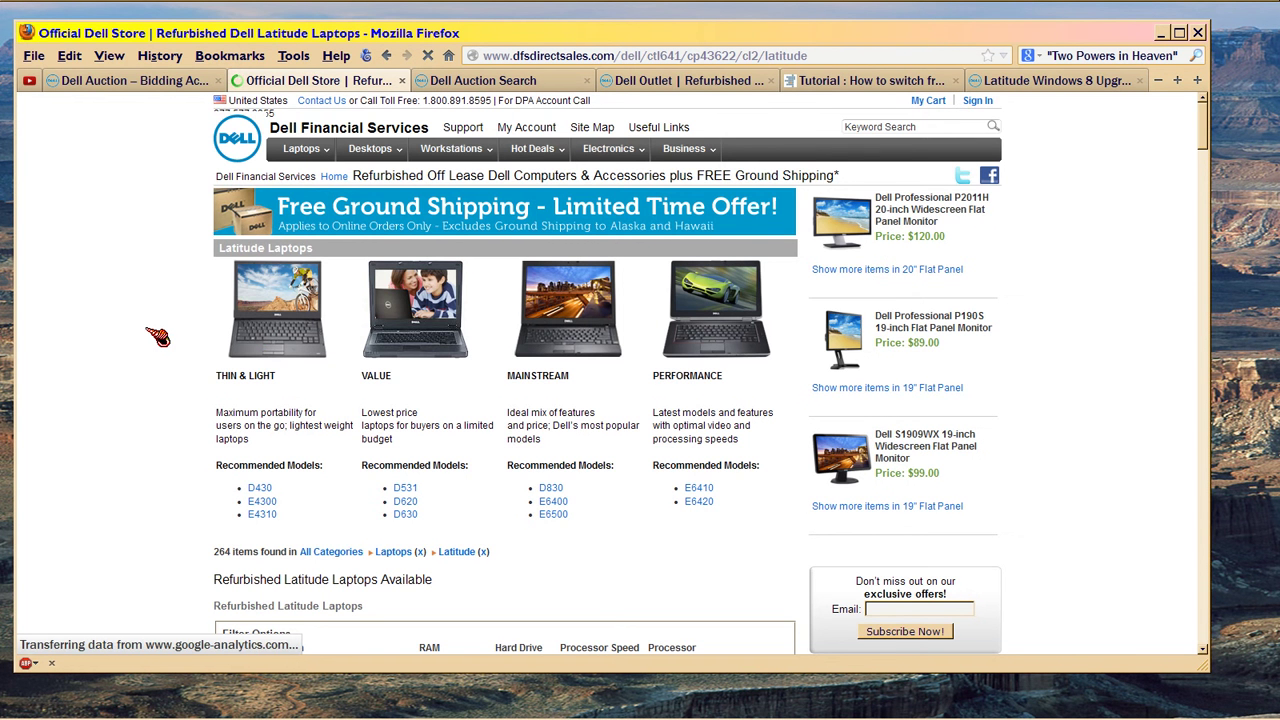
{"action": "scroll", "coordinate": [157, 337], "scroll_direction": "down", "scroll_amount": 3}
{"action": "scroll", "coordinate": [157, 337], "scroll_direction": "down", "scroll_amount": 2}
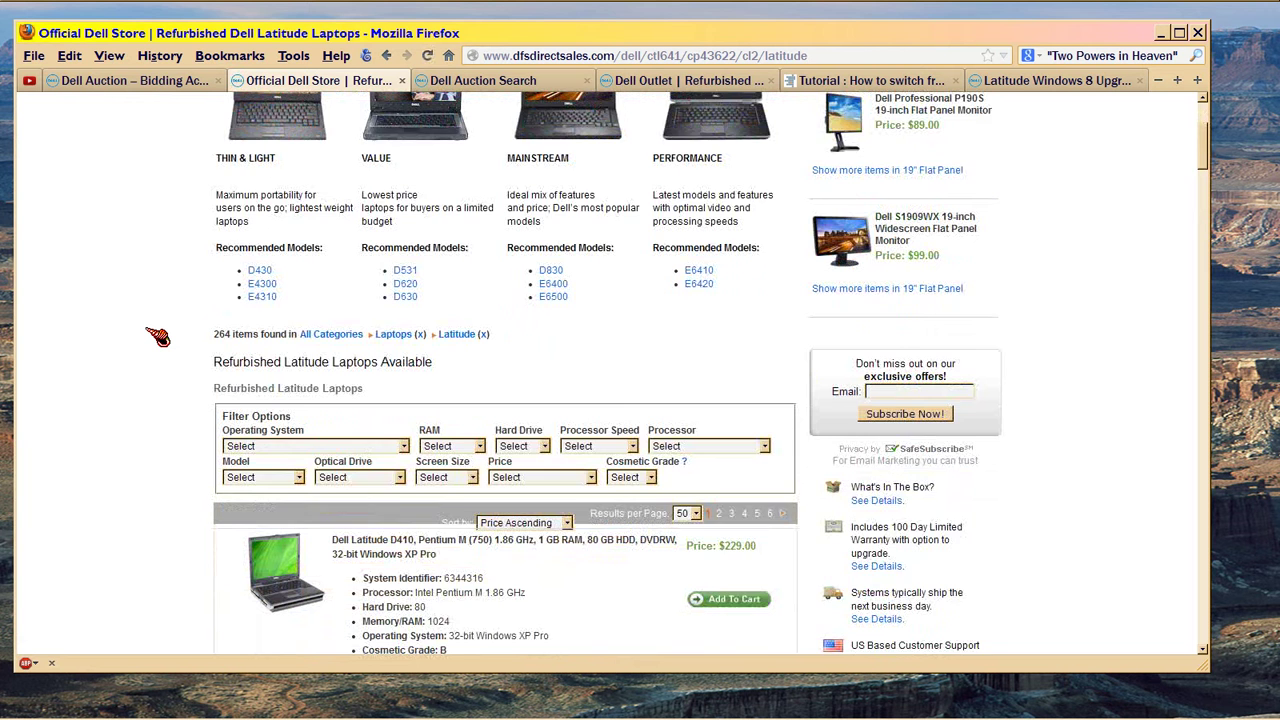
{"action": "scroll", "coordinate": [157, 337], "scroll_direction": "down", "scroll_amount": 2}
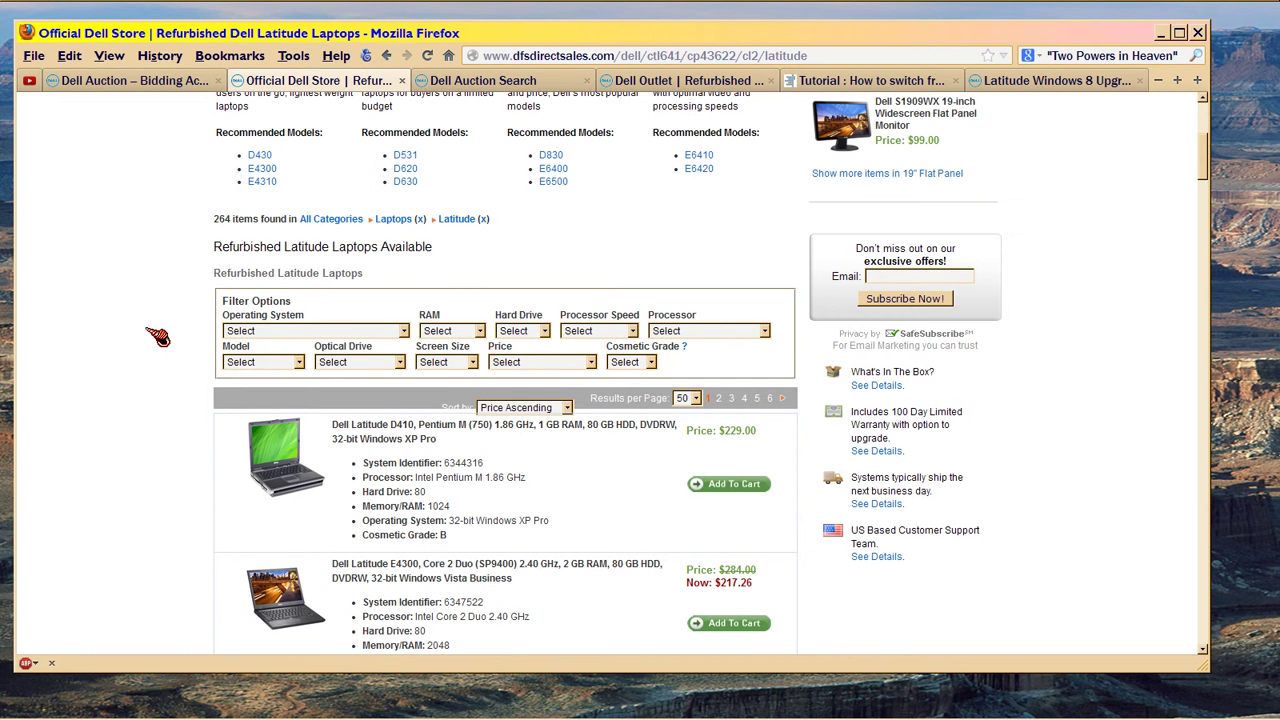
{"action": "scroll", "coordinate": [157, 337], "scroll_direction": "down", "scroll_amount": 2}
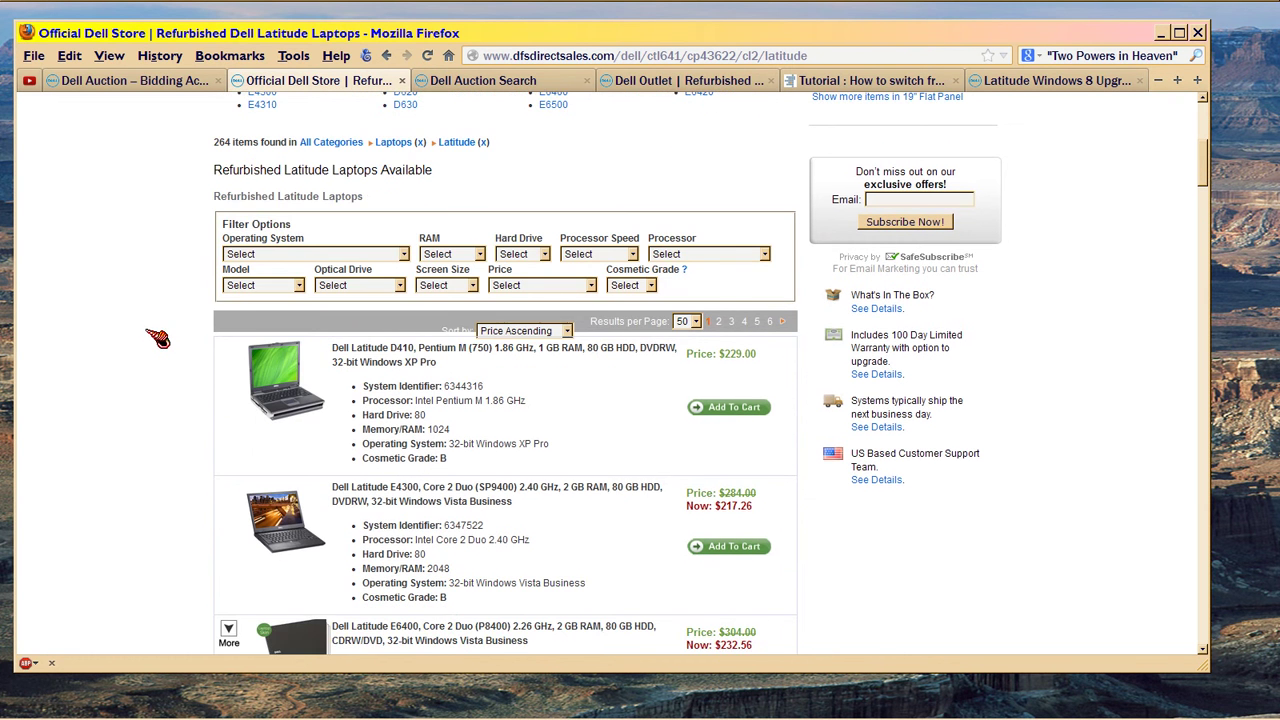
{"action": "left_click", "coordinate": [300, 286]}
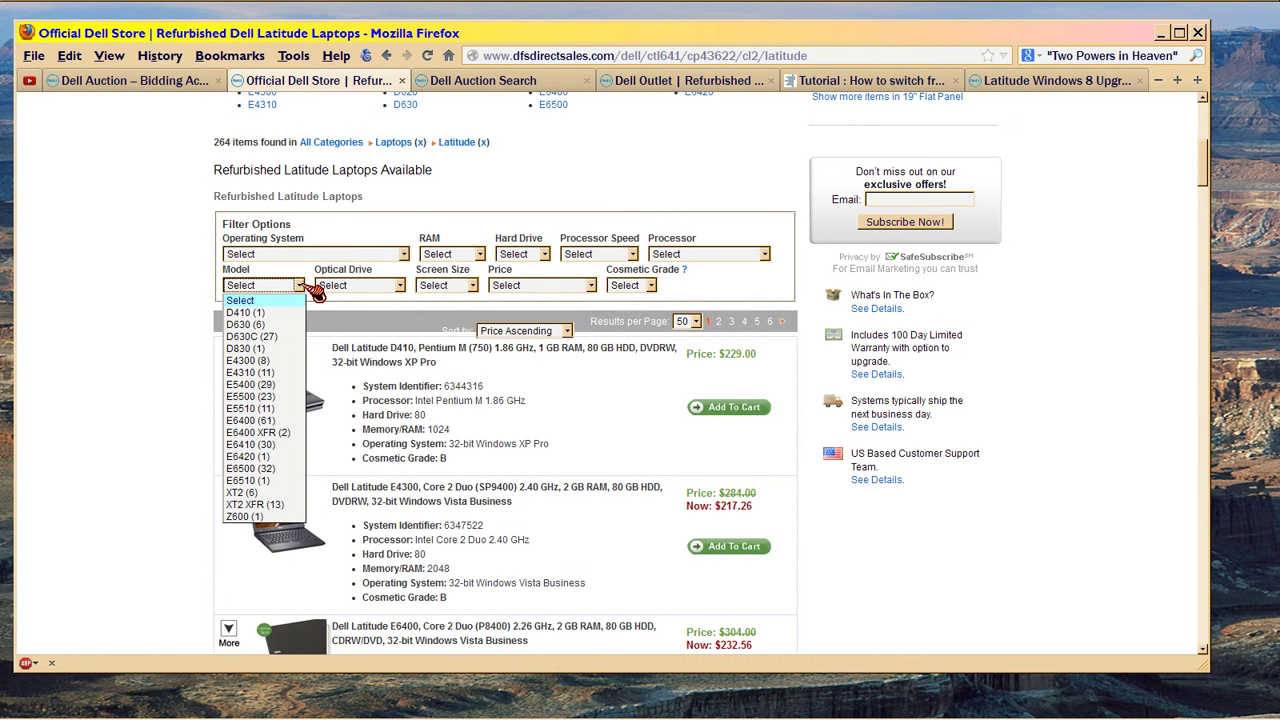
{"action": "left_click", "coordinate": [305, 286]}
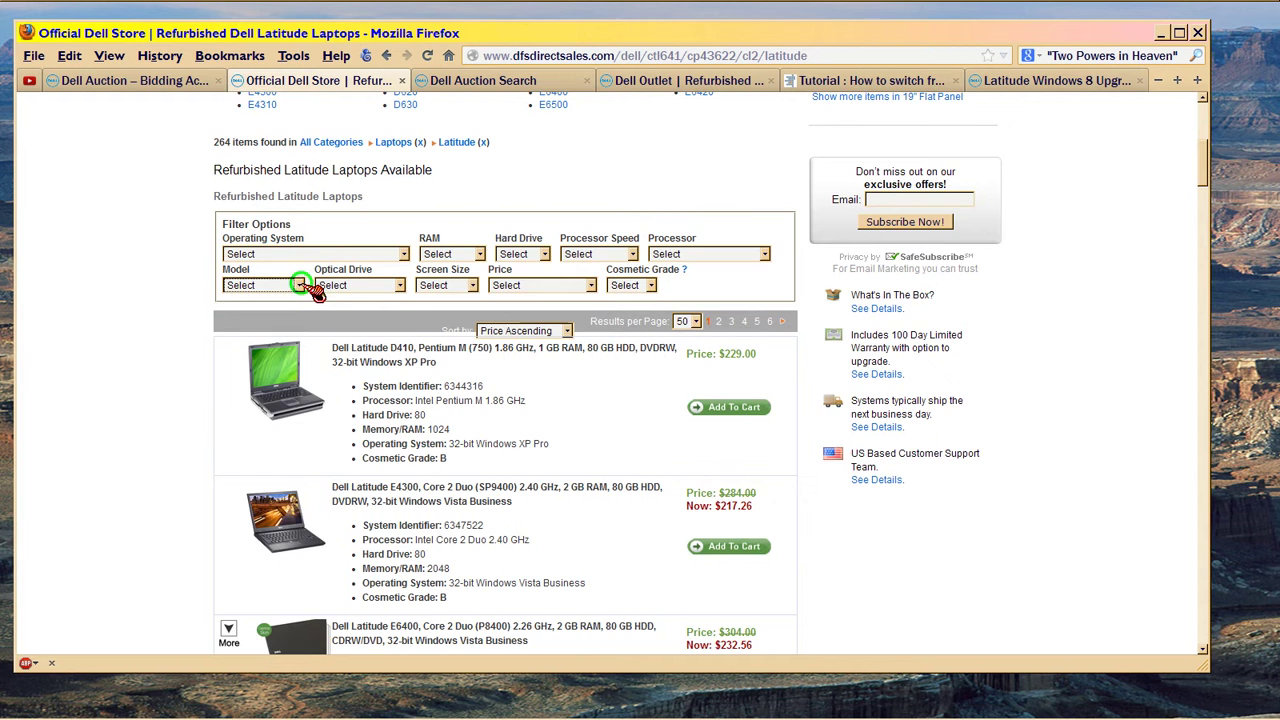
{"action": "scroll", "coordinate": [177, 318], "scroll_direction": "up", "scroll_amount": 2}
{"action": "scroll", "coordinate": [177, 318], "scroll_direction": "up", "scroll_amount": 2}
{"action": "scroll", "coordinate": [177, 318], "scroll_direction": "up", "scroll_amount": 3}
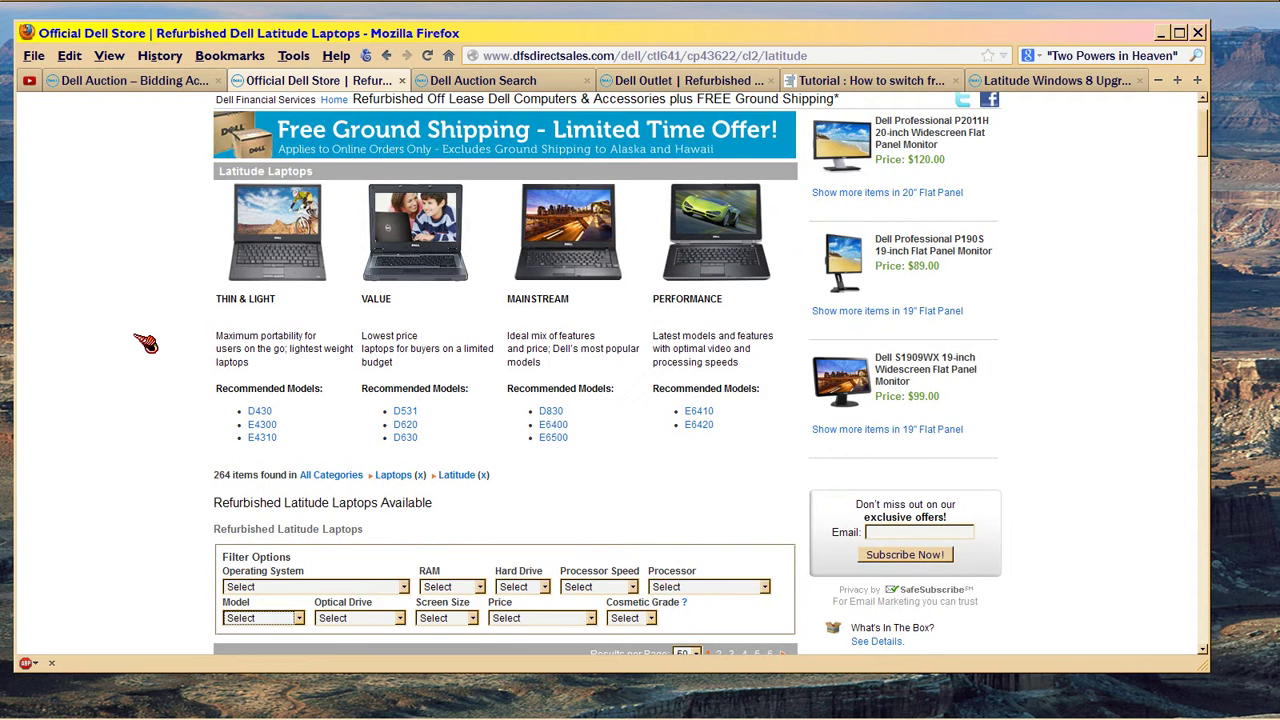
{"action": "scroll", "coordinate": [140, 340], "scroll_direction": "down", "scroll_amount": 2}
{"action": "scroll", "coordinate": [146, 343], "scroll_direction": "down", "scroll_amount": 2}
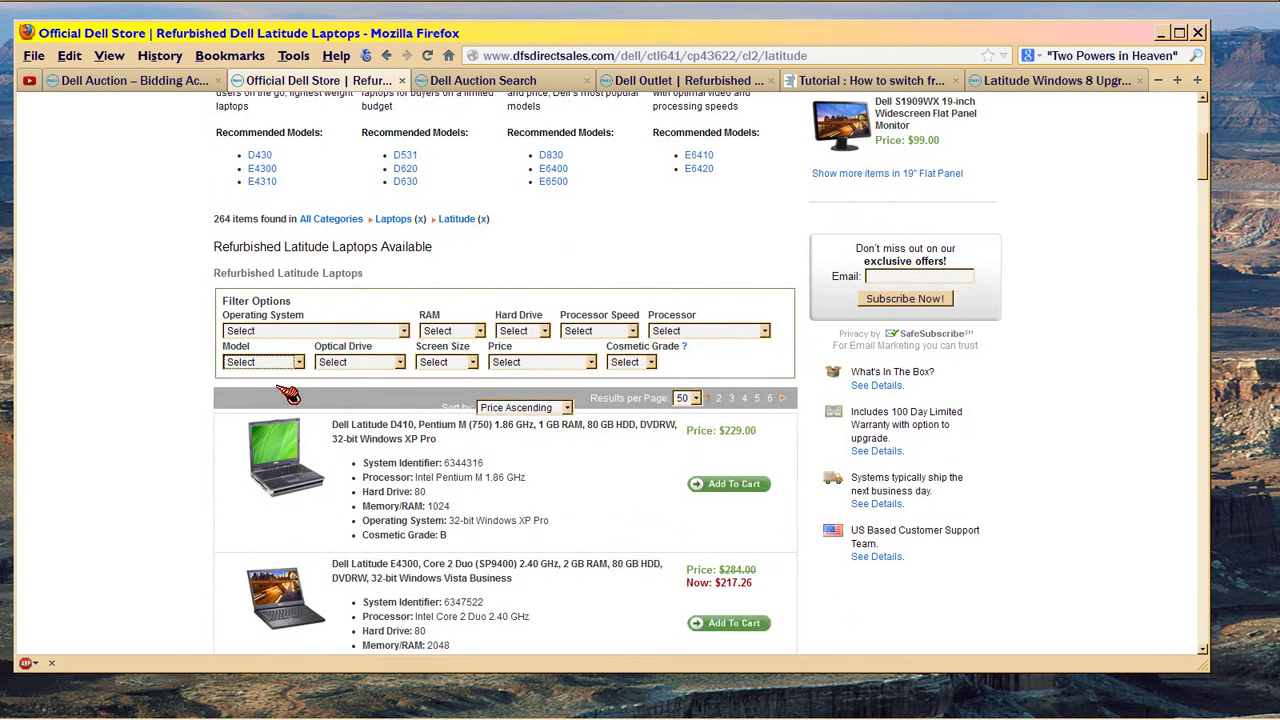
Step: Filter the Latitude laptops to model E6510 (1) in Filter Options
{"action": "left_click", "coordinate": [303, 364]}
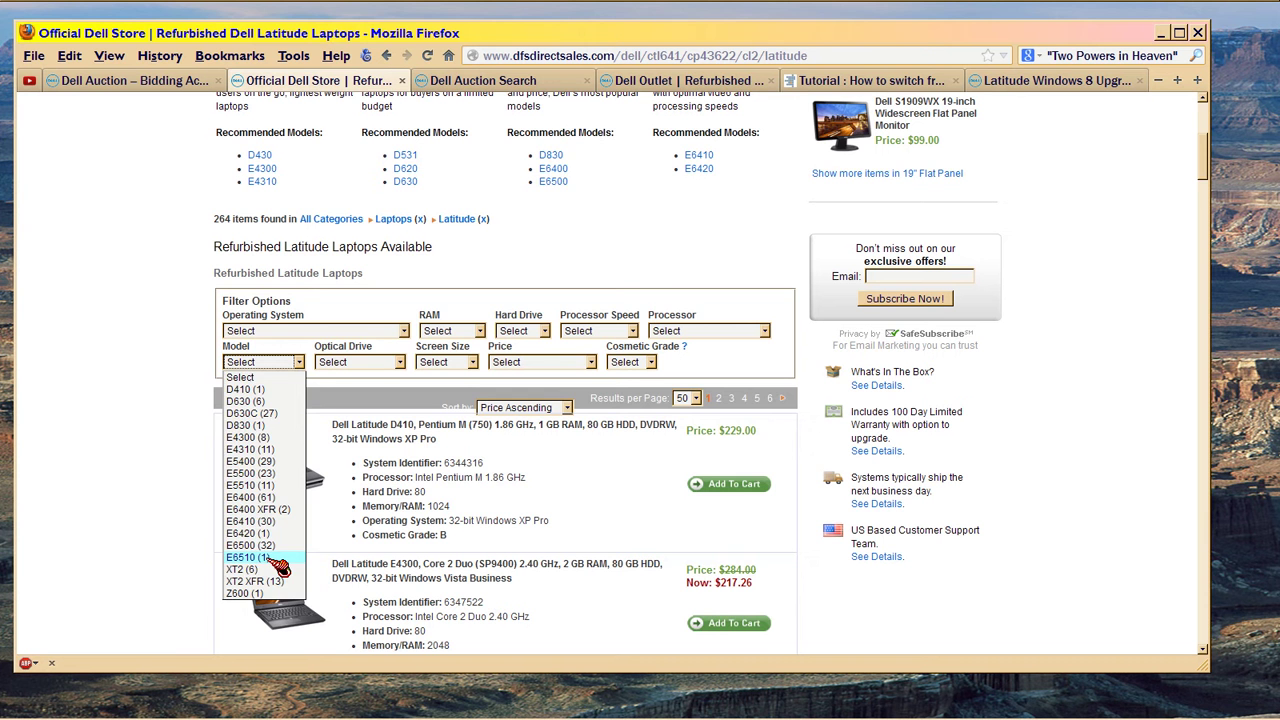
{"action": "left_click", "coordinate": [270, 558]}
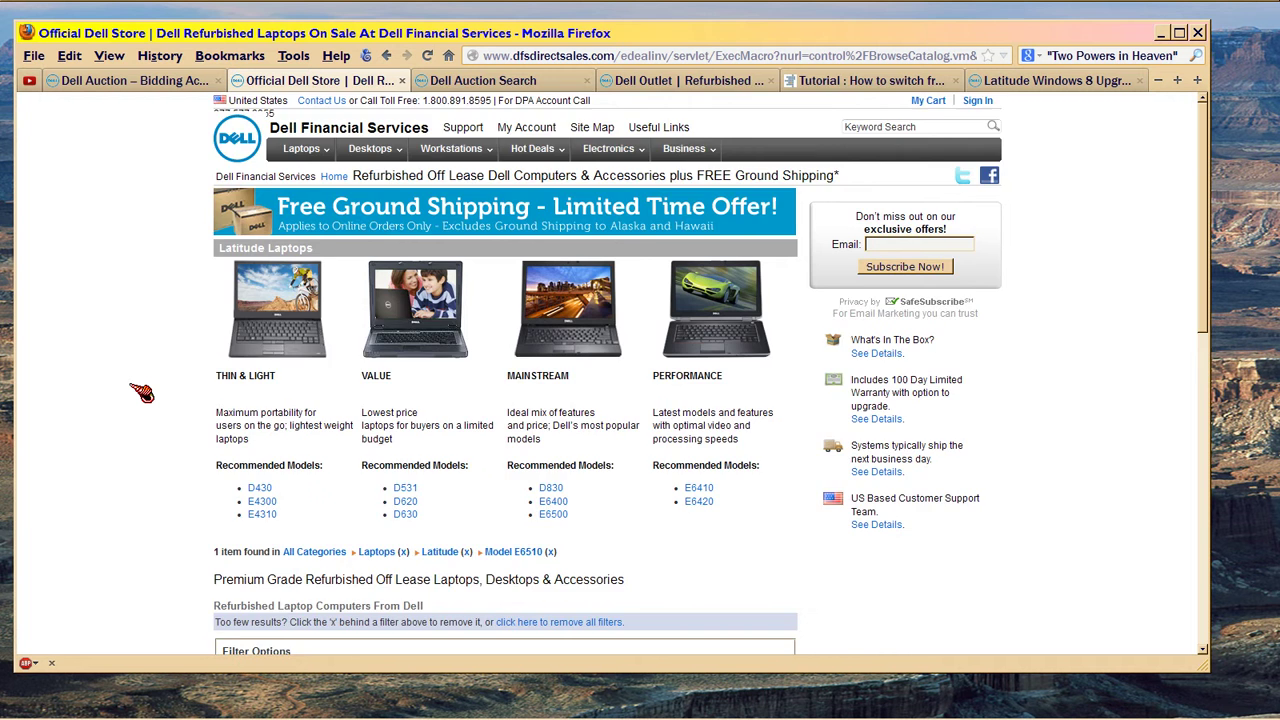
{"action": "scroll", "coordinate": [141, 393], "scroll_direction": "down", "scroll_amount": 3}
{"action": "scroll", "coordinate": [141, 393], "scroll_direction": "down", "scroll_amount": 3}
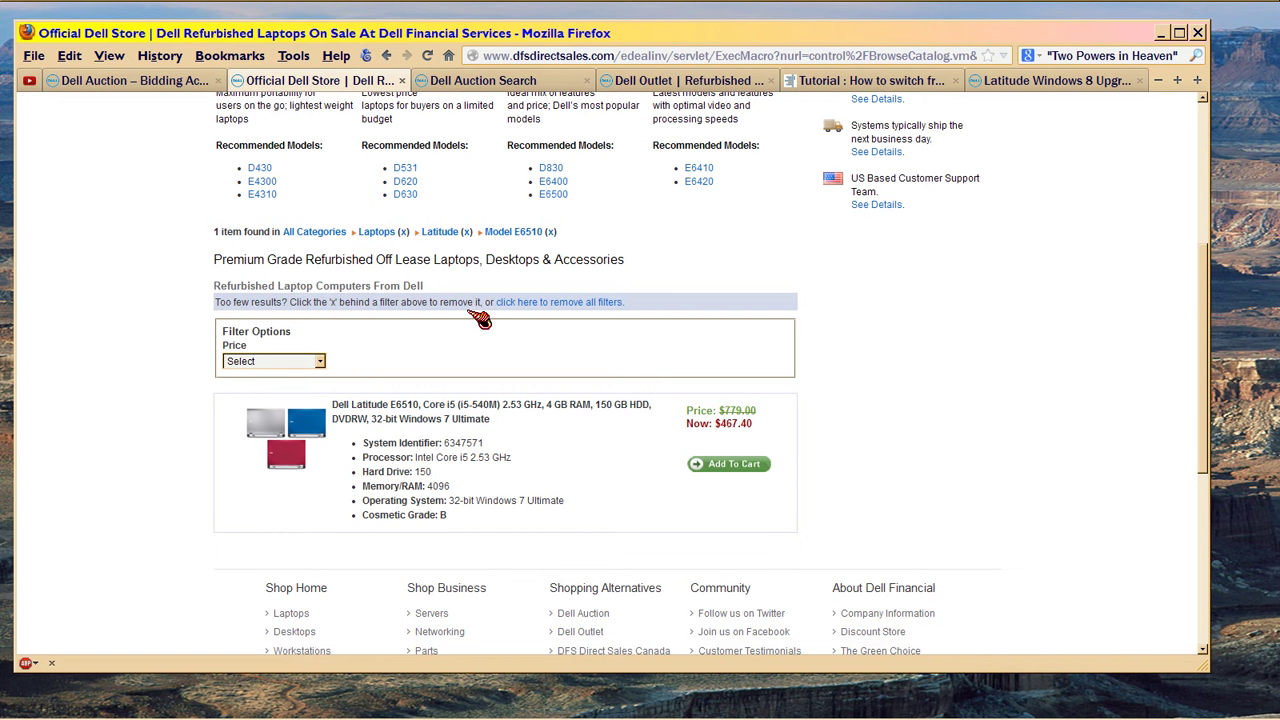
{"action": "scroll", "coordinate": [418, 285], "scroll_direction": "up", "scroll_amount": 2}
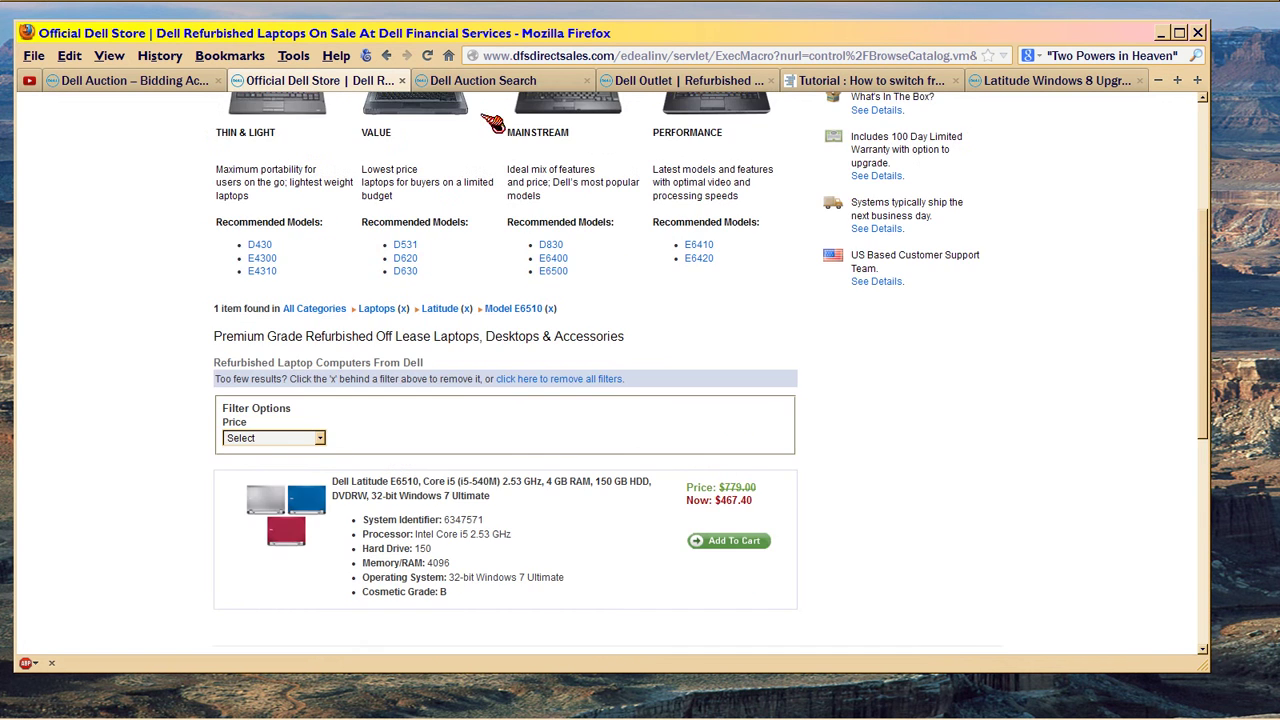
Step: Return to the Latitude listing and filter it to model E6400 XFR
{"action": "left_click", "coordinate": [386, 55]}
{"action": "scroll", "coordinate": [150, 365], "scroll_direction": "down", "scroll_amount": 3}
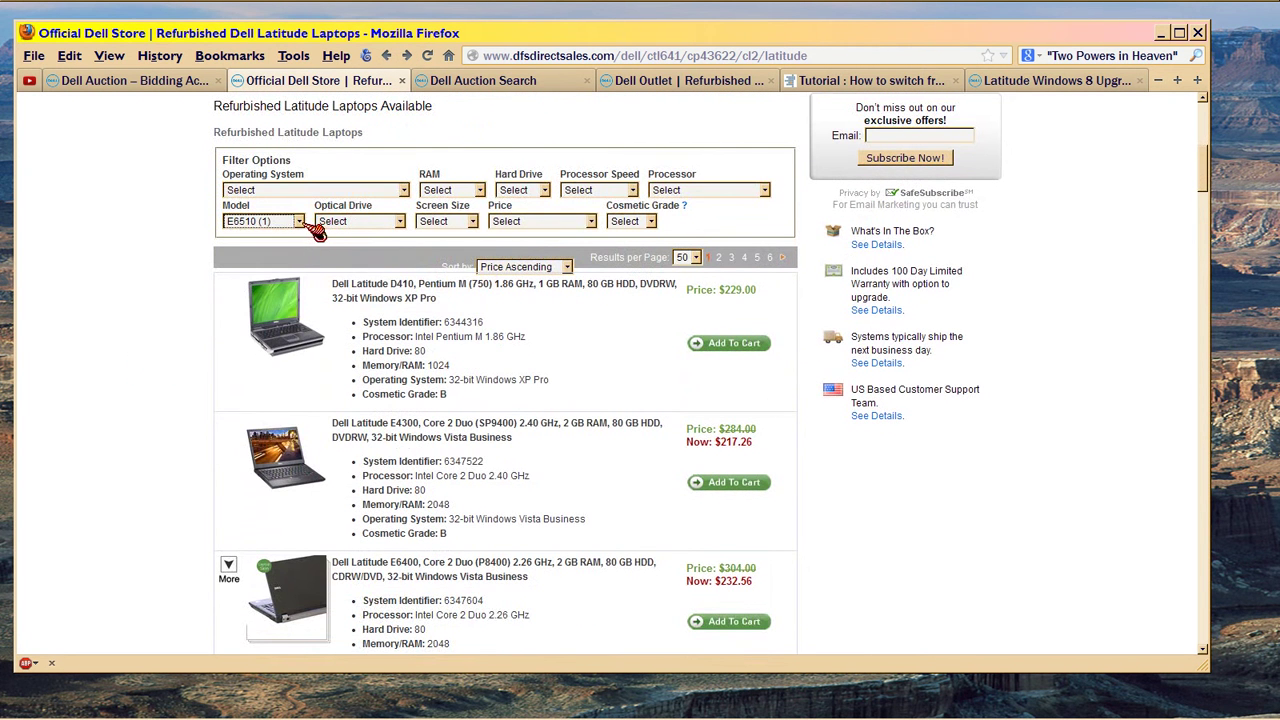
{"action": "left_click", "coordinate": [298, 222]}
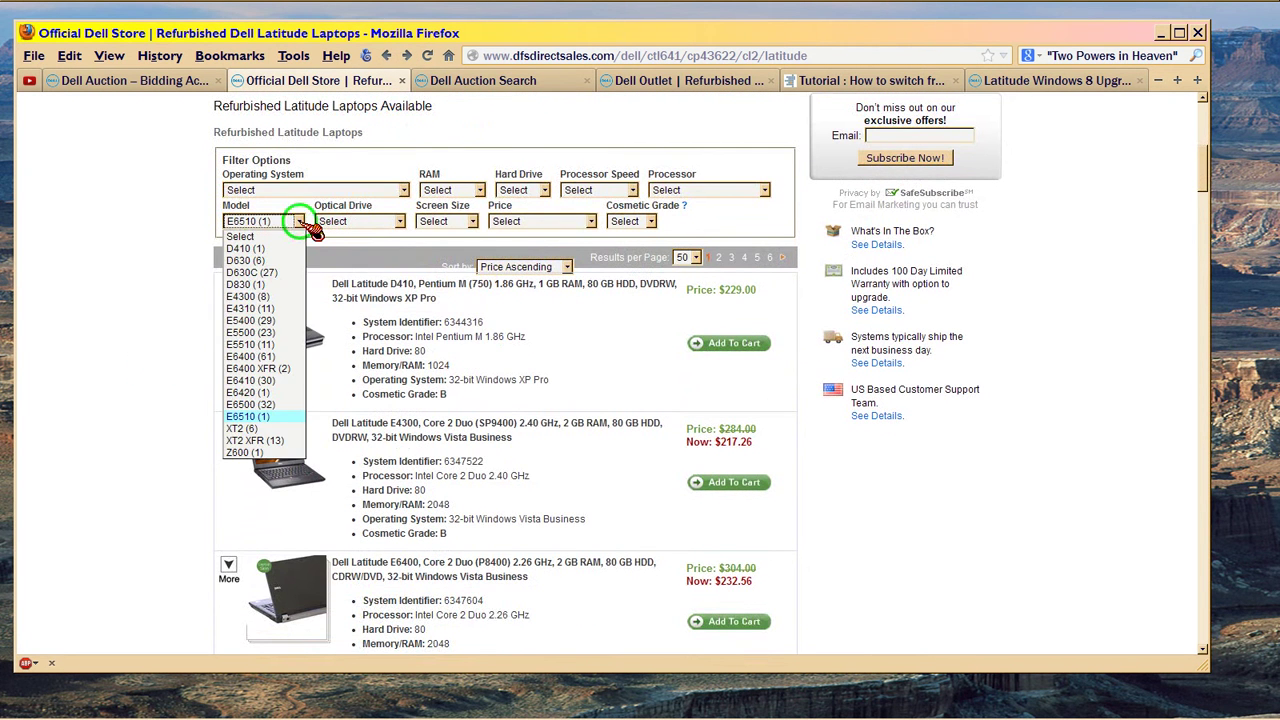
{"action": "left_click", "coordinate": [297, 378]}
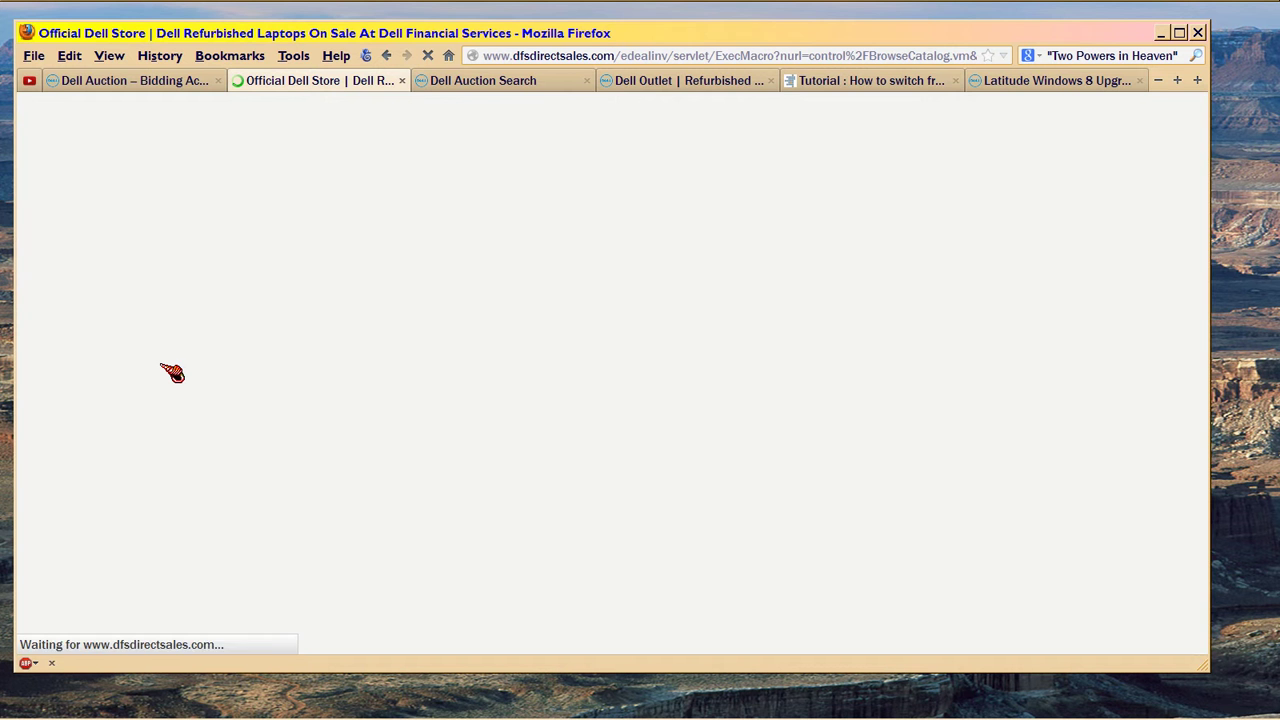
{"action": "scroll", "coordinate": [172, 373], "scroll_direction": "down", "scroll_amount": 4}
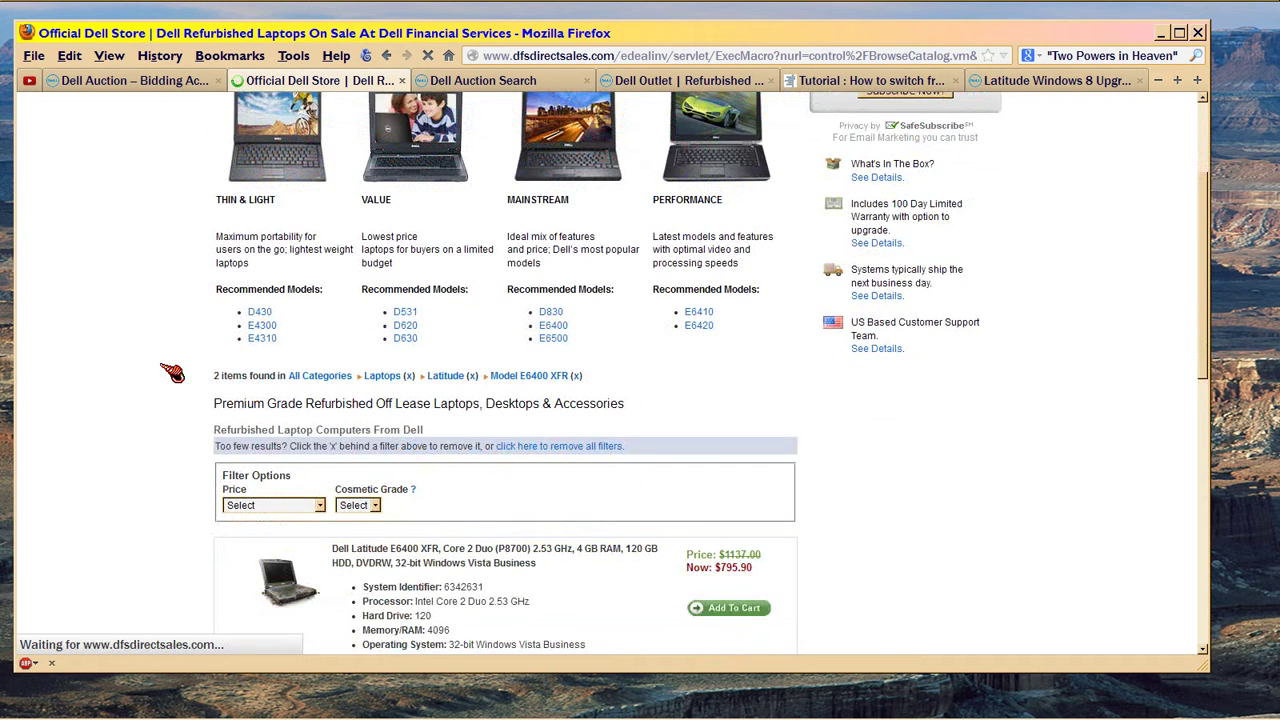
{"action": "scroll", "coordinate": [172, 373], "scroll_direction": "down", "scroll_amount": 2}
{"action": "scroll", "coordinate": [172, 373], "scroll_direction": "down", "scroll_amount": 2}
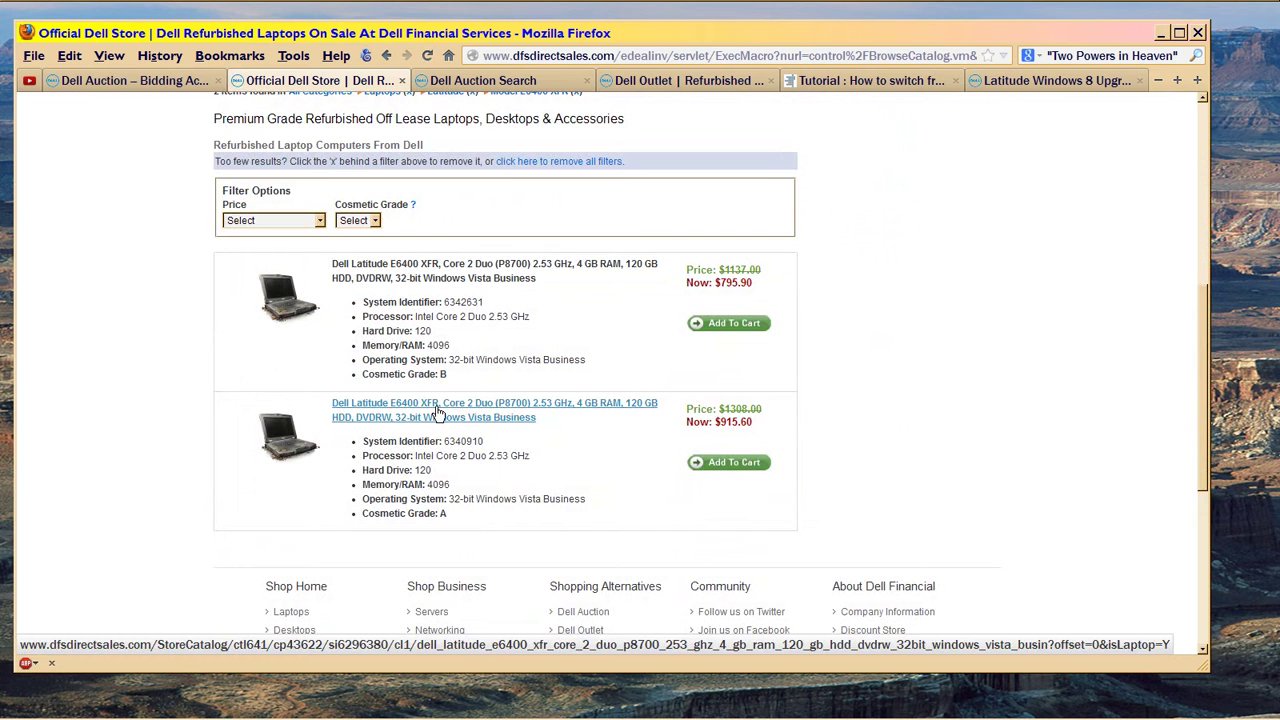
{"action": "scroll", "coordinate": [140, 375], "scroll_direction": "up", "scroll_amount": 1}
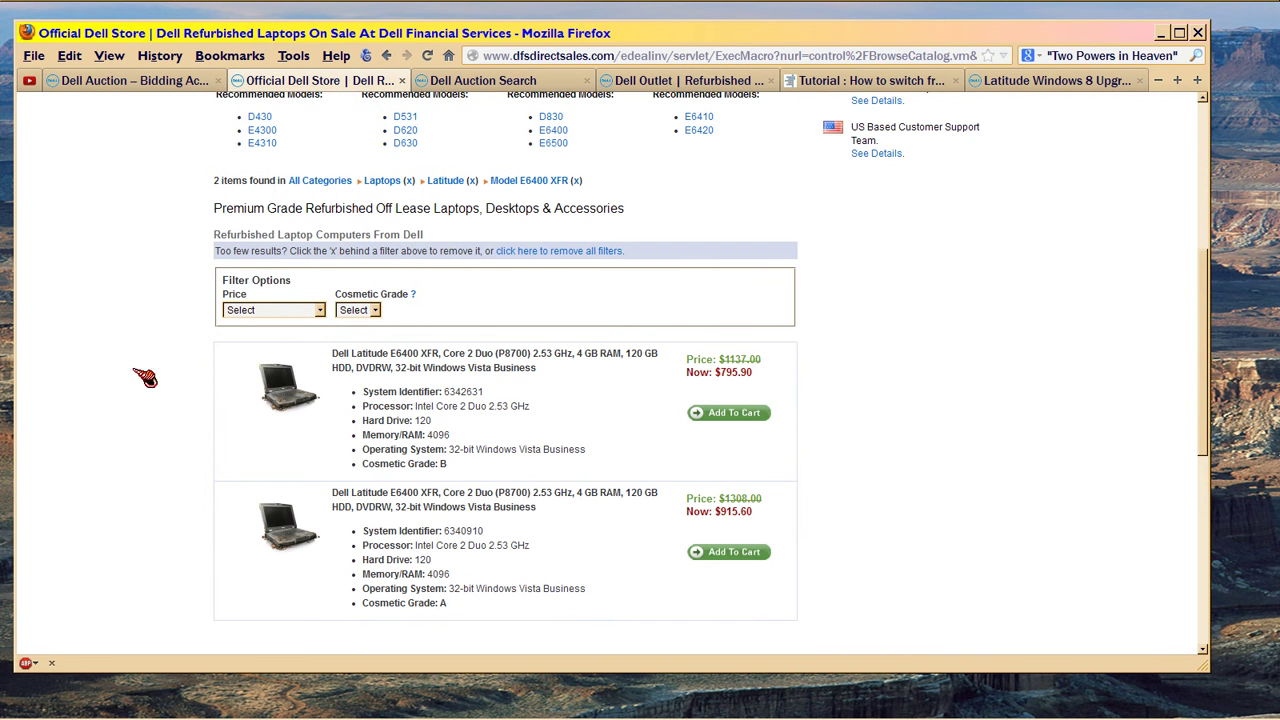
Step: Go back to the Latitude listing and reset the Model filter to 'Select'
{"action": "left_click", "coordinate": [386, 55]}
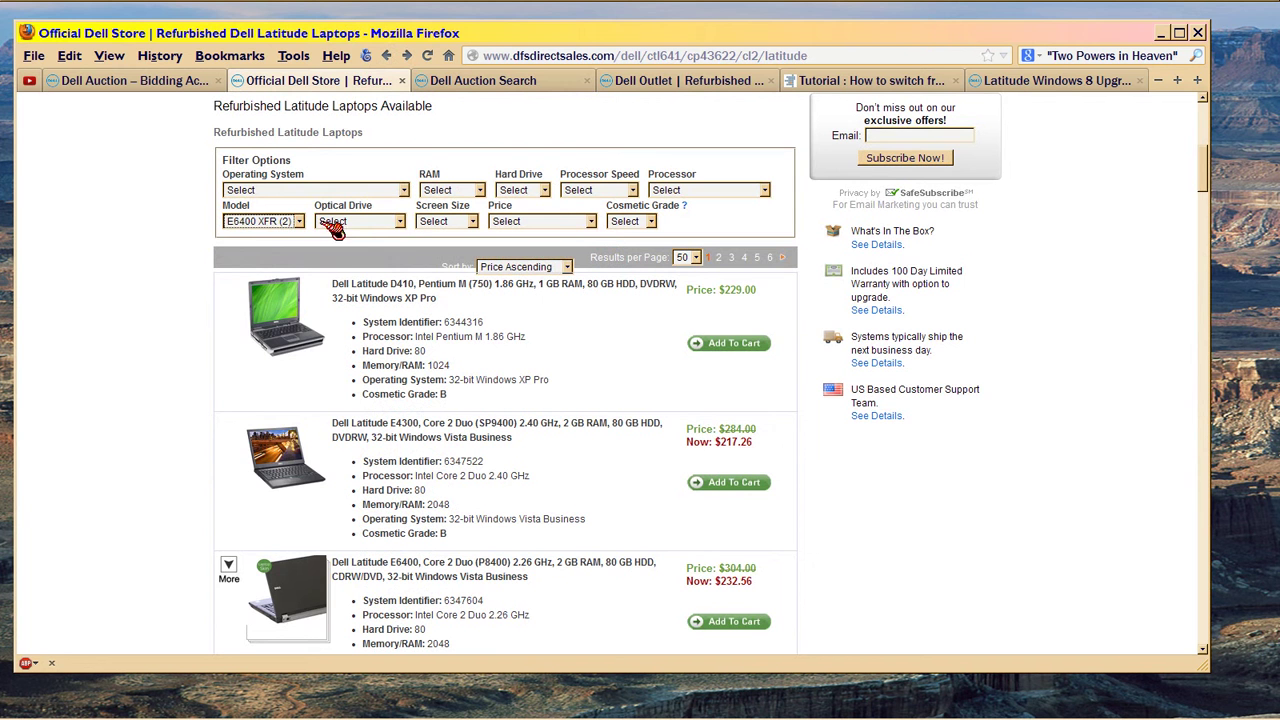
{"action": "left_click", "coordinate": [298, 221]}
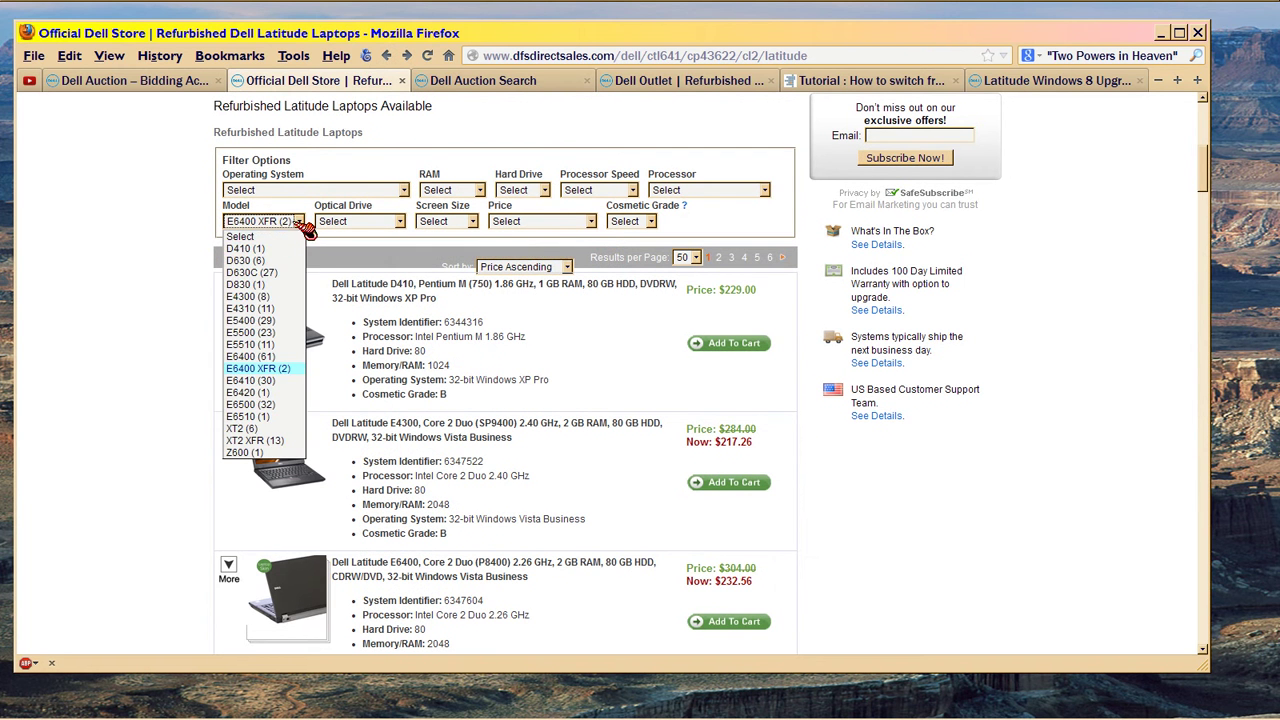
{"action": "left_click", "coordinate": [272, 238]}
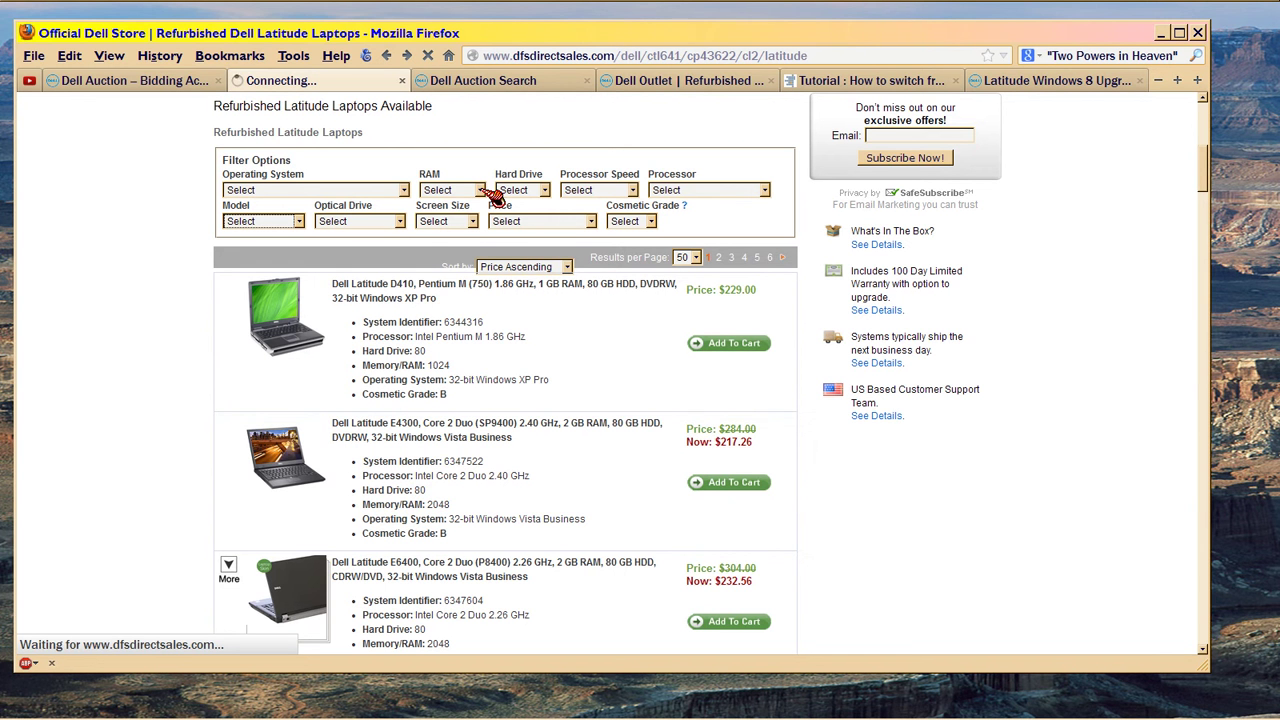
Step: Filter Latitude laptops to 5120 MB RAM, then highlight the $803.10 price and '12 items found'
{"action": "left_click", "coordinate": [481, 191]}
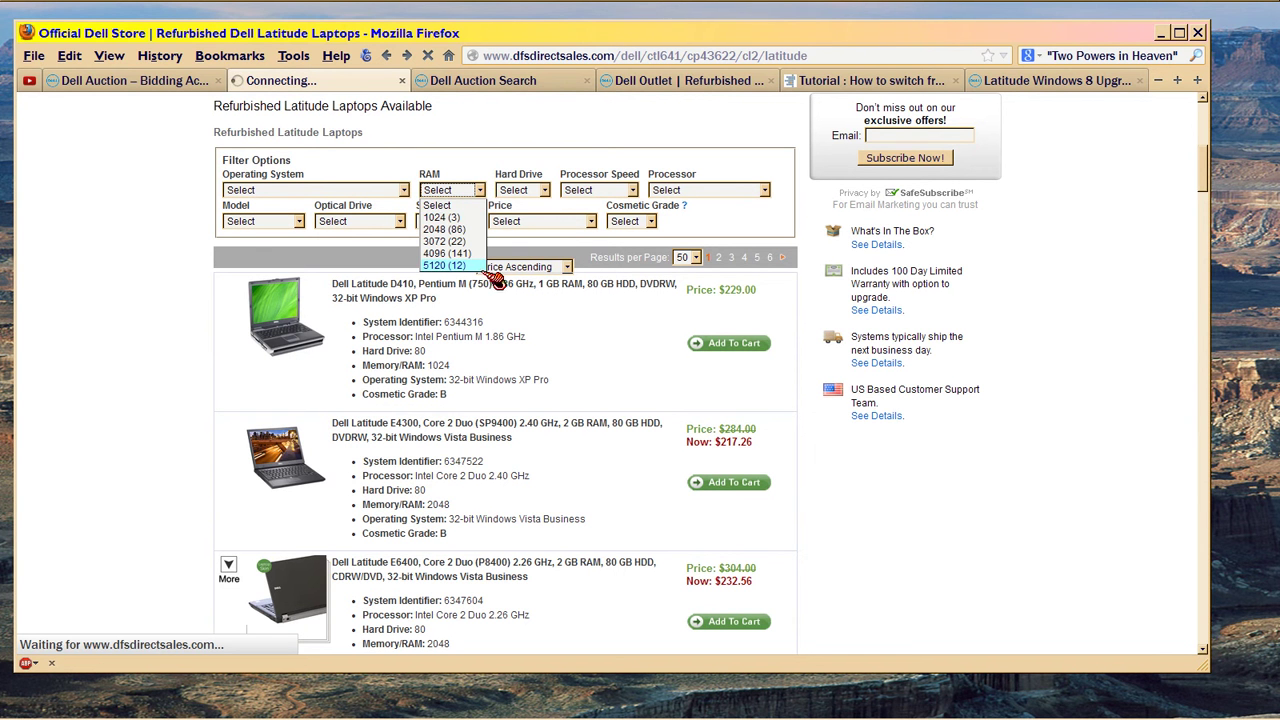
{"action": "left_click", "coordinate": [447, 265]}
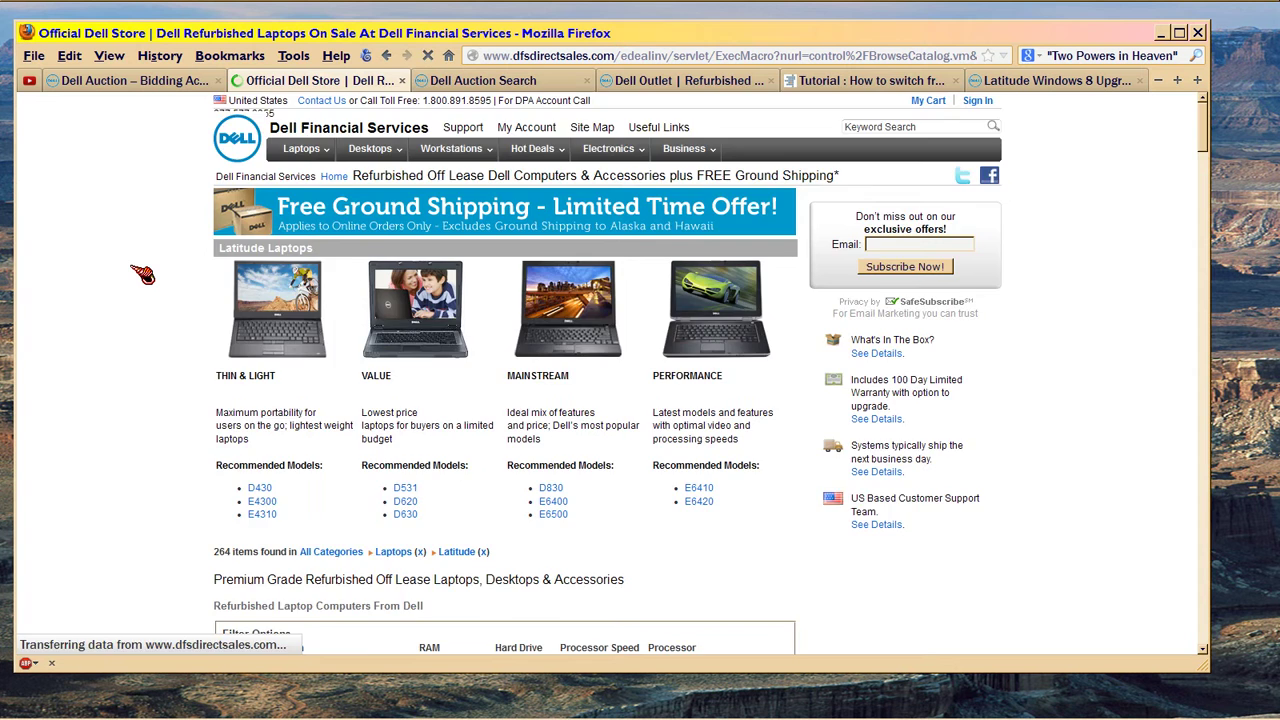
{"action": "scroll", "coordinate": [142, 274], "scroll_direction": "down", "scroll_amount": 2}
{"action": "scroll", "coordinate": [142, 274], "scroll_direction": "down", "scroll_amount": 3}
{"action": "scroll", "coordinate": [142, 274], "scroll_direction": "down", "scroll_amount": 2}
{"action": "scroll", "coordinate": [142, 274], "scroll_direction": "down", "scroll_amount": 1}
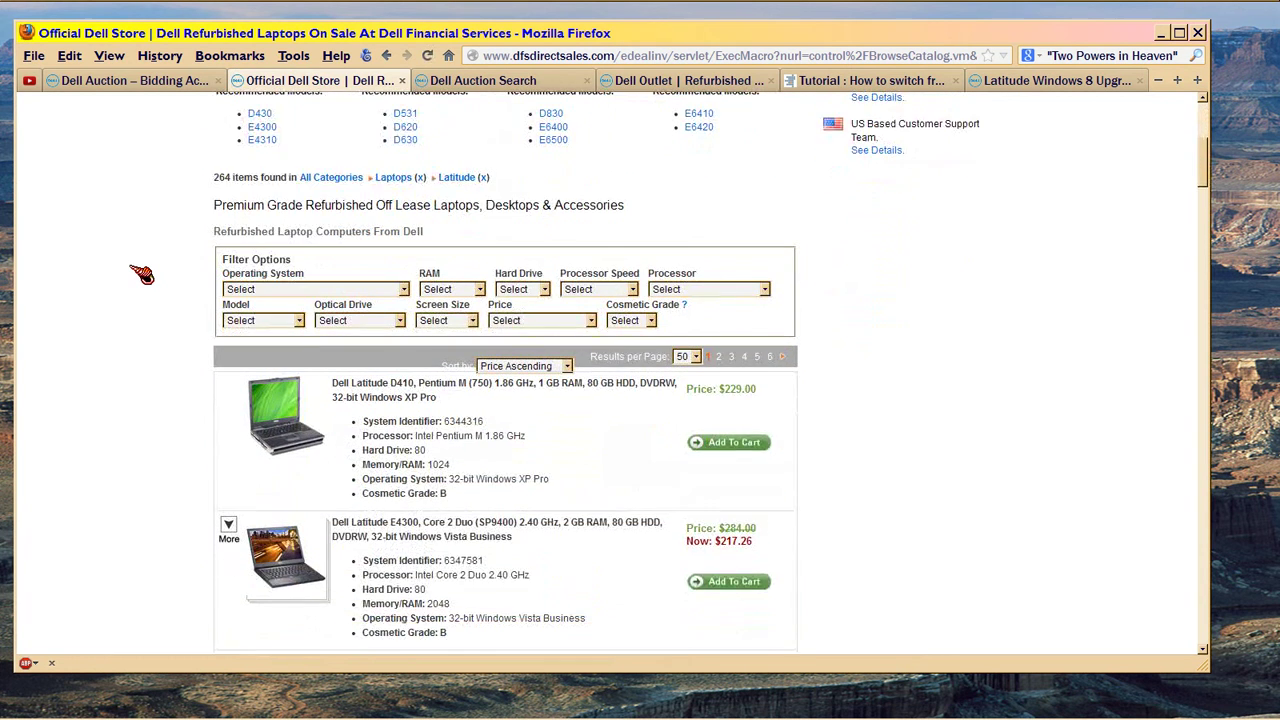
{"action": "scroll", "coordinate": [142, 274], "scroll_direction": "down", "scroll_amount": 2}
{"action": "scroll", "coordinate": [142, 274], "scroll_direction": "down", "scroll_amount": 1}
{"action": "scroll", "coordinate": [142, 274], "scroll_direction": "down", "scroll_amount": 1}
{"action": "scroll", "coordinate": [142, 274], "scroll_direction": "down", "scroll_amount": 1}
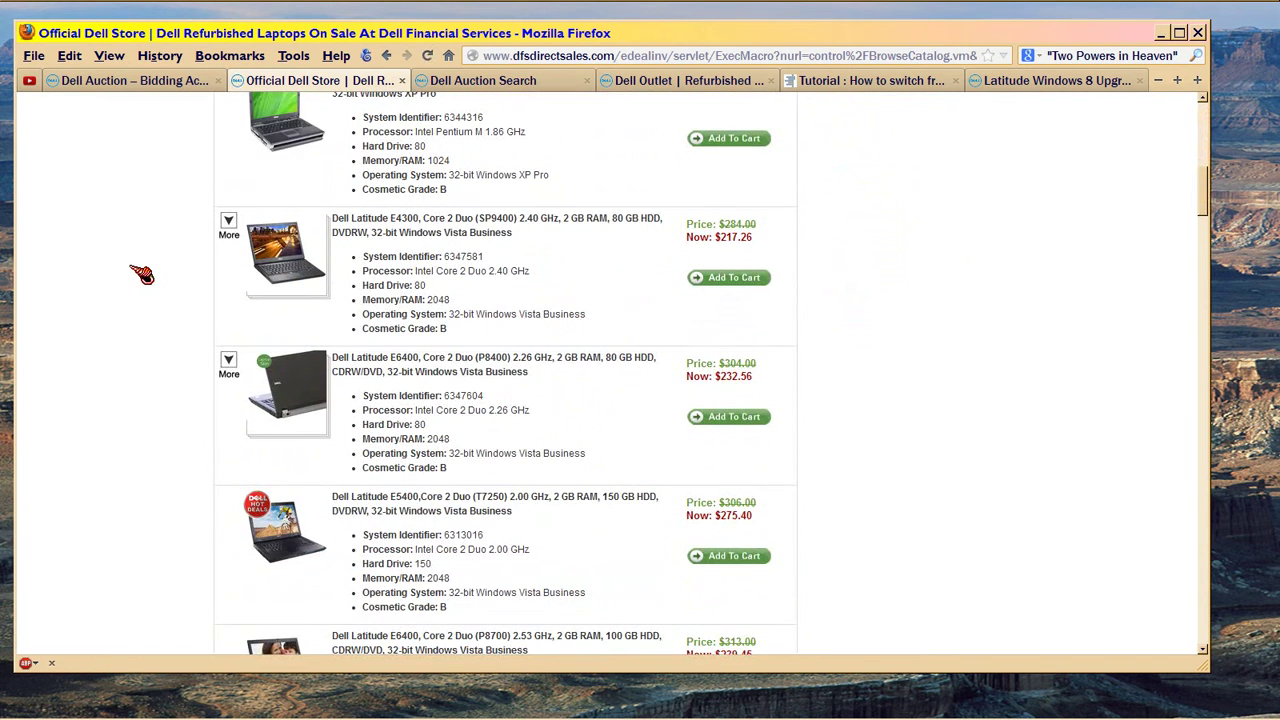
{"action": "scroll", "coordinate": [142, 274], "scroll_direction": "up", "scroll_amount": 1}
{"action": "scroll", "coordinate": [142, 274], "scroll_direction": "up", "scroll_amount": 2}
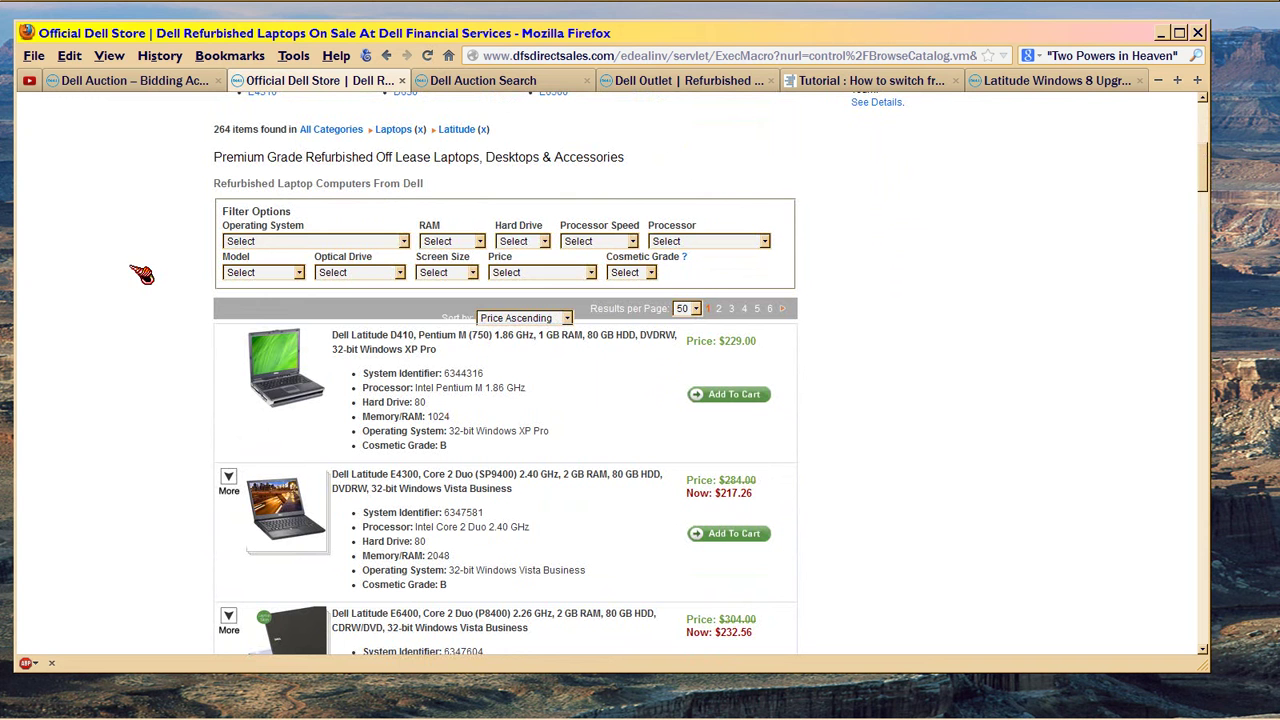
{"action": "left_click", "coordinate": [479, 242]}
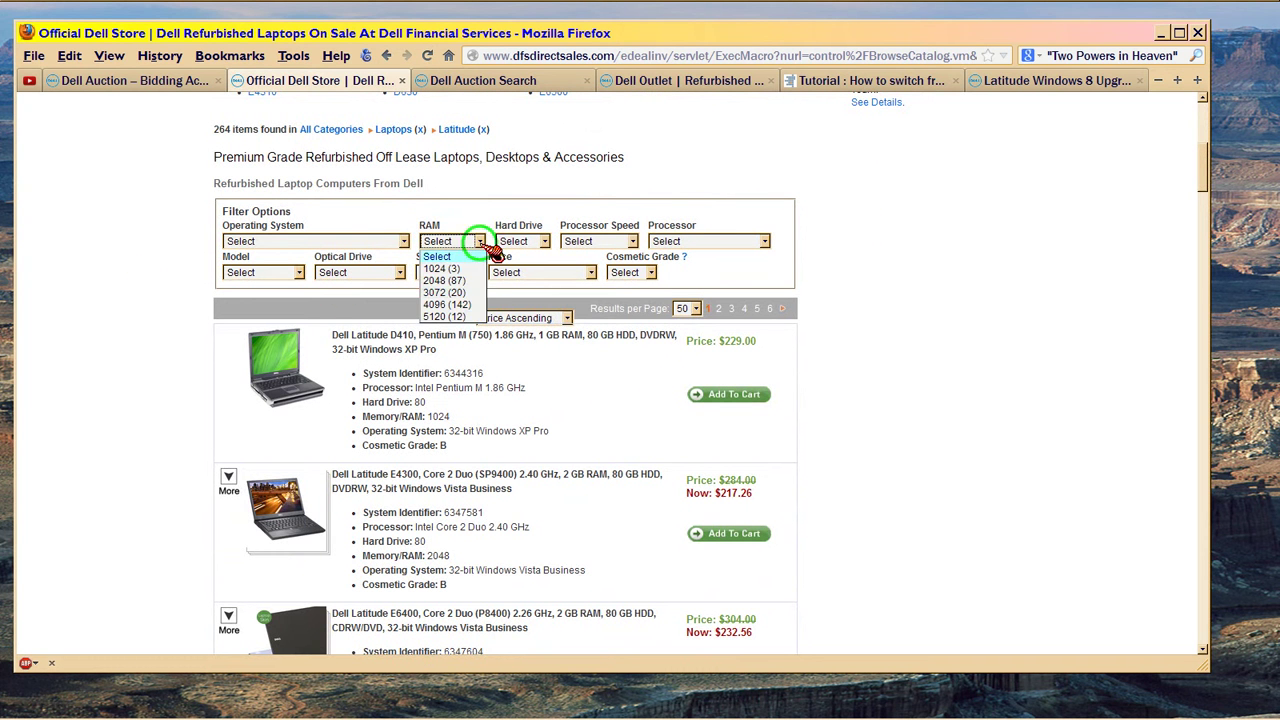
{"action": "left_click", "coordinate": [478, 318]}
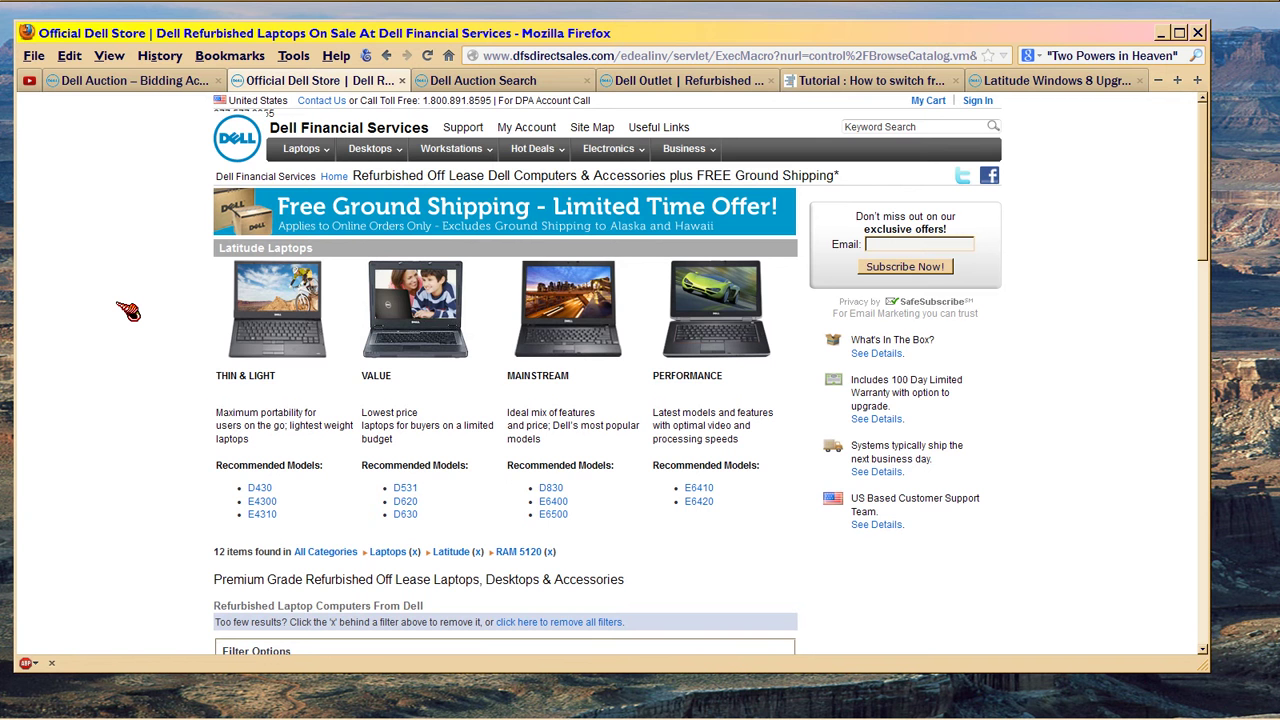
{"action": "scroll", "coordinate": [128, 311], "scroll_direction": "down", "scroll_amount": 3}
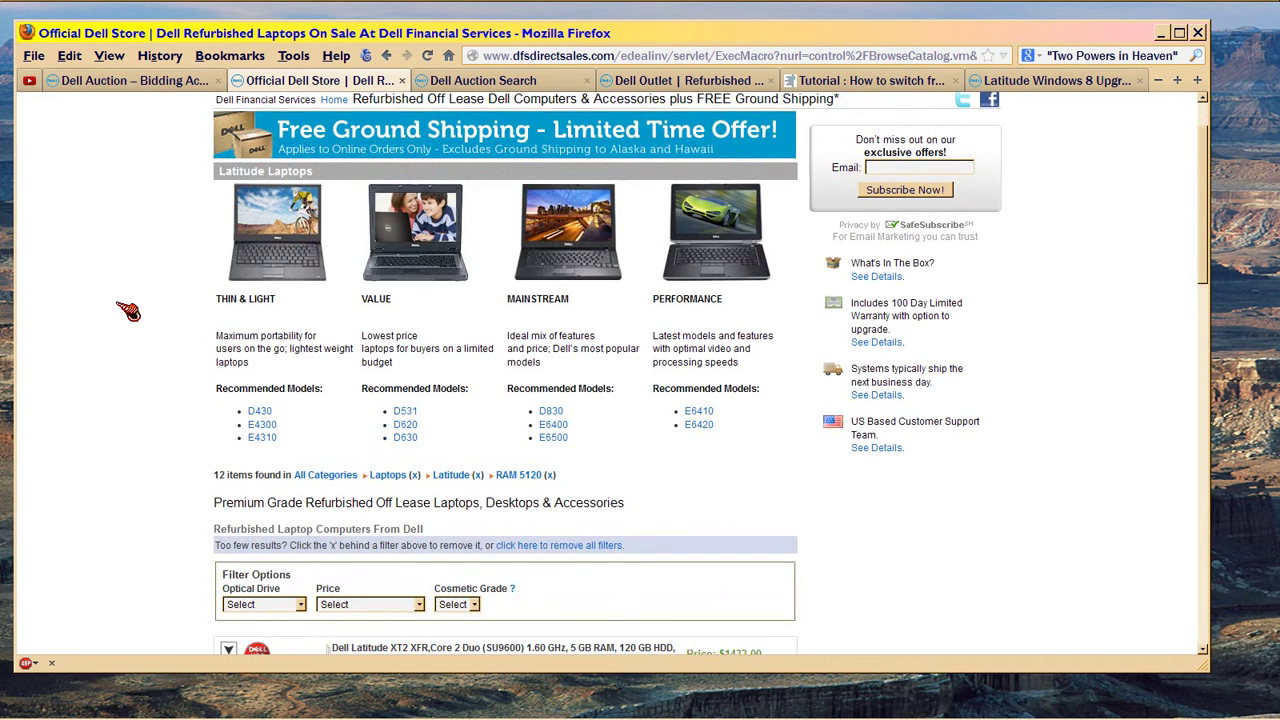
{"action": "scroll", "coordinate": [128, 311], "scroll_direction": "down", "scroll_amount": 2}
{"action": "scroll", "coordinate": [128, 311], "scroll_direction": "down", "scroll_amount": 2}
{"action": "scroll", "coordinate": [128, 311], "scroll_direction": "down", "scroll_amount": 2}
{"action": "scroll", "coordinate": [128, 311], "scroll_direction": "down", "scroll_amount": 1}
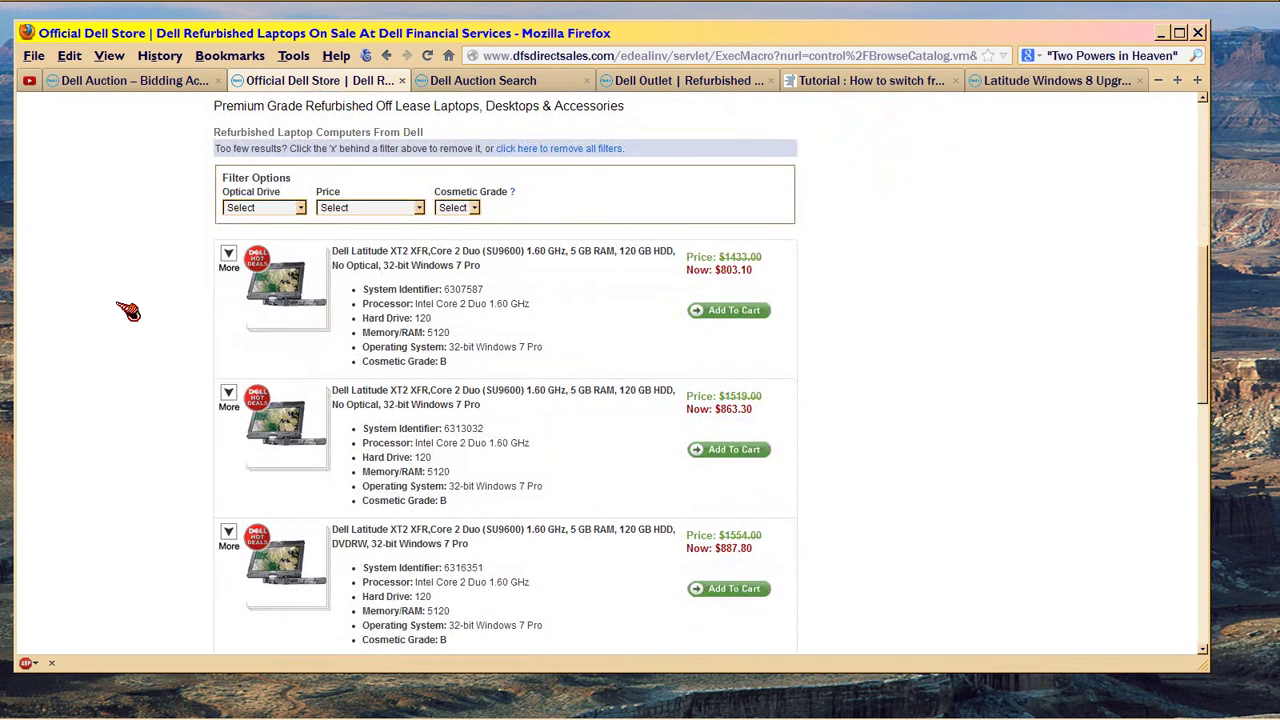
{"action": "scroll", "coordinate": [128, 311], "scroll_direction": "down", "scroll_amount": 1}
{"action": "scroll", "coordinate": [128, 311], "scroll_direction": "down", "scroll_amount": 1}
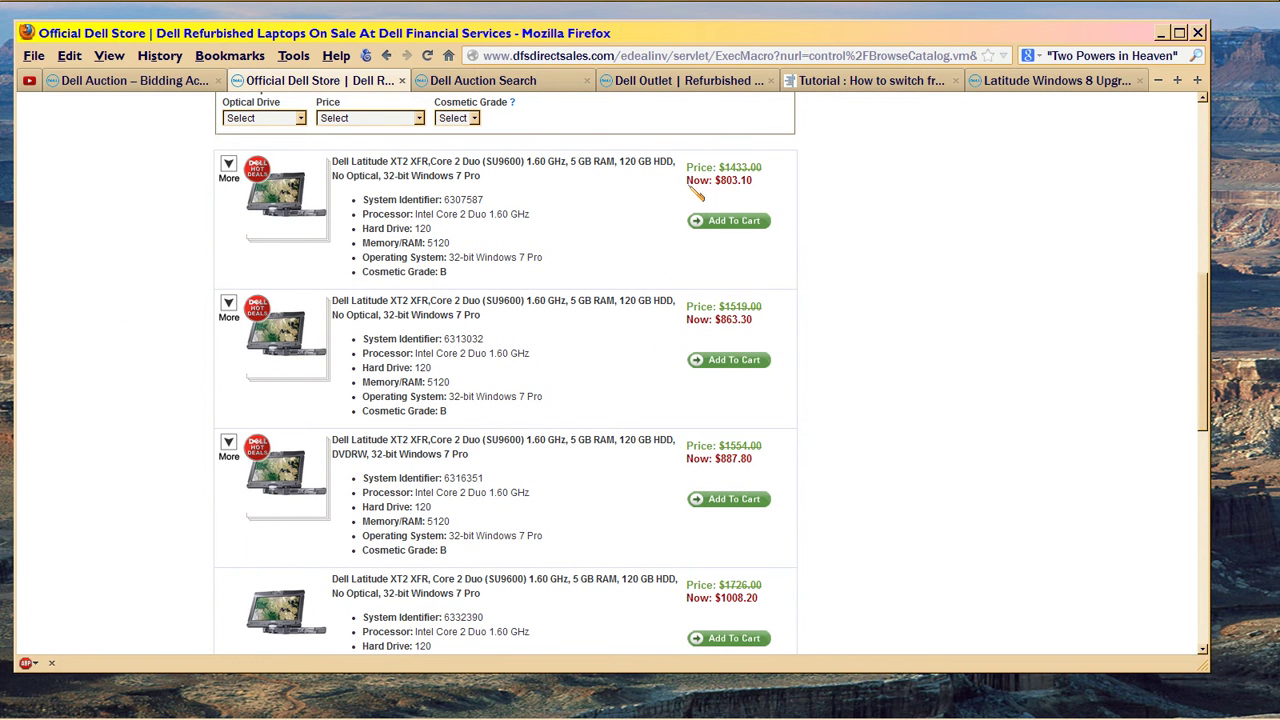
{"action": "left_click_drag", "start_coordinate": [688, 181], "coordinate": [768, 192]}
{"action": "scroll", "coordinate": [148, 216], "scroll_direction": "up", "scroll_amount": 1}
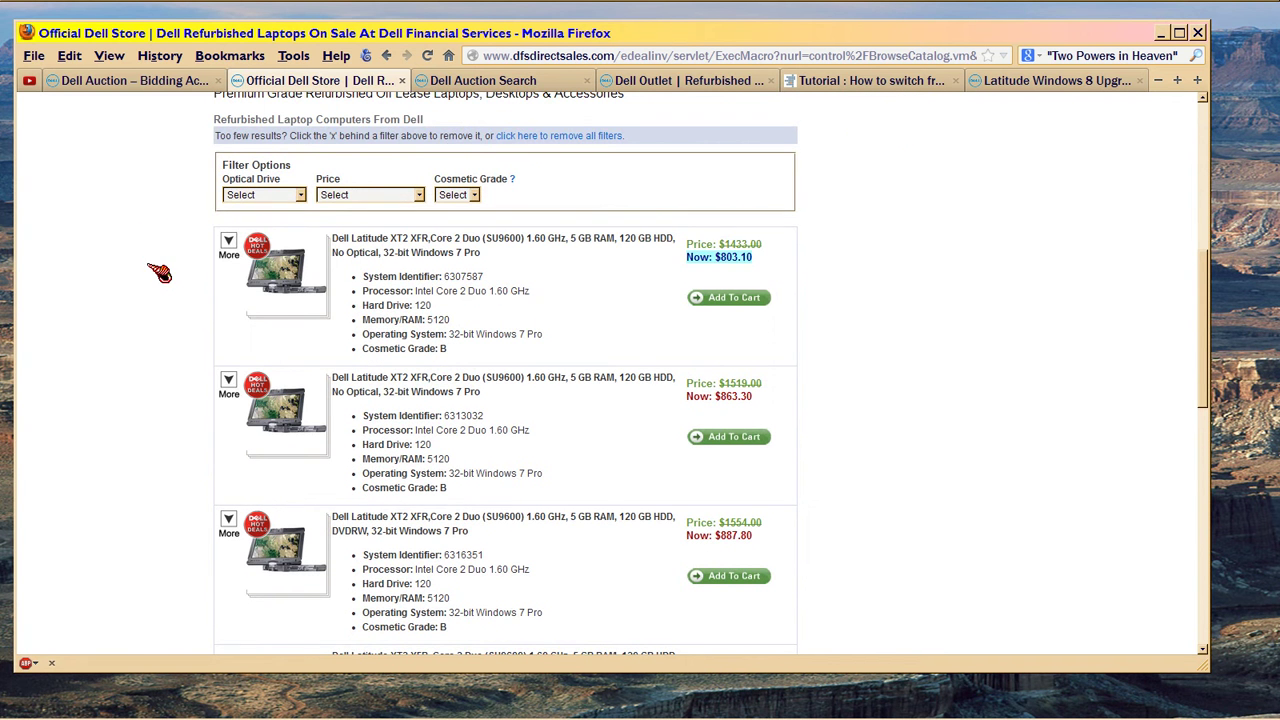
{"action": "scroll", "coordinate": [158, 272], "scroll_direction": "up", "scroll_amount": 1}
{"action": "left_click_drag", "start_coordinate": [214, 156], "coordinate": [289, 164]}
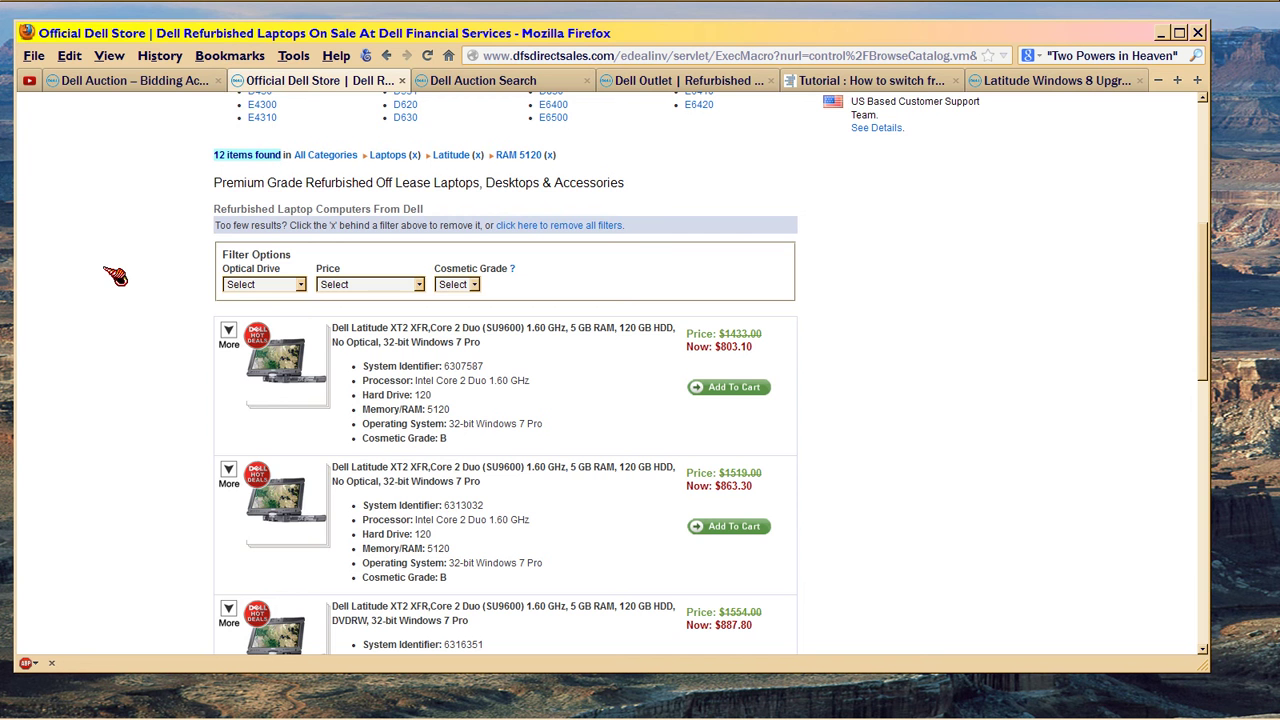
Step: On Dell Auction, open all Dell Laptops auction listings and sort them by time left
{"action": "left_click", "coordinate": [160, 81]}
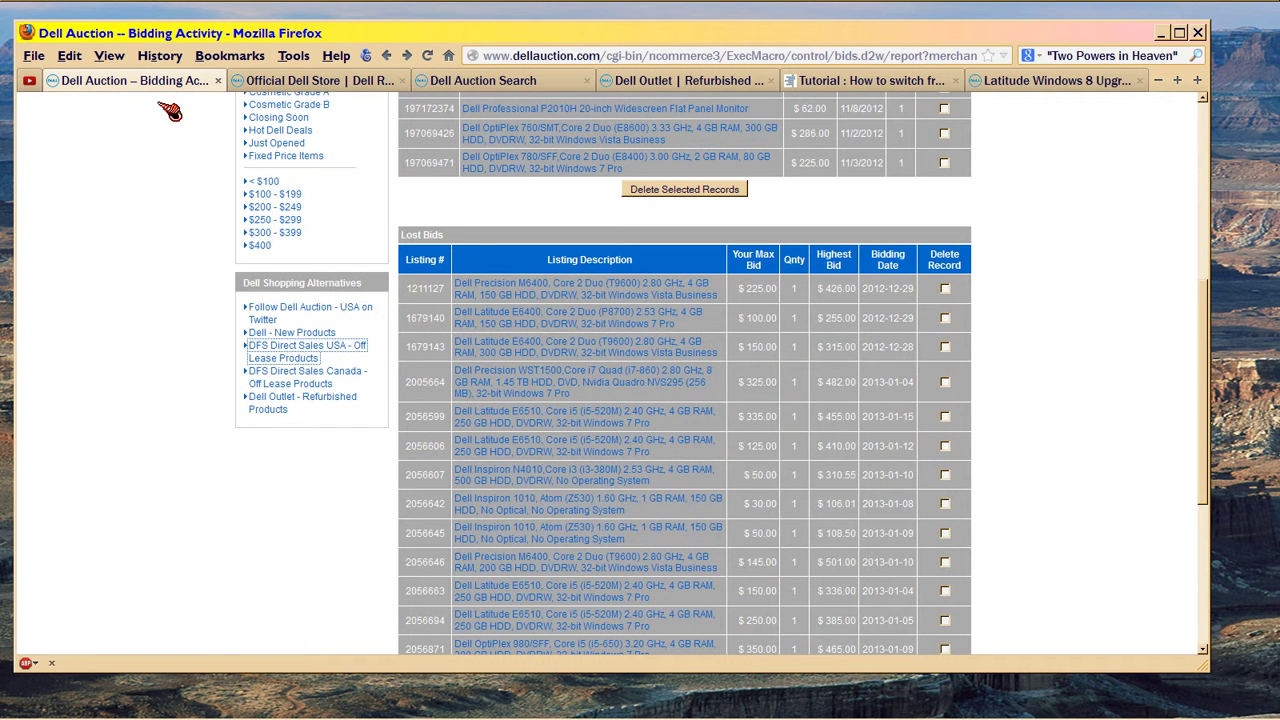
{"action": "scroll", "coordinate": [160, 249], "scroll_direction": "up", "scroll_amount": 4}
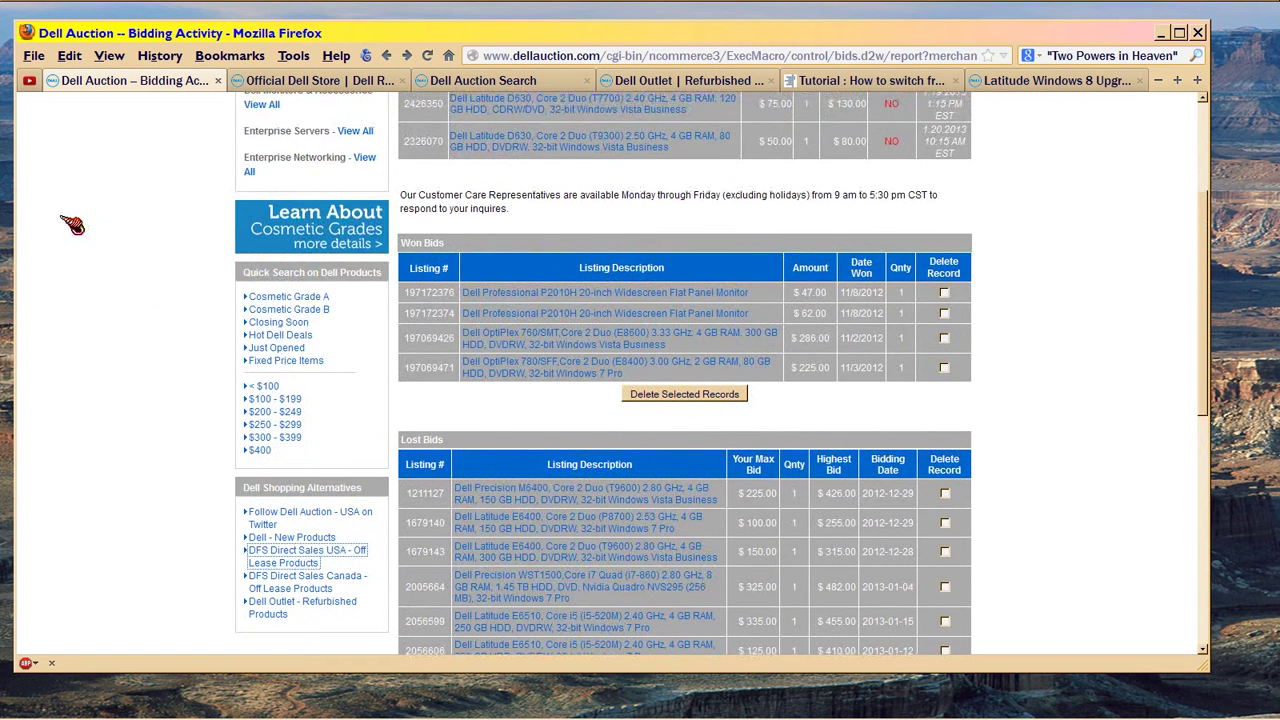
{"action": "scroll", "coordinate": [130, 260], "scroll_direction": "up", "scroll_amount": 2}
{"action": "scroll", "coordinate": [197, 305], "scroll_direction": "up", "scroll_amount": 2}
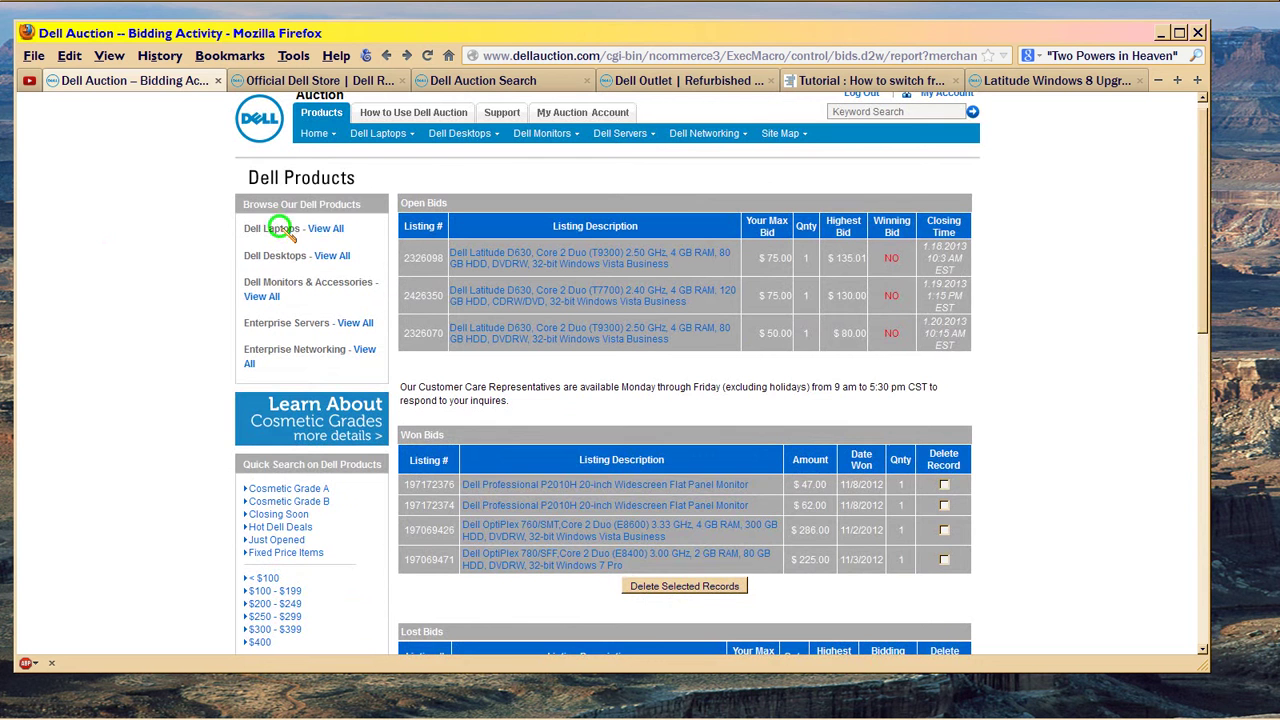
{"action": "left_click", "coordinate": [325, 229]}
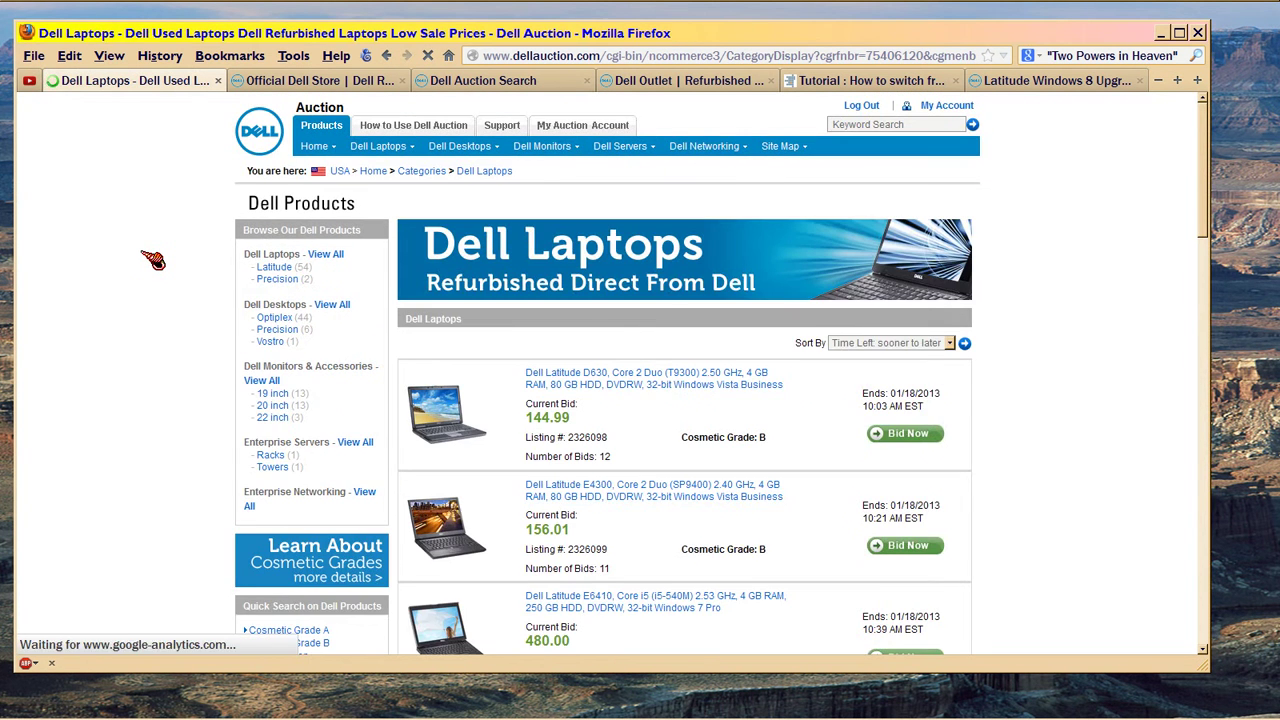
{"action": "scroll", "coordinate": [152, 260], "scroll_direction": "down", "scroll_amount": 2}
{"action": "scroll", "coordinate": [152, 260], "scroll_direction": "down", "scroll_amount": 3}
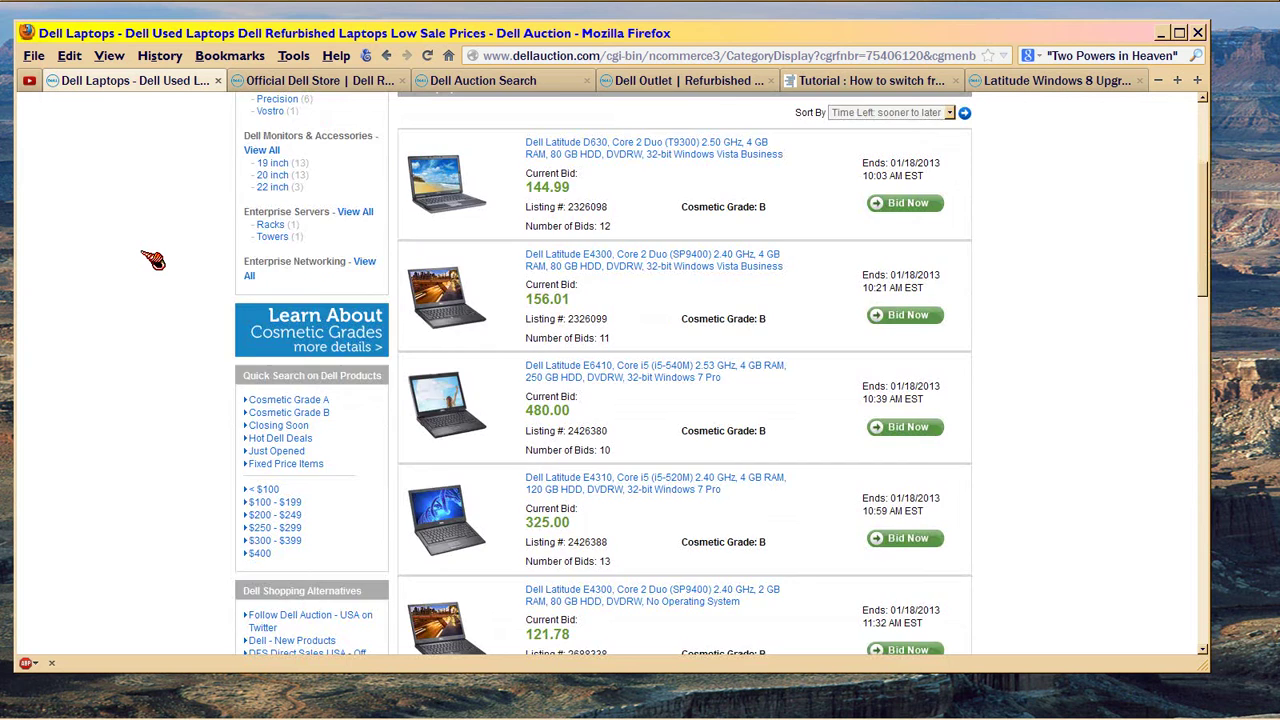
{"action": "scroll", "coordinate": [152, 260], "scroll_direction": "down", "scroll_amount": 2}
{"action": "scroll", "coordinate": [152, 260], "scroll_direction": "down", "scroll_amount": 2}
{"action": "scroll", "coordinate": [152, 260], "scroll_direction": "down", "scroll_amount": 1}
{"action": "scroll", "coordinate": [152, 260], "scroll_direction": "down", "scroll_amount": 2}
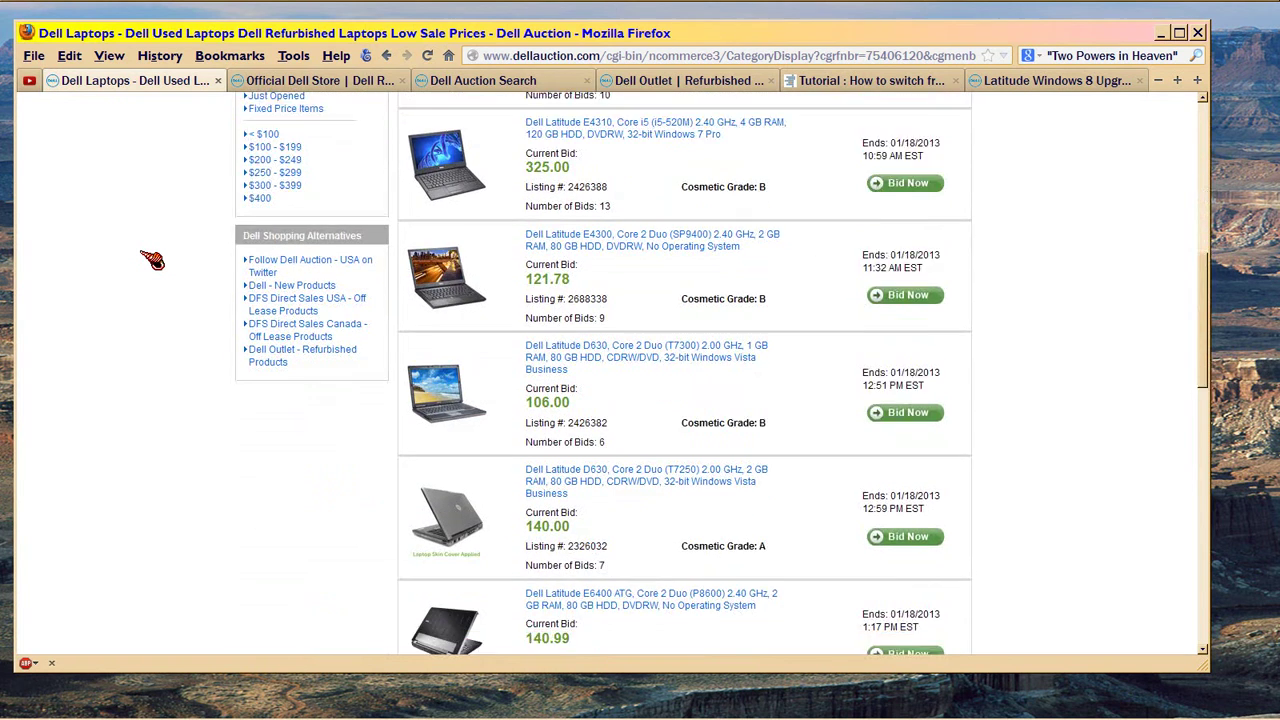
{"action": "scroll", "coordinate": [152, 260], "scroll_direction": "down", "scroll_amount": 2}
{"action": "scroll", "coordinate": [152, 260], "scroll_direction": "down", "scroll_amount": 2}
{"action": "scroll", "coordinate": [152, 260], "scroll_direction": "down", "scroll_amount": 2}
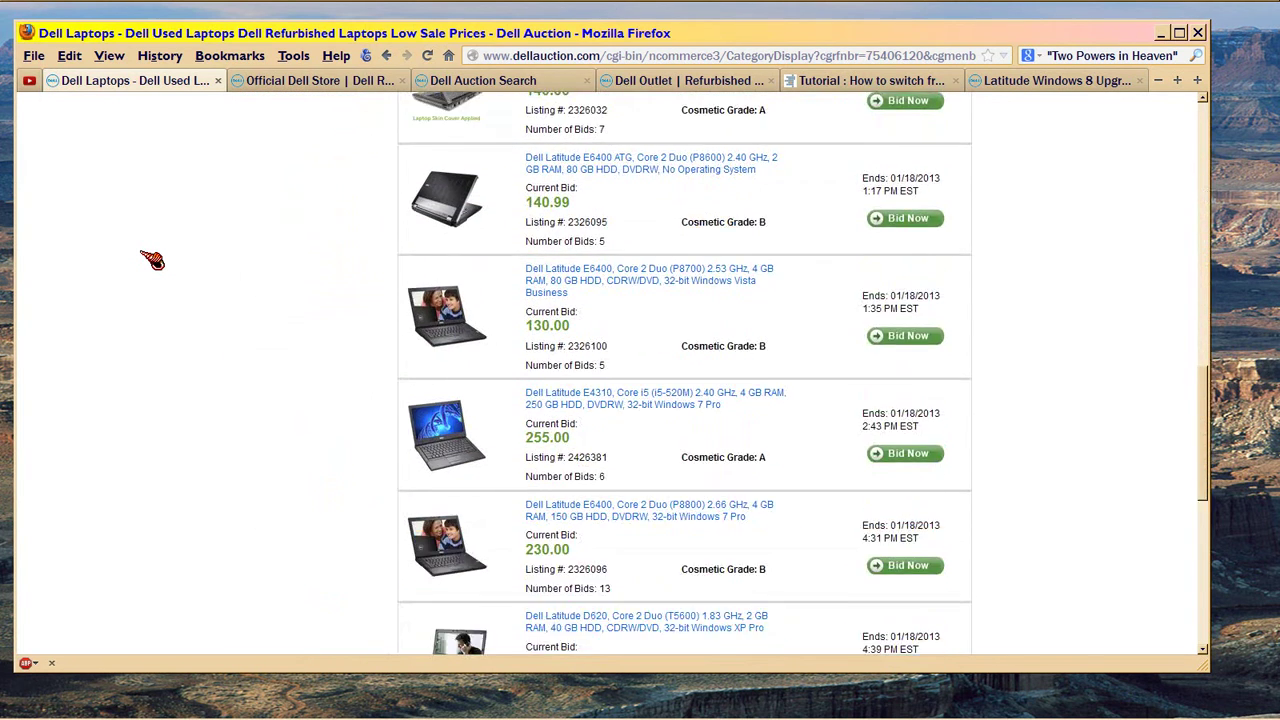
{"action": "scroll", "coordinate": [152, 260], "scroll_direction": "down", "scroll_amount": 2}
{"action": "scroll", "coordinate": [152, 260], "scroll_direction": "down", "scroll_amount": 3}
{"action": "scroll", "coordinate": [152, 260], "scroll_direction": "down", "scroll_amount": 1}
{"action": "scroll", "coordinate": [152, 260], "scroll_direction": "down", "scroll_amount": 3}
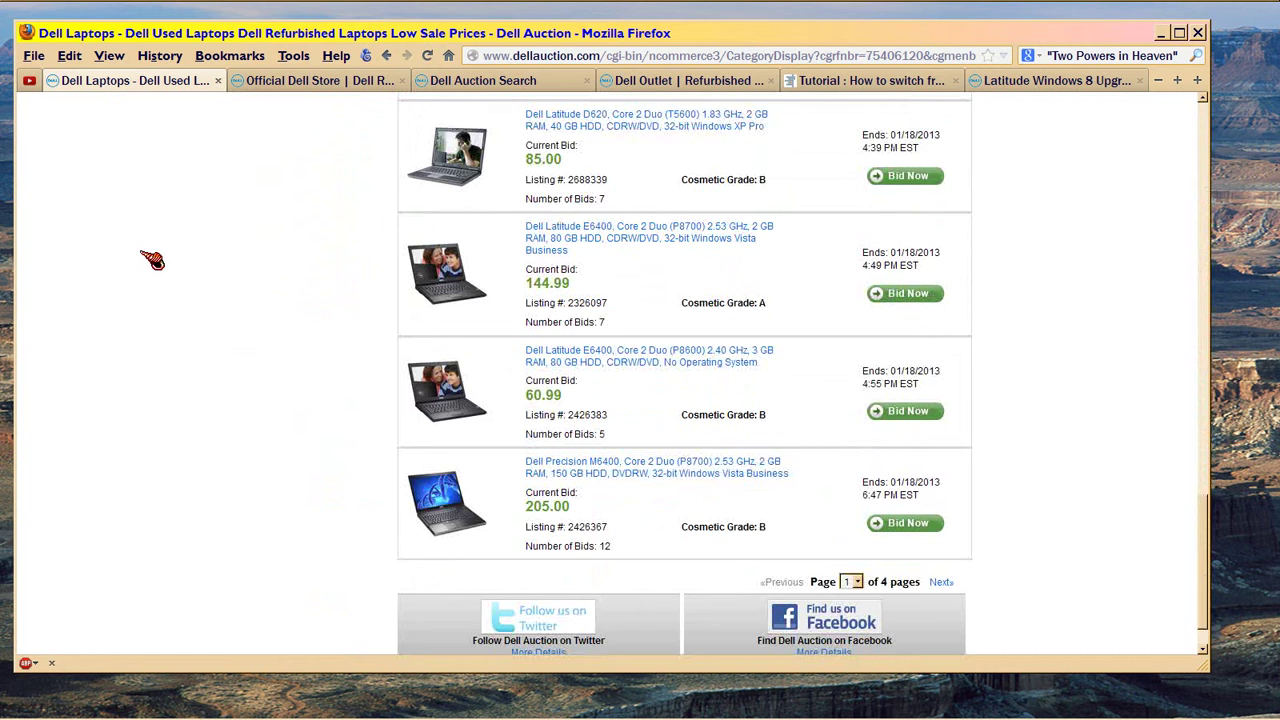
{"action": "scroll", "coordinate": [152, 260], "scroll_direction": "down", "scroll_amount": 2}
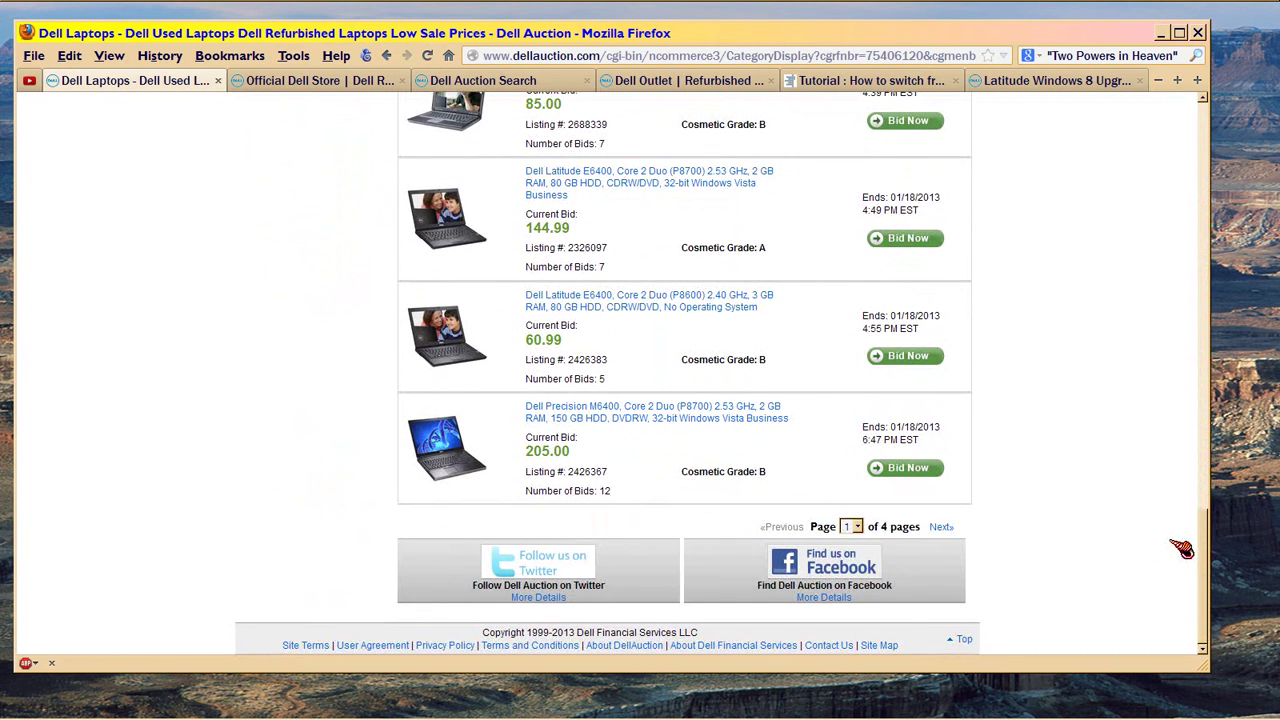
{"action": "left_click_drag", "start_coordinate": [1208, 541], "coordinate": [1190, 160]}
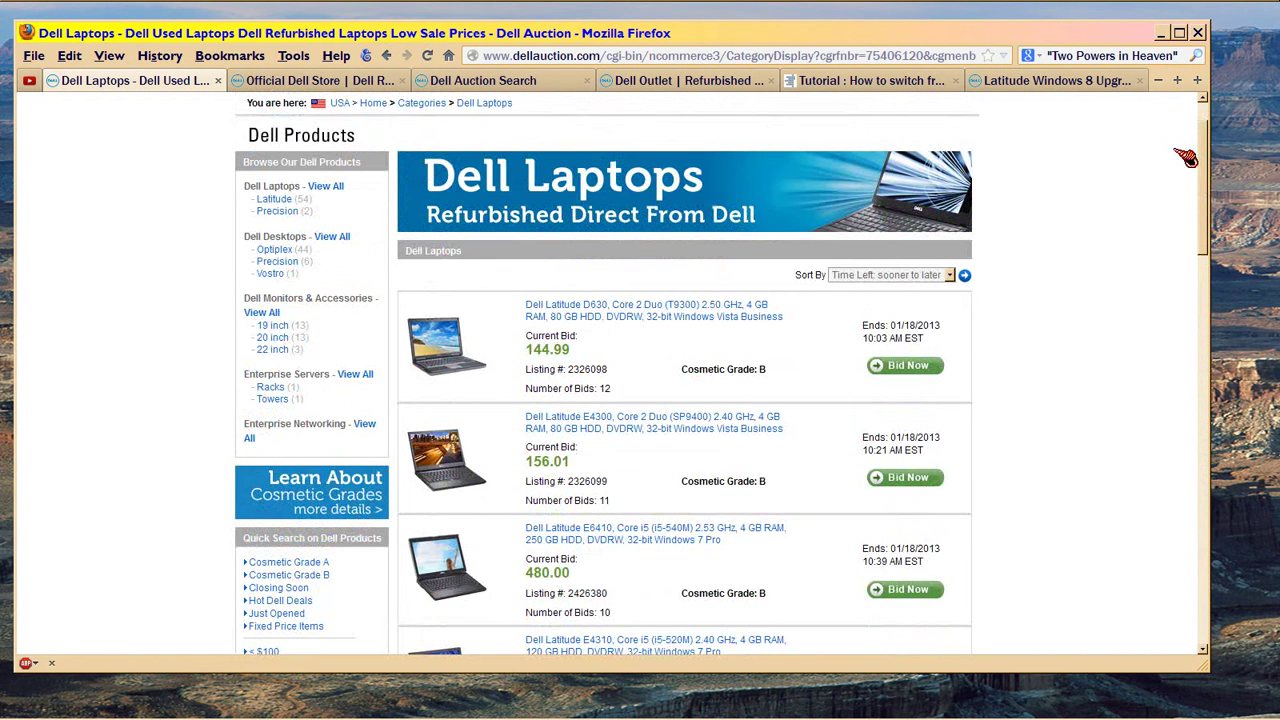
{"action": "left_click", "coordinate": [950, 275]}
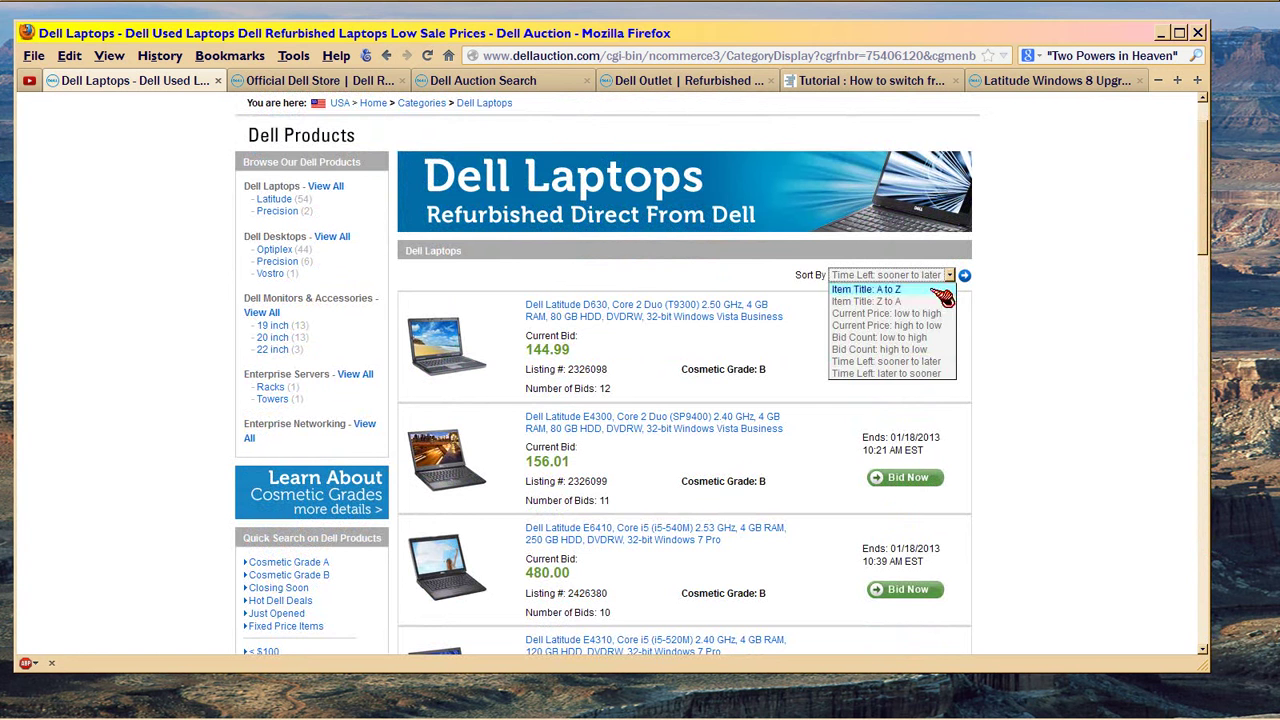
{"action": "left_click", "coordinate": [905, 368]}
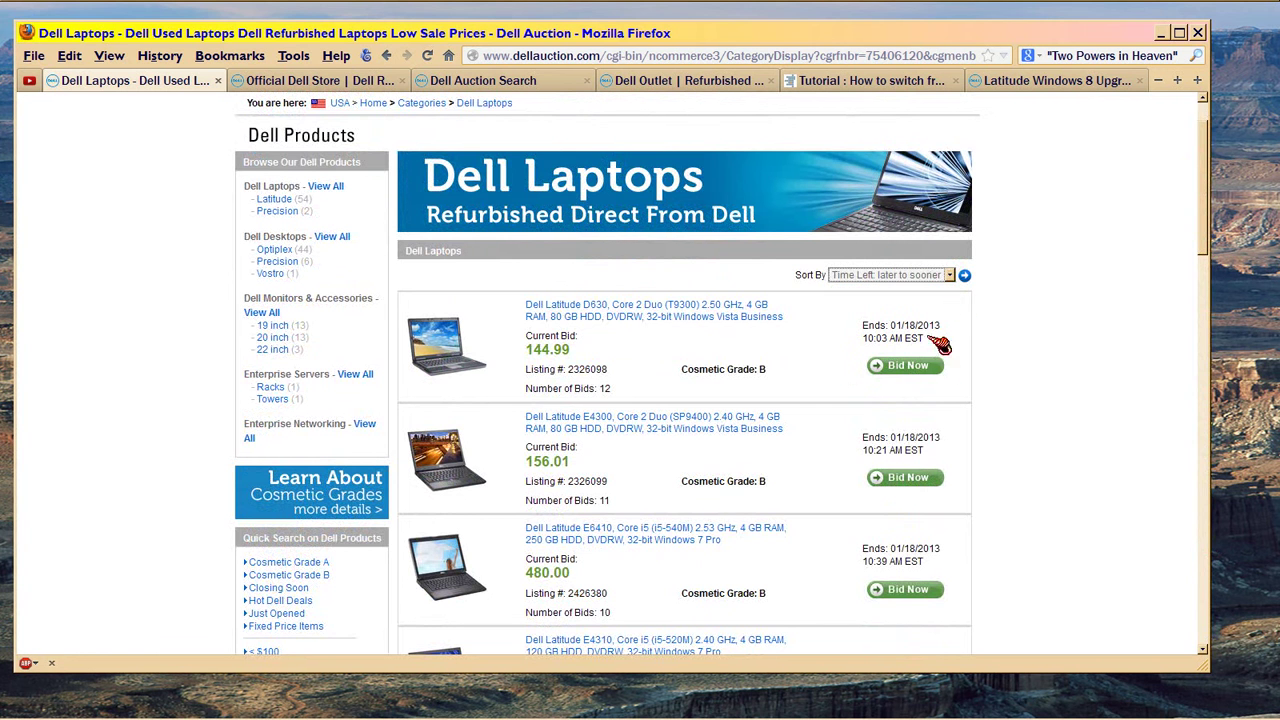
{"action": "left_click", "coordinate": [965, 276]}
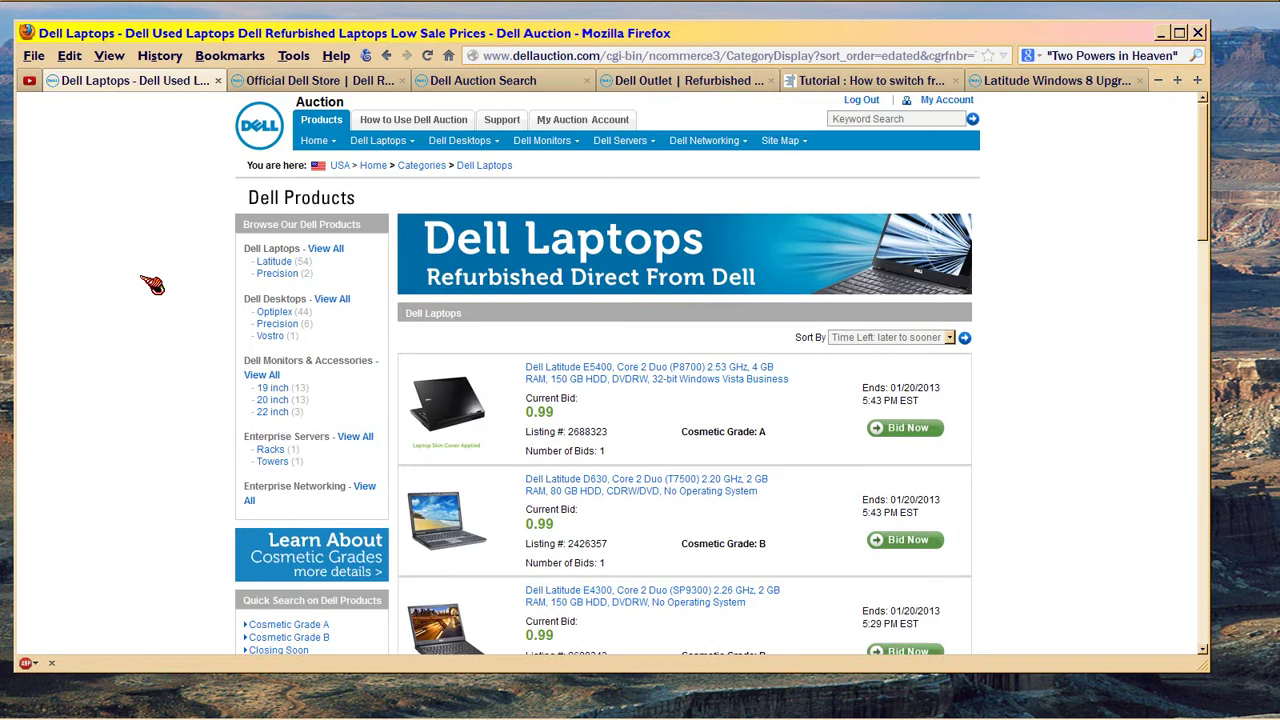
{"action": "scroll", "coordinate": [152, 285], "scroll_direction": "down", "scroll_amount": 1}
{"action": "scroll", "coordinate": [152, 285], "scroll_direction": "down", "scroll_amount": 1}
{"action": "scroll", "coordinate": [152, 285], "scroll_direction": "down", "scroll_amount": 2}
{"action": "scroll", "coordinate": [152, 285], "scroll_direction": "down", "scroll_amount": 2}
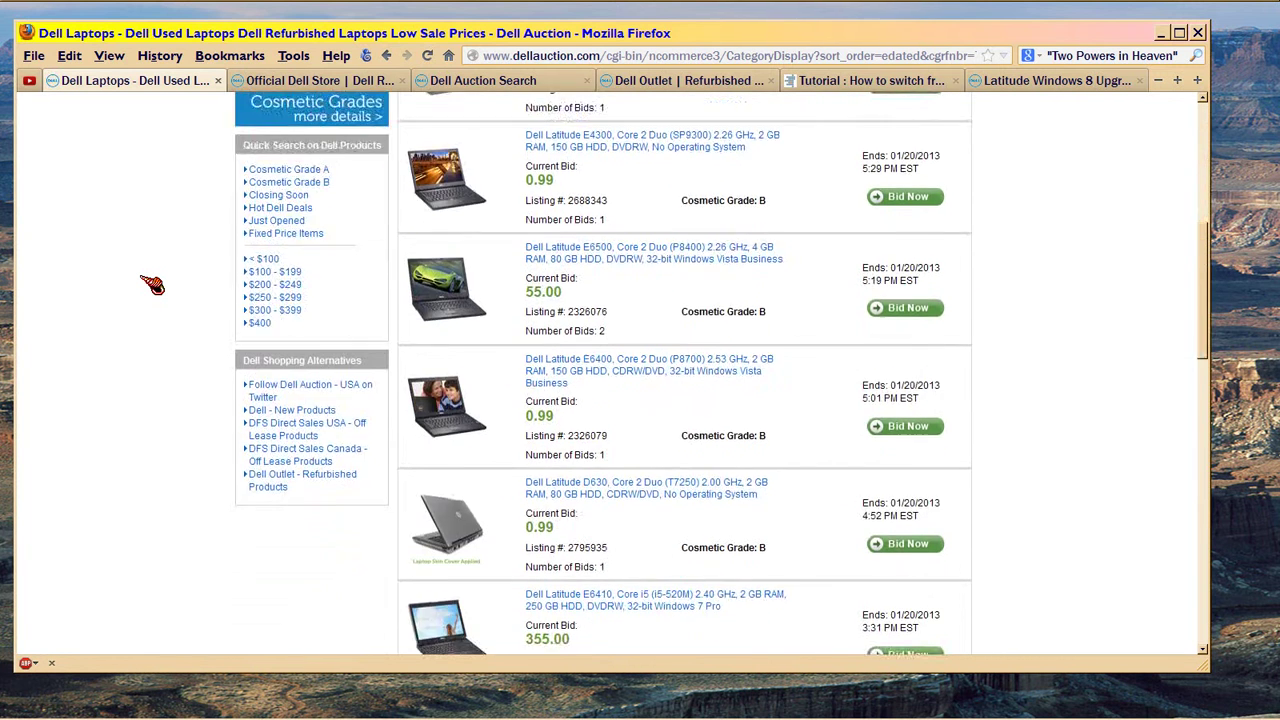
{"action": "scroll", "coordinate": [152, 285], "scroll_direction": "down", "scroll_amount": 2}
{"action": "scroll", "coordinate": [152, 285], "scroll_direction": "down", "scroll_amount": 1}
{"action": "scroll", "coordinate": [152, 285], "scroll_direction": "down", "scroll_amount": 1}
{"action": "scroll", "coordinate": [152, 285], "scroll_direction": "down", "scroll_amount": 1}
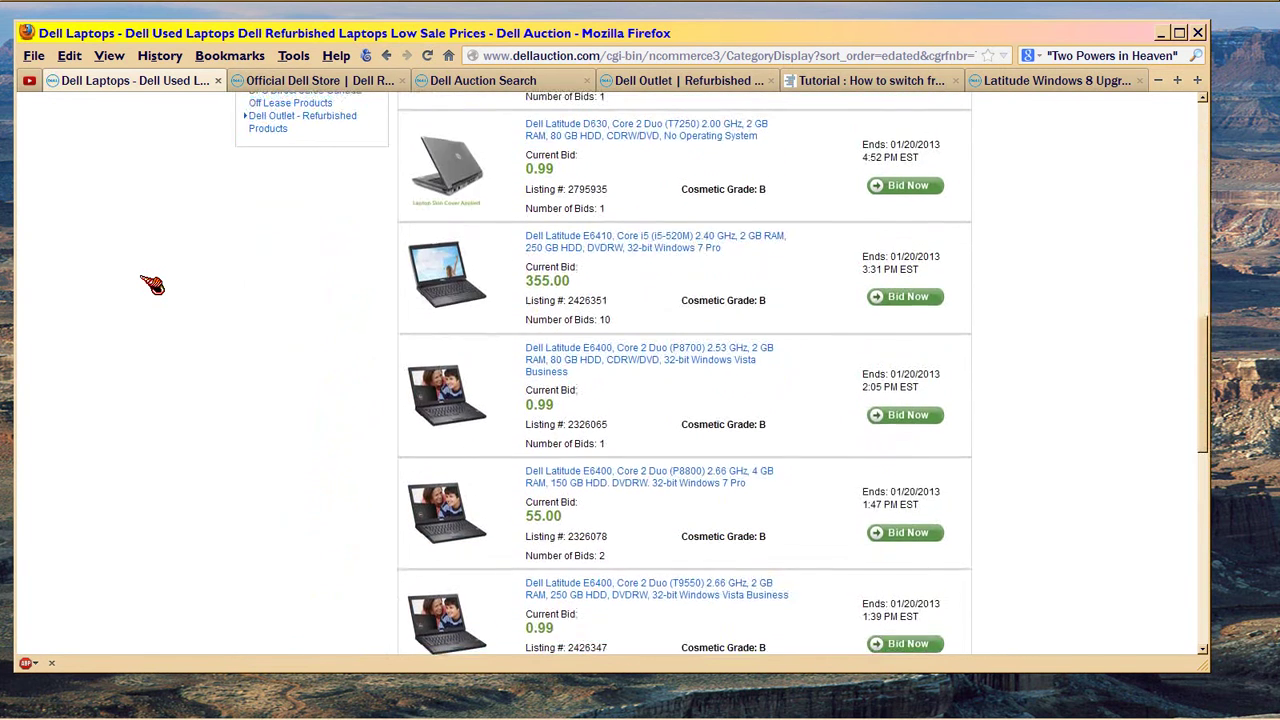
{"action": "scroll", "coordinate": [152, 285], "scroll_direction": "down", "scroll_amount": 2}
{"action": "scroll", "coordinate": [152, 285], "scroll_direction": "down", "scroll_amount": 2}
{"action": "scroll", "coordinate": [152, 285], "scroll_direction": "down", "scroll_amount": 1}
{"action": "scroll", "coordinate": [152, 285], "scroll_direction": "down", "scroll_amount": 1}
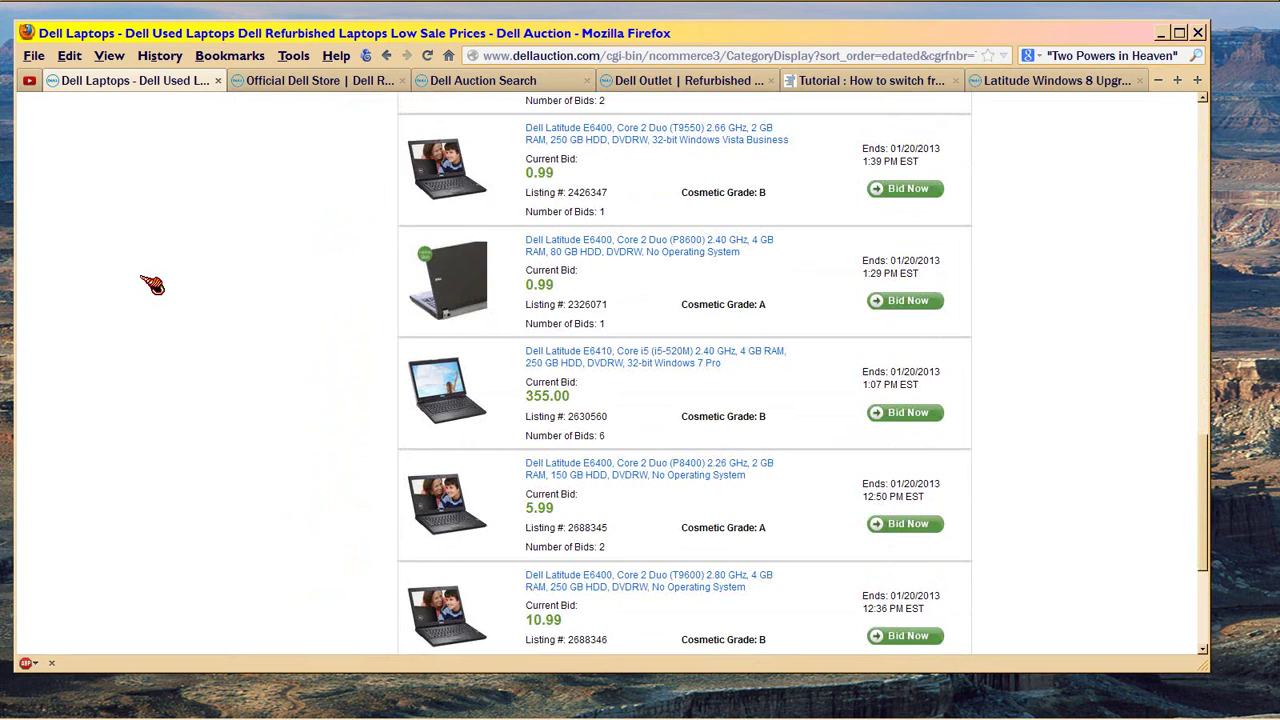
{"action": "scroll", "coordinate": [152, 285], "scroll_direction": "down", "scroll_amount": 2}
{"action": "scroll", "coordinate": [152, 285], "scroll_direction": "down", "scroll_amount": 1}
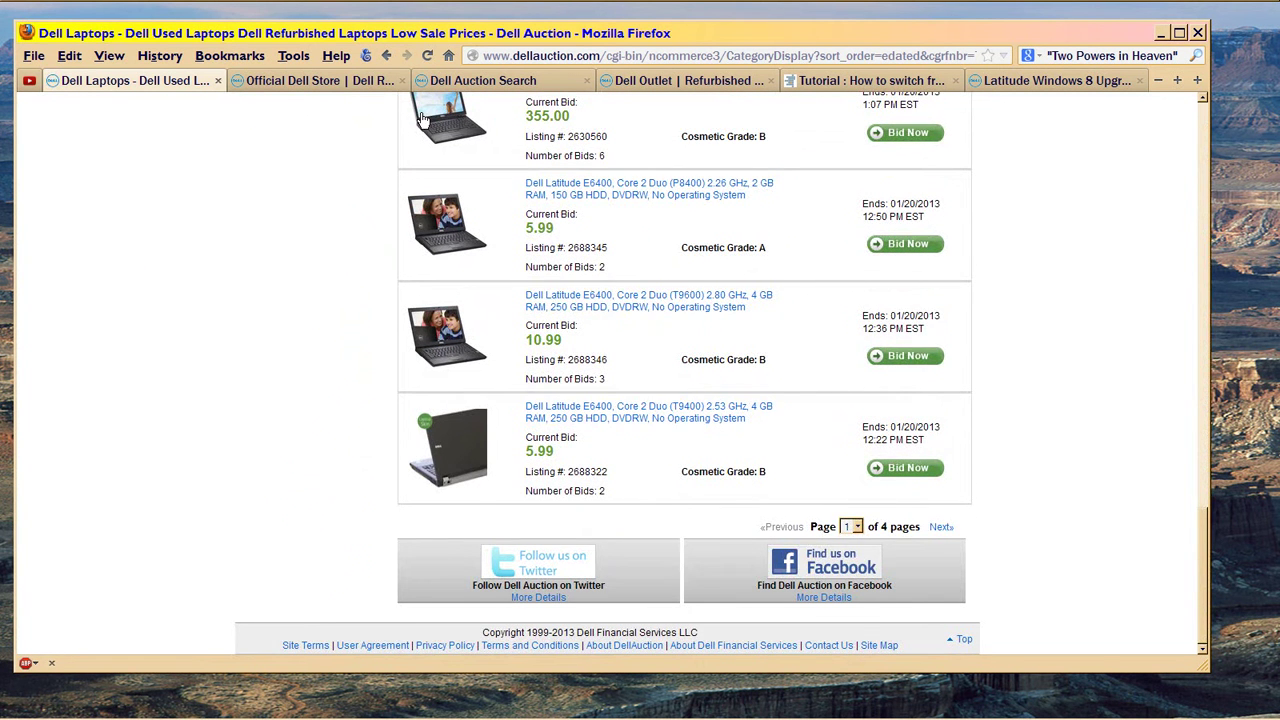
Step: Return to the Official Dell Store listings and open the $803.10 Latitude XT2 XFR listing
{"action": "left_click", "coordinate": [335, 81]}
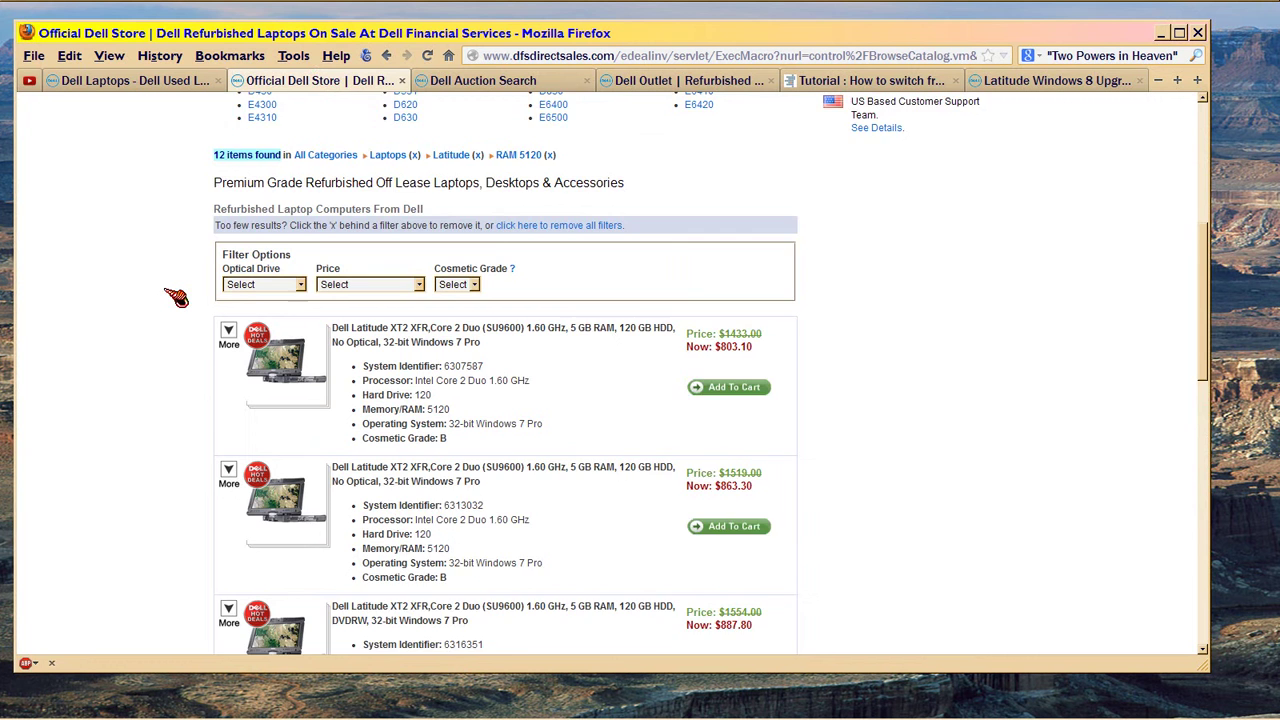
{"action": "scroll", "coordinate": [175, 297], "scroll_direction": "down", "scroll_amount": 3}
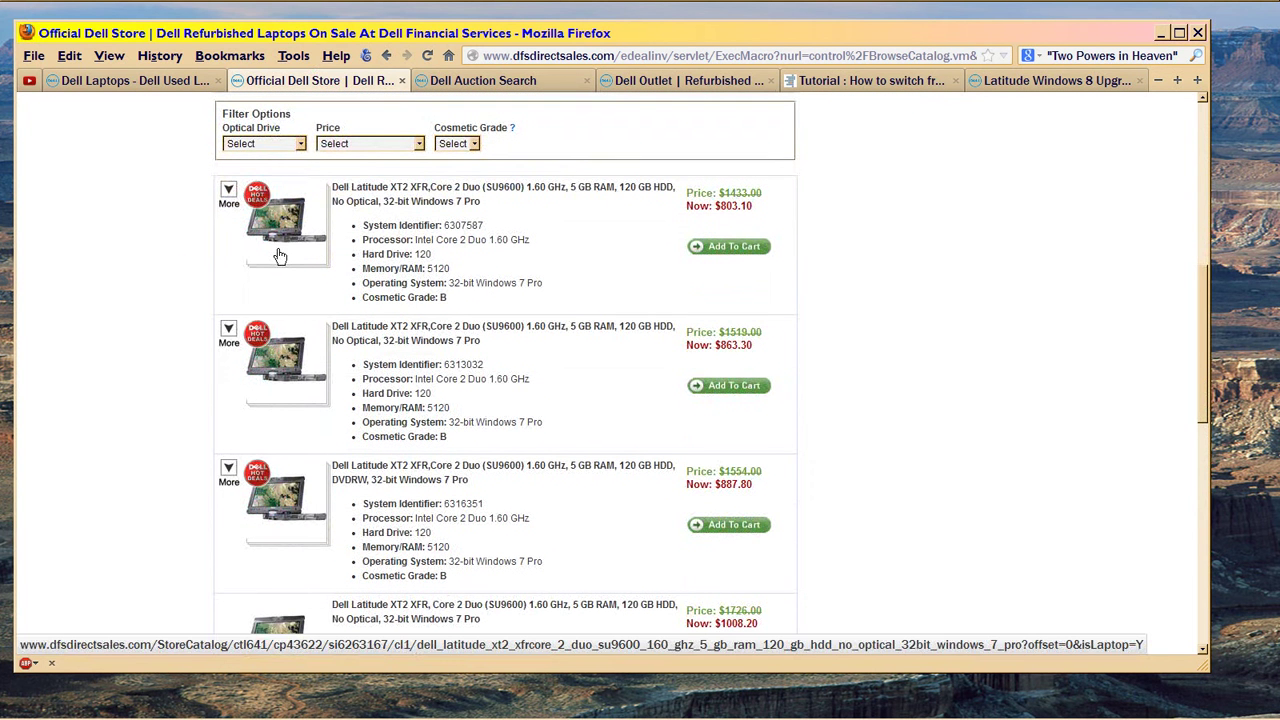
{"action": "left_click", "coordinate": [425, 203]}
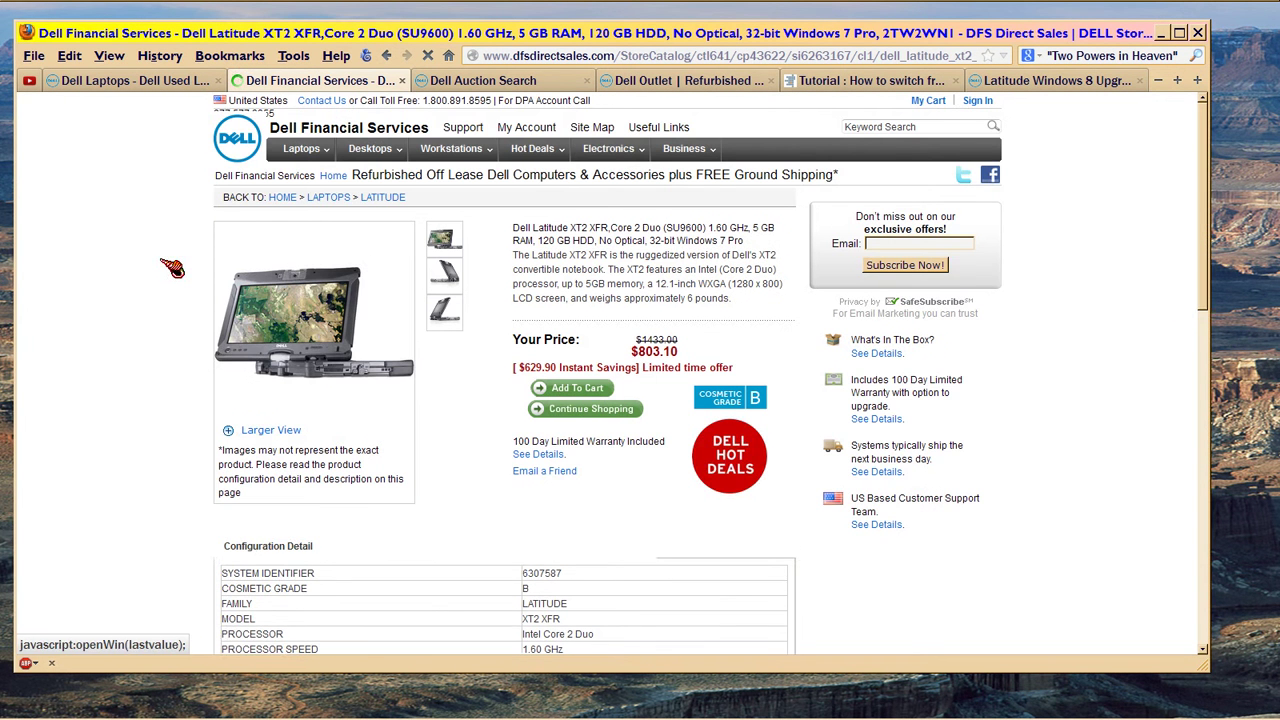
{"action": "scroll", "coordinate": [171, 265], "scroll_direction": "down", "scroll_amount": 3}
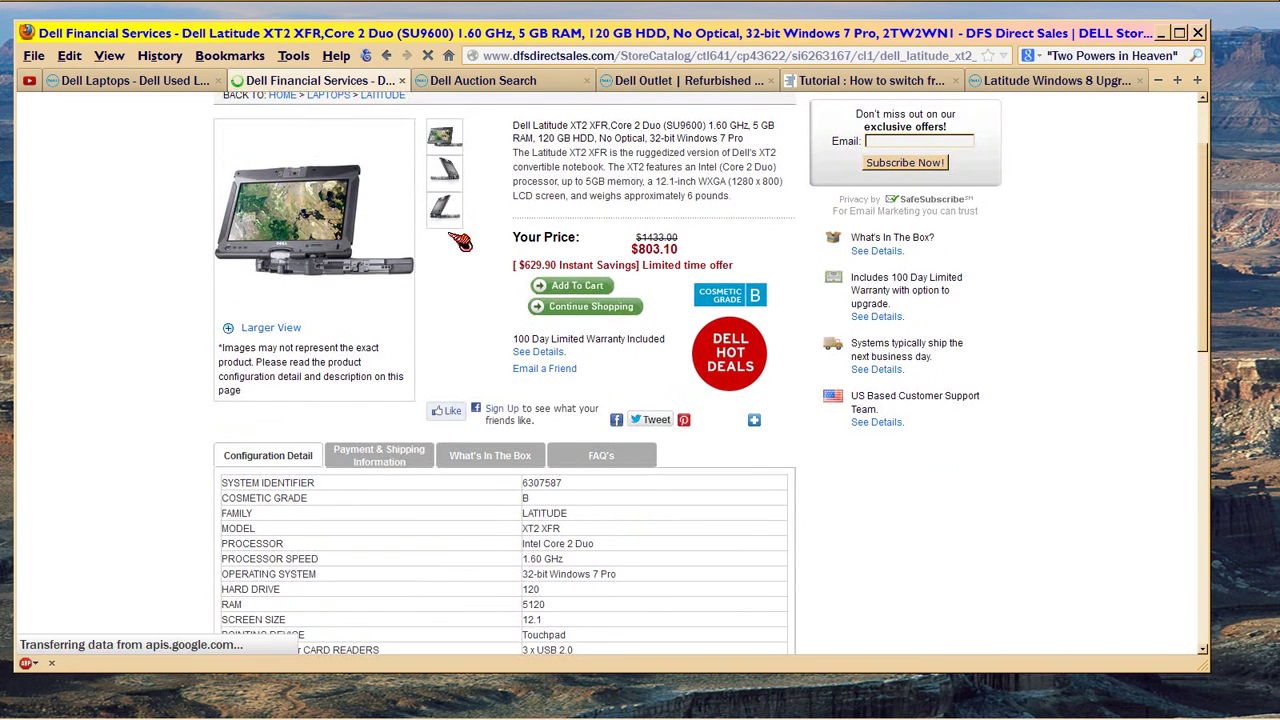
{"action": "left_click", "coordinate": [270, 328]}
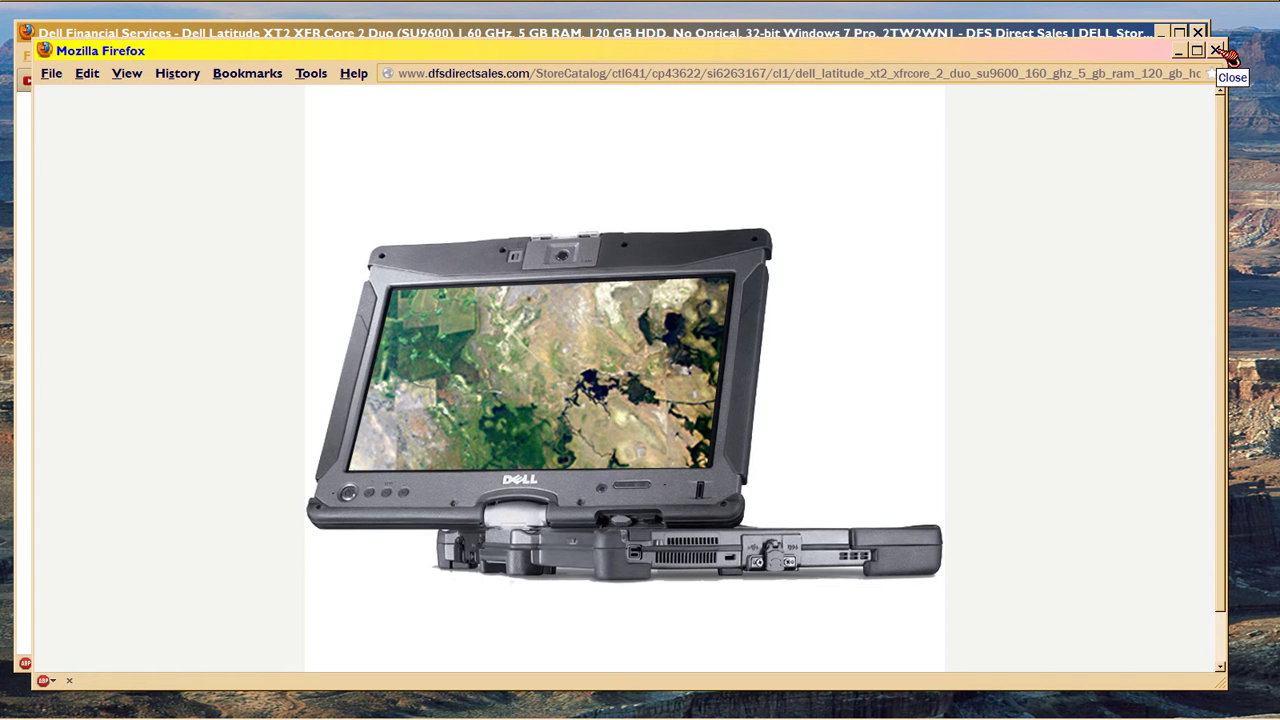
{"action": "left_click", "coordinate": [1217, 51]}
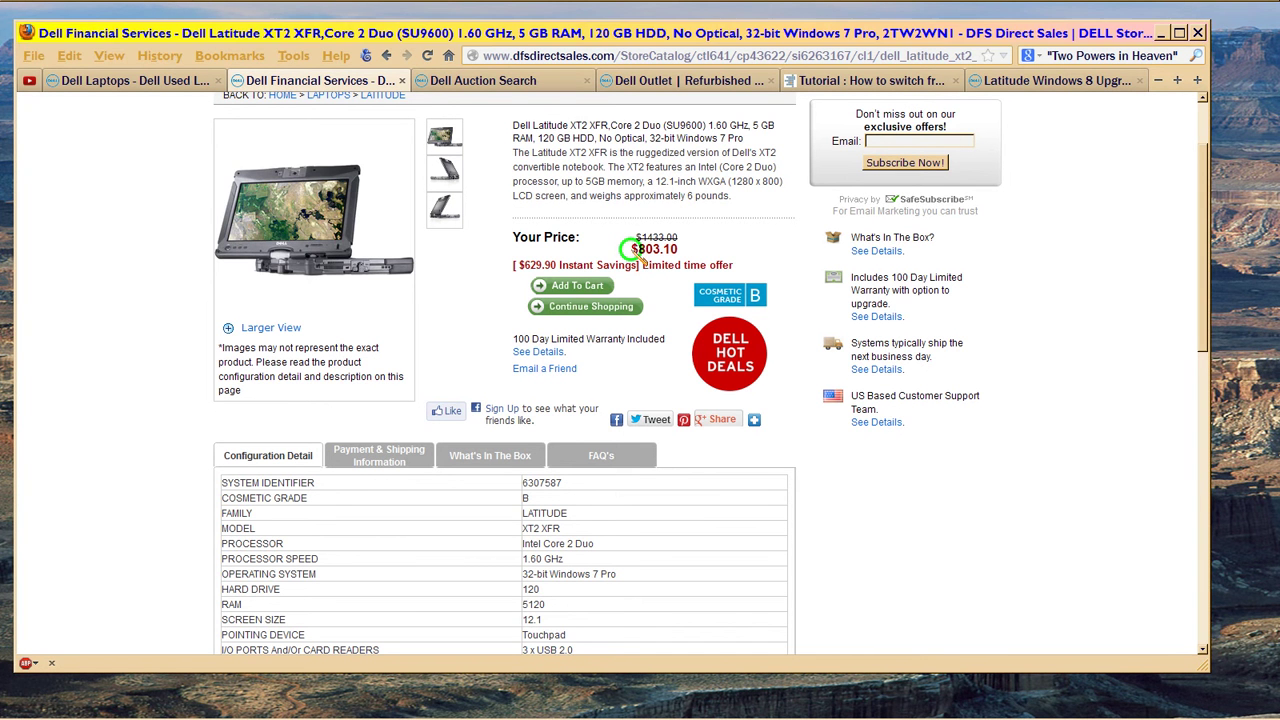
{"action": "left_click_drag", "start_coordinate": [632, 250], "coordinate": [690, 254]}
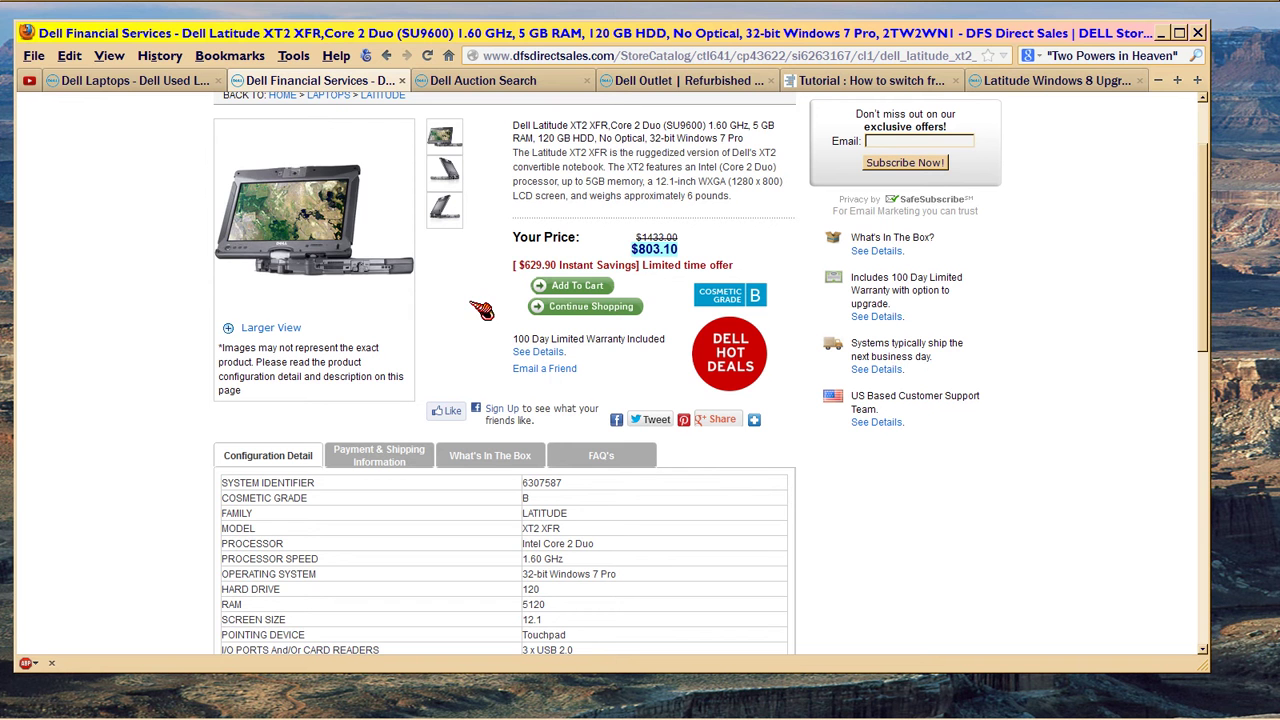
Step: Go back to the 12 Latitude results and highlight the '12 items found' count
{"action": "left_click", "coordinate": [387, 56]}
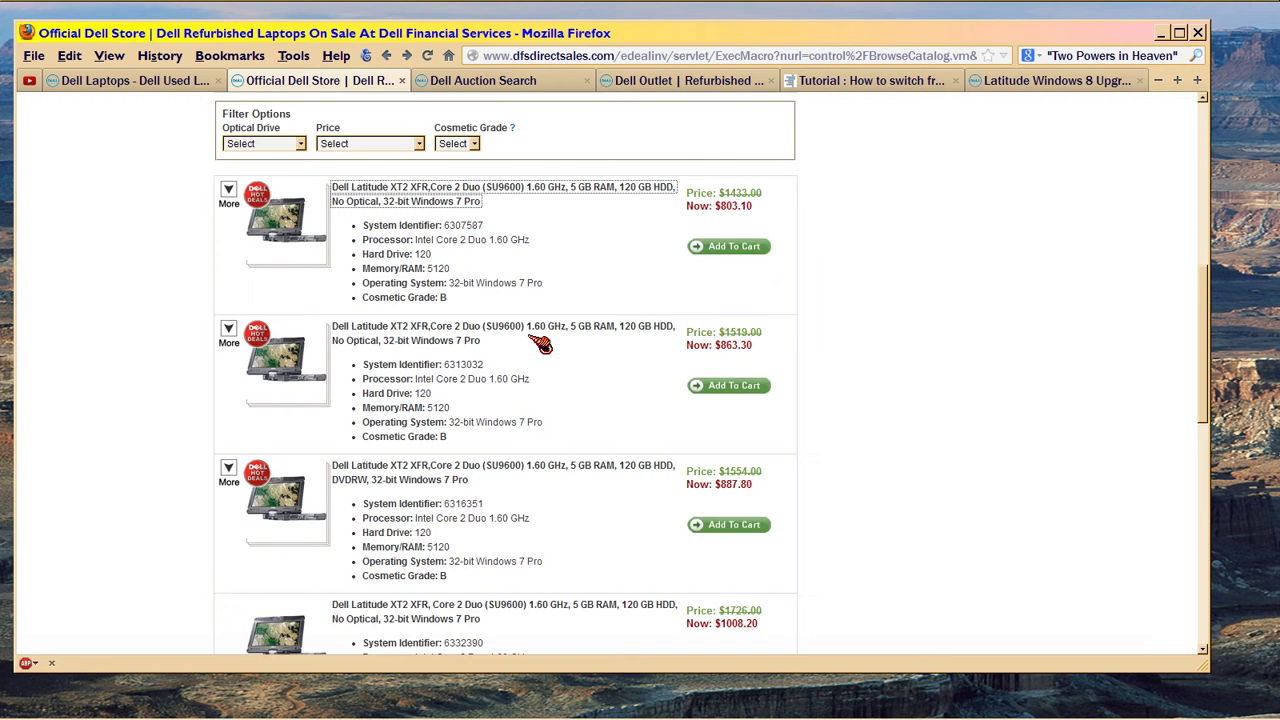
{"action": "scroll", "coordinate": [530, 340], "scroll_direction": "down", "scroll_amount": 3}
{"action": "scroll", "coordinate": [540, 344], "scroll_direction": "down", "scroll_amount": 2}
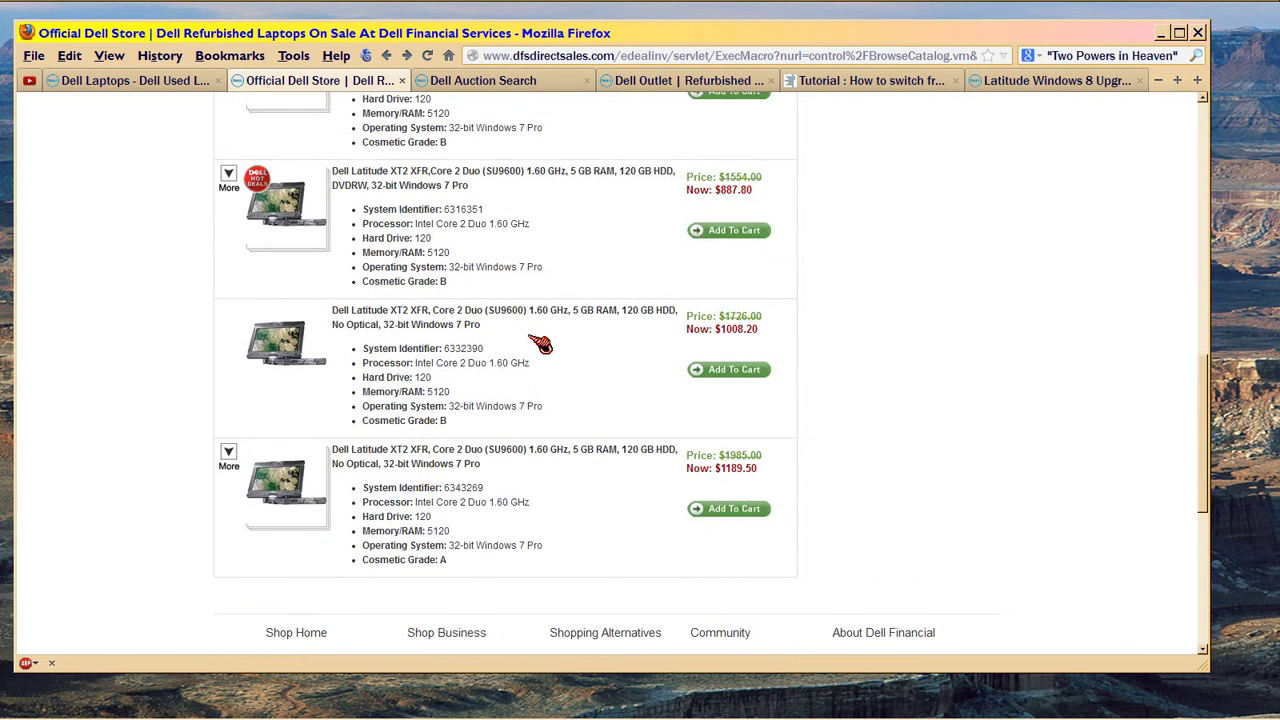
{"action": "scroll", "coordinate": [535, 343], "scroll_direction": "down", "scroll_amount": 1}
{"action": "scroll", "coordinate": [530, 341], "scroll_direction": "up", "scroll_amount": 1}
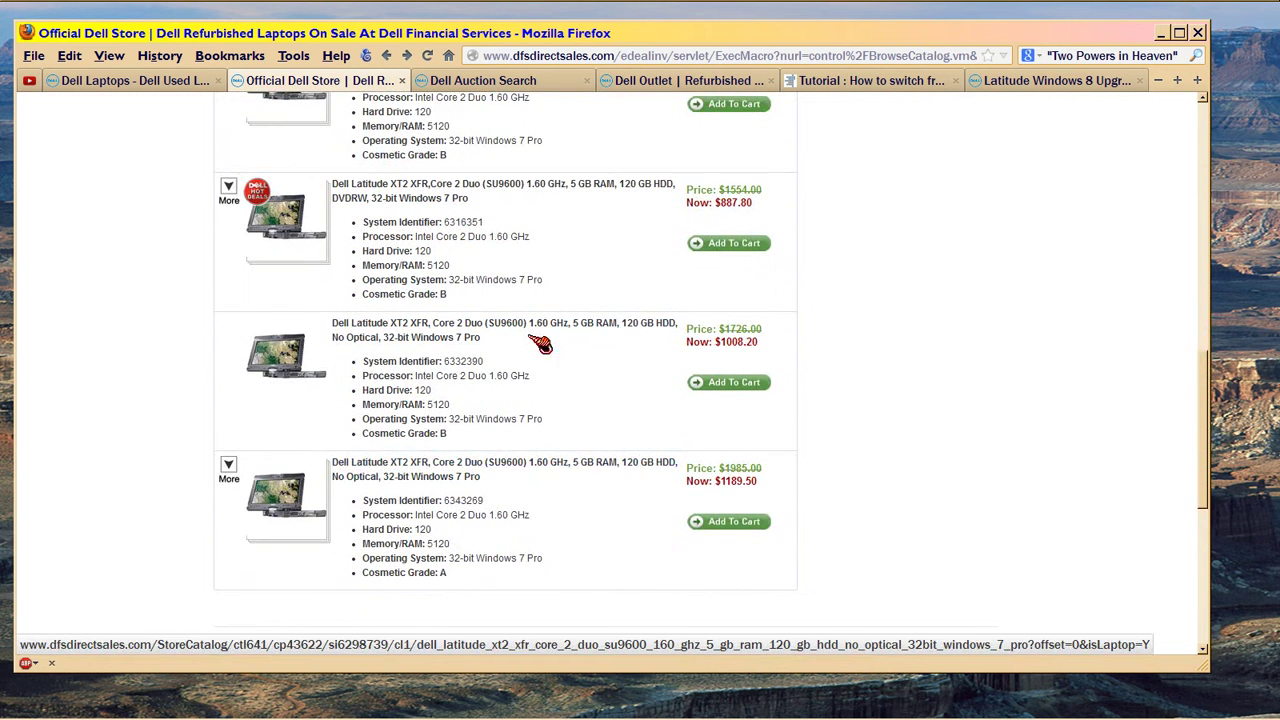
{"action": "scroll", "coordinate": [535, 343], "scroll_direction": "up", "scroll_amount": 1}
{"action": "scroll", "coordinate": [538, 343], "scroll_direction": "up", "scroll_amount": 1}
{"action": "scroll", "coordinate": [540, 344], "scroll_direction": "up", "scroll_amount": 1}
{"action": "scroll", "coordinate": [540, 344], "scroll_direction": "up", "scroll_amount": 1}
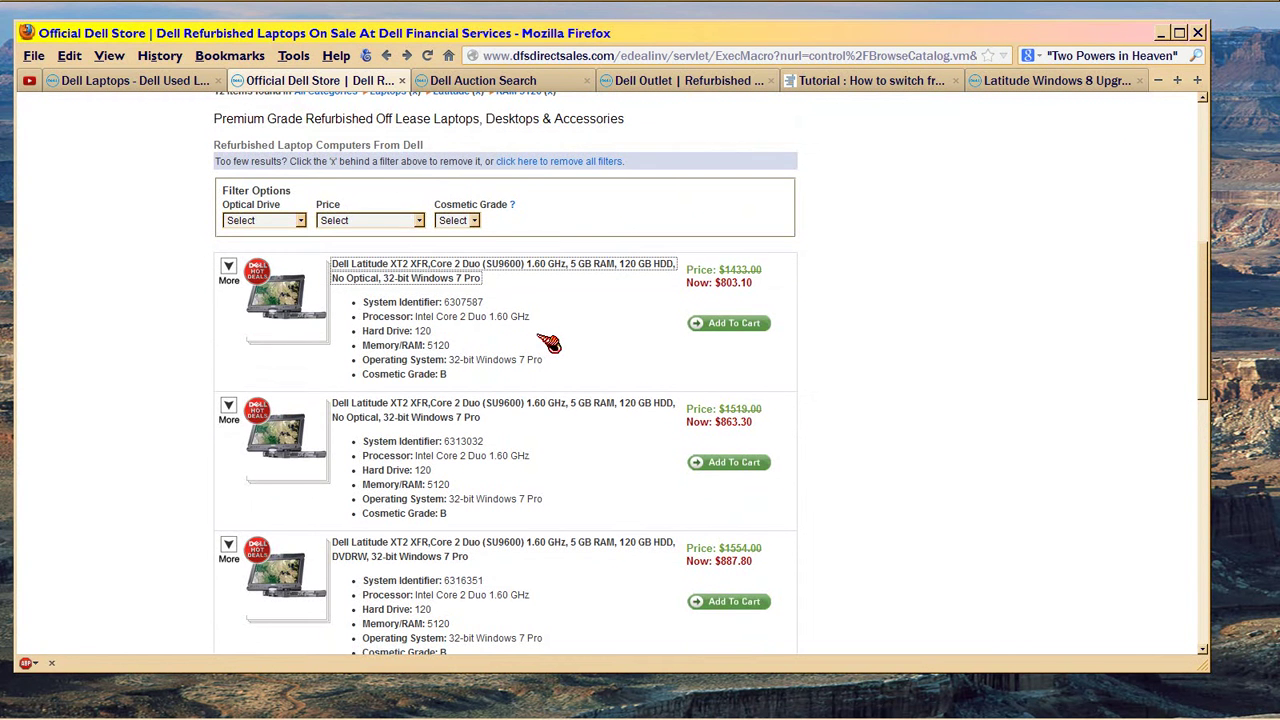
{"action": "scroll", "coordinate": [200, 278], "scroll_direction": "up", "scroll_amount": 1}
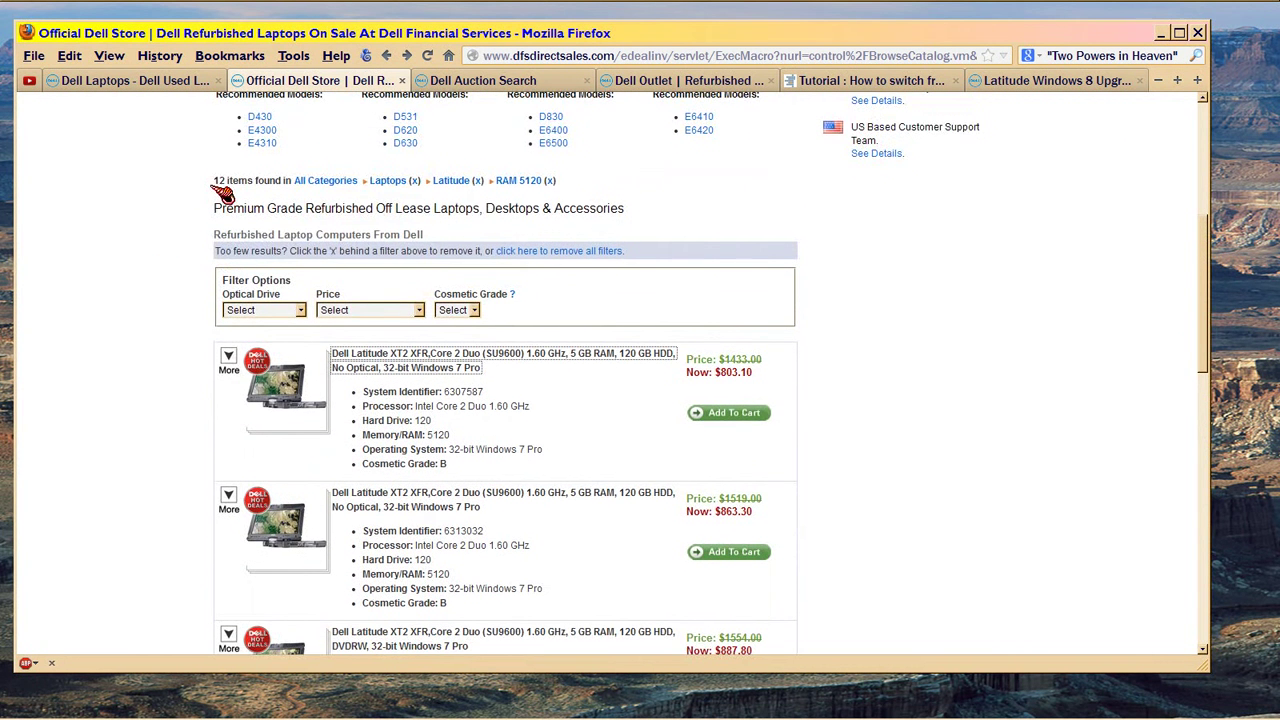
{"action": "left_click_drag", "start_coordinate": [222, 192], "coordinate": [235, 182]}
{"action": "left_click", "coordinate": [256, 181]}
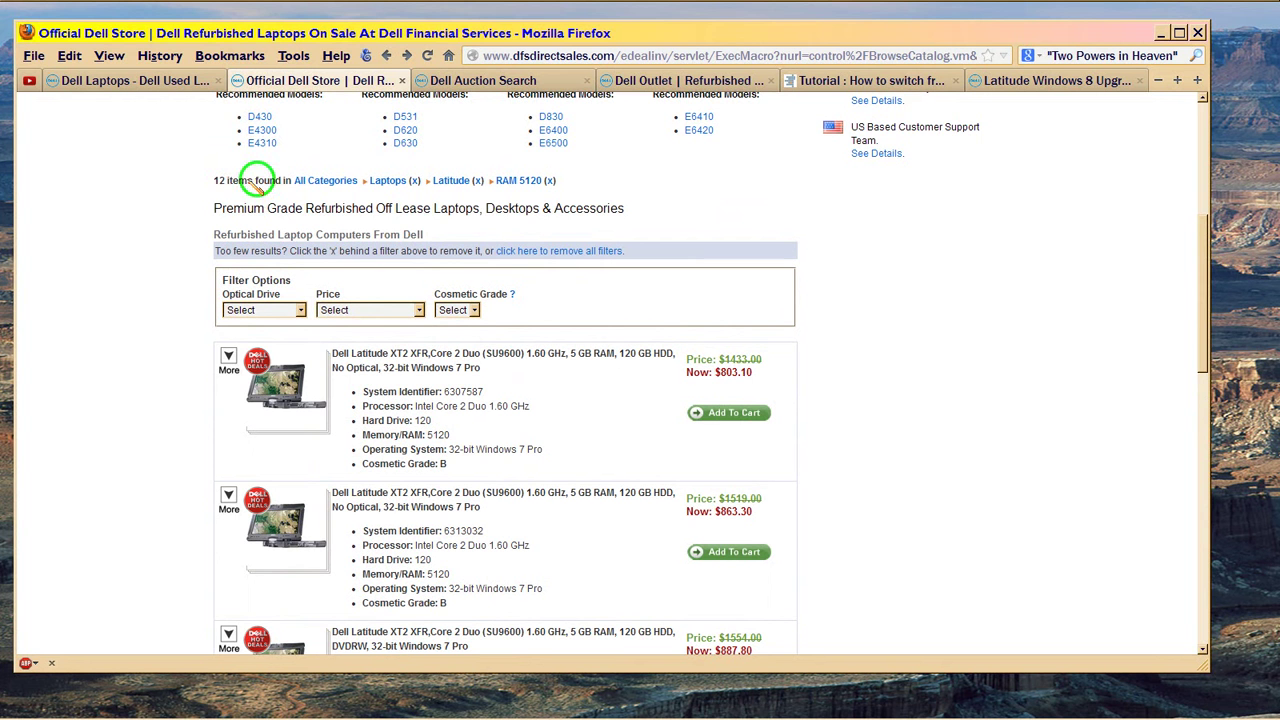
{"action": "left_click", "coordinate": [218, 185]}
{"action": "left_click_drag", "start_coordinate": [215, 181], "coordinate": [285, 182]}
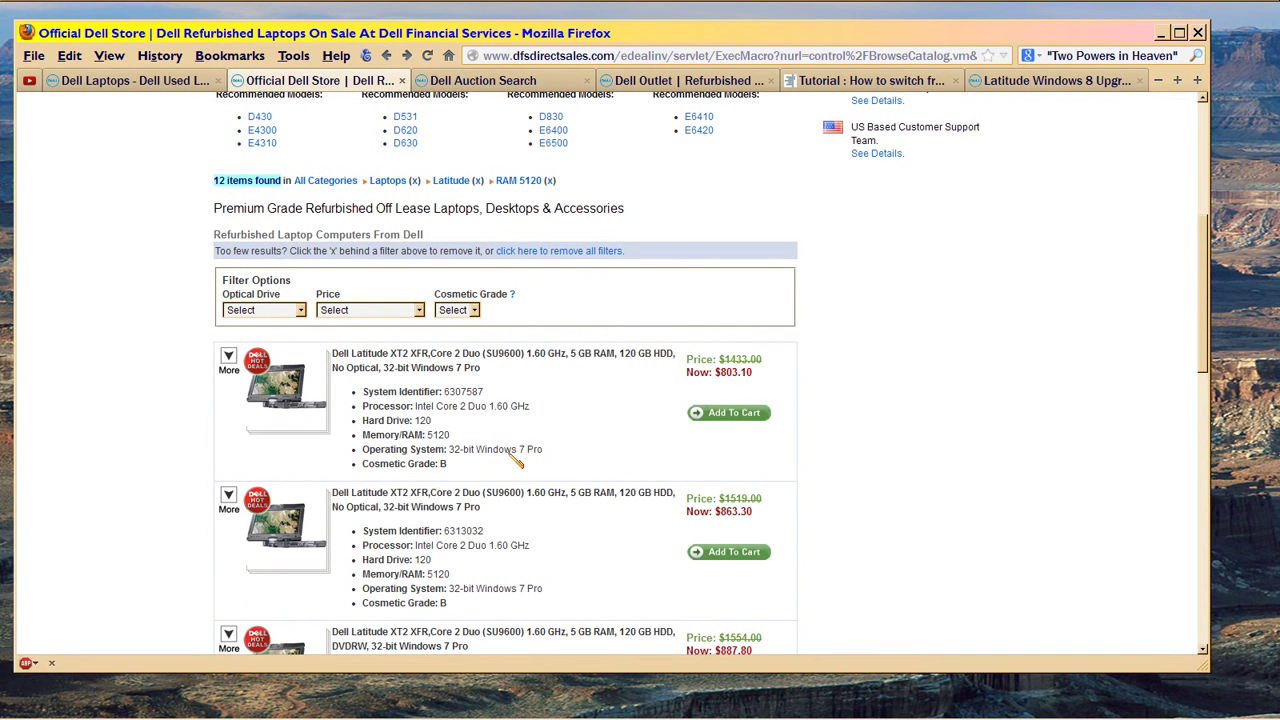
Step: List all Dell laptop auctions sorted by 'Time Left: later to sooner'
{"action": "left_click", "coordinate": [132, 84]}
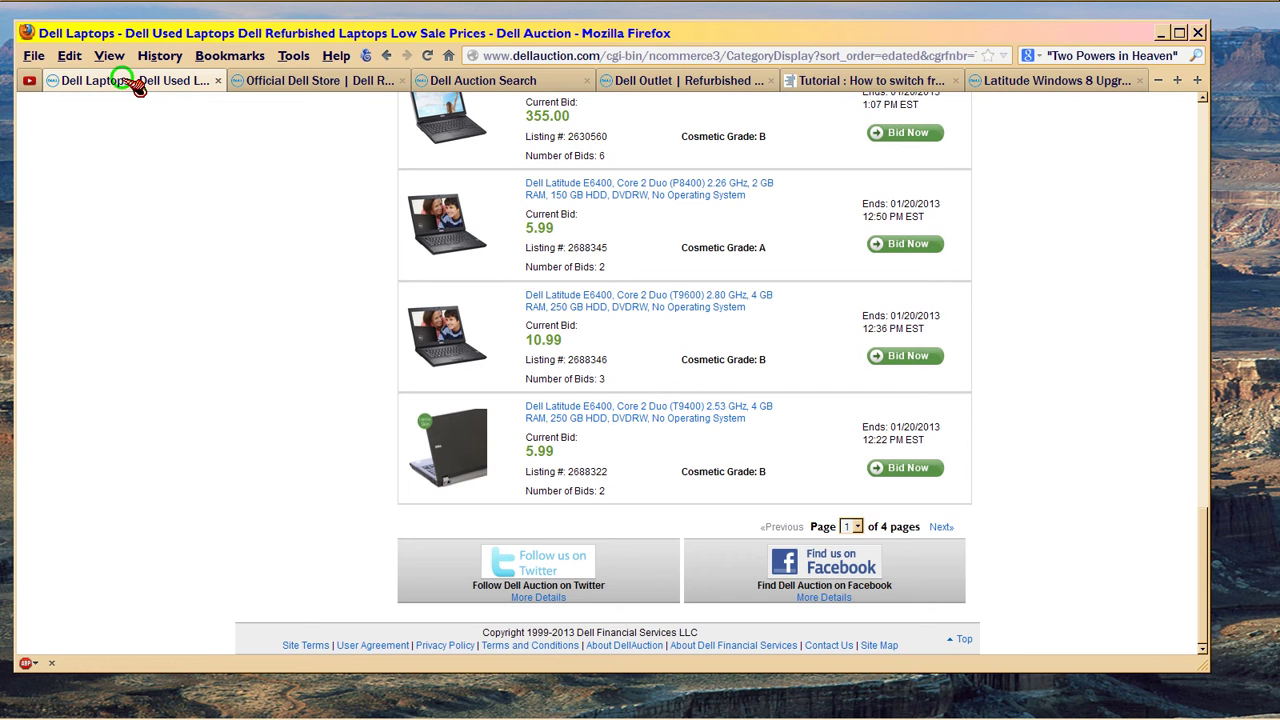
{"action": "scroll", "coordinate": [257, 249], "scroll_direction": "up", "scroll_amount": 2}
{"action": "scroll", "coordinate": [260, 248], "scroll_direction": "up", "scroll_amount": 2}
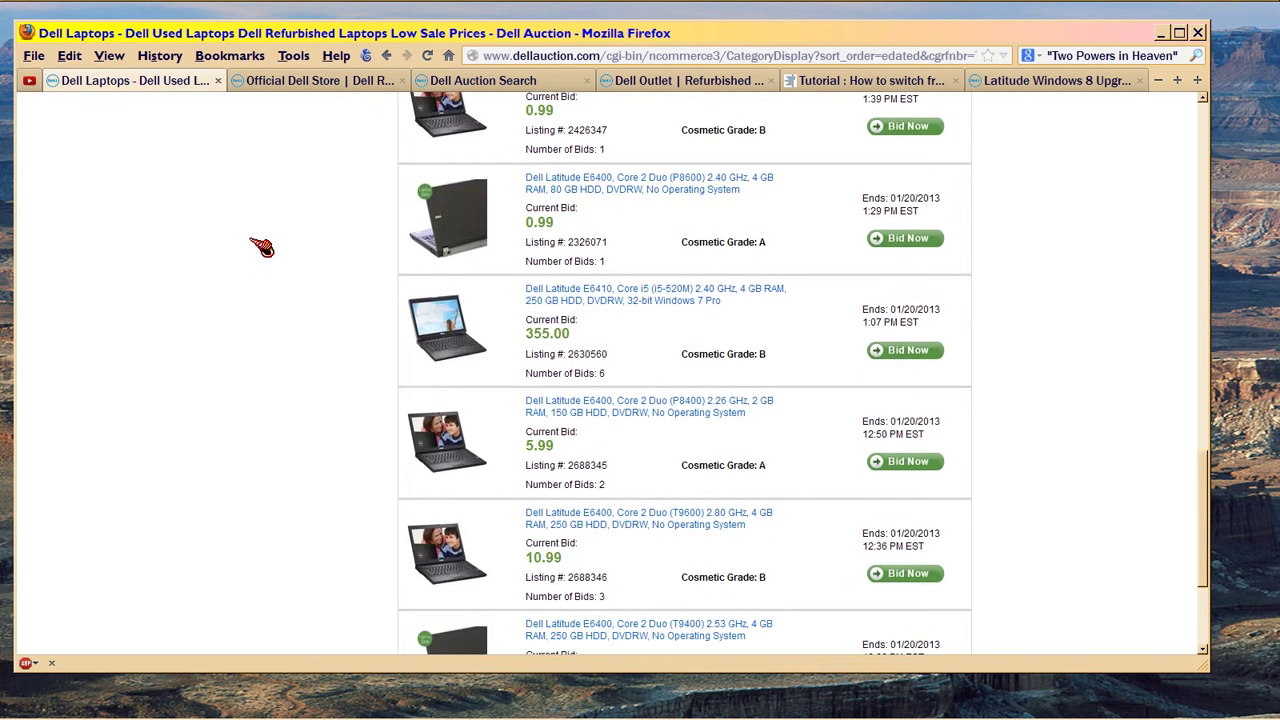
{"action": "scroll", "coordinate": [261, 247], "scroll_direction": "up", "scroll_amount": 2}
{"action": "scroll", "coordinate": [261, 247], "scroll_direction": "up", "scroll_amount": 2}
{"action": "scroll", "coordinate": [263, 246], "scroll_direction": "up", "scroll_amount": 2}
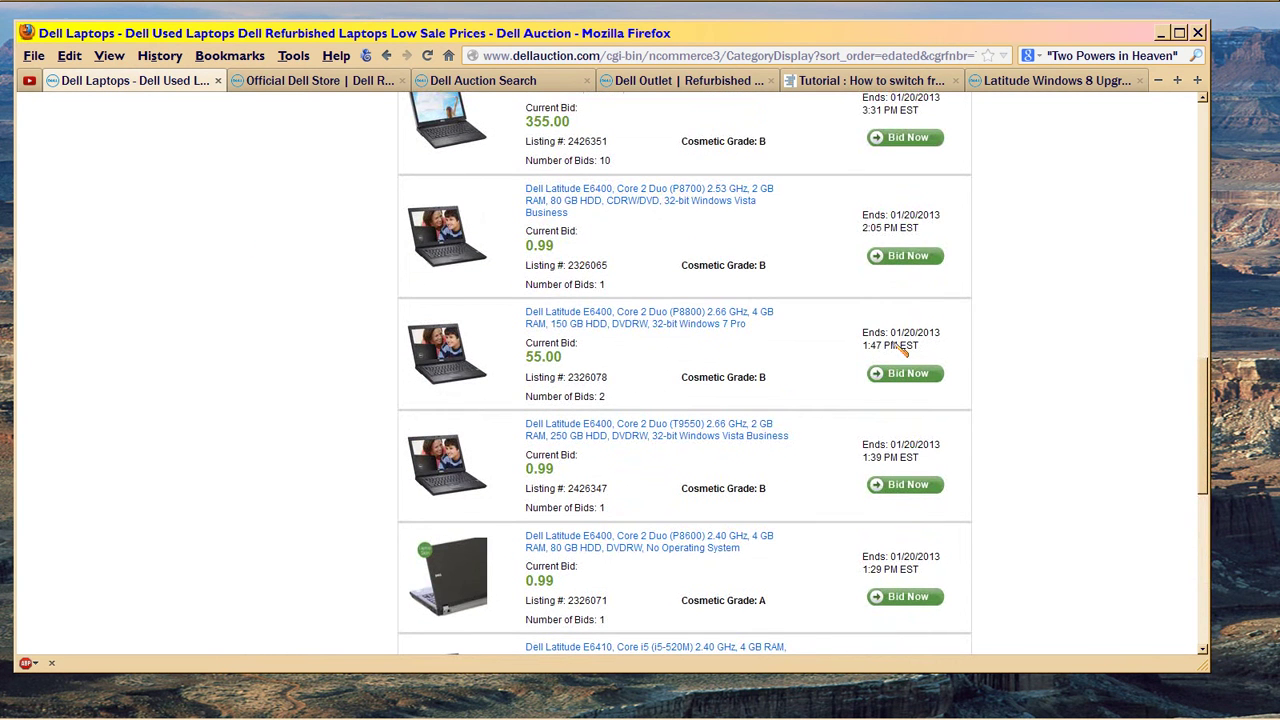
{"action": "left_click_drag", "start_coordinate": [1206, 436], "coordinate": [1210, 150]}
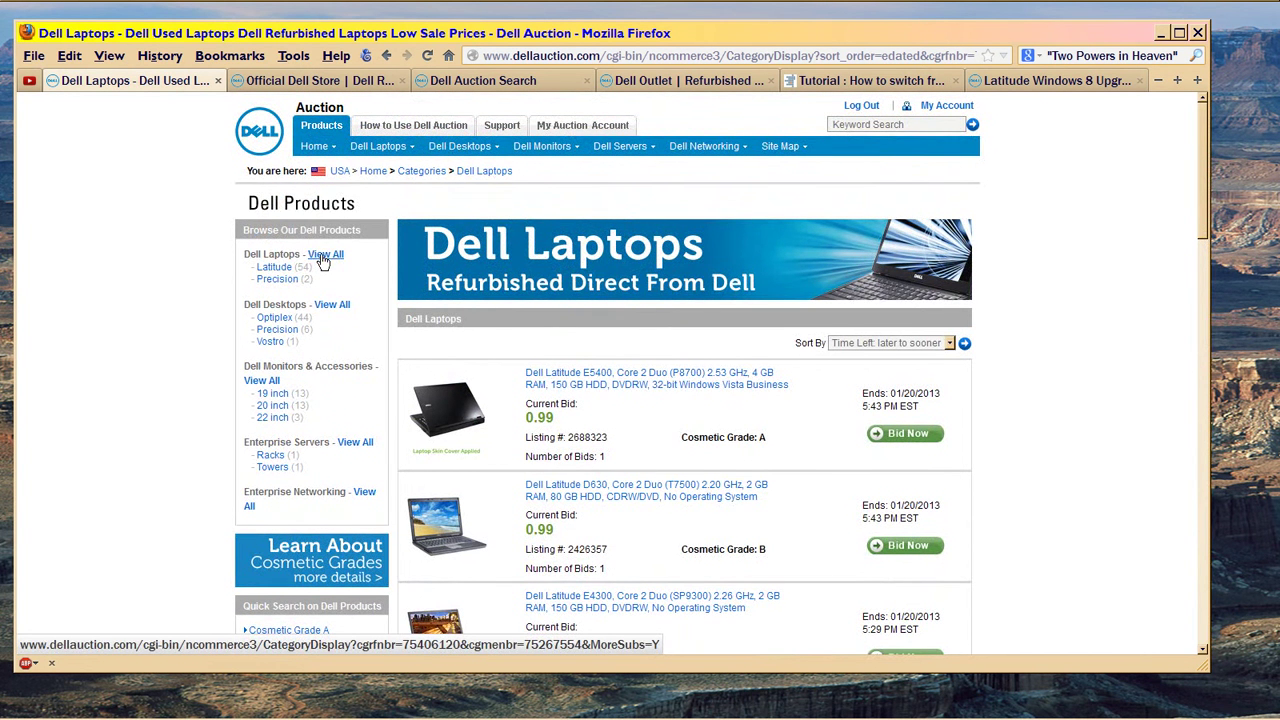
{"action": "left_click", "coordinate": [323, 256]}
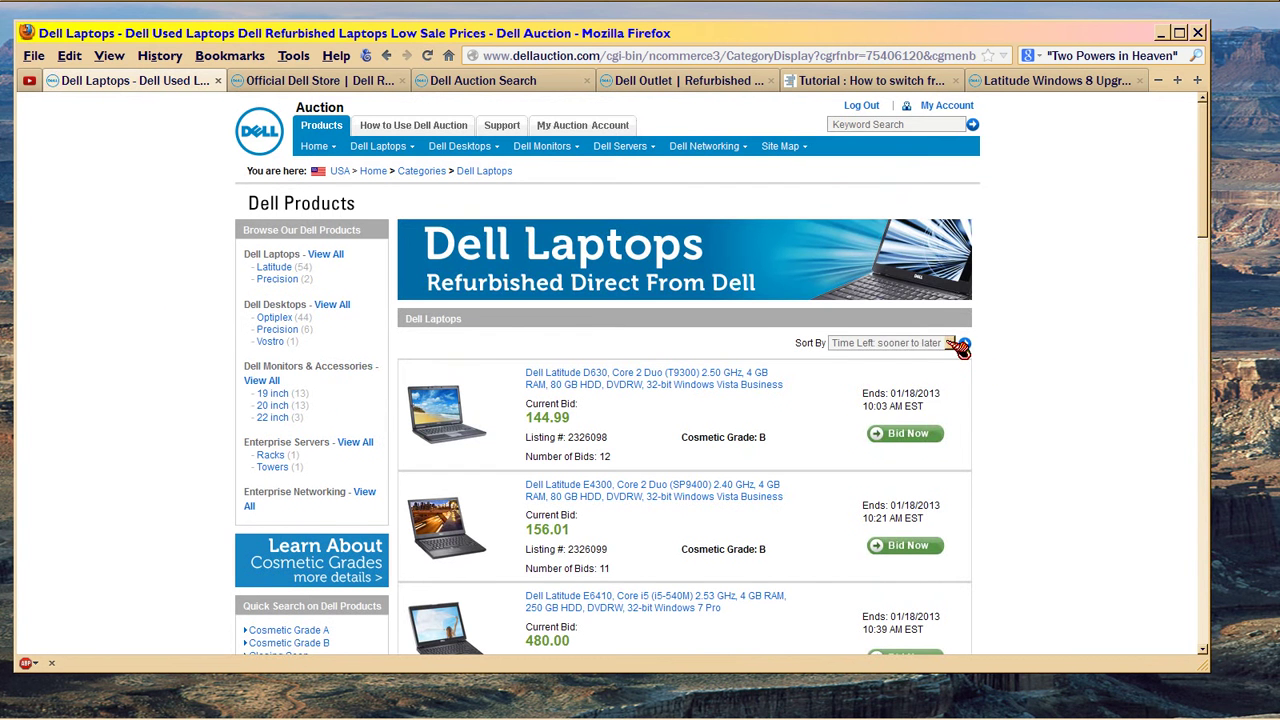
{"action": "left_click", "coordinate": [950, 343]}
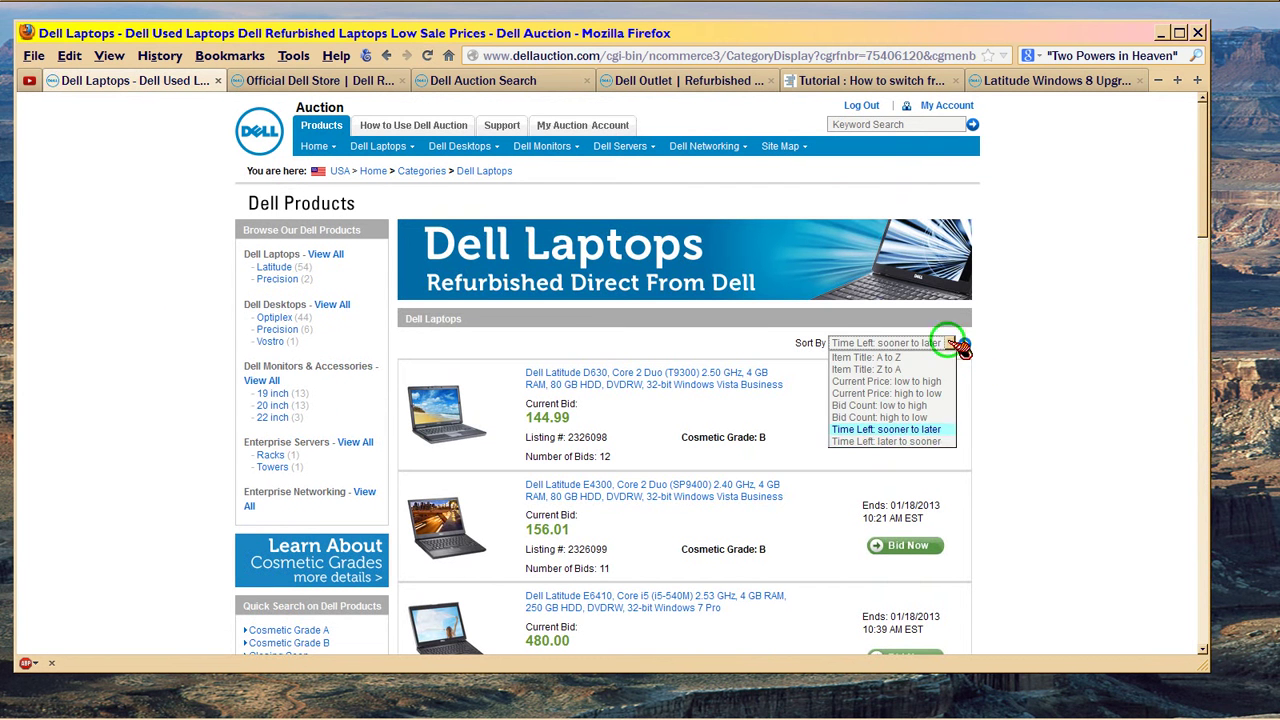
{"action": "left_click", "coordinate": [950, 441]}
{"action": "left_click", "coordinate": [964, 343]}
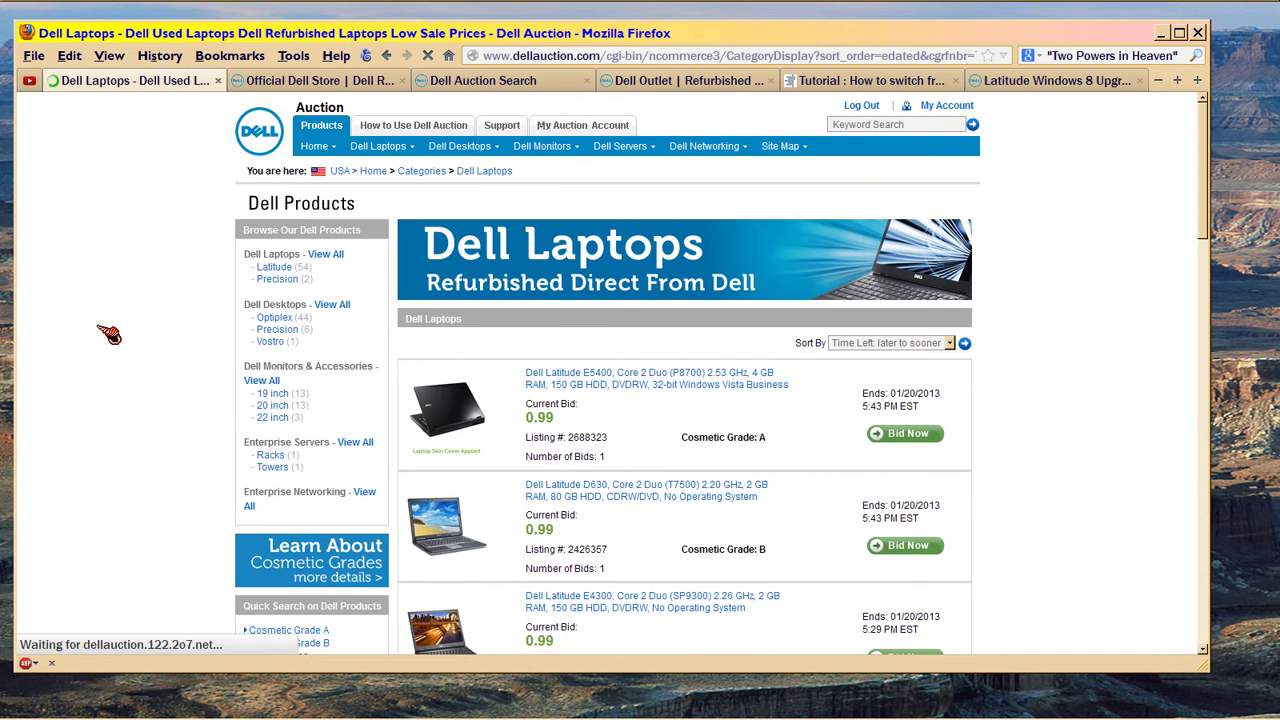
{"action": "scroll", "coordinate": [108, 334], "scroll_direction": "down", "scroll_amount": 2}
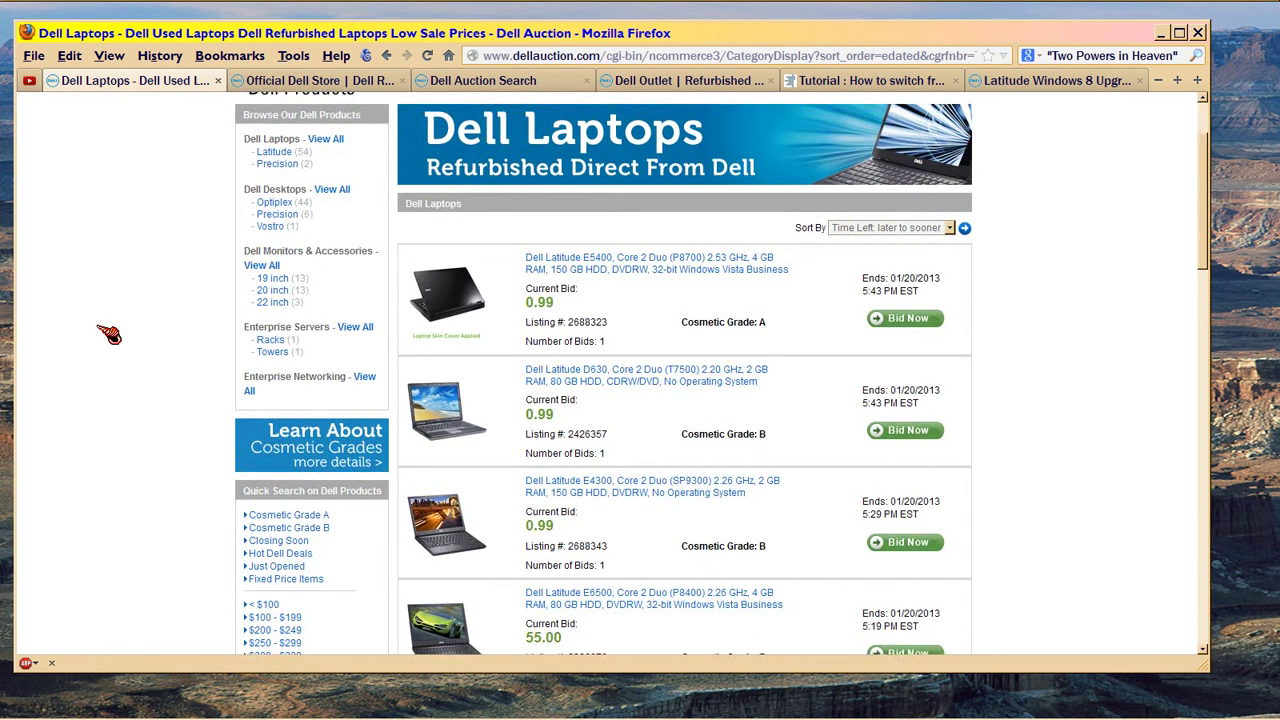
Step: Clear the RAM 5120 filter to list all 265 laptops, then preview the model choices
{"action": "left_click", "coordinate": [322, 84]}
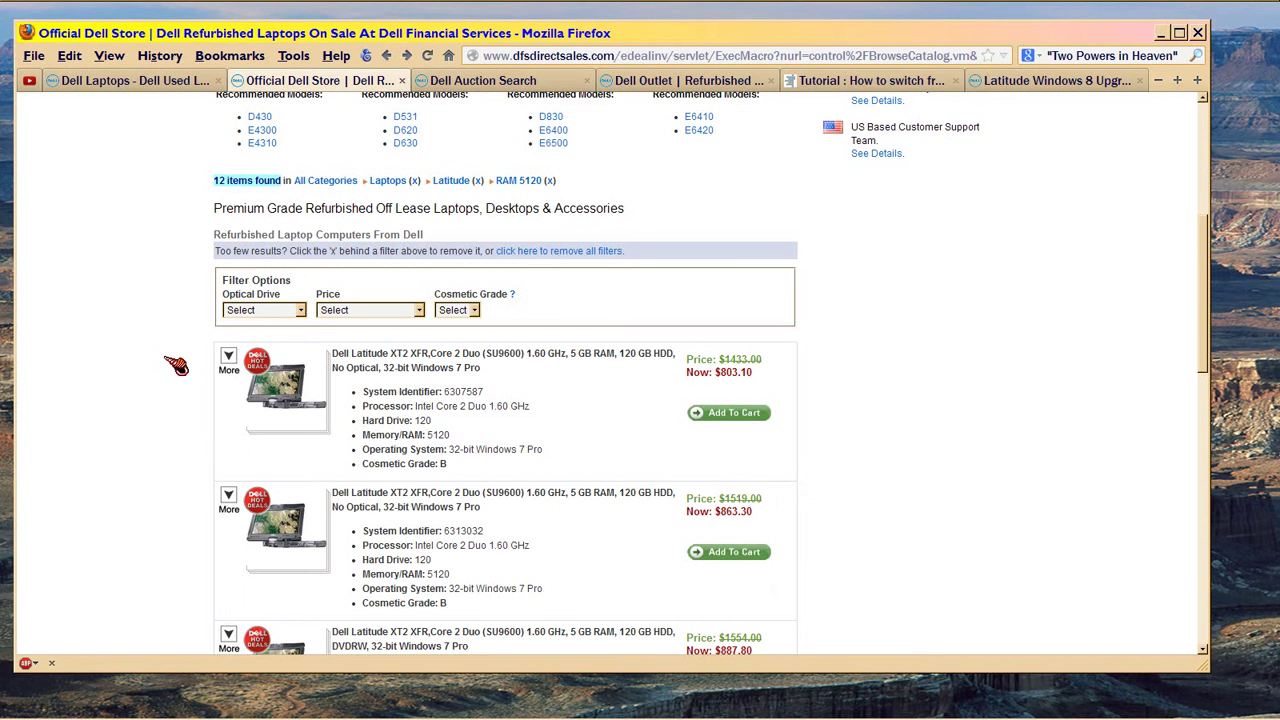
{"action": "scroll", "coordinate": [176, 366], "scroll_direction": "up", "scroll_amount": 2}
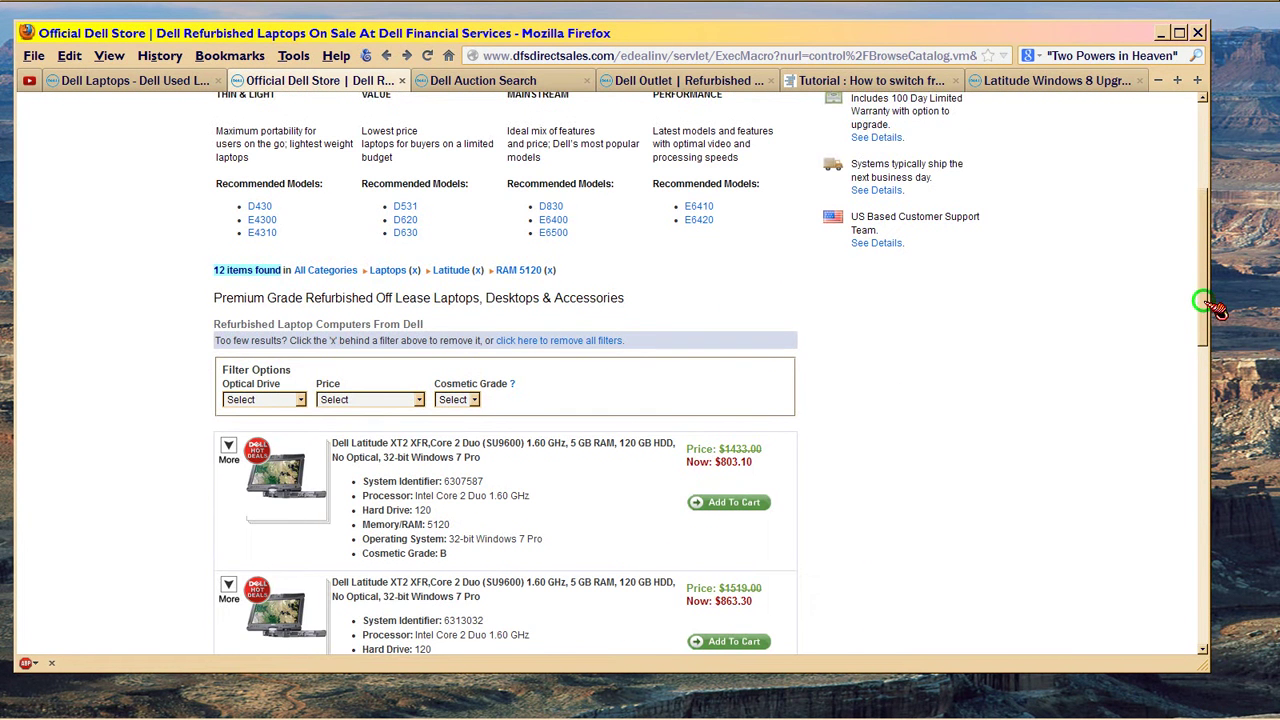
{"action": "left_click_drag", "start_coordinate": [1213, 307], "coordinate": [1216, 192]}
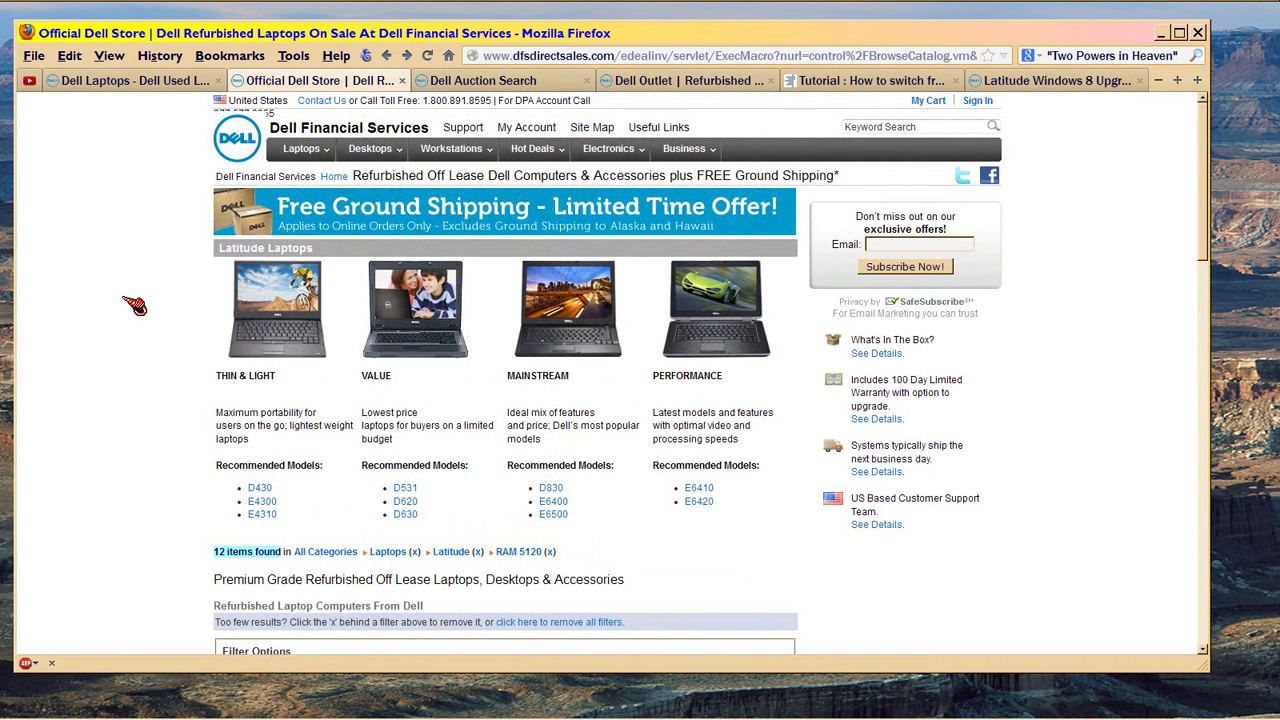
{"action": "scroll", "coordinate": [134, 306], "scroll_direction": "down", "scroll_amount": 2}
{"action": "scroll", "coordinate": [134, 306], "scroll_direction": "down", "scroll_amount": 2}
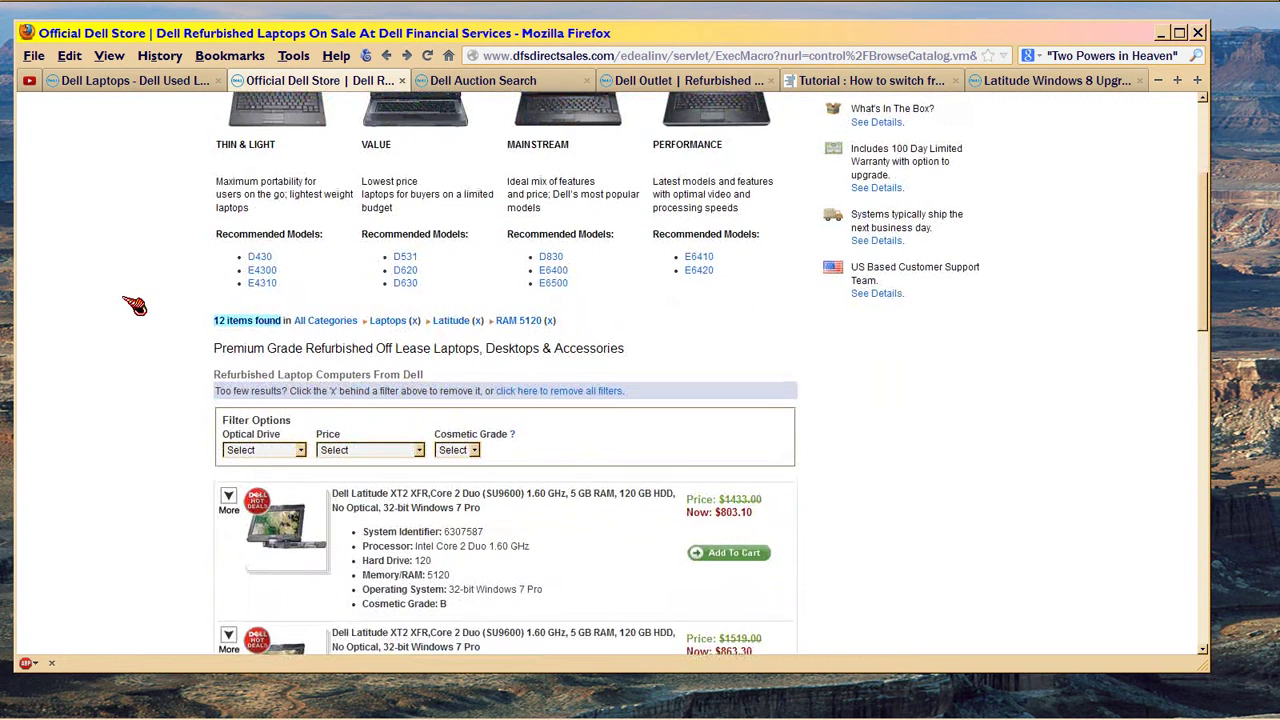
{"action": "scroll", "coordinate": [134, 306], "scroll_direction": "down", "scroll_amount": 2}
{"action": "scroll", "coordinate": [134, 306], "scroll_direction": "down", "scroll_amount": 1}
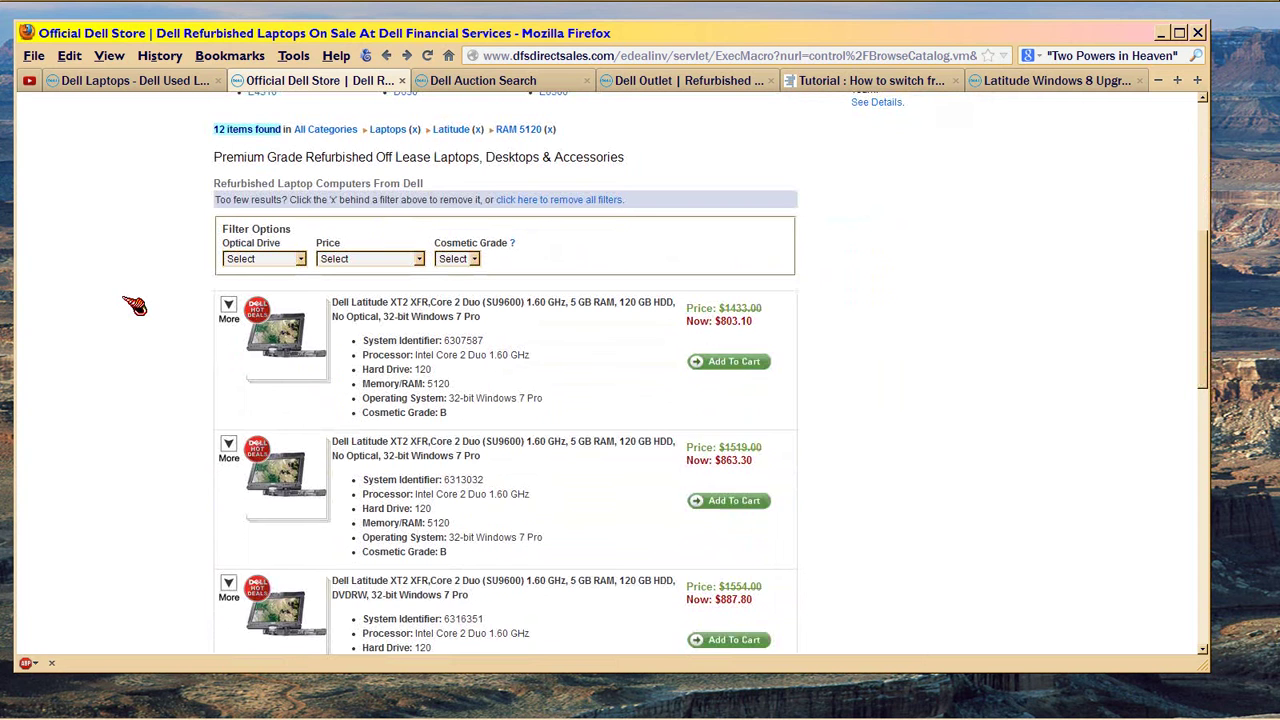
{"action": "scroll", "coordinate": [134, 306], "scroll_direction": "up", "scroll_amount": 1}
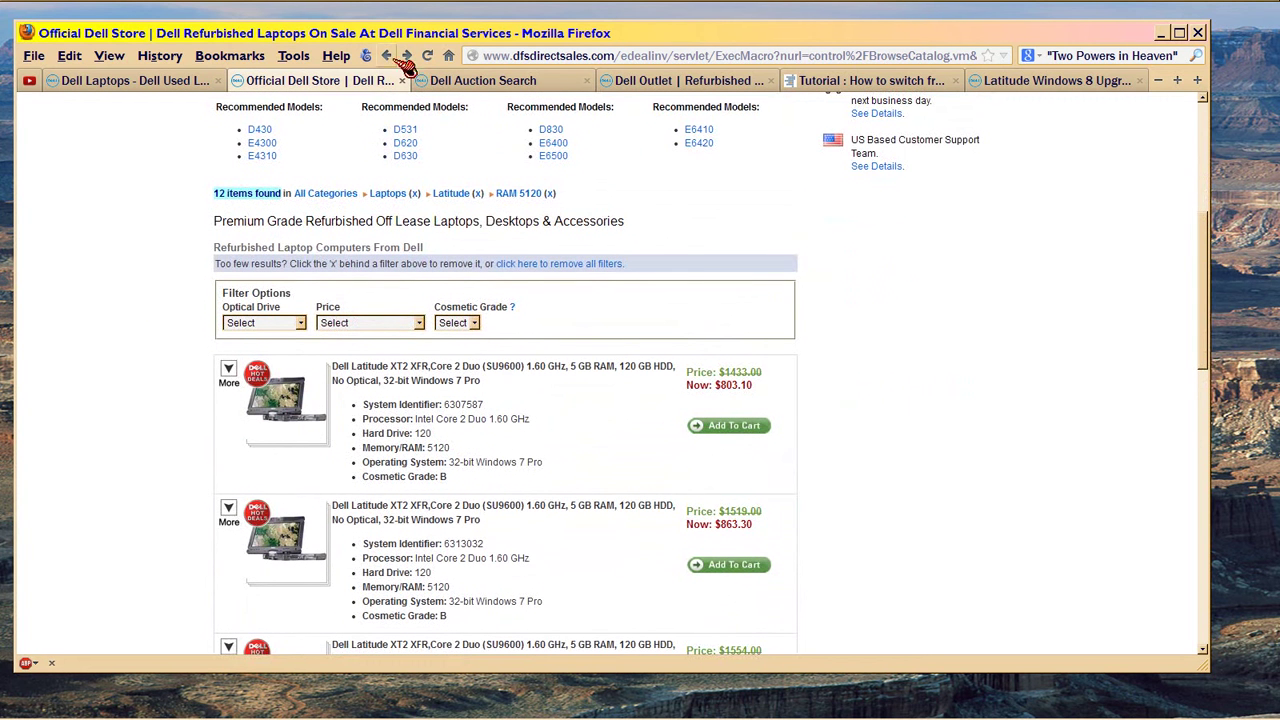
{"action": "left_click", "coordinate": [547, 196]}
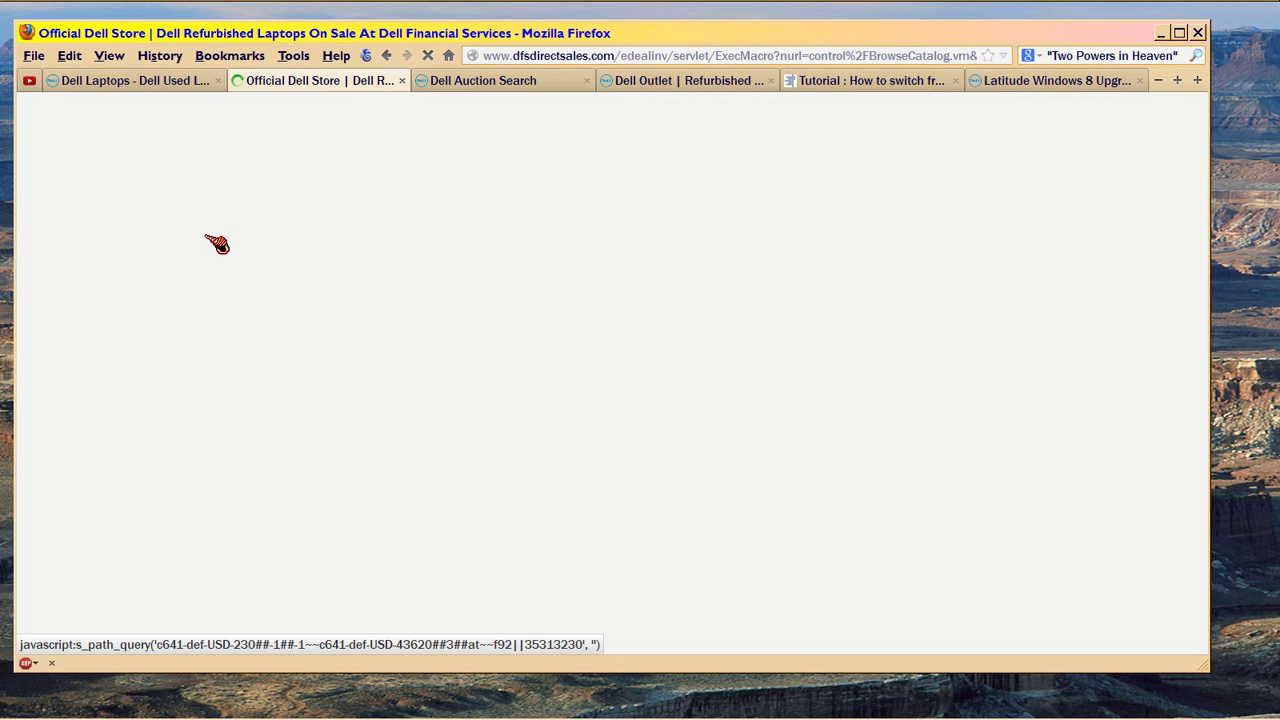
{"action": "scroll", "coordinate": [167, 312], "scroll_direction": "down", "scroll_amount": 1}
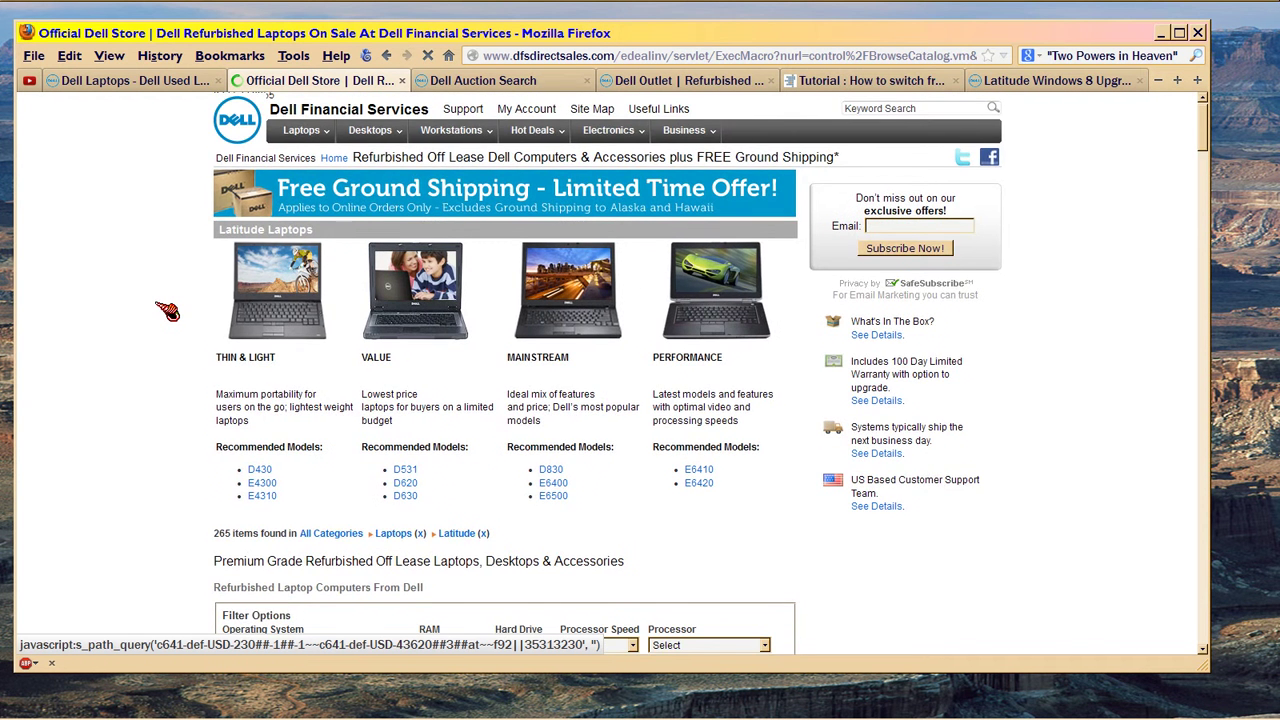
{"action": "scroll", "coordinate": [160, 308], "scroll_direction": "down", "scroll_amount": 5}
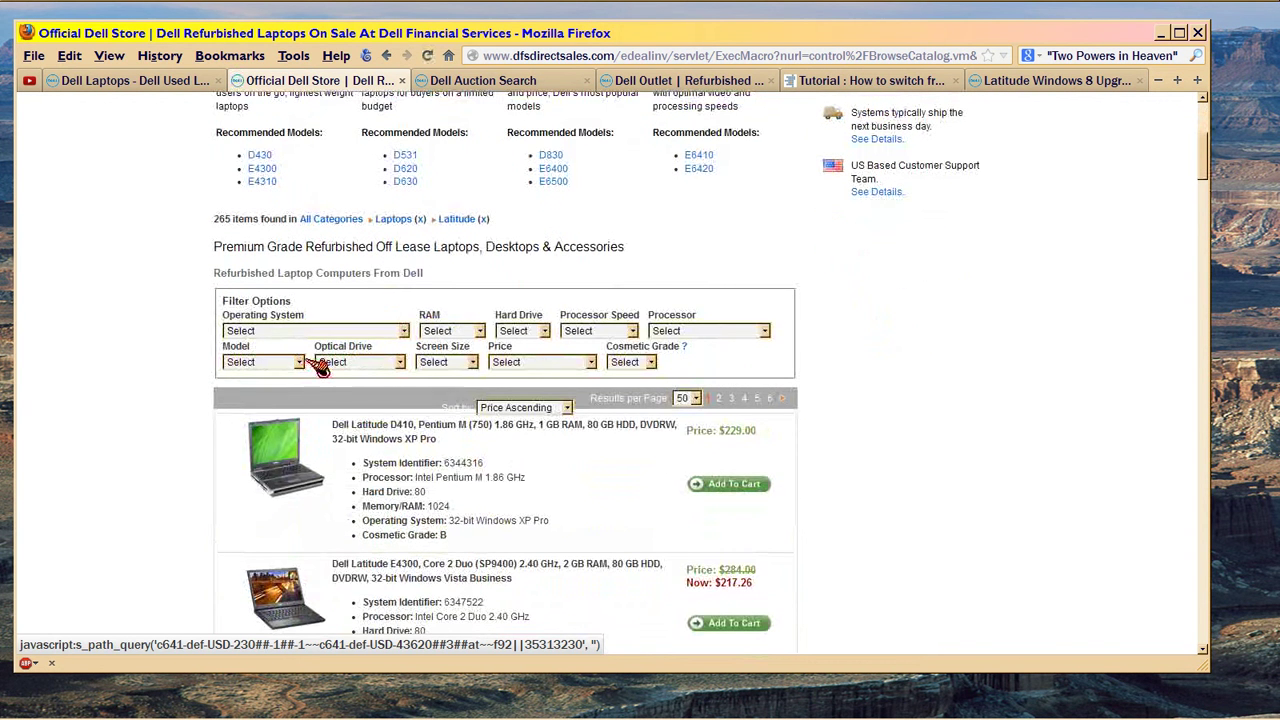
{"action": "left_click", "coordinate": [299, 362]}
{"action": "left_click", "coordinate": [305, 364]}
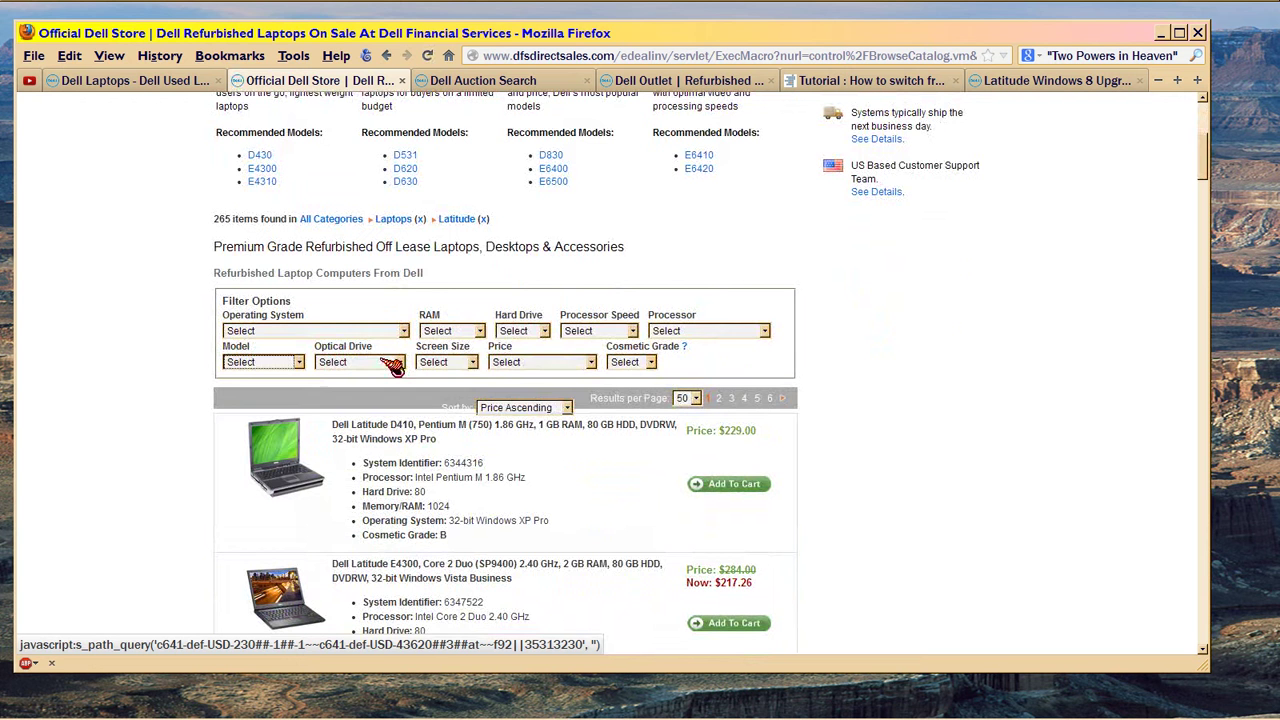
Step: Preview the RAM, hard drive, processor speed and processor filter lists without applying any
{"action": "left_click", "coordinate": [480, 331]}
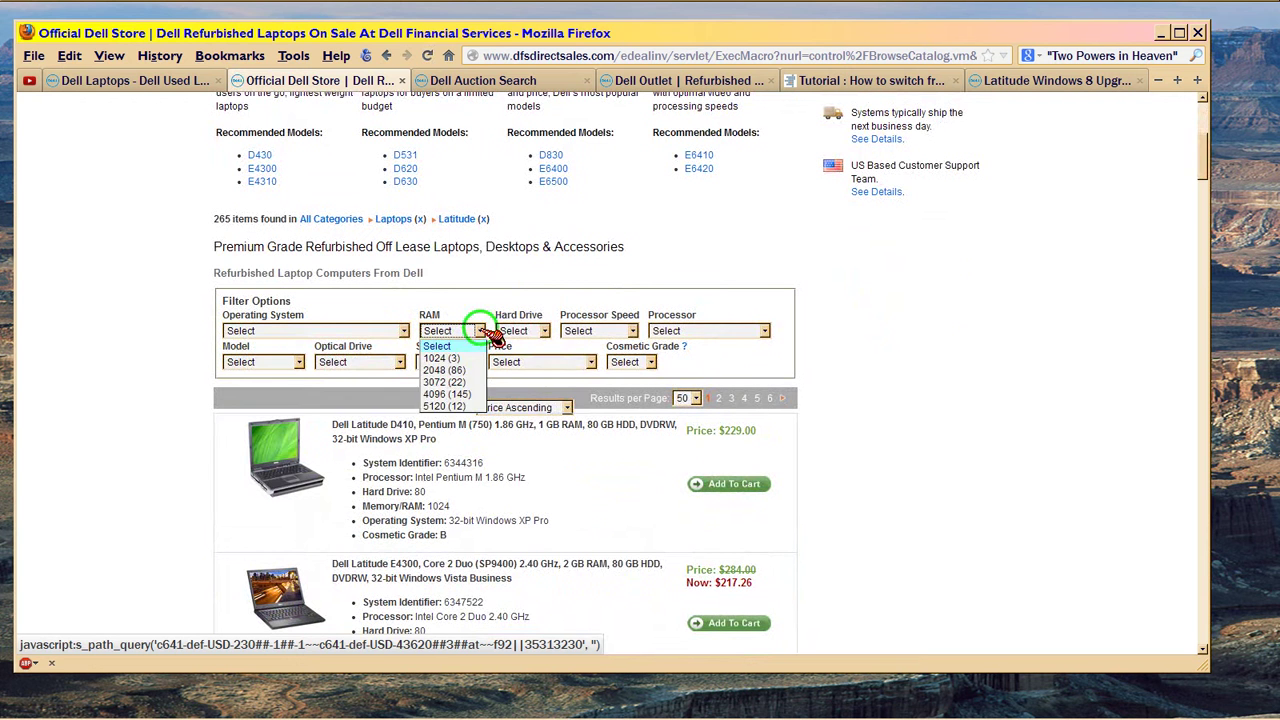
{"action": "left_click", "coordinate": [546, 331]}
{"action": "left_click", "coordinate": [550, 333]}
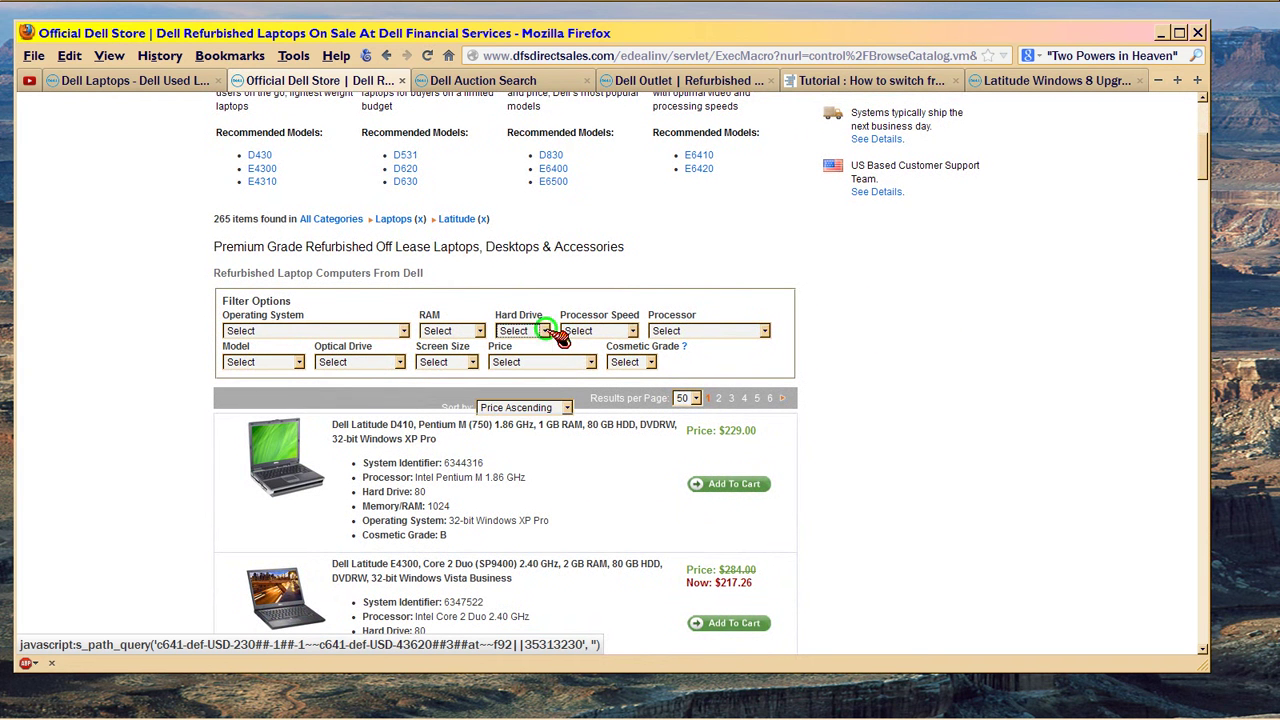
{"action": "left_click", "coordinate": [634, 332]}
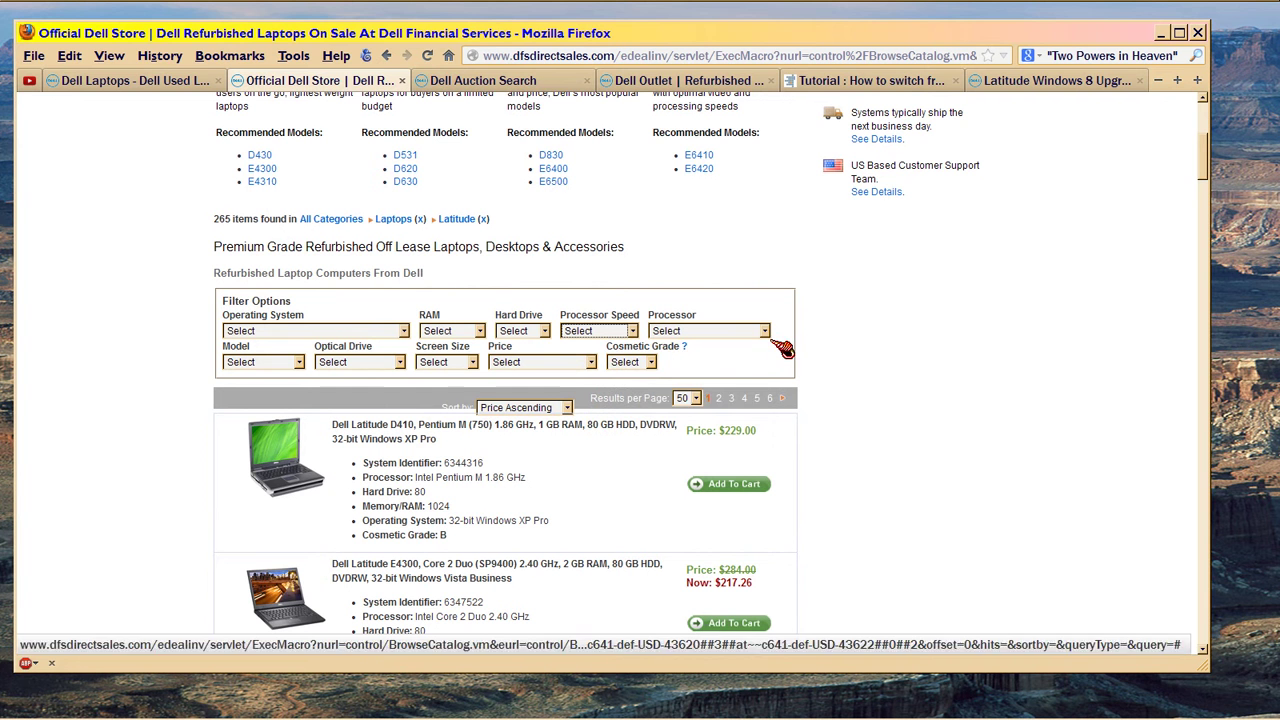
{"action": "left_click", "coordinate": [768, 333]}
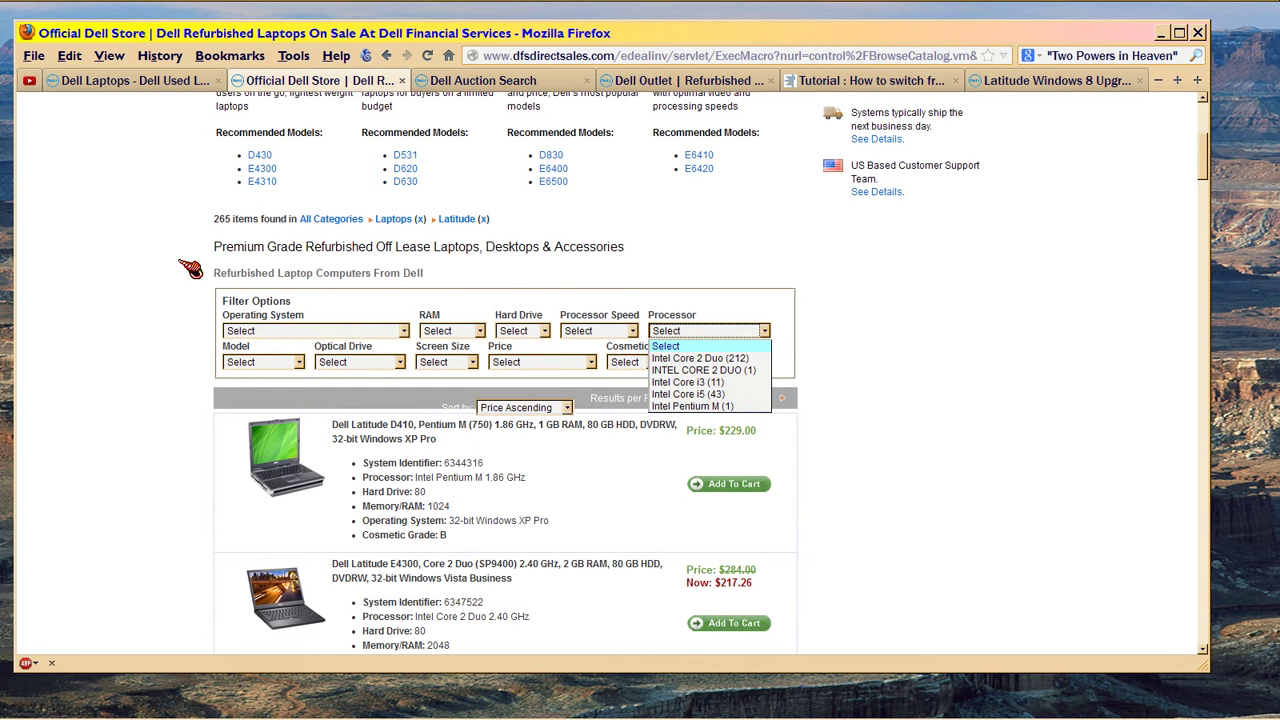
{"action": "left_click", "coordinate": [80, 297]}
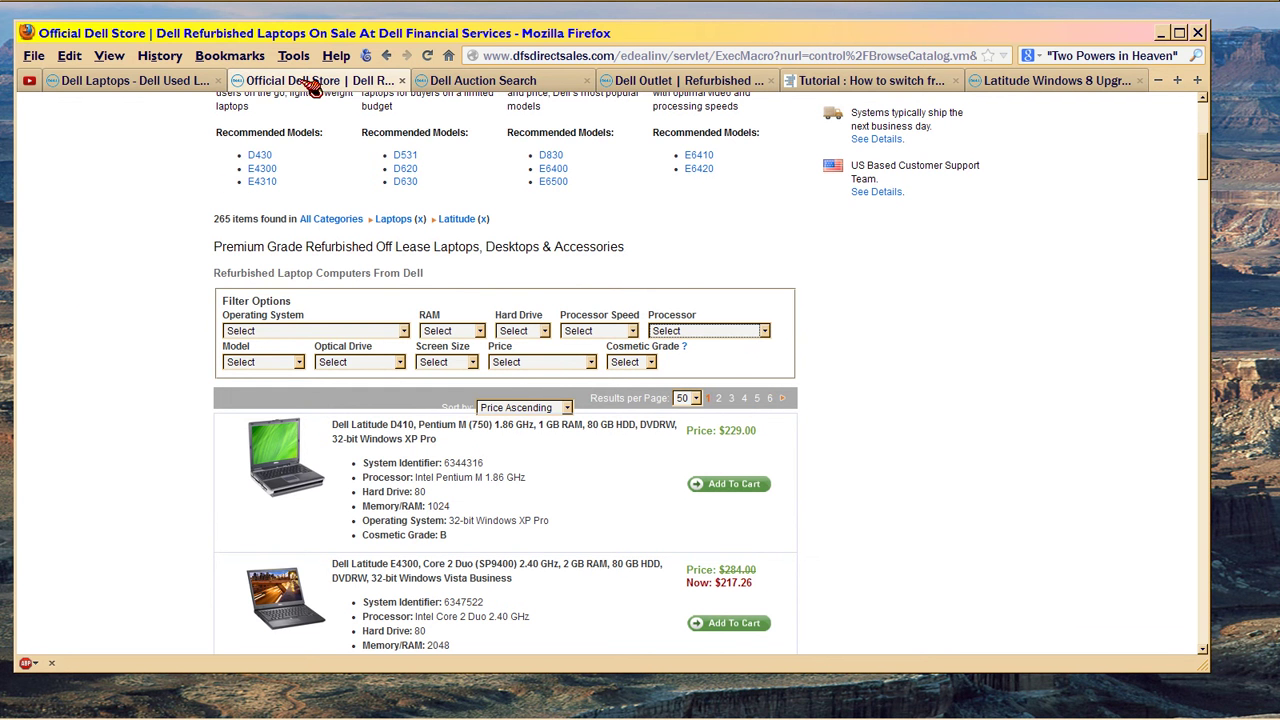
Step: Inspect the 'Dell Outlet - Refurbished Products' link's menu, then move to the Dell Outlet page
{"action": "left_click", "coordinate": [155, 82]}
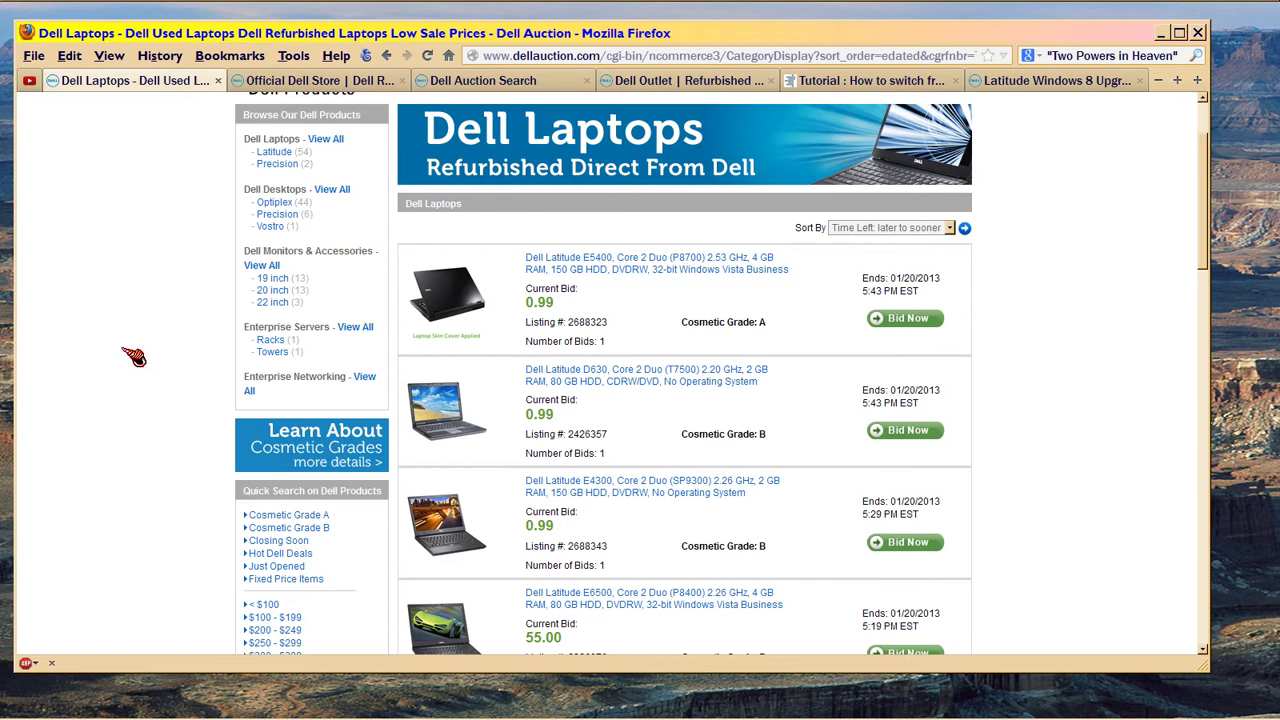
{"action": "scroll", "coordinate": [177, 434], "scroll_direction": "down", "scroll_amount": 5}
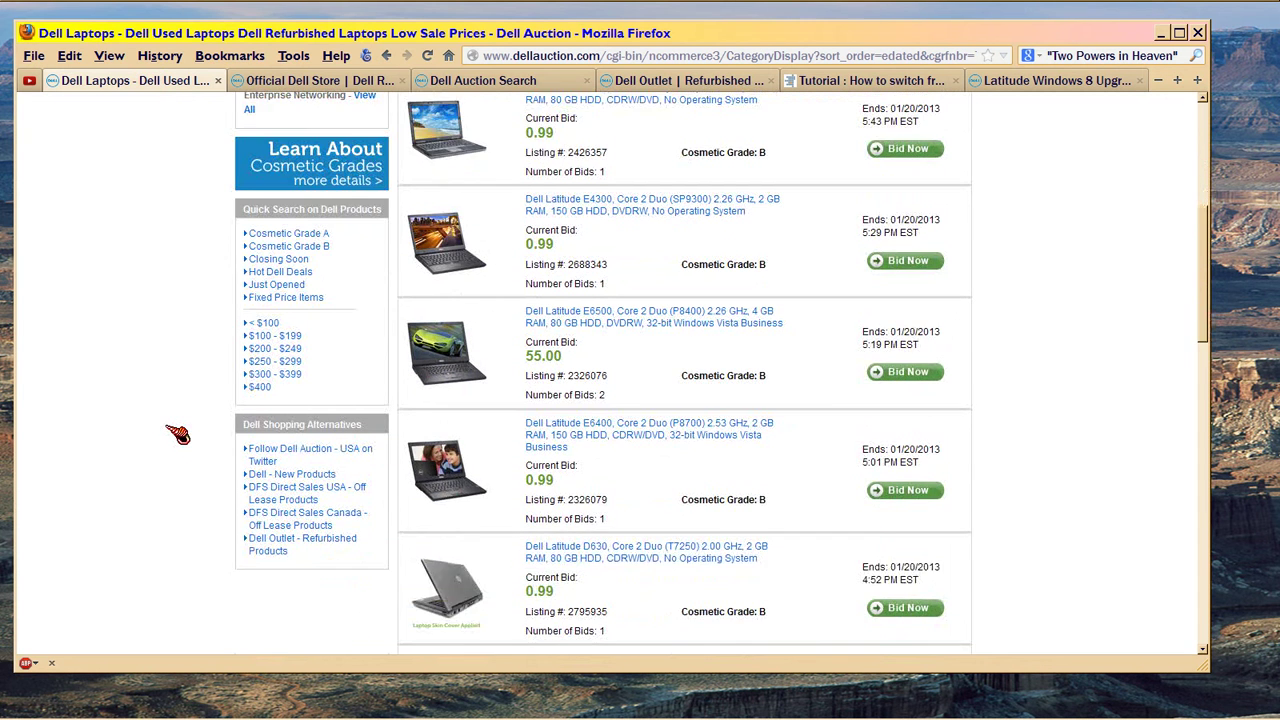
{"action": "scroll", "coordinate": [177, 434], "scroll_direction": "down", "scroll_amount": 2}
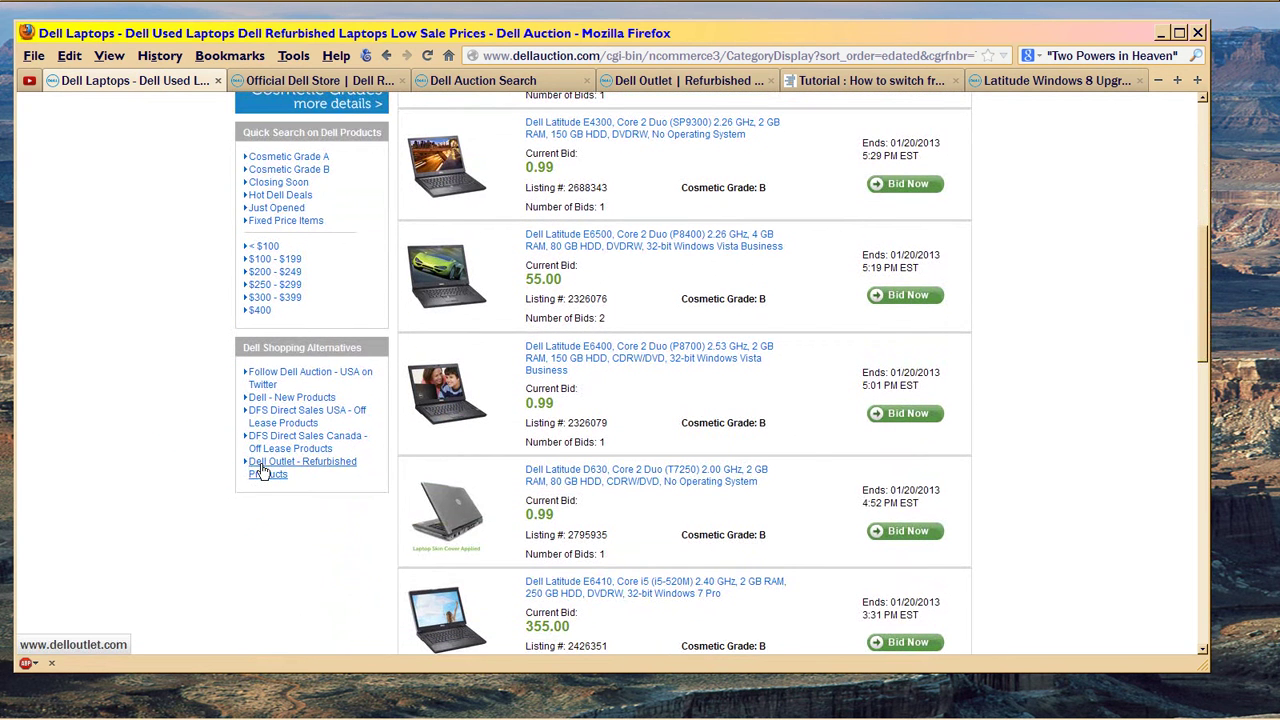
{"action": "right_click", "coordinate": [262, 470]}
{"action": "left_click", "coordinate": [186, 464]}
{"action": "left_click", "coordinate": [665, 81]}
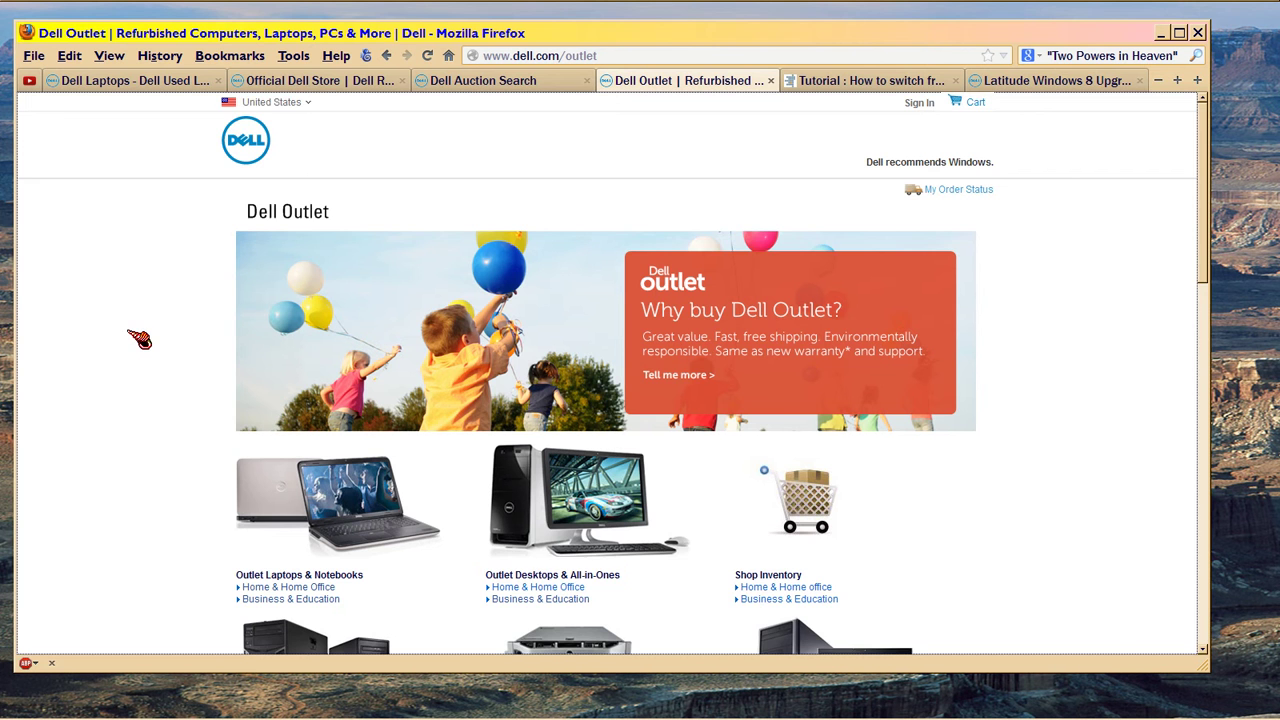
{"action": "scroll", "coordinate": [131, 342], "scroll_direction": "down", "scroll_amount": 2}
{"action": "scroll", "coordinate": [131, 342], "scroll_direction": "down", "scroll_amount": 1}
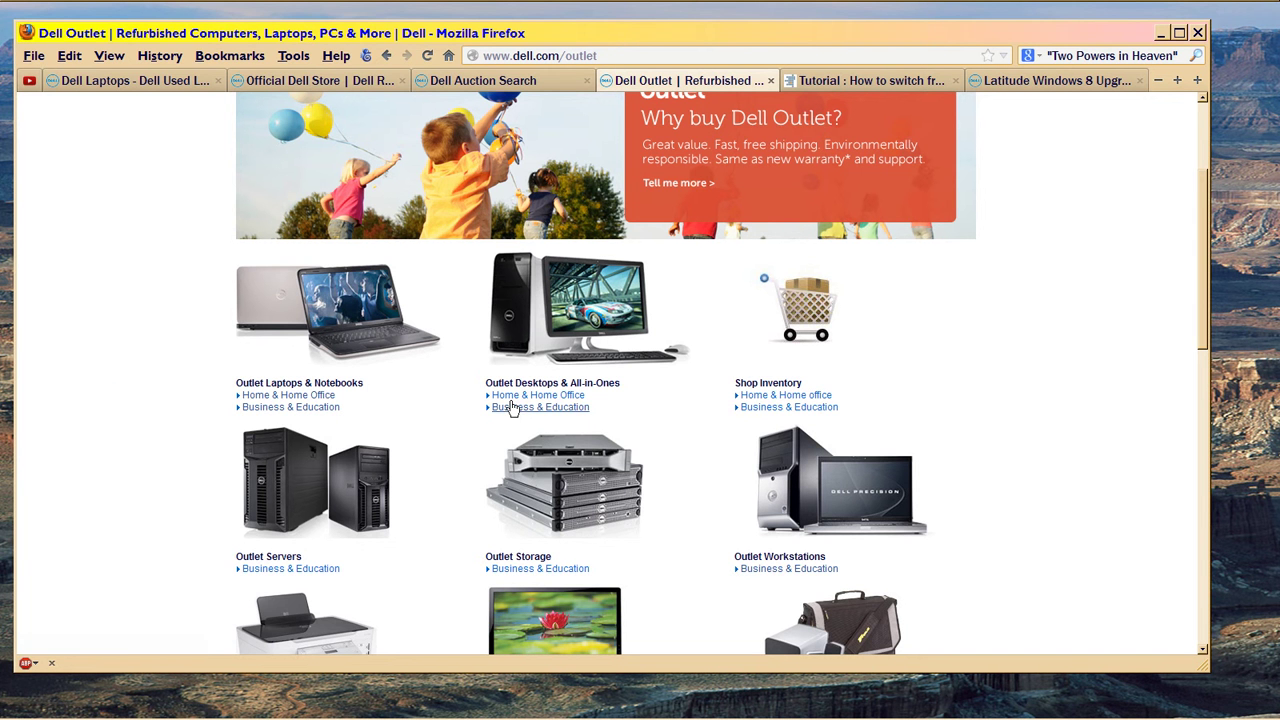
{"action": "scroll", "coordinate": [86, 382], "scroll_direction": "down", "scroll_amount": 2}
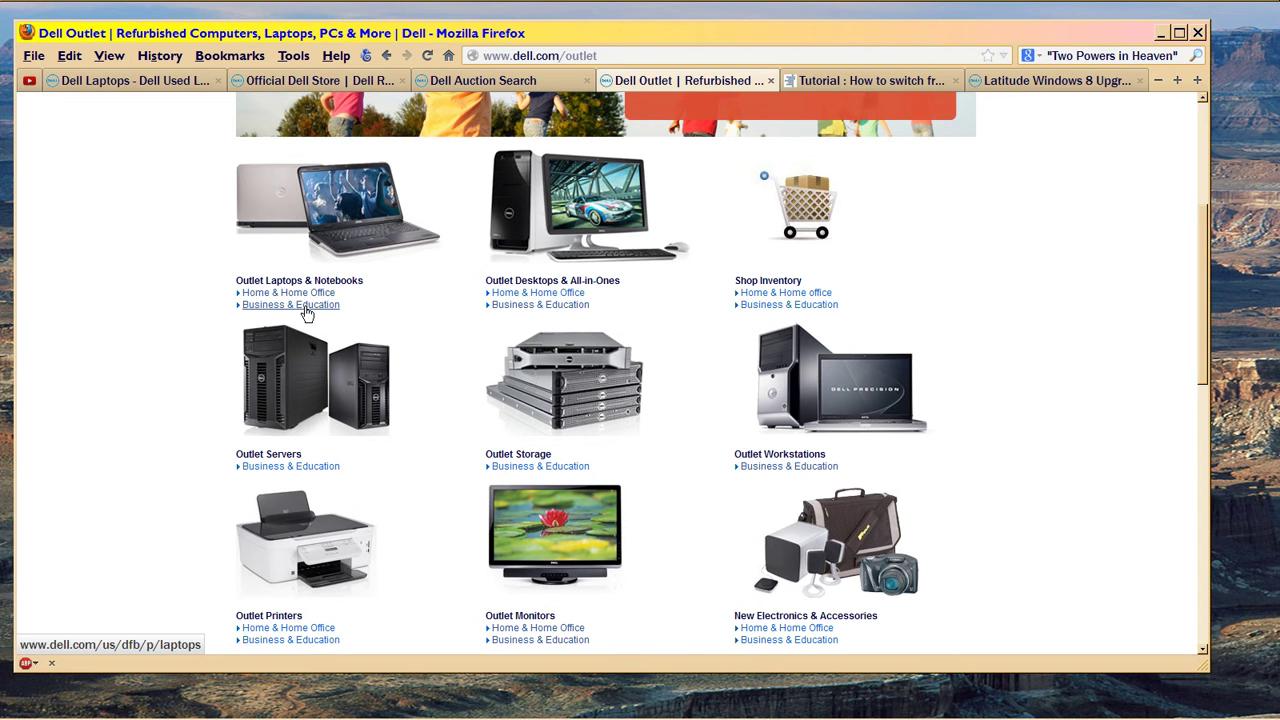
Step: Open Business & Education under Outlet Laptops & Notebooks
{"action": "left_click", "coordinate": [307, 307]}
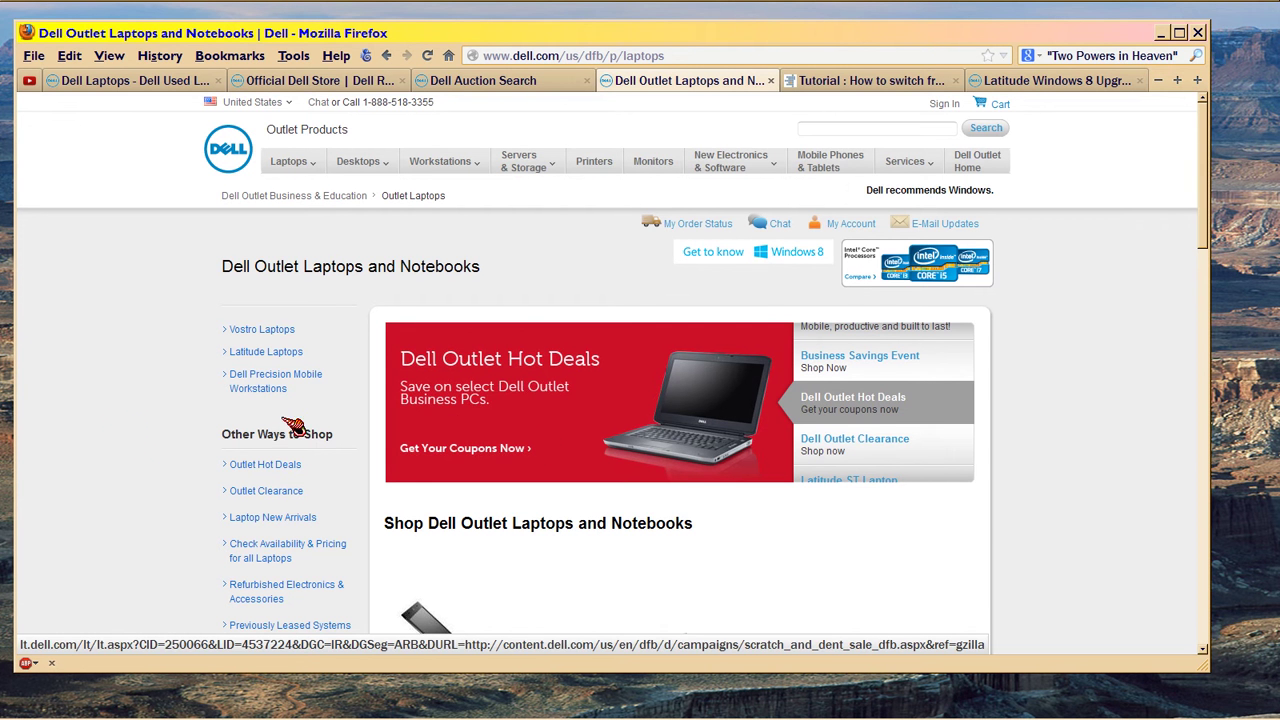
{"action": "scroll", "coordinate": [132, 436], "scroll_direction": "down", "scroll_amount": 1}
{"action": "scroll", "coordinate": [132, 436], "scroll_direction": "down", "scroll_amount": 3}
{"action": "scroll", "coordinate": [132, 436], "scroll_direction": "down", "scroll_amount": 2}
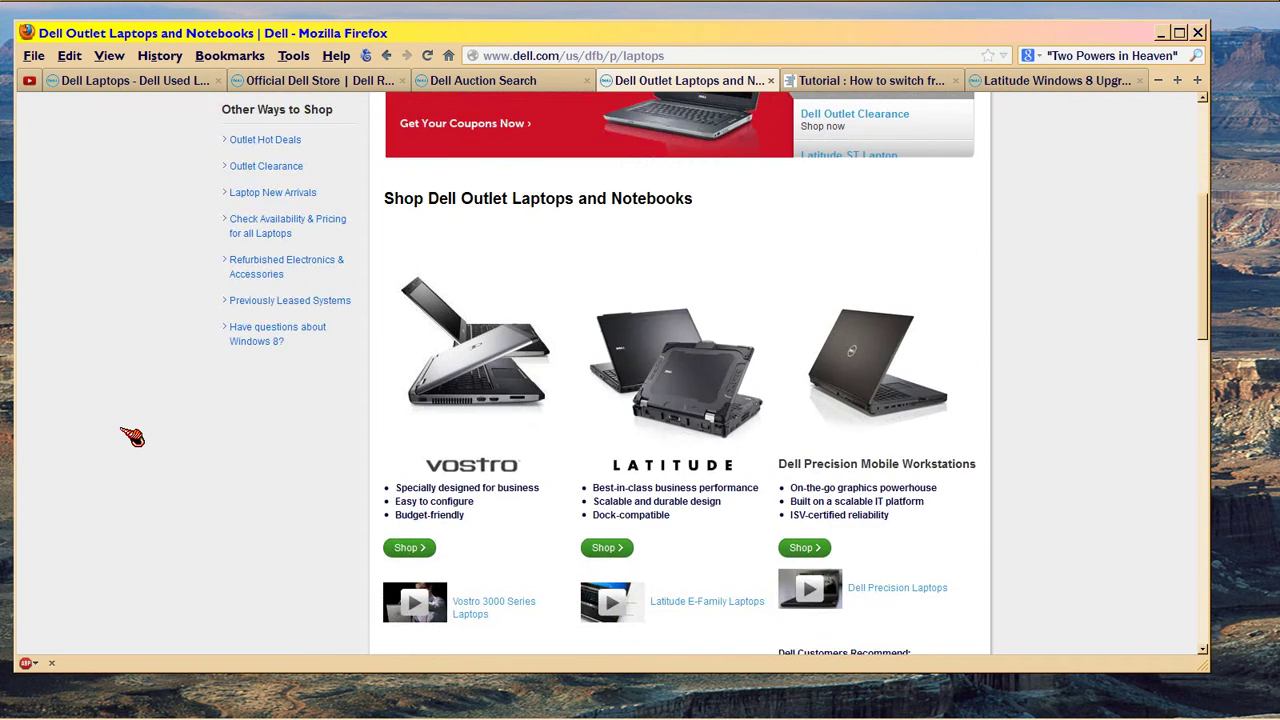
{"action": "scroll", "coordinate": [132, 436], "scroll_direction": "down", "scroll_amount": 3}
{"action": "scroll", "coordinate": [132, 436], "scroll_direction": "down", "scroll_amount": 1}
{"action": "scroll", "coordinate": [132, 436], "scroll_direction": "down", "scroll_amount": 1}
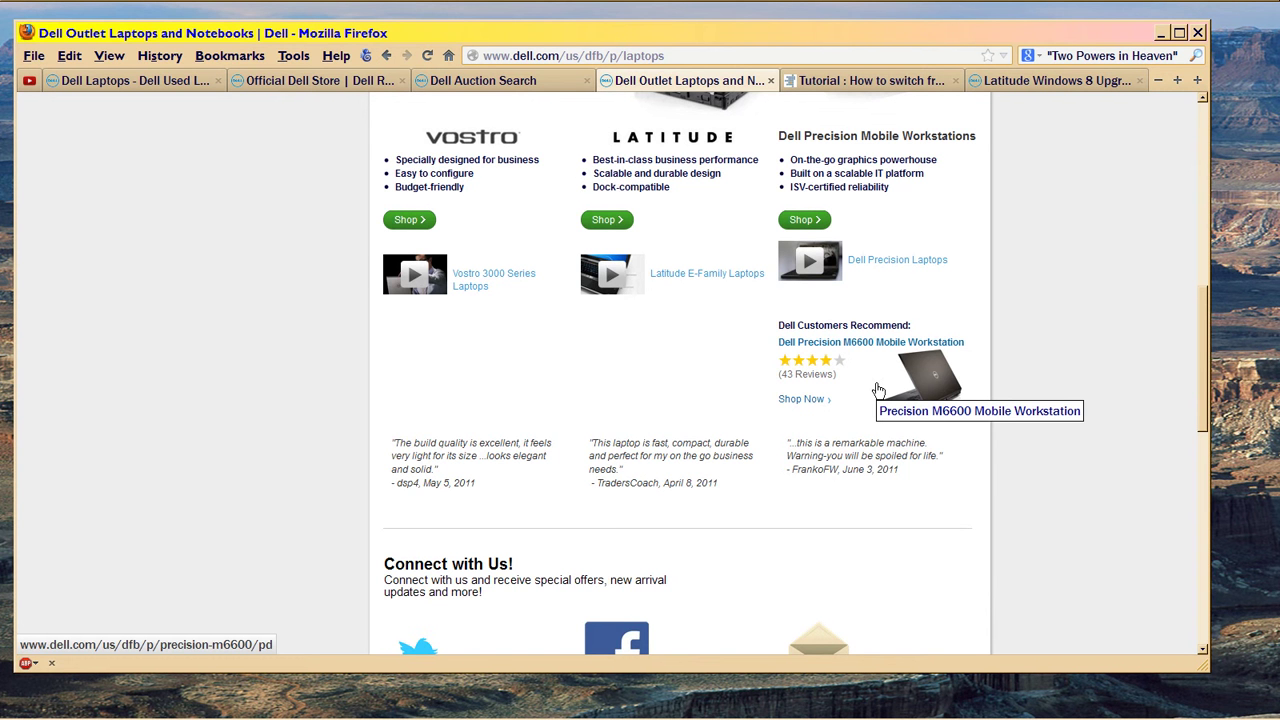
{"action": "scroll", "coordinate": [192, 394], "scroll_direction": "down", "scroll_amount": 2}
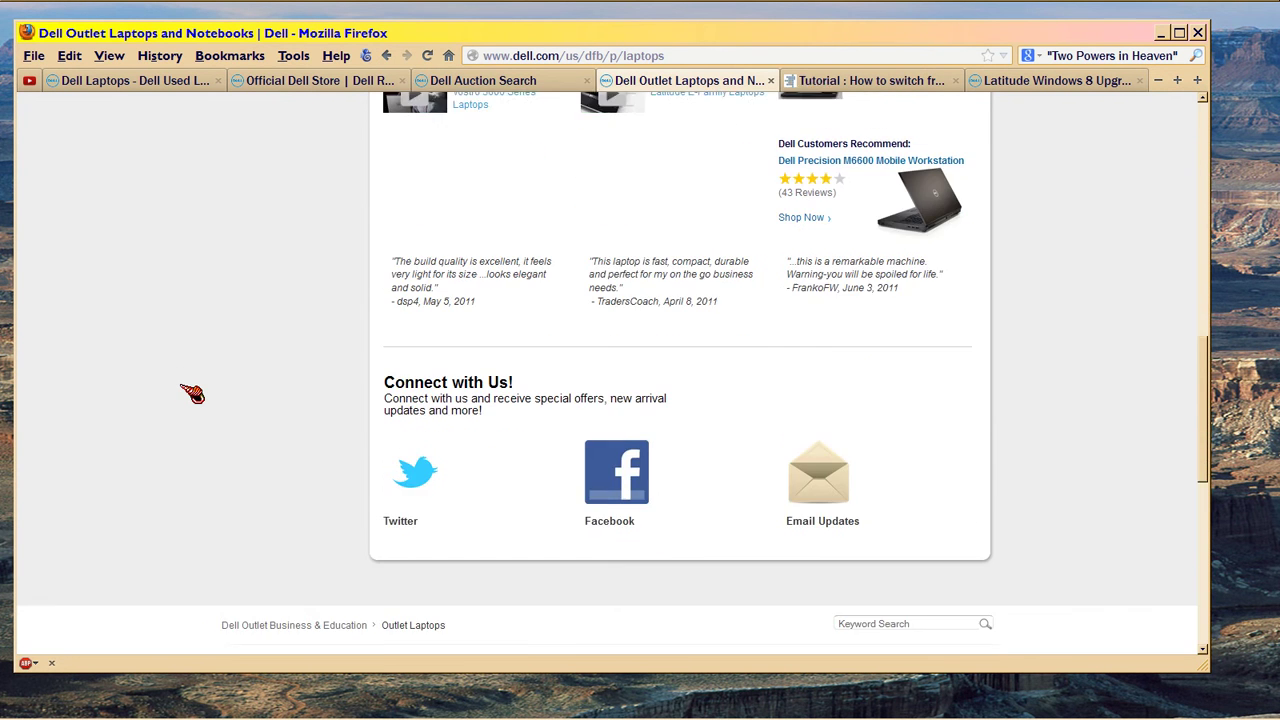
{"action": "scroll", "coordinate": [192, 394], "scroll_direction": "up", "scroll_amount": 2}
{"action": "scroll", "coordinate": [192, 394], "scroll_direction": "up", "scroll_amount": 2}
{"action": "scroll", "coordinate": [192, 394], "scroll_direction": "up", "scroll_amount": 2}
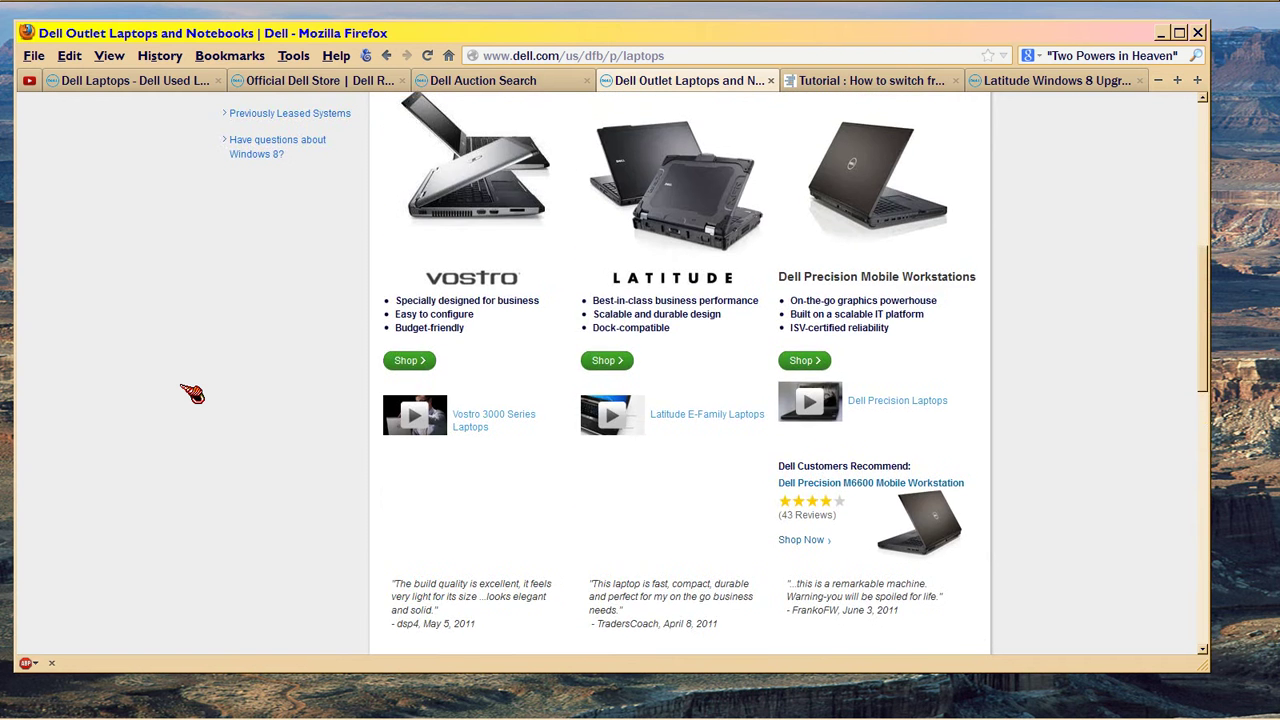
{"action": "scroll", "coordinate": [192, 394], "scroll_direction": "up", "scroll_amount": 2}
{"action": "scroll", "coordinate": [192, 394], "scroll_direction": "up", "scroll_amount": 2}
{"action": "scroll", "coordinate": [192, 394], "scroll_direction": "up", "scroll_amount": 1}
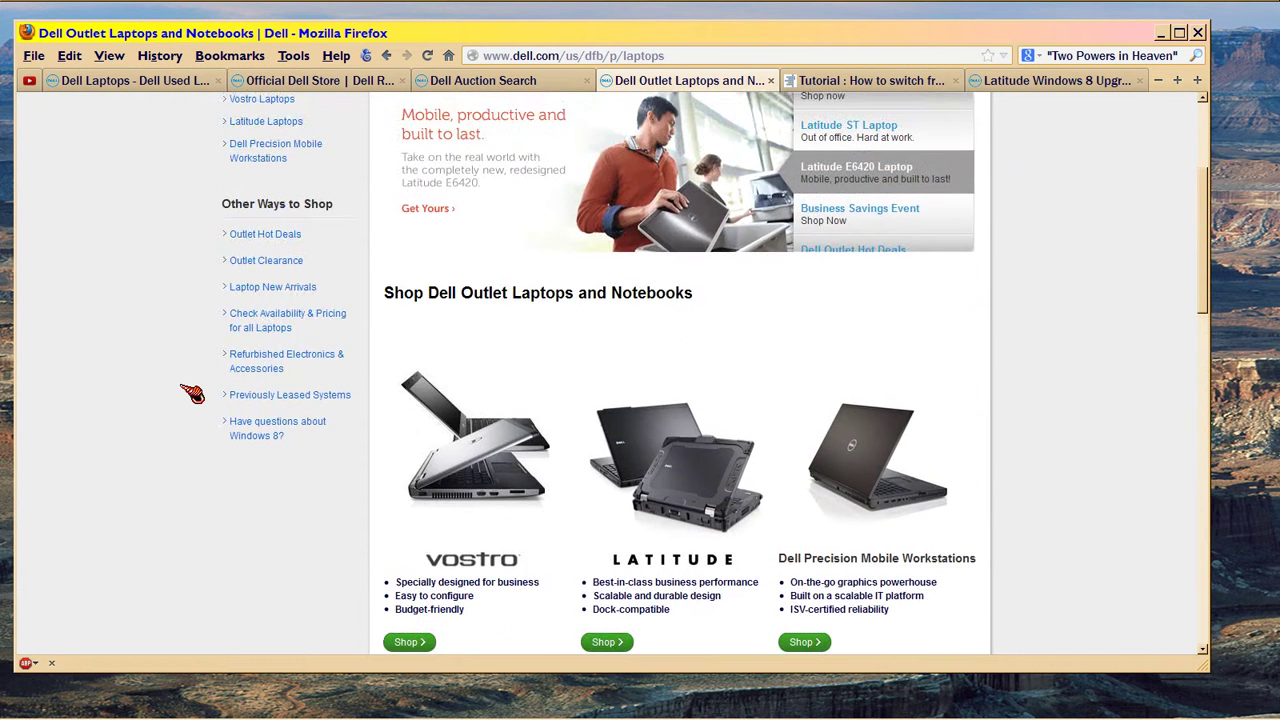
{"action": "scroll", "coordinate": [192, 394], "scroll_direction": "up", "scroll_amount": 3}
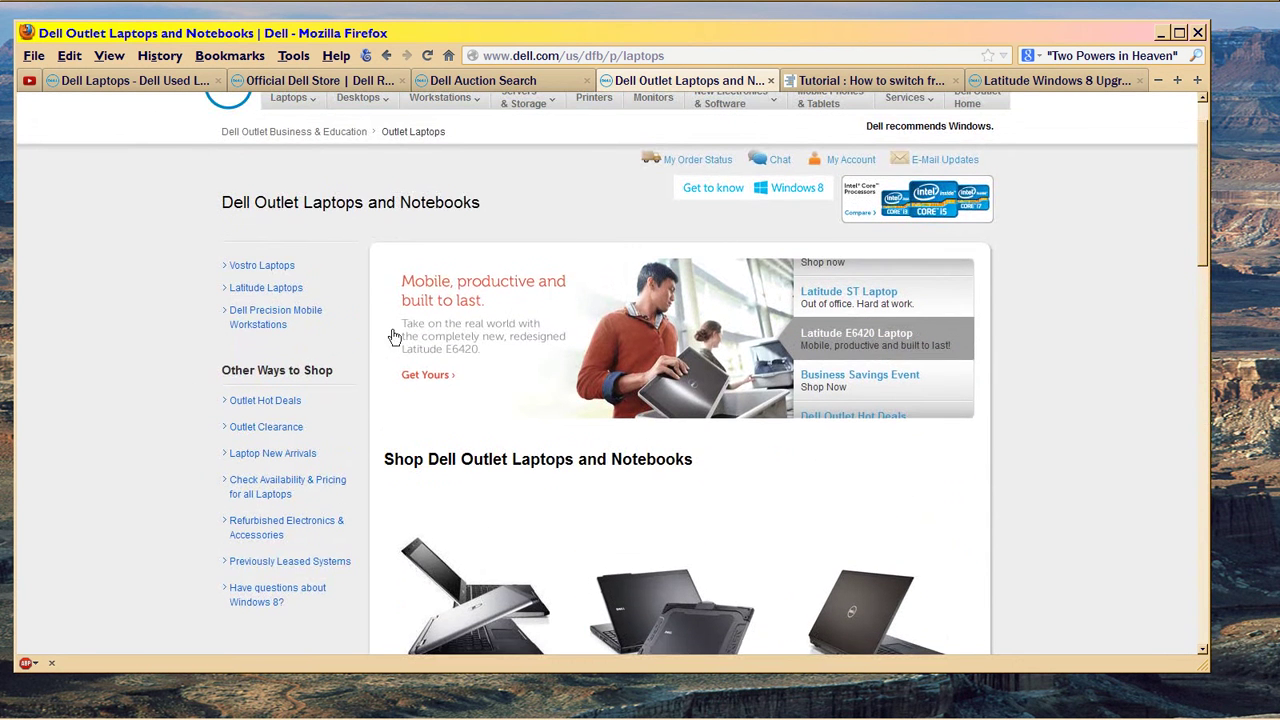
Step: Open the Business Savings Event from the rotating banner
{"action": "left_click", "coordinate": [873, 385]}
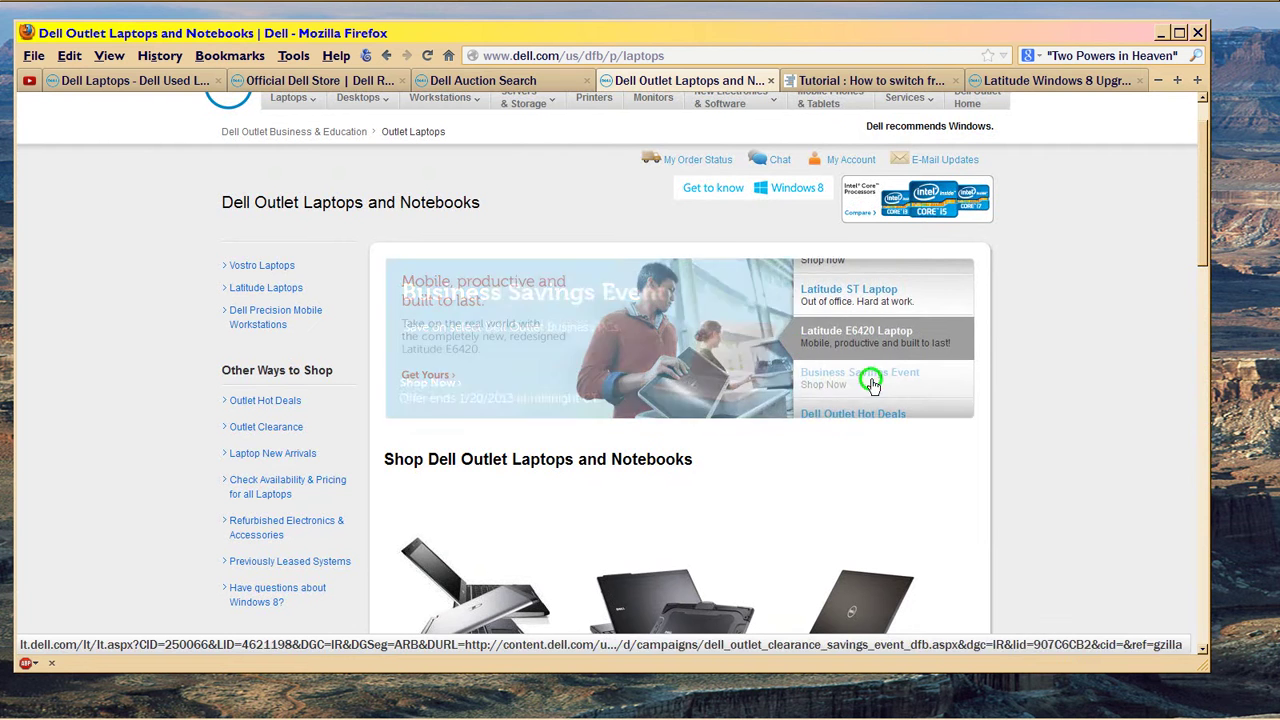
Step: Open the Business Savings Event page and select the T3600 and M4600 offer texts
{"action": "left_click", "coordinate": [582, 364]}
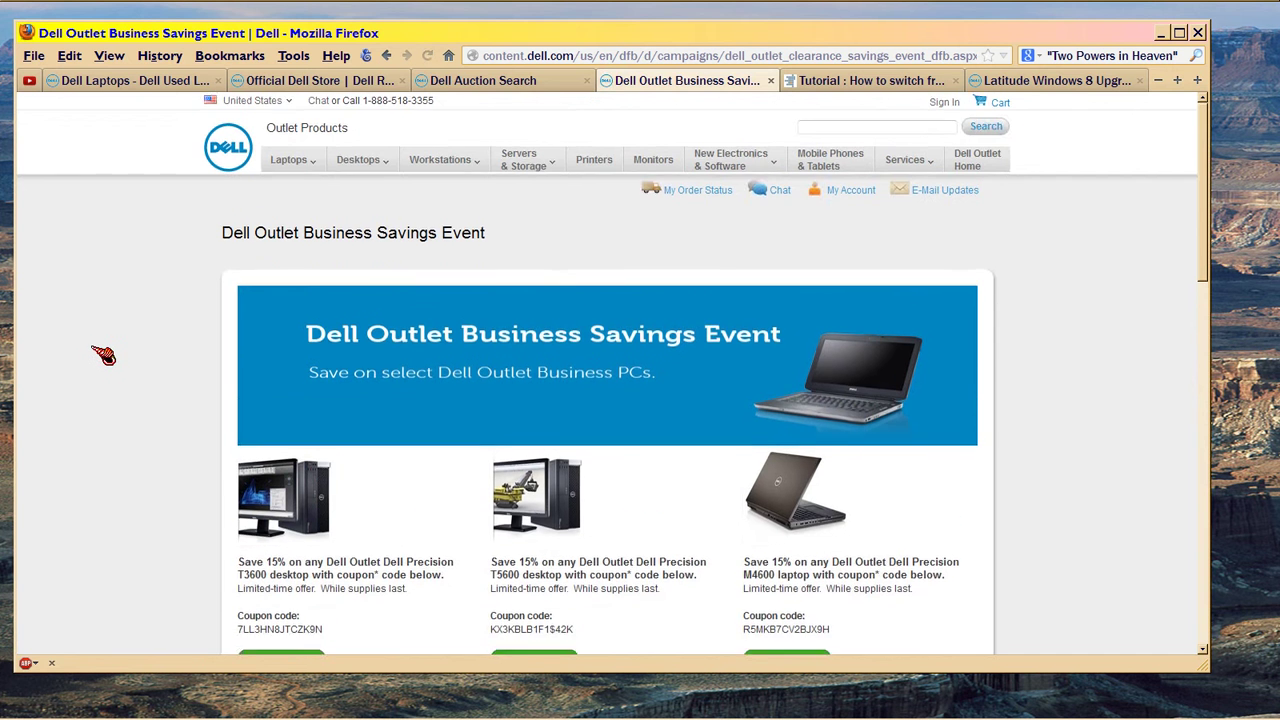
{"action": "scroll", "coordinate": [100, 355], "scroll_direction": "down", "scroll_amount": 2}
{"action": "scroll", "coordinate": [103, 355], "scroll_direction": "down", "scroll_amount": 4}
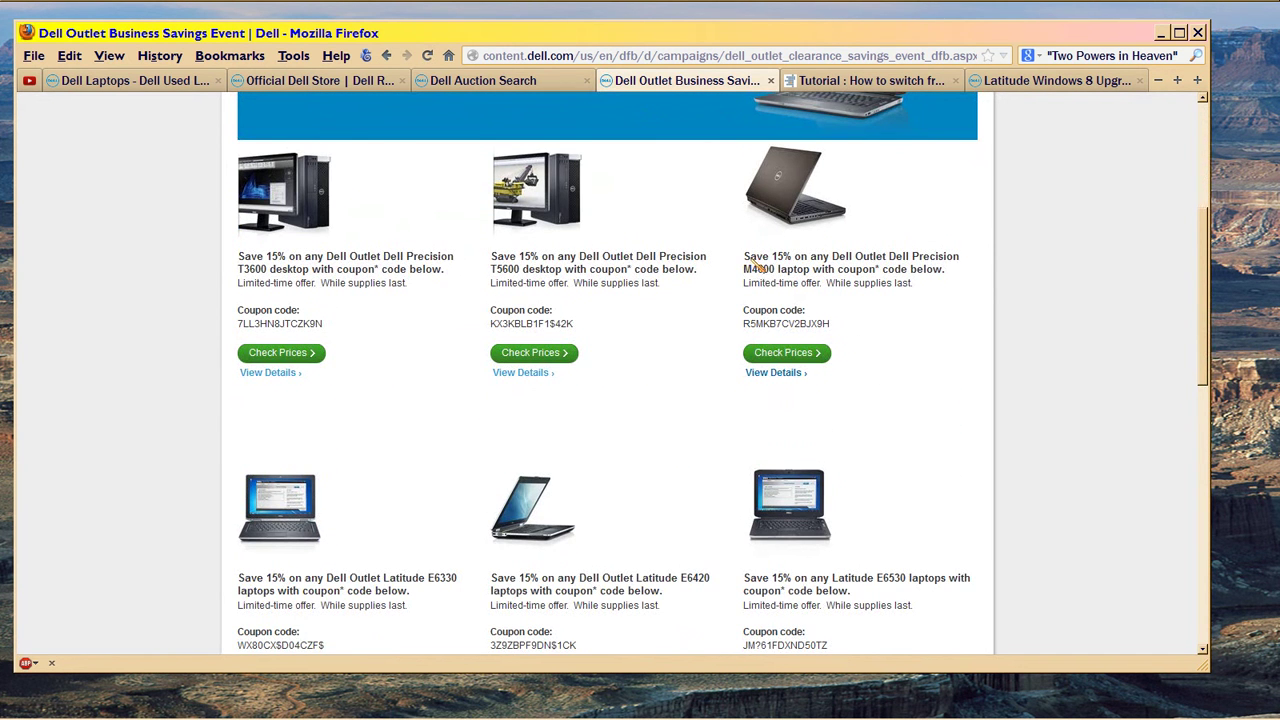
{"action": "left_click_drag", "start_coordinate": [745, 259], "coordinate": [936, 290]}
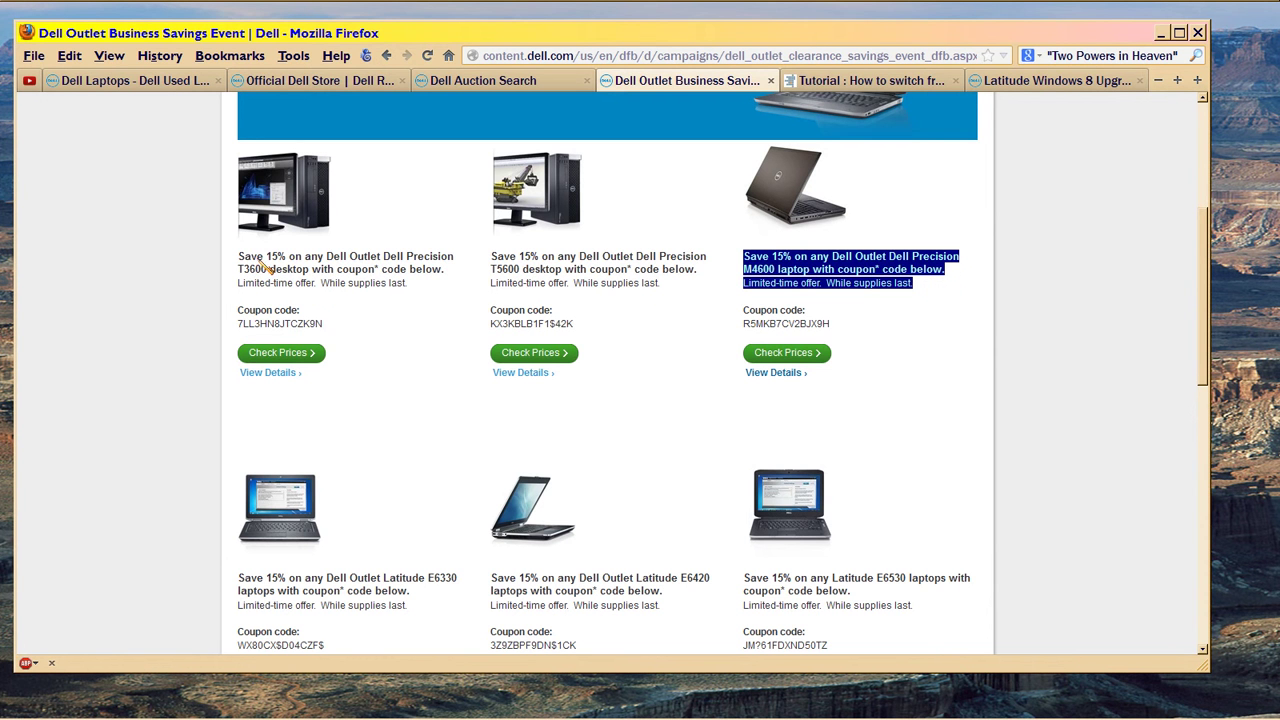
{"action": "left_click_drag", "start_coordinate": [243, 262], "coordinate": [505, 262]}
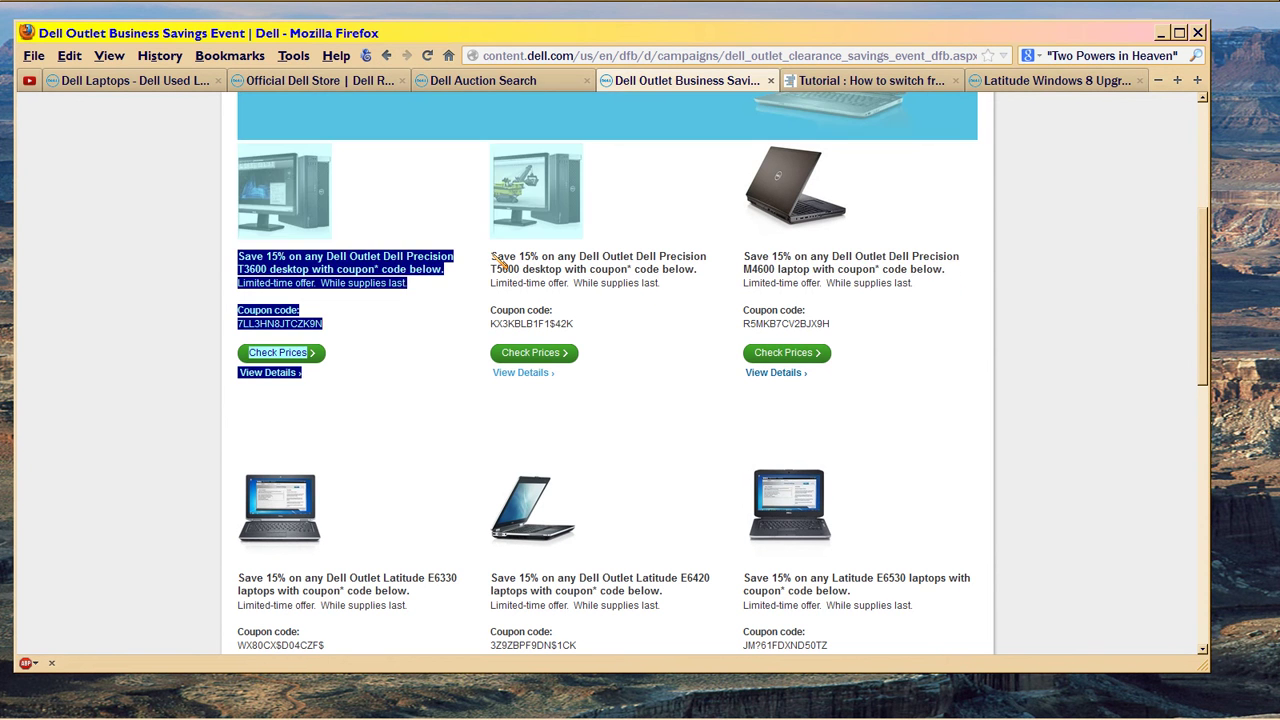
{"action": "left_click", "coordinate": [578, 260]}
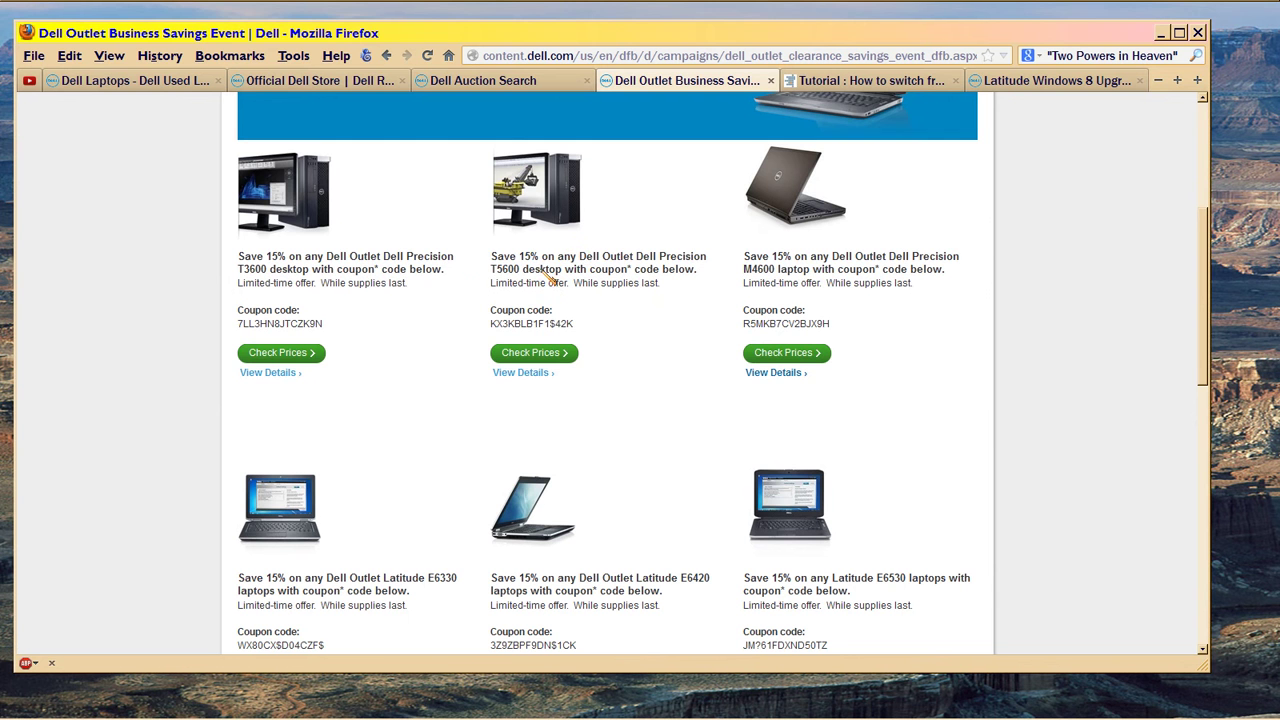
{"action": "left_click", "coordinate": [752, 270], "text": "shift"}
{"action": "left_click", "coordinate": [766, 268]}
{"action": "left_click", "coordinate": [774, 270]}
{"action": "left_click_drag", "start_coordinate": [776, 270], "coordinate": [744, 272]}
{"action": "scroll", "coordinate": [701, 315], "scroll_direction": "down", "scroll_amount": 2}
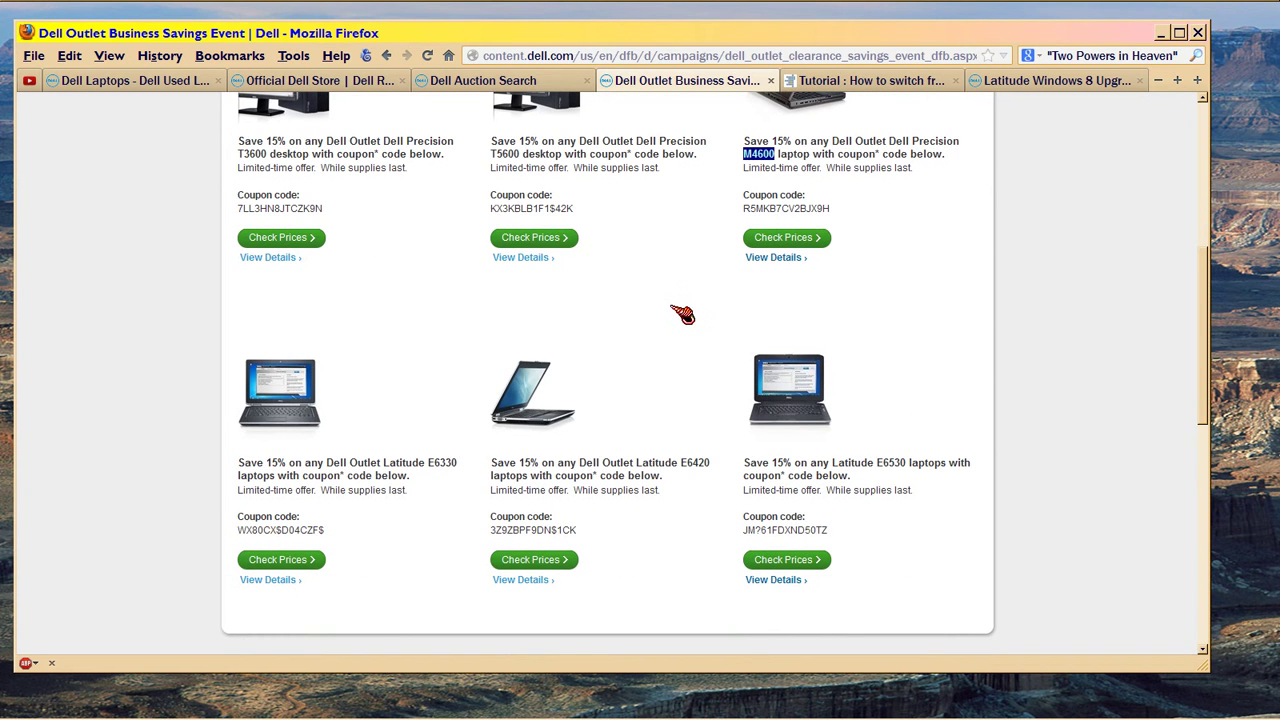
{"action": "scroll", "coordinate": [682, 315], "scroll_direction": "down", "scroll_amount": 2}
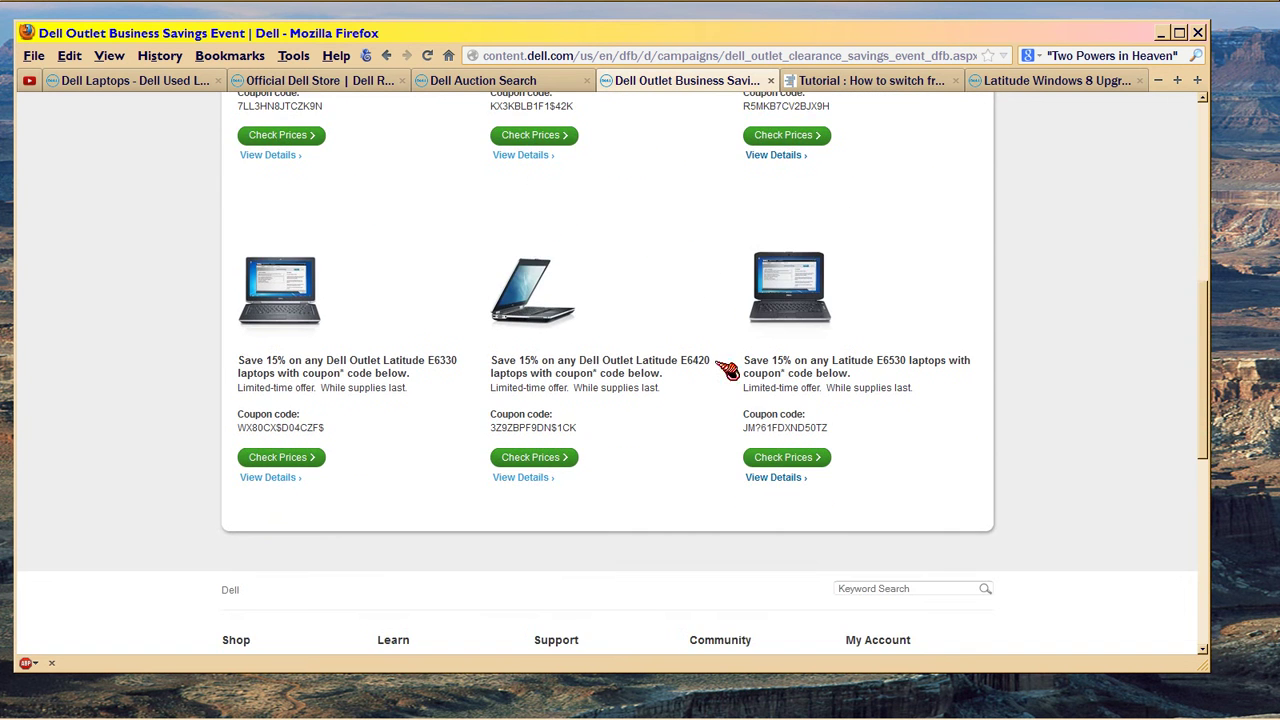
{"action": "left_click_drag", "start_coordinate": [745, 362], "coordinate": [985, 380]}
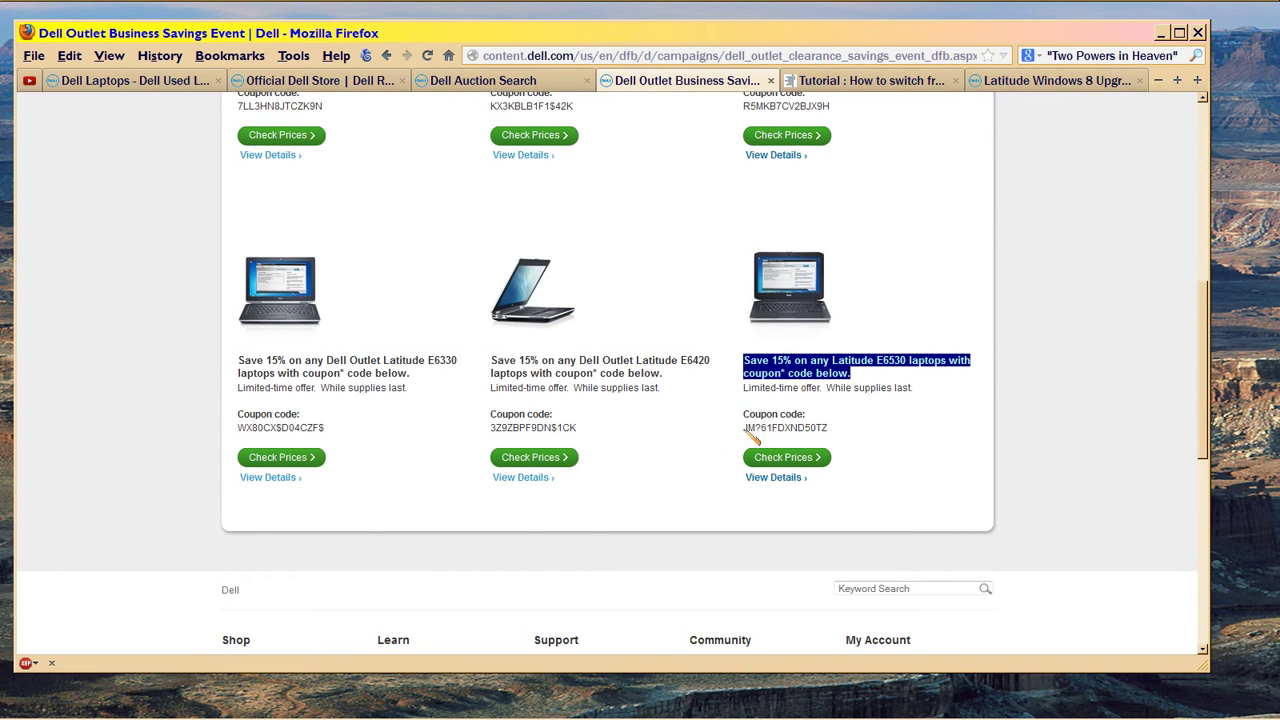
{"action": "left_click_drag", "start_coordinate": [742, 428], "coordinate": [835, 432]}
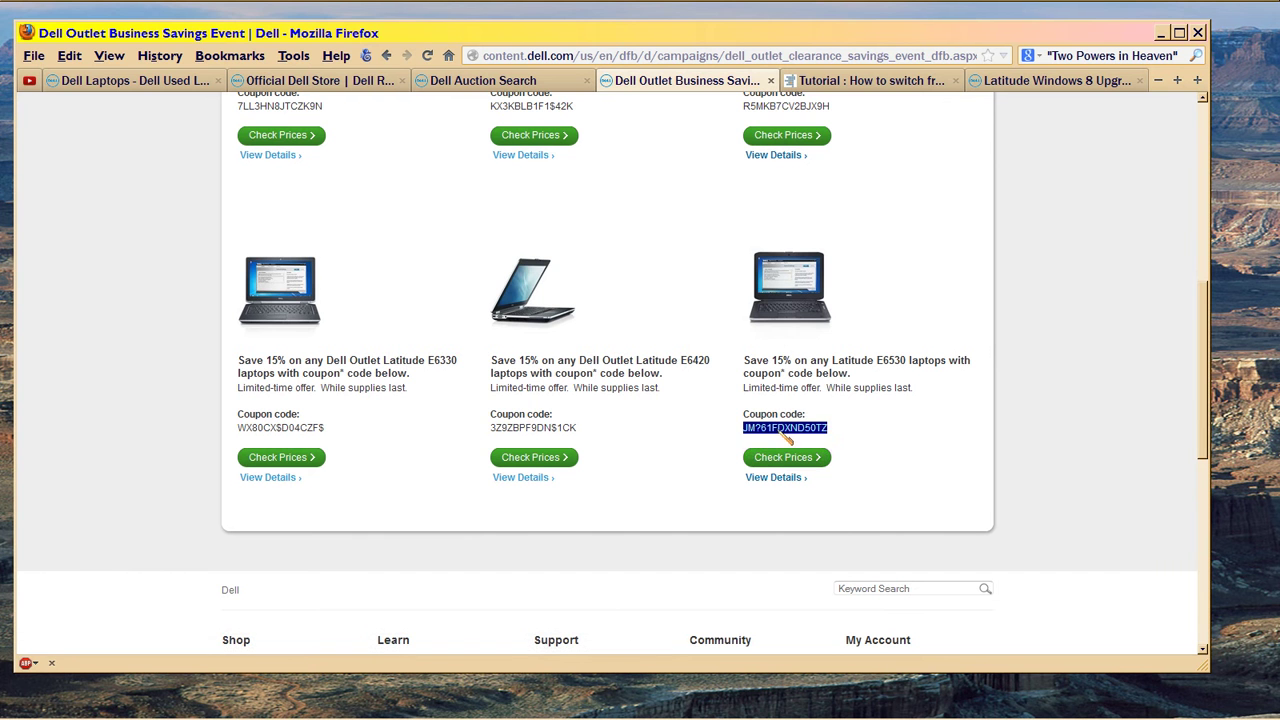
{"action": "left_click", "coordinate": [752, 437]}
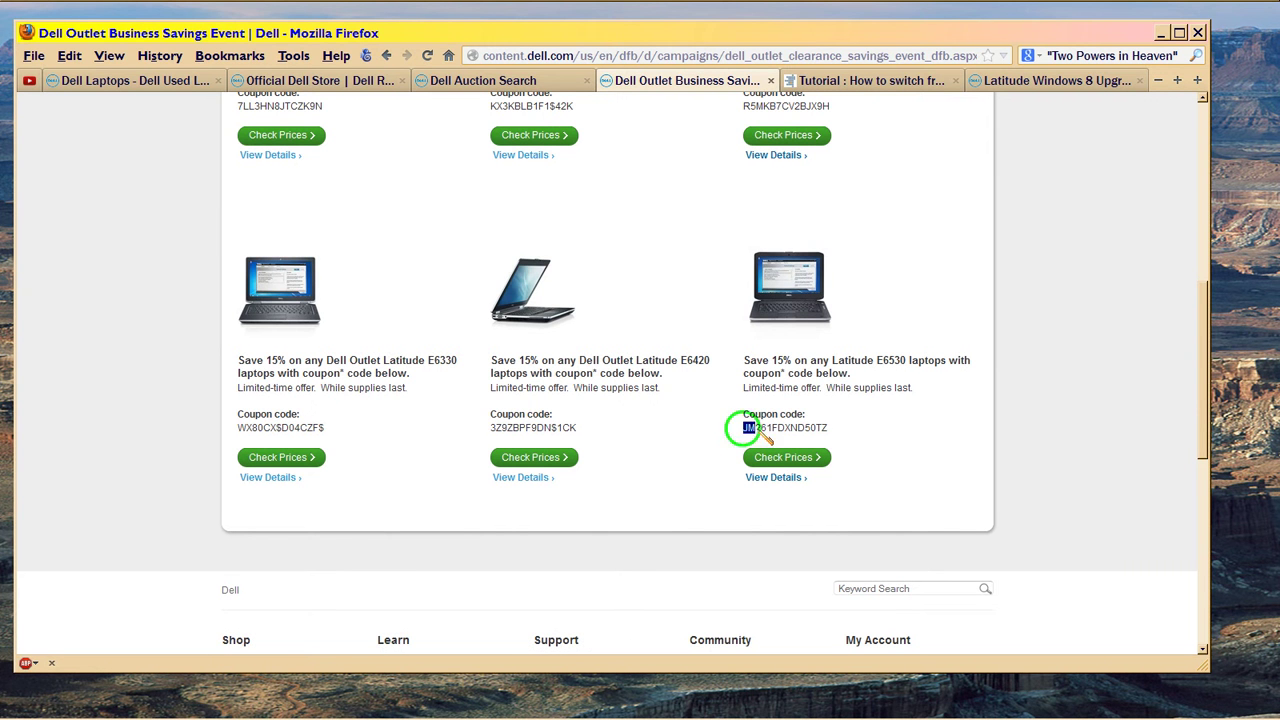
{"action": "left_click_drag", "start_coordinate": [745, 428], "coordinate": [850, 432]}
{"action": "scroll", "coordinate": [930, 435], "scroll_direction": "up", "scroll_amount": 1}
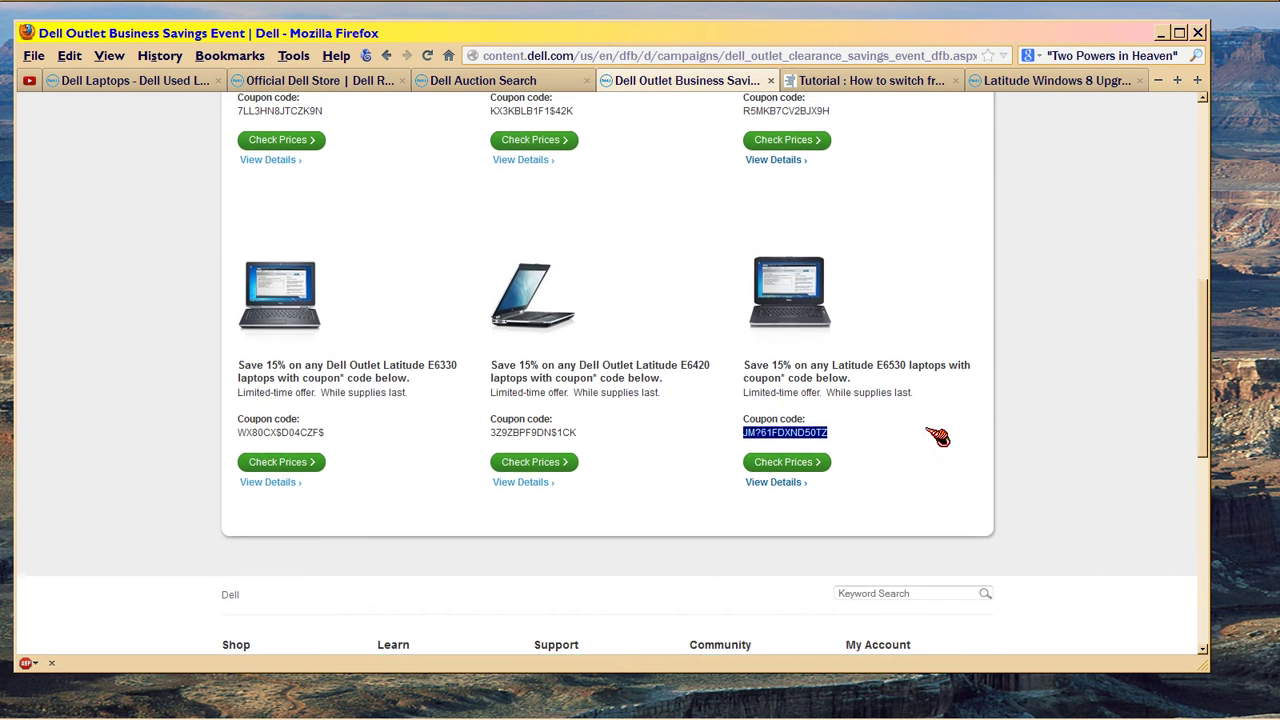
{"action": "left_click_drag", "start_coordinate": [1204, 398], "coordinate": [1202, 272]}
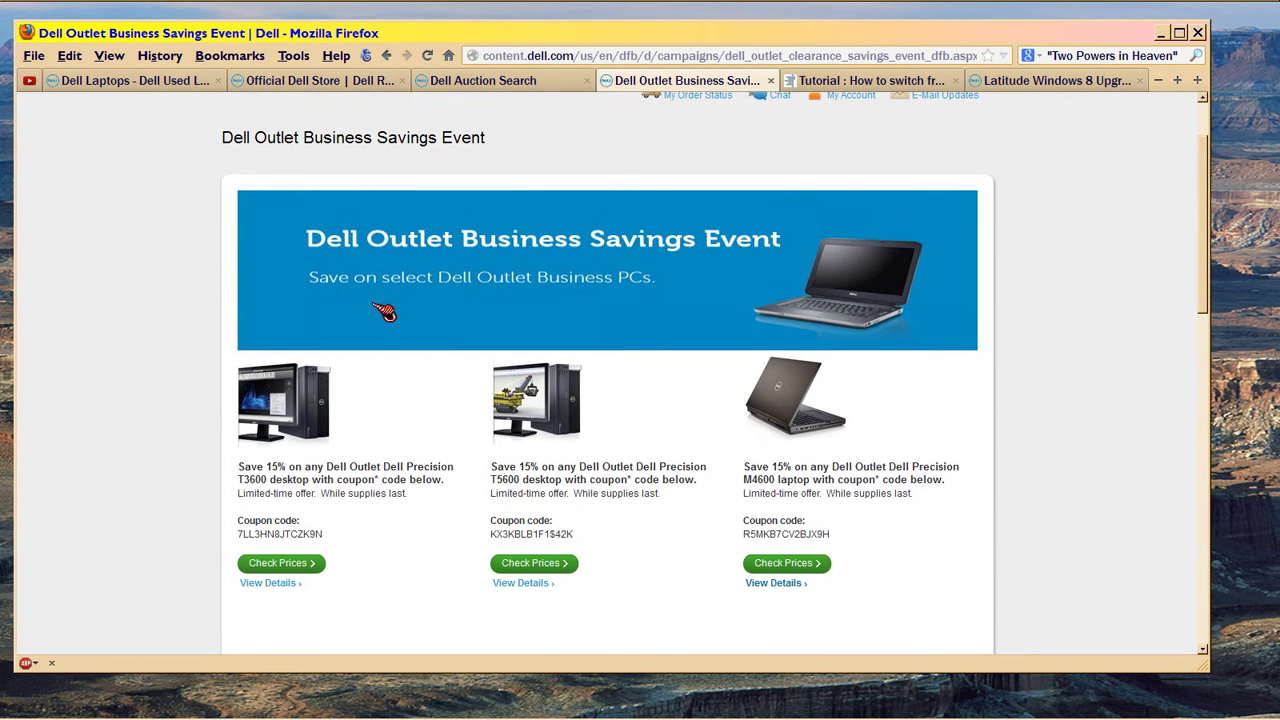
{"action": "left_click", "coordinate": [326, 86]}
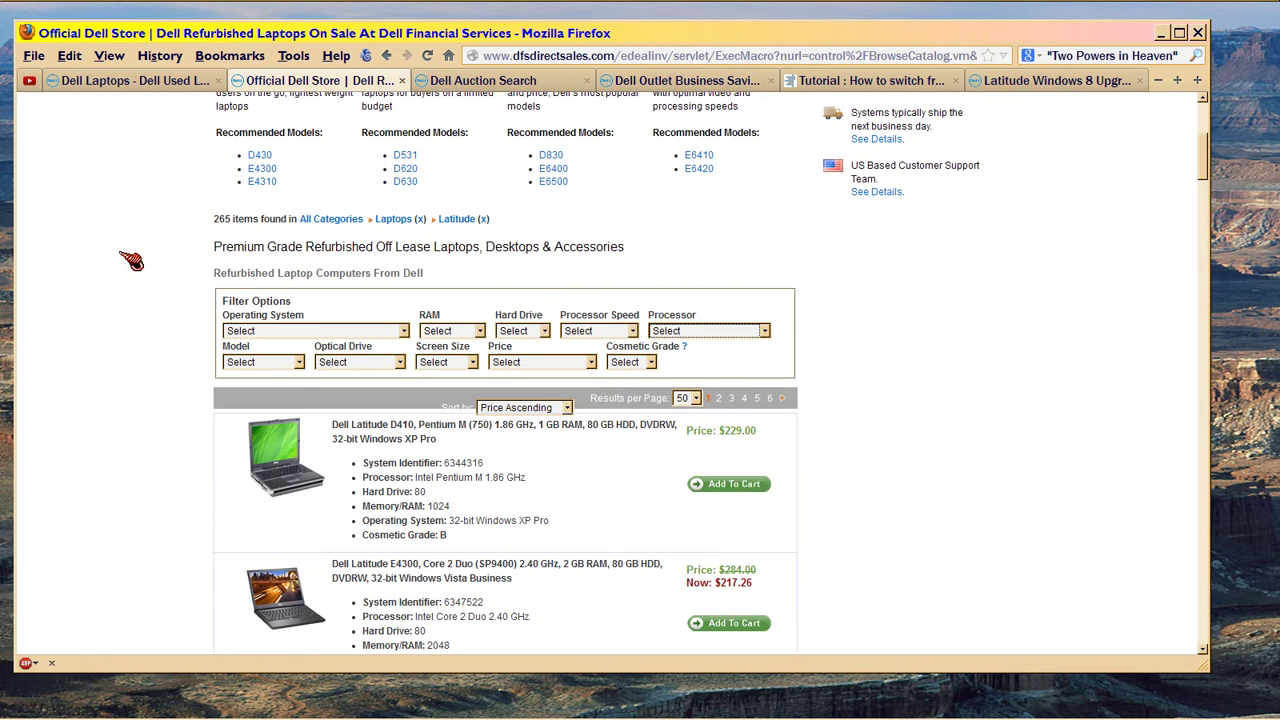
{"action": "left_click_drag", "start_coordinate": [1213, 187], "coordinate": [1213, 140]}
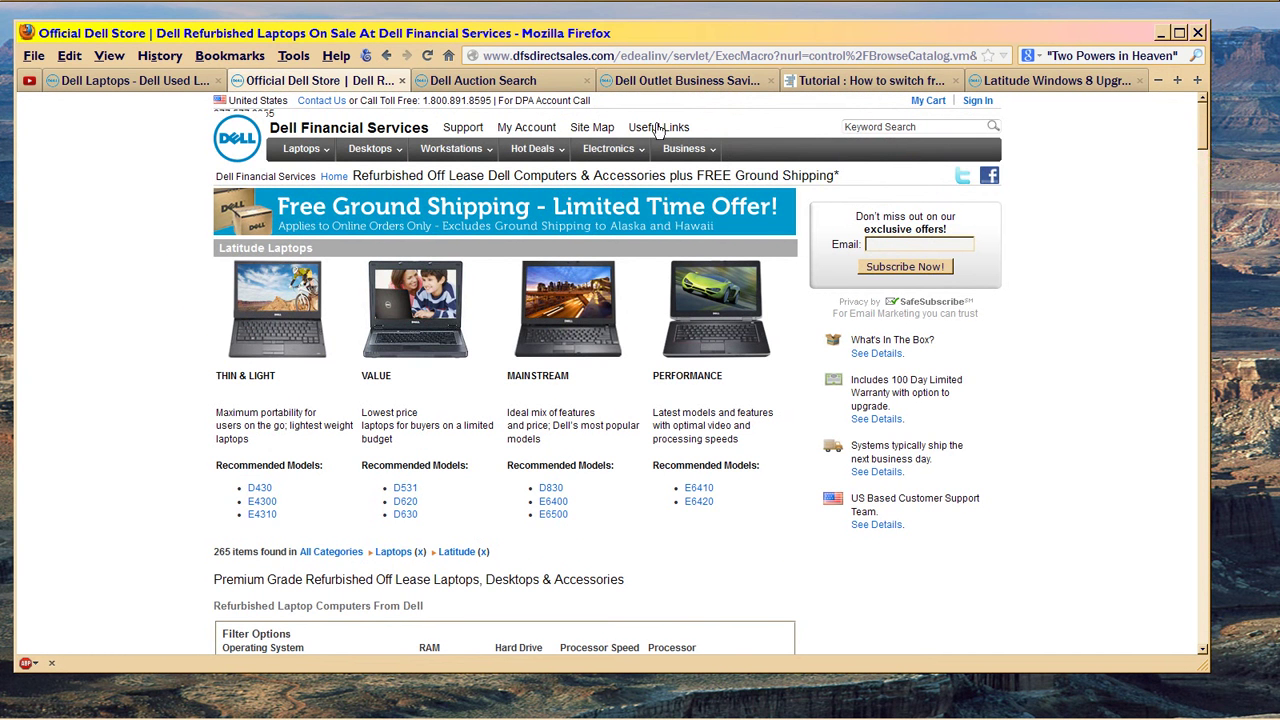
{"action": "left_click", "coordinate": [668, 84]}
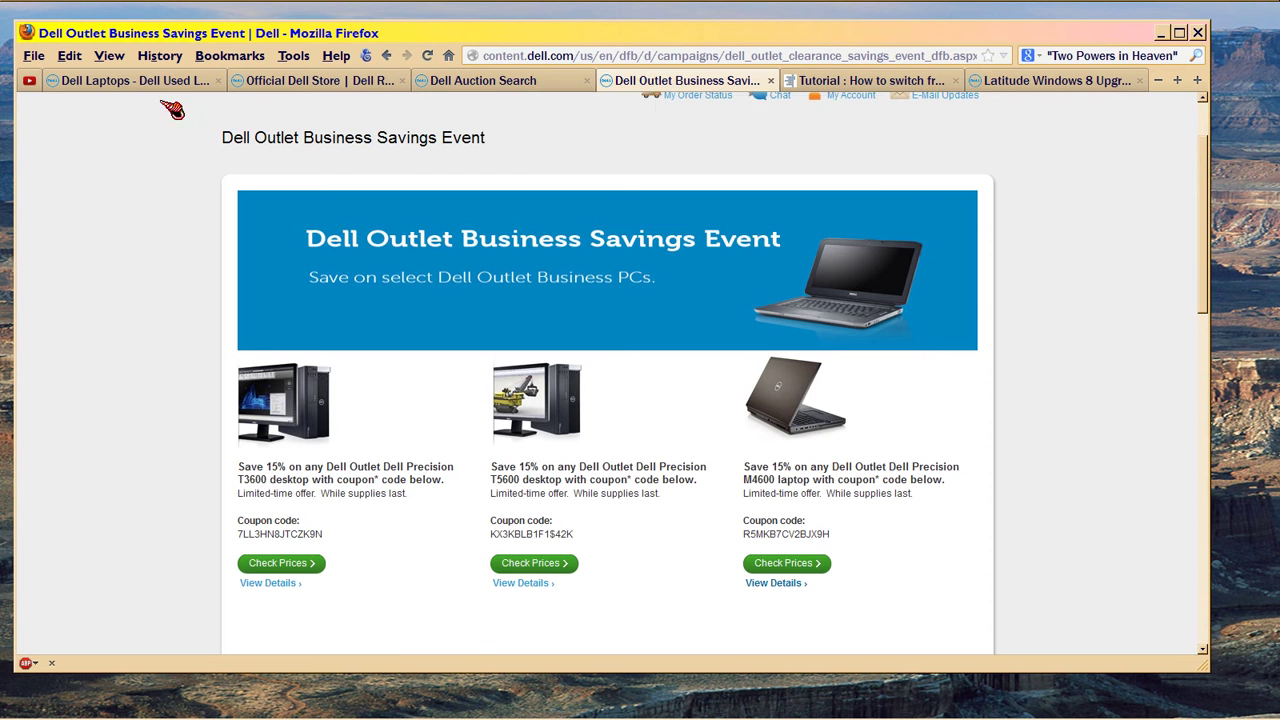
{"action": "left_click", "coordinate": [135, 84]}
{"action": "scroll", "coordinate": [118, 250], "scroll_direction": "up", "scroll_amount": 2}
{"action": "scroll", "coordinate": [122, 305], "scroll_direction": "up", "scroll_amount": 2}
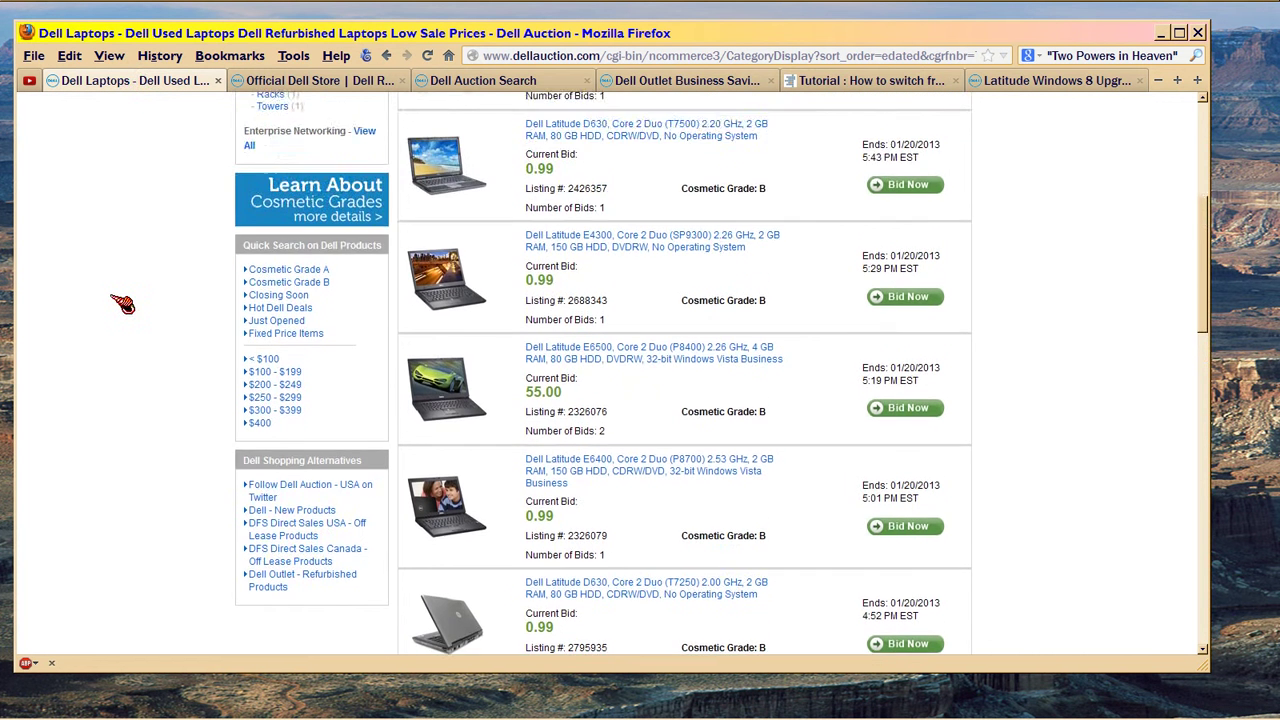
{"action": "scroll", "coordinate": [122, 305], "scroll_direction": "up", "scroll_amount": 3}
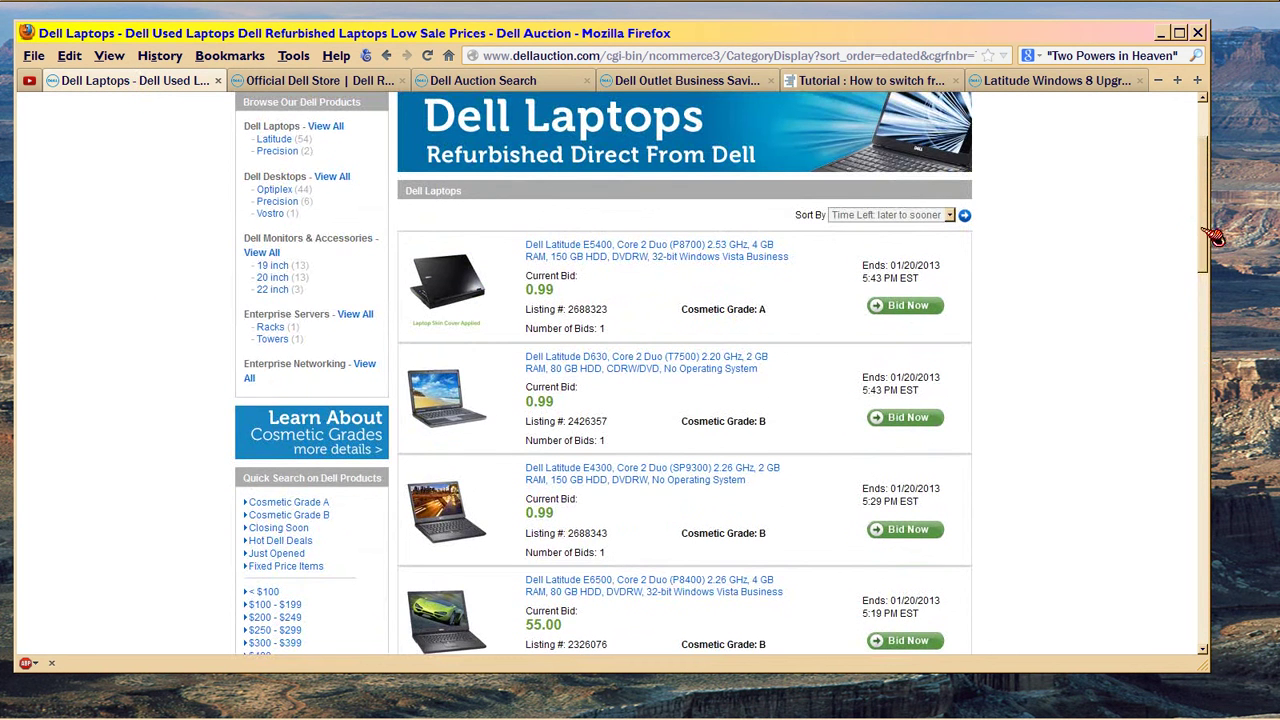
{"action": "scroll", "coordinate": [1200, 228], "scroll_direction": "up", "scroll_amount": 2}
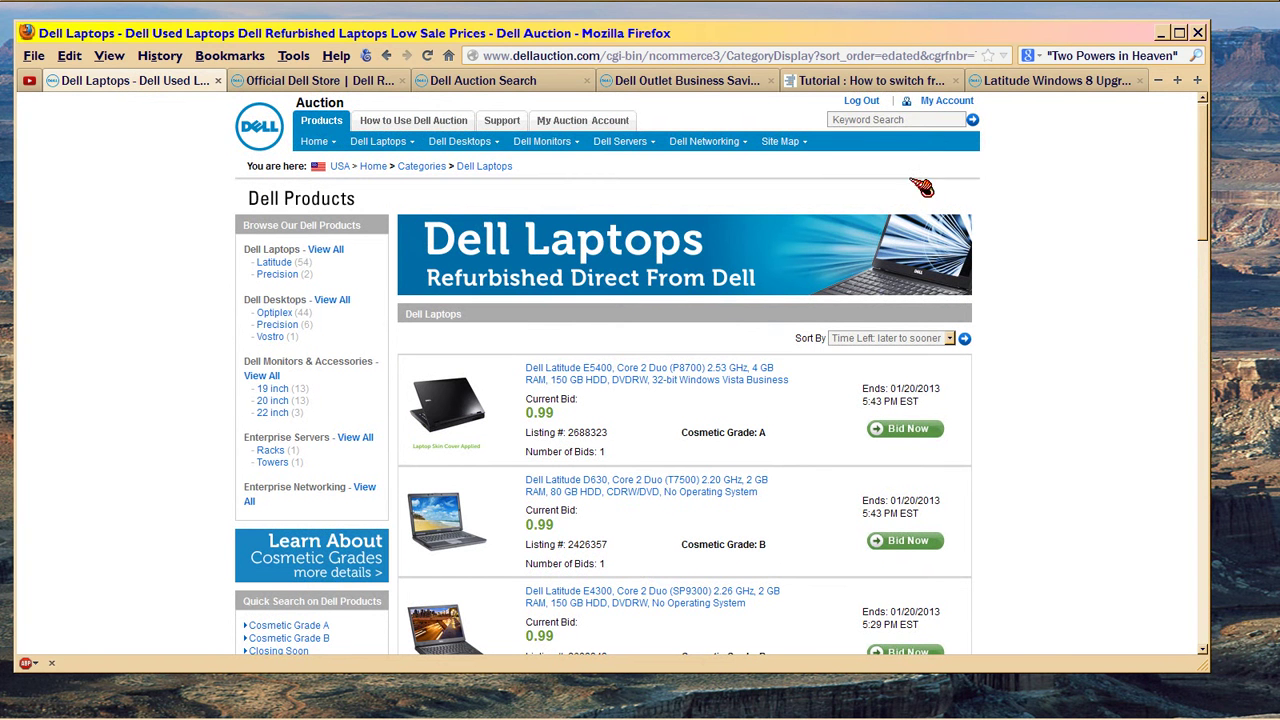
{"action": "left_click", "coordinate": [692, 82]}
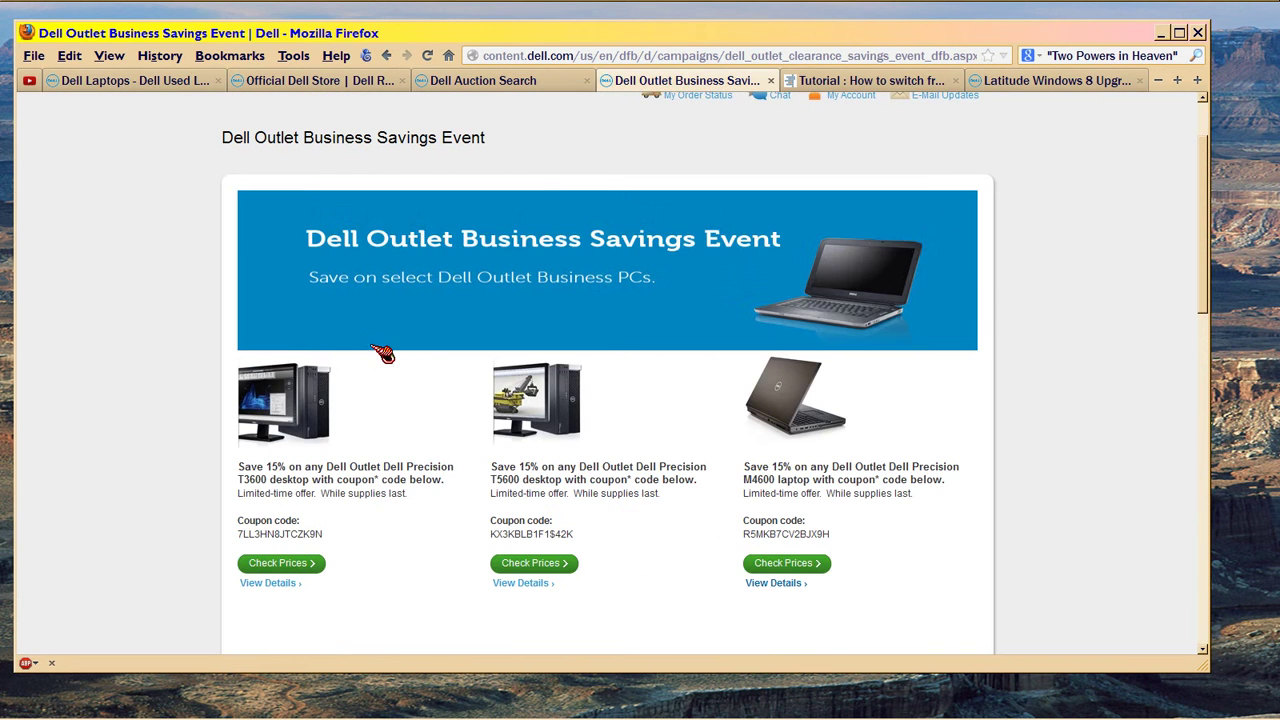
{"action": "scroll", "coordinate": [383, 352], "scroll_direction": "down", "scroll_amount": 2}
{"action": "scroll", "coordinate": [375, 350], "scroll_direction": "down", "scroll_amount": 2}
{"action": "scroll", "coordinate": [372, 349], "scroll_direction": "down", "scroll_amount": 2}
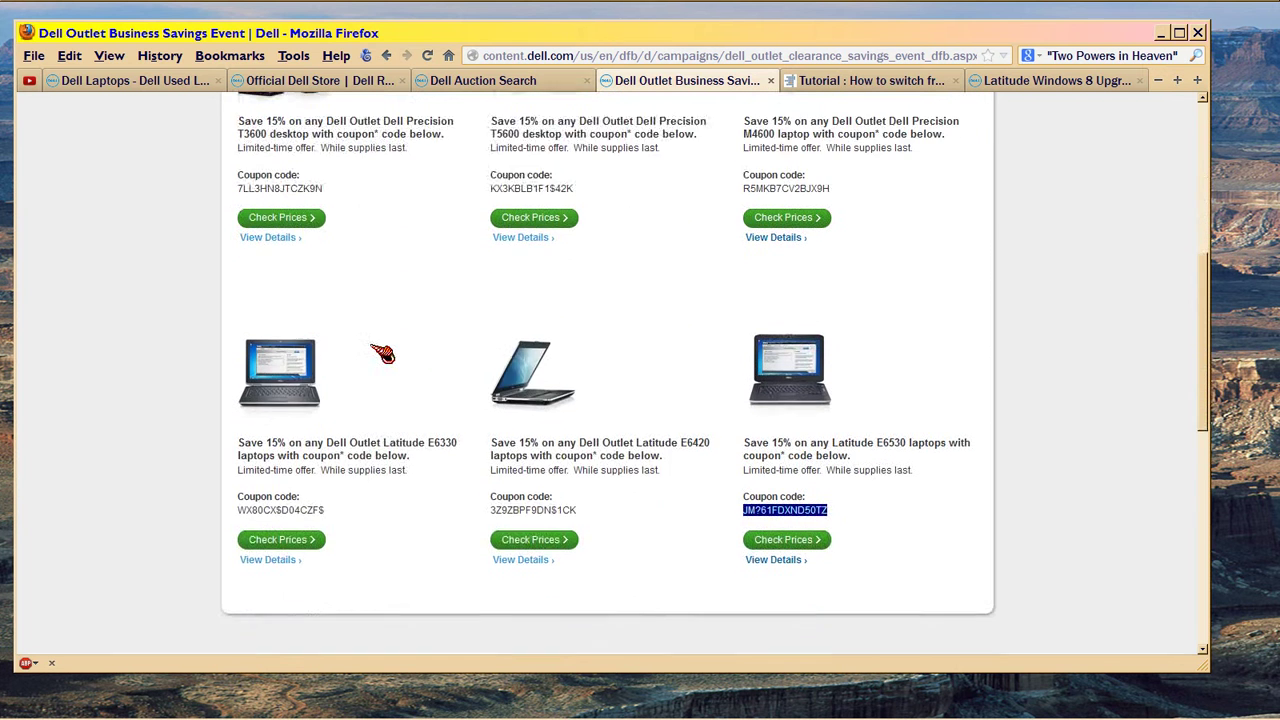
{"action": "scroll", "coordinate": [378, 350], "scroll_direction": "down", "scroll_amount": 2}
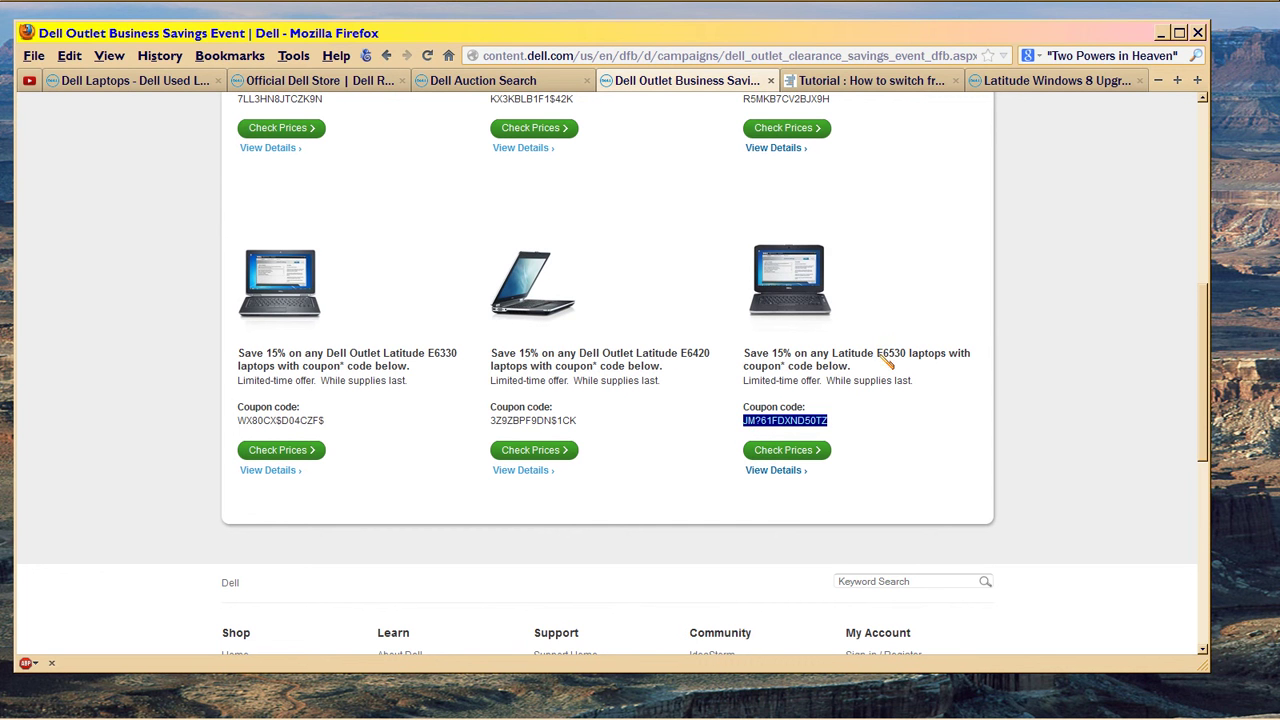
Step: Copy the E6530 coupon code and check outlet prices for Latitude E6530 laptops
{"action": "left_click_drag", "start_coordinate": [875, 354], "coordinate": [910, 358]}
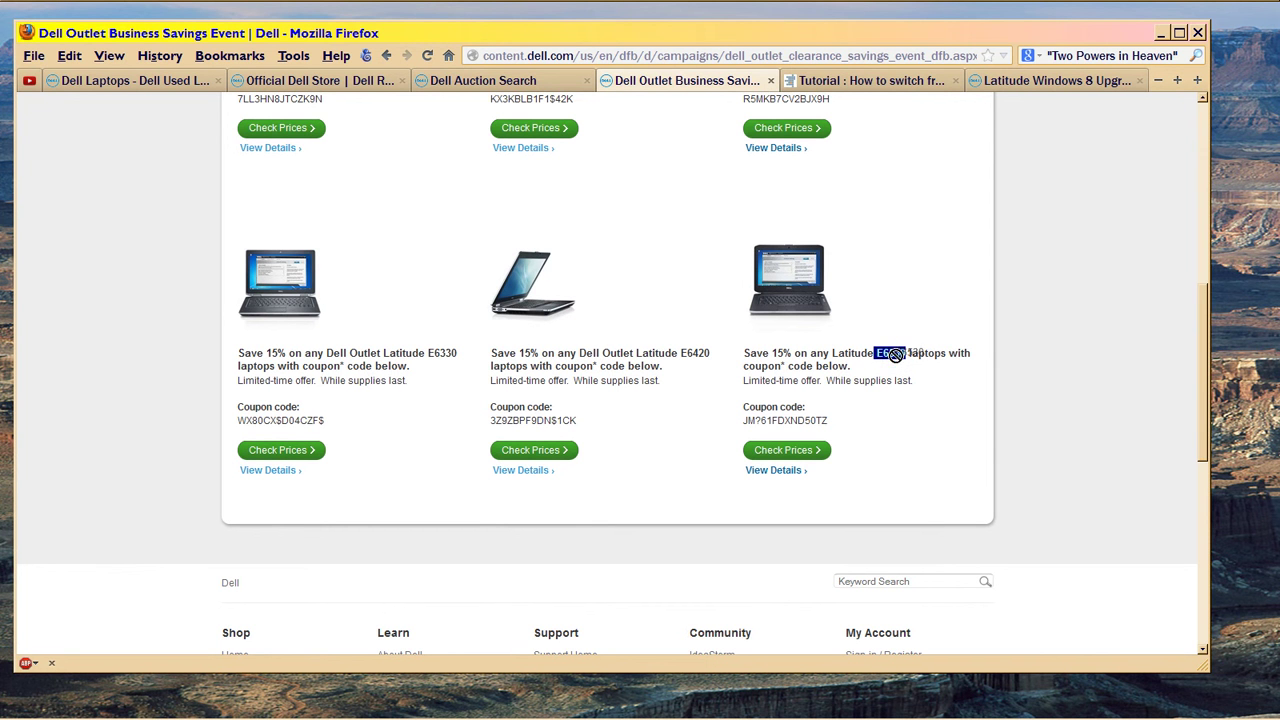
{"action": "left_click_drag", "start_coordinate": [908, 356], "coordinate": [878, 358]}
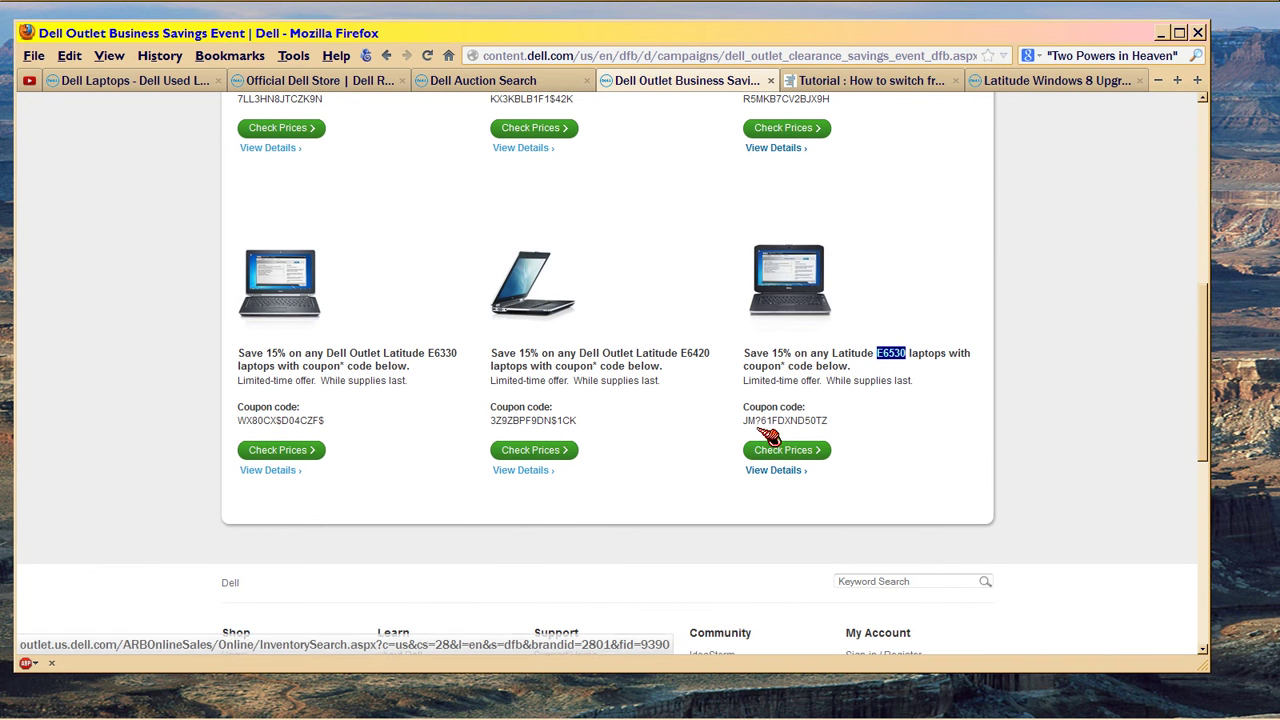
{"action": "left_click_drag", "start_coordinate": [745, 421], "coordinate": [841, 430]}
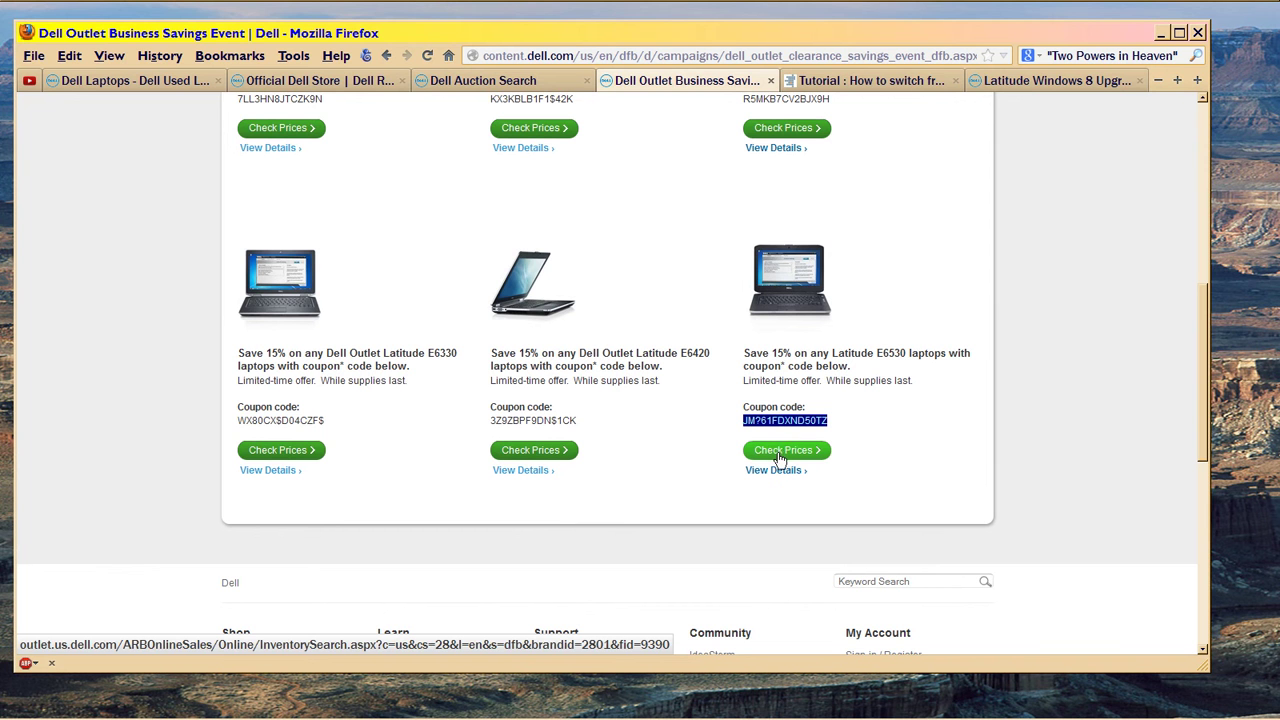
{"action": "right_click", "coordinate": [788, 427]}
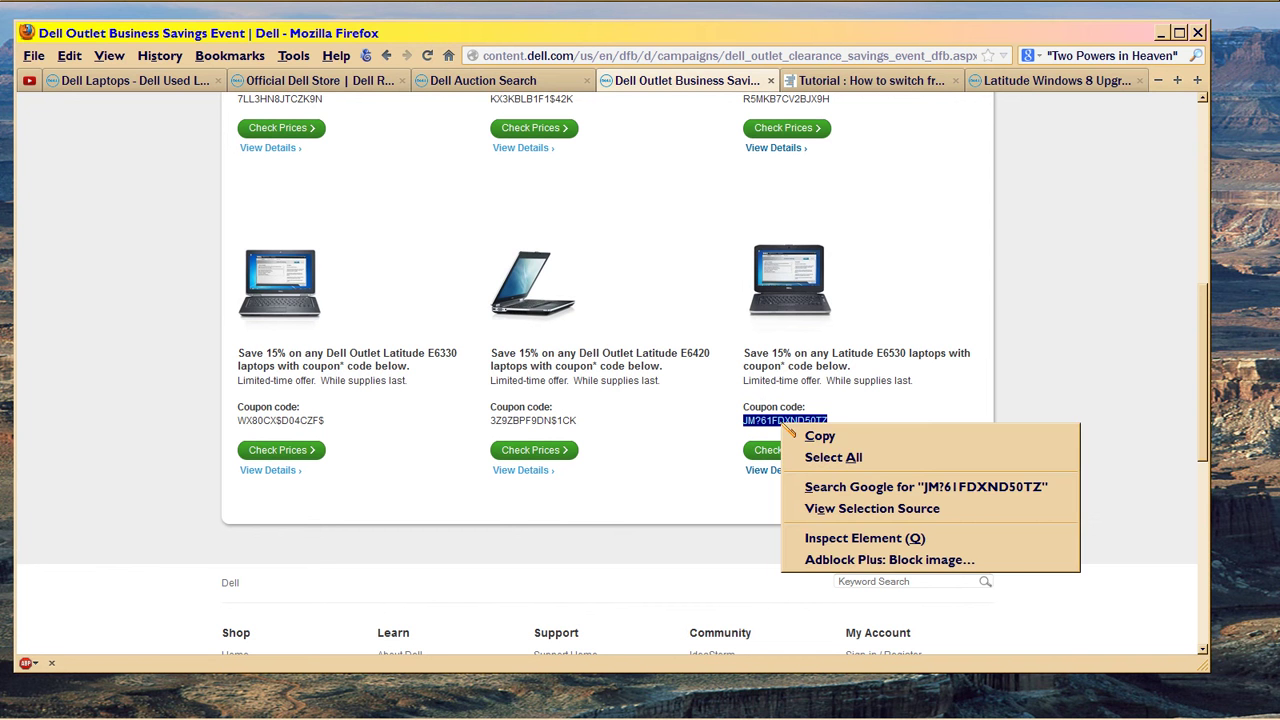
{"action": "left_click", "coordinate": [820, 437]}
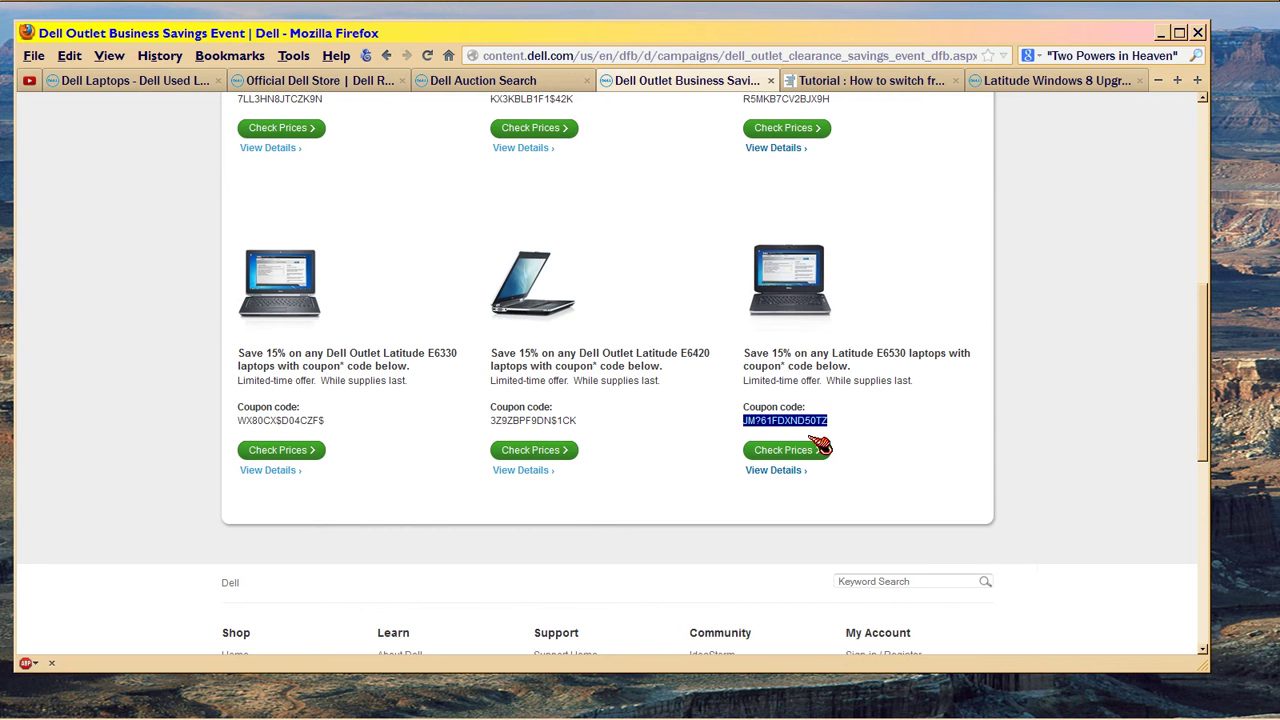
{"action": "left_click", "coordinate": [769, 459]}
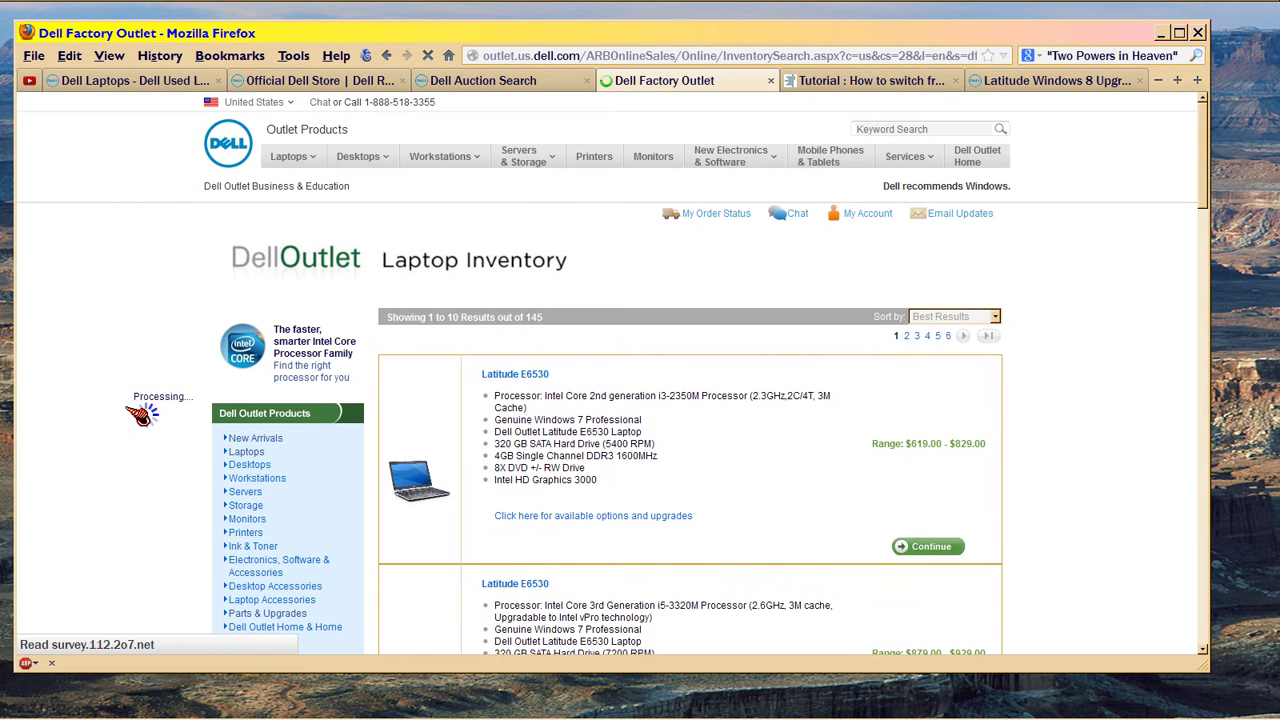
{"action": "scroll", "coordinate": [140, 415], "scroll_direction": "down", "scroll_amount": 2}
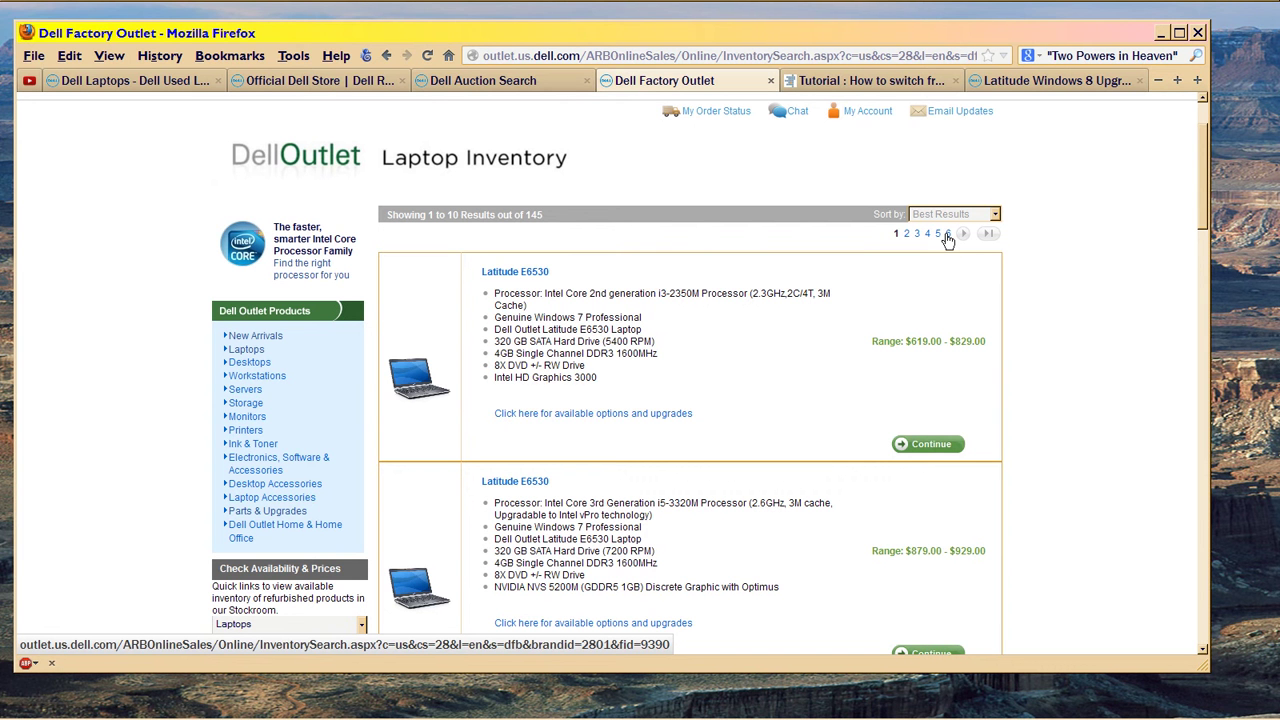
{"action": "scroll", "coordinate": [748, 422], "scroll_direction": "down", "scroll_amount": 2}
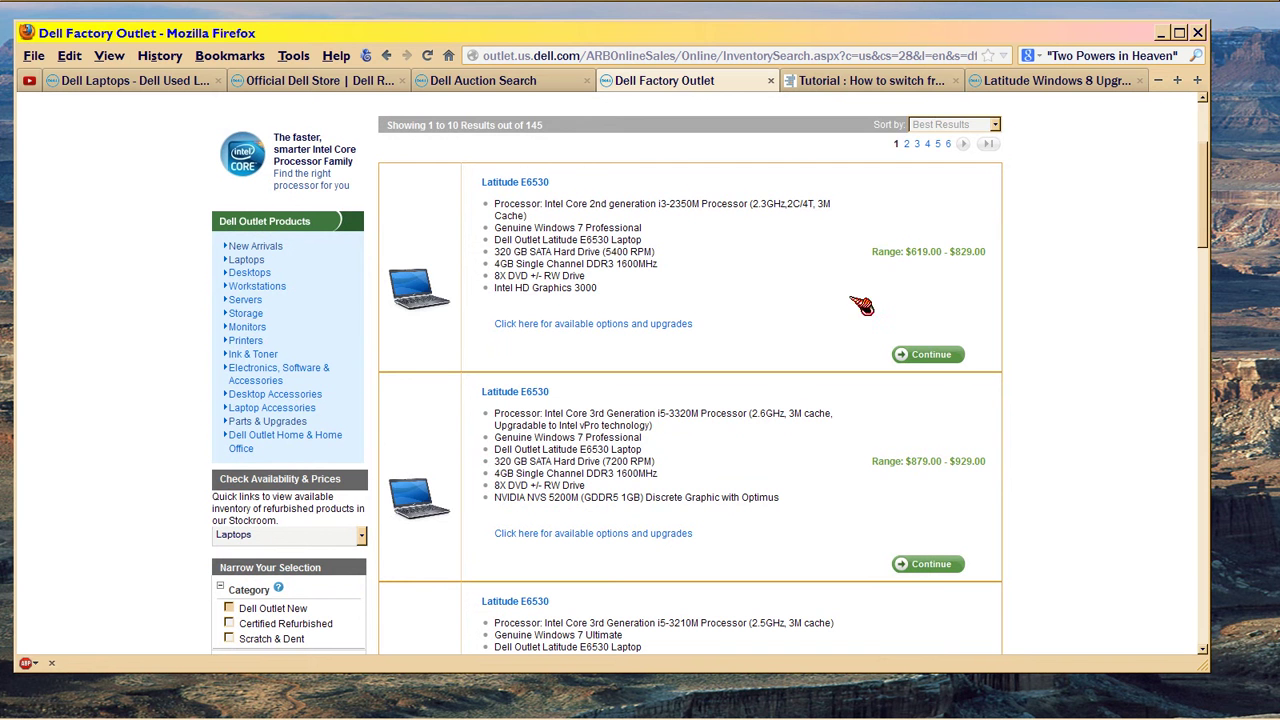
Step: Highlight the first price range and open the first Latitude E6530 listing
{"action": "left_click_drag", "start_coordinate": [872, 252], "coordinate": [988, 254]}
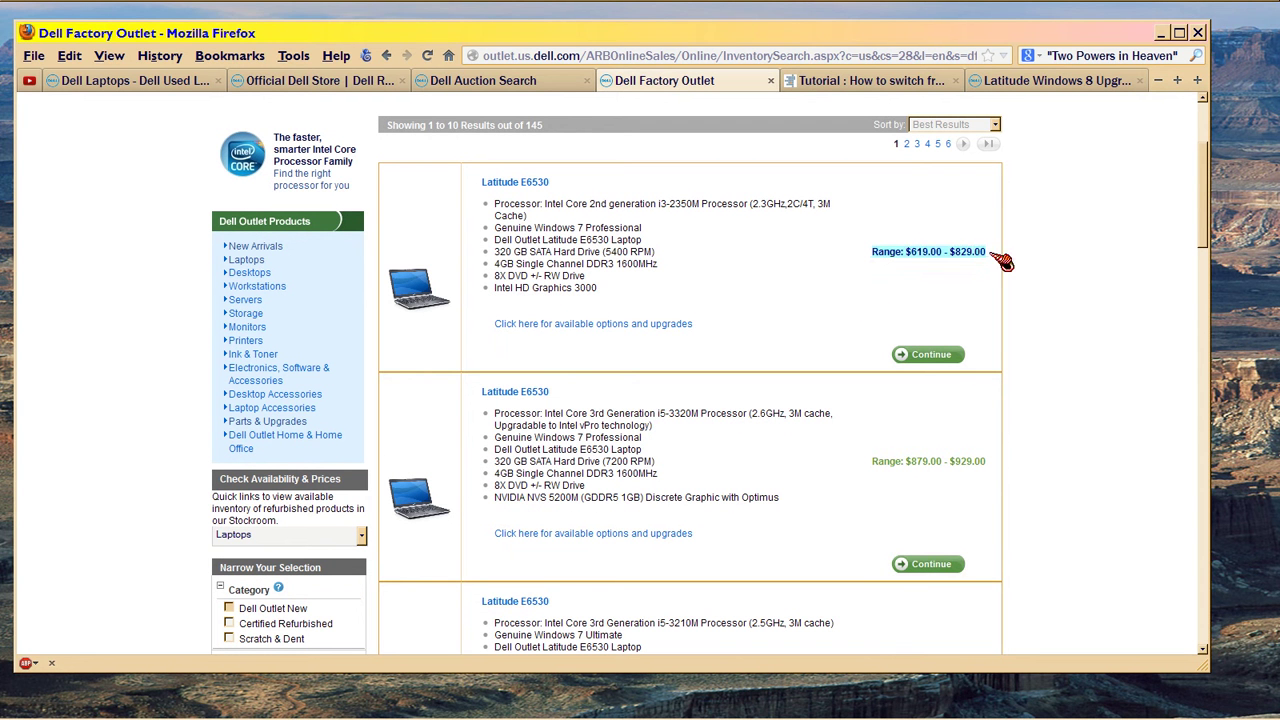
{"action": "left_click", "coordinate": [920, 356]}
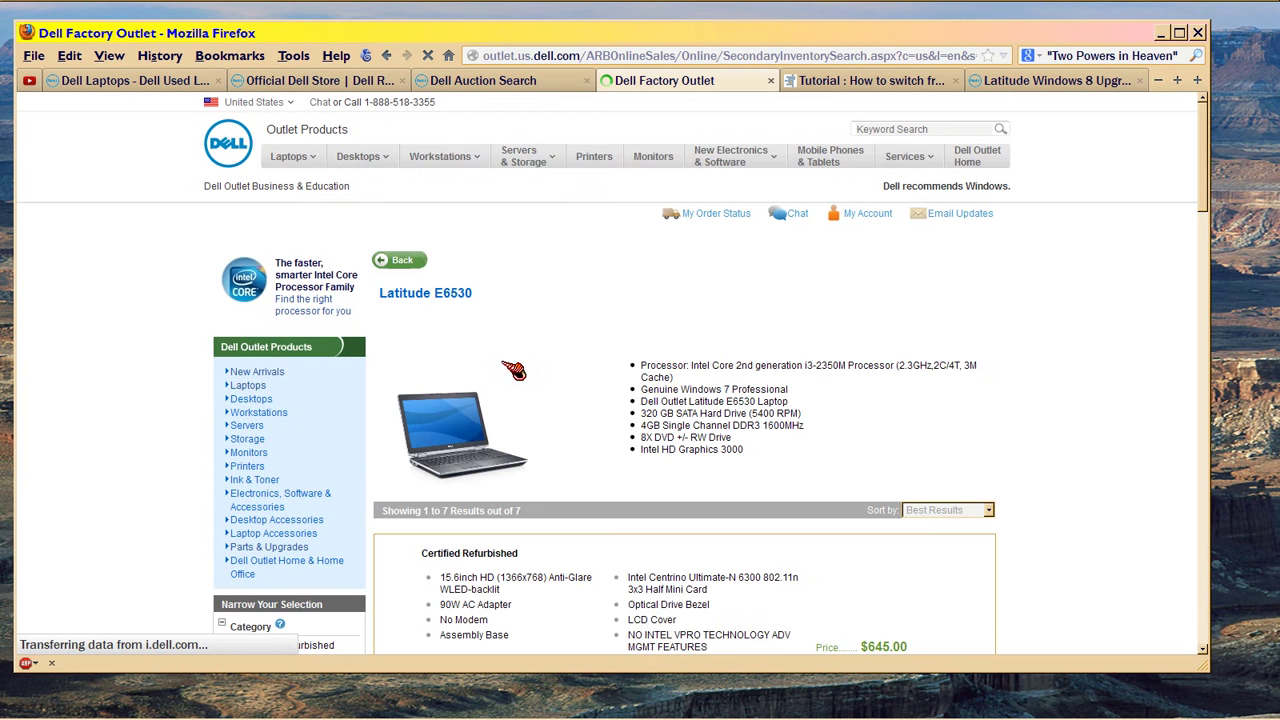
{"action": "scroll", "coordinate": [525, 368], "scroll_direction": "down", "scroll_amount": 2}
{"action": "scroll", "coordinate": [528, 368], "scroll_direction": "down", "scroll_amount": 2}
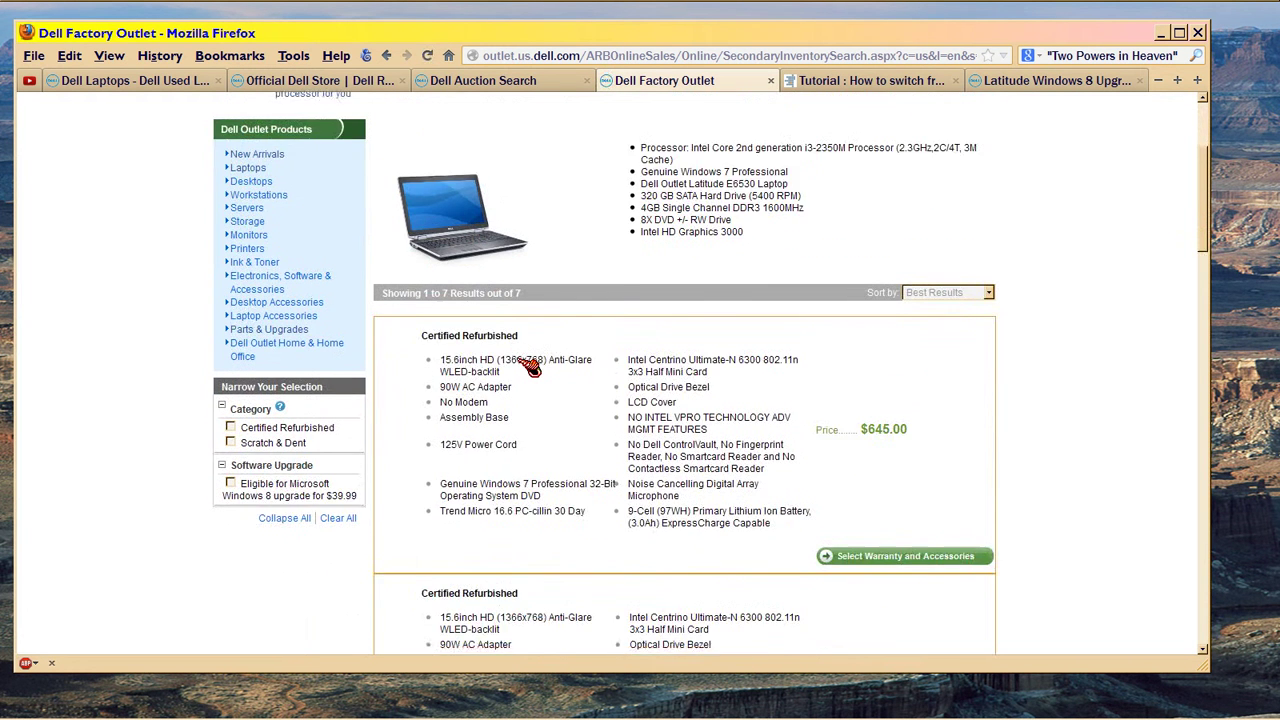
{"action": "scroll", "coordinate": [528, 368], "scroll_direction": "down", "scroll_amount": 2}
{"action": "scroll", "coordinate": [528, 368], "scroll_direction": "down", "scroll_amount": 2}
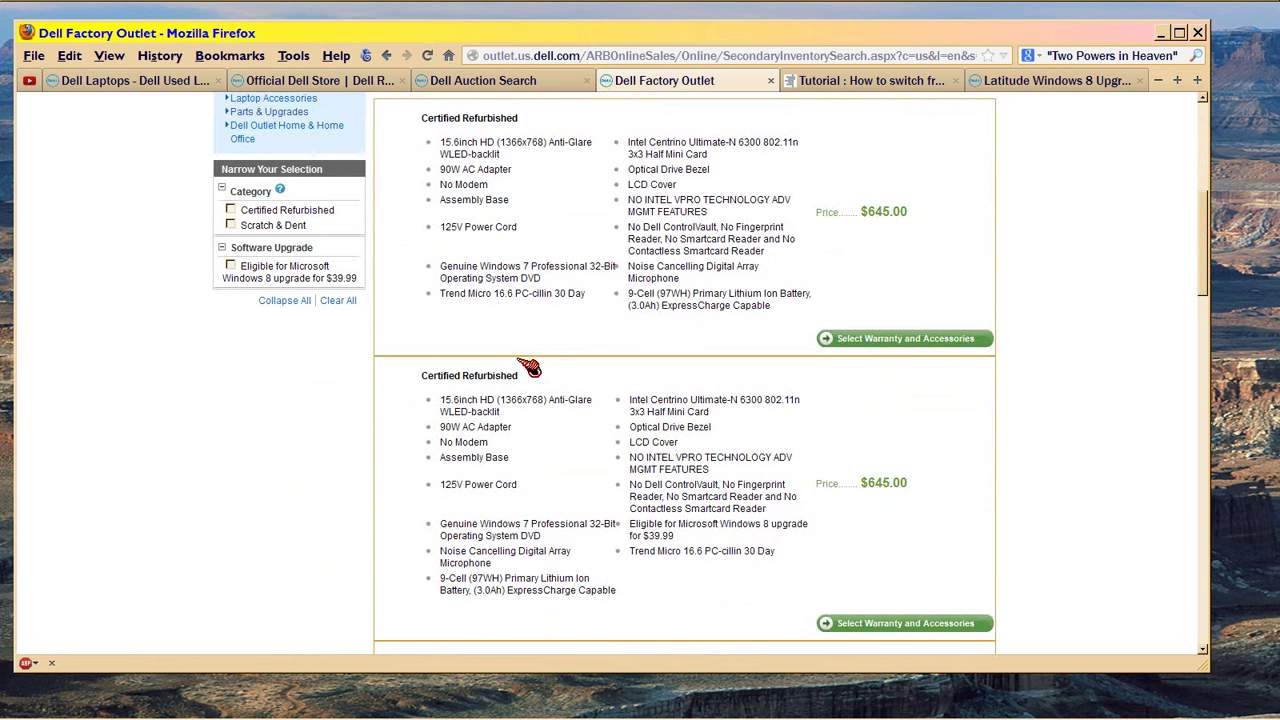
Step: Highlight the $645, $619 and $829 prices and Windows 7 specs, then pick warranty for the $645 unit
{"action": "left_click_drag", "start_coordinate": [875, 213], "coordinate": [922, 220]}
{"action": "scroll", "coordinate": [662, 293], "scroll_direction": "down", "scroll_amount": 2}
{"action": "scroll", "coordinate": [662, 293], "scroll_direction": "down", "scroll_amount": 1}
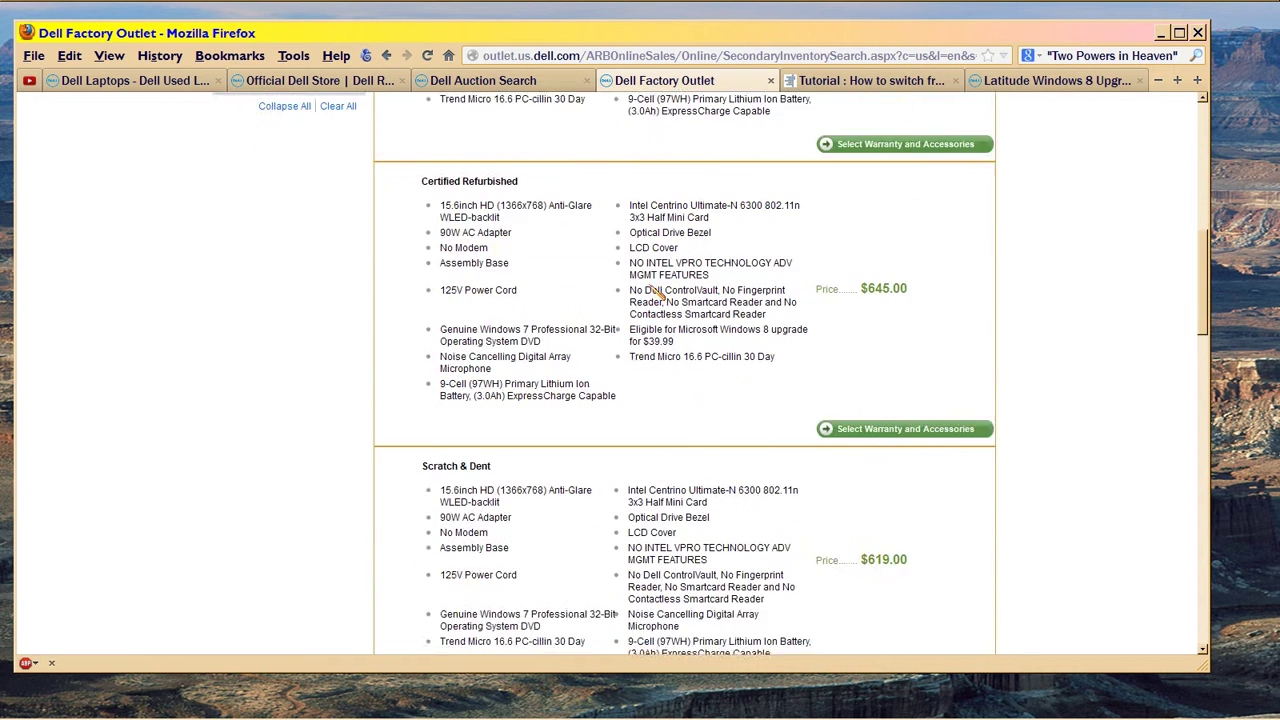
{"action": "scroll", "coordinate": [662, 293], "scroll_direction": "down", "scroll_amount": 1}
{"action": "scroll", "coordinate": [662, 293], "scroll_direction": "down", "scroll_amount": 2}
{"action": "scroll", "coordinate": [657, 289], "scroll_direction": "up", "scroll_amount": 2}
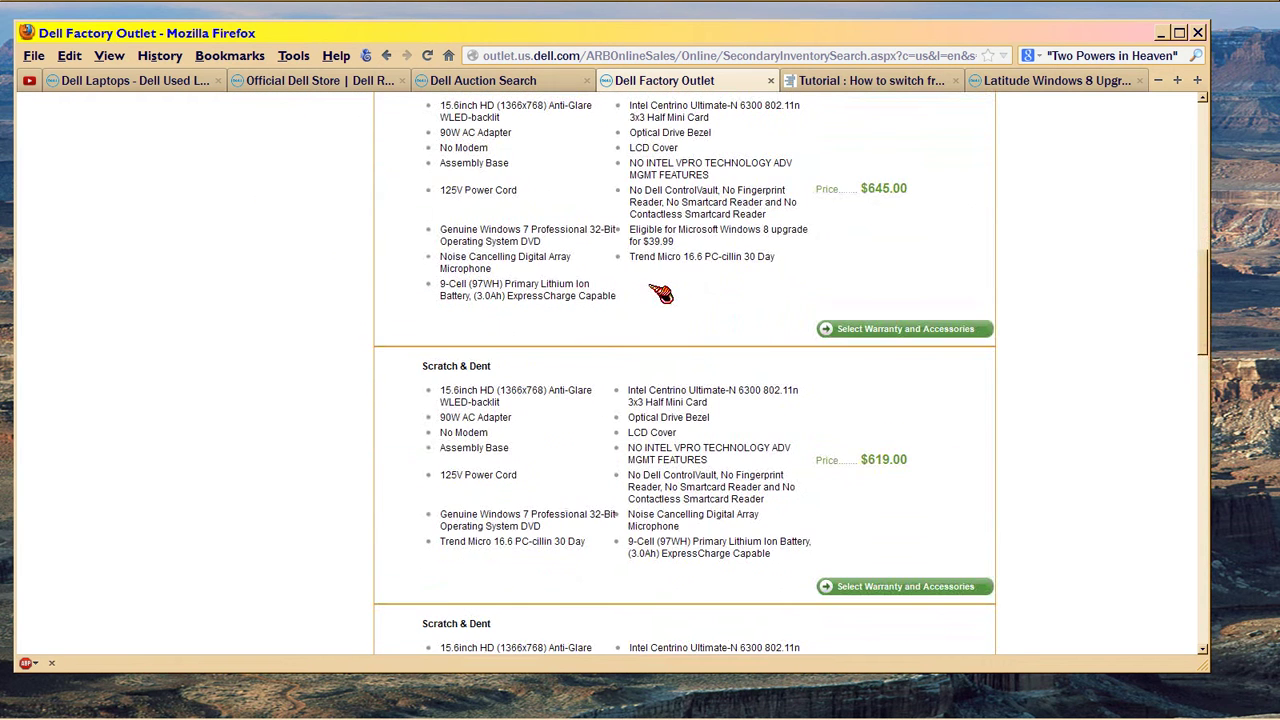
{"action": "scroll", "coordinate": [660, 292], "scroll_direction": "down", "scroll_amount": 2}
{"action": "scroll", "coordinate": [660, 290], "scroll_direction": "down", "scroll_amount": 2}
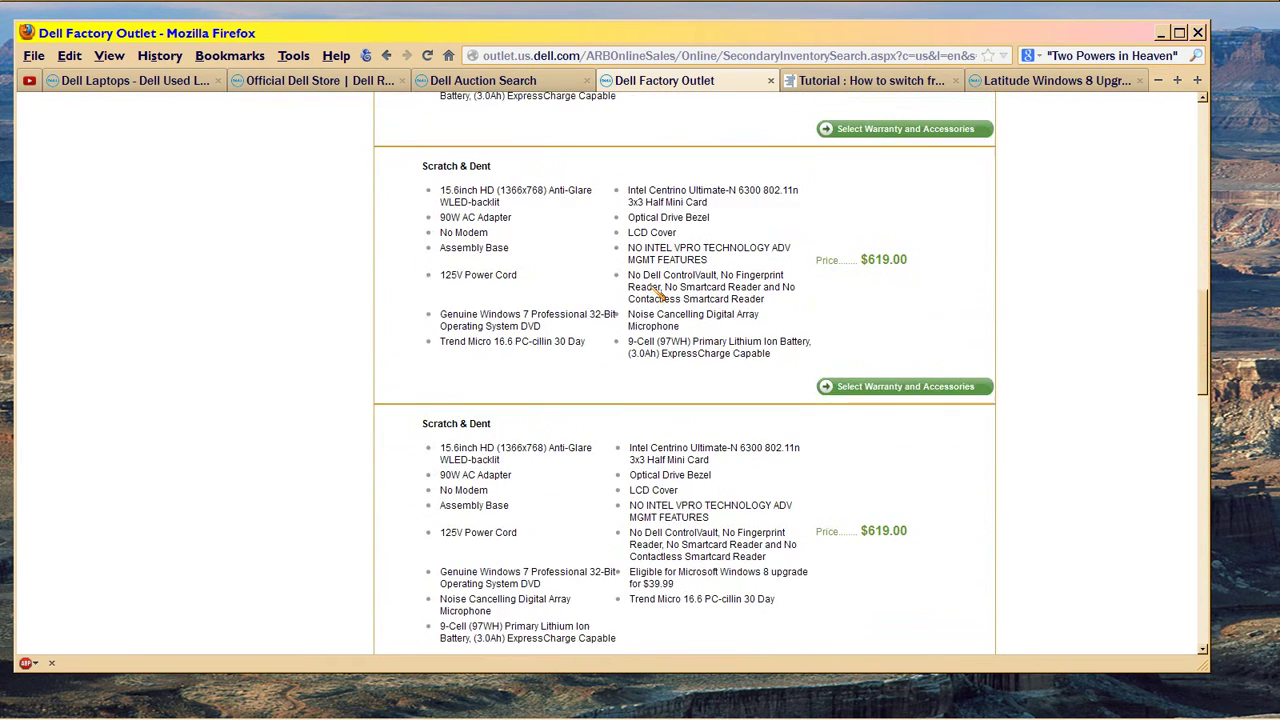
{"action": "scroll", "coordinate": [656, 290], "scroll_direction": "down", "scroll_amount": 1}
{"action": "scroll", "coordinate": [657, 291], "scroll_direction": "down", "scroll_amount": 2}
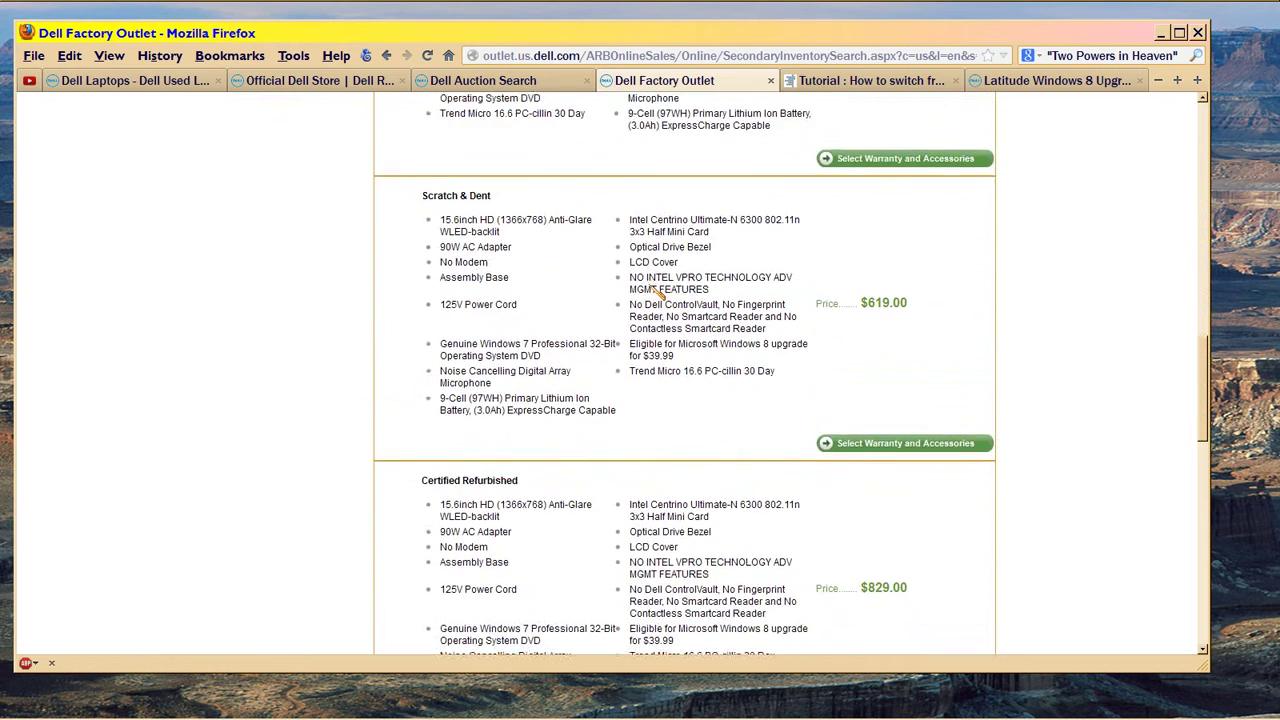
{"action": "scroll", "coordinate": [658, 292], "scroll_direction": "down", "scroll_amount": 2}
{"action": "scroll", "coordinate": [660, 292], "scroll_direction": "down", "scroll_amount": 2}
{"action": "scroll", "coordinate": [655, 330], "scroll_direction": "up", "scroll_amount": 1}
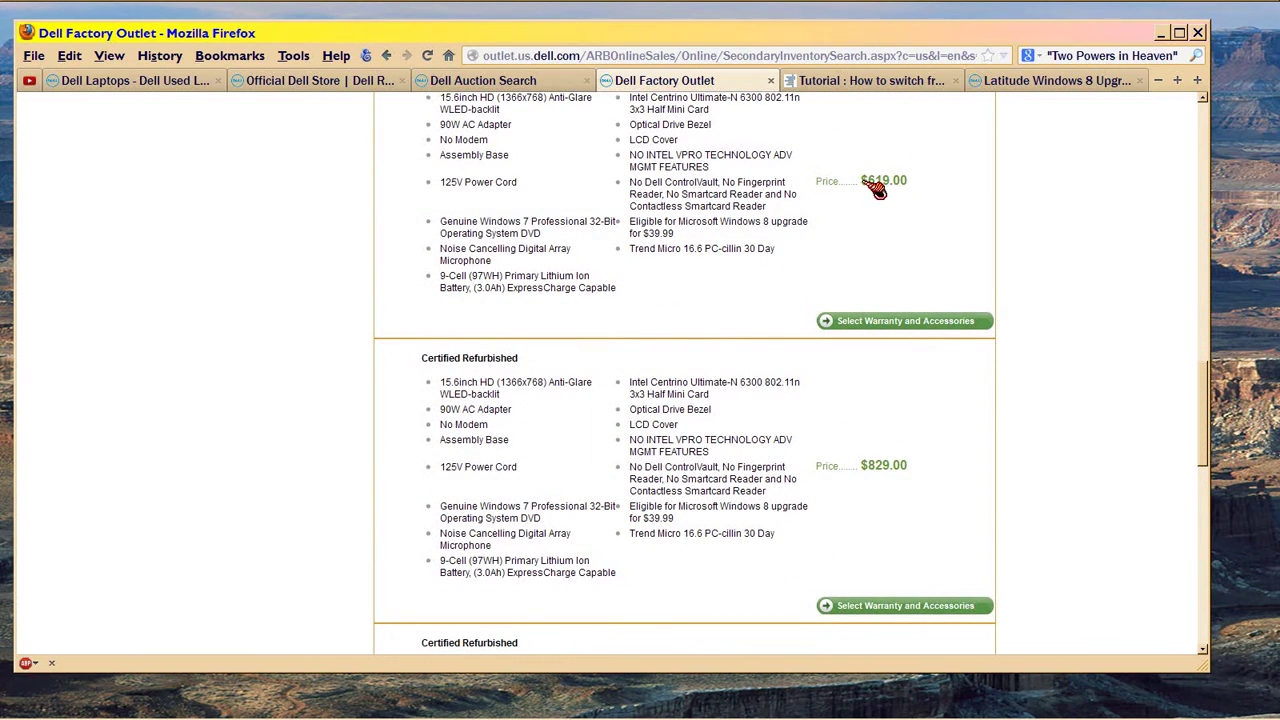
{"action": "left_click_drag", "start_coordinate": [862, 182], "coordinate": [901, 182]}
{"action": "left_click_drag", "start_coordinate": [862, 466], "coordinate": [910, 467]}
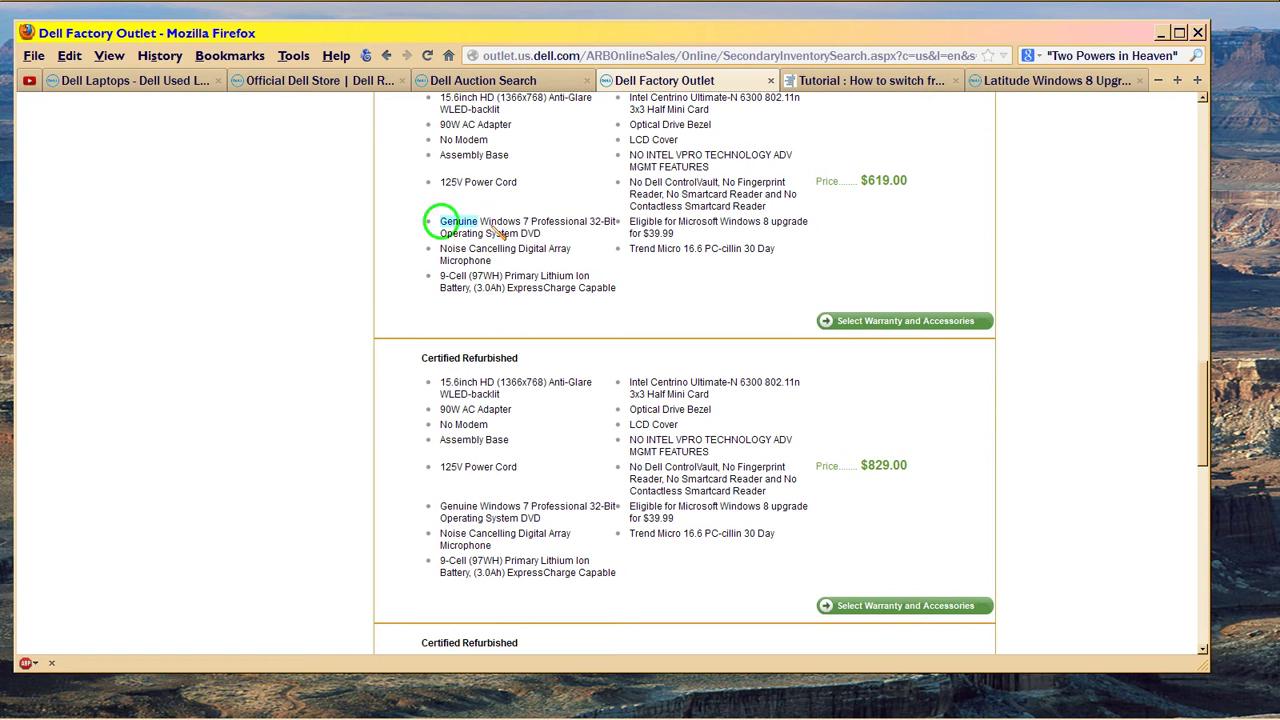
{"action": "left_click_drag", "start_coordinate": [440, 222], "coordinate": [619, 228]}
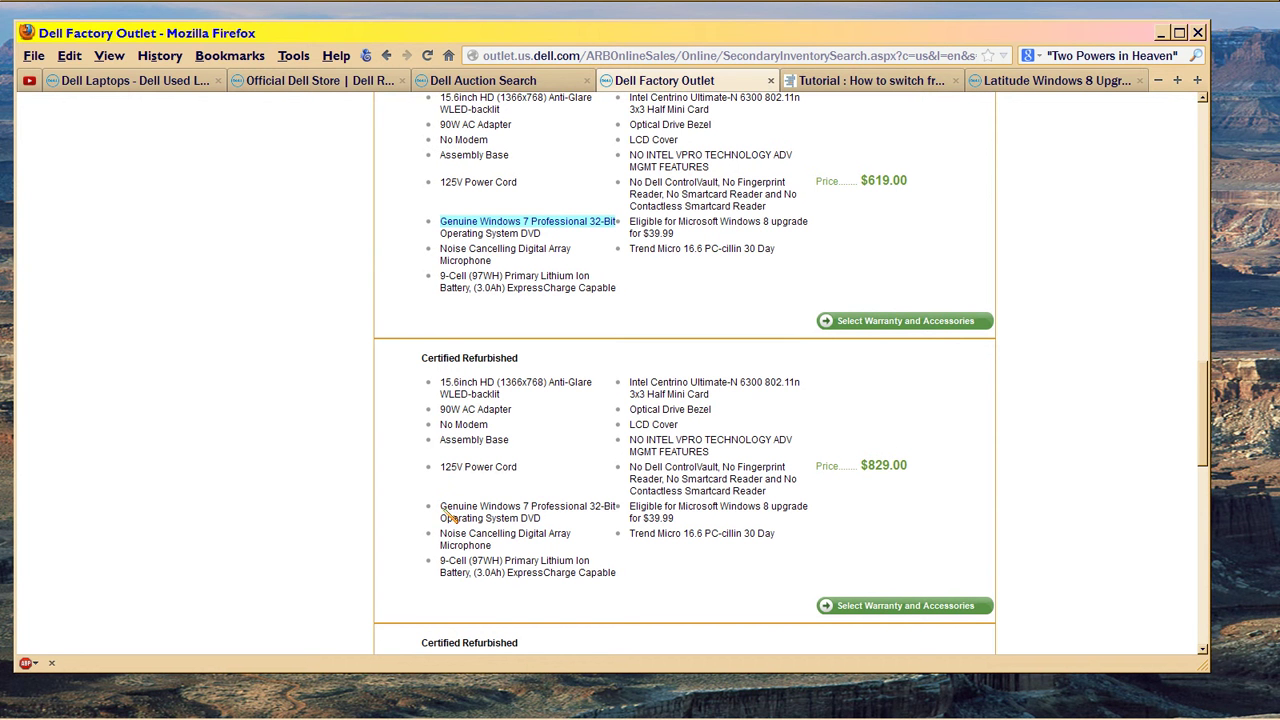
{"action": "left_click_drag", "start_coordinate": [441, 507], "coordinate": [617, 511]}
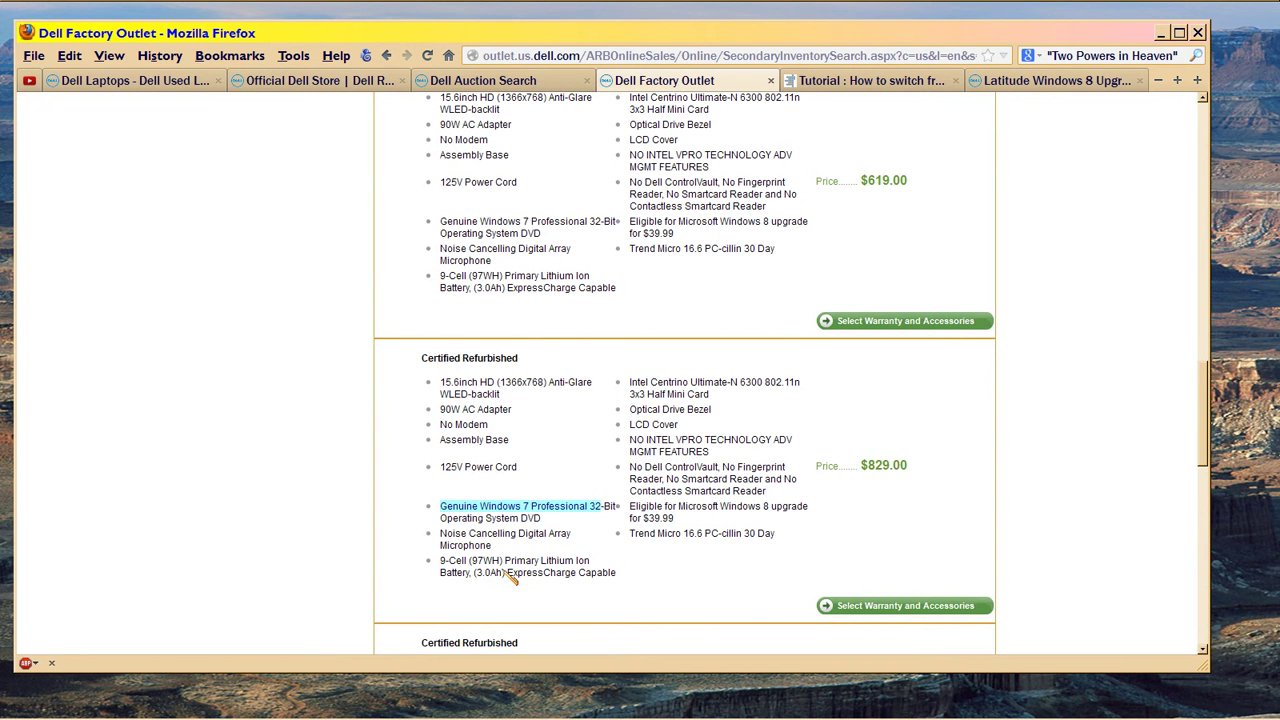
{"action": "scroll", "coordinate": [538, 524], "scroll_direction": "up", "scroll_amount": 1}
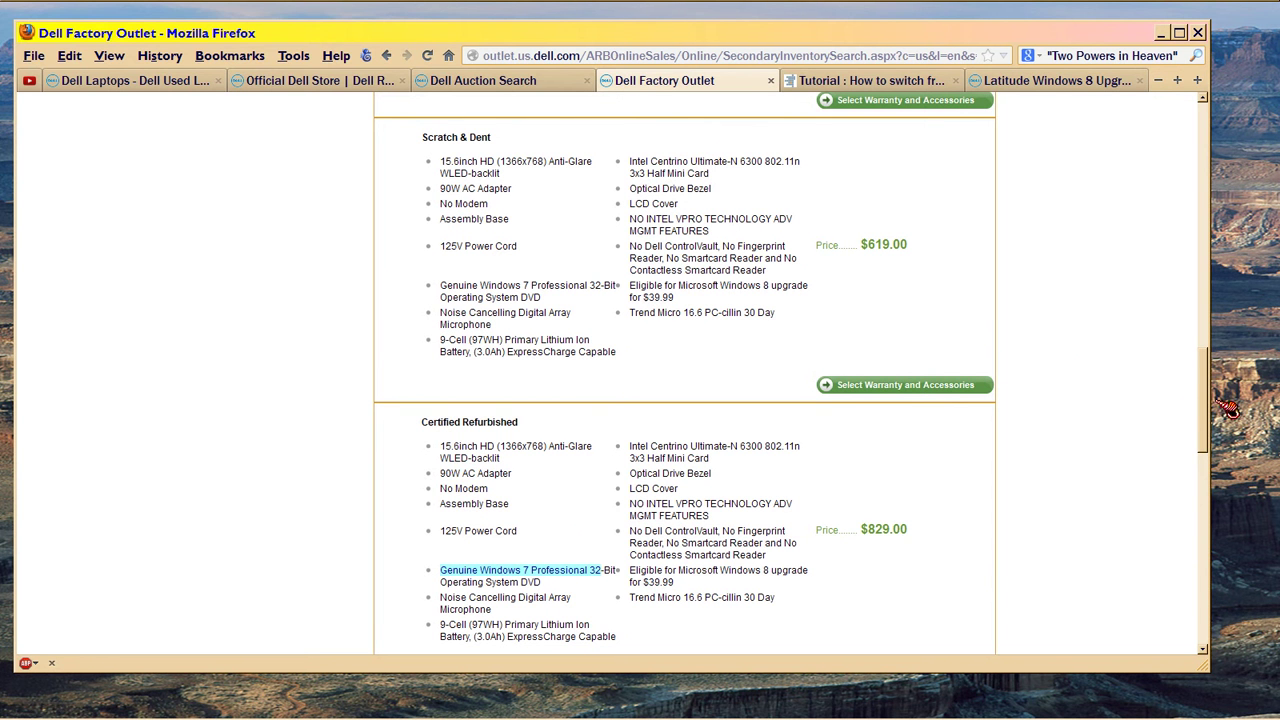
{"action": "left_click_drag", "start_coordinate": [1205, 405], "coordinate": [1182, 205]}
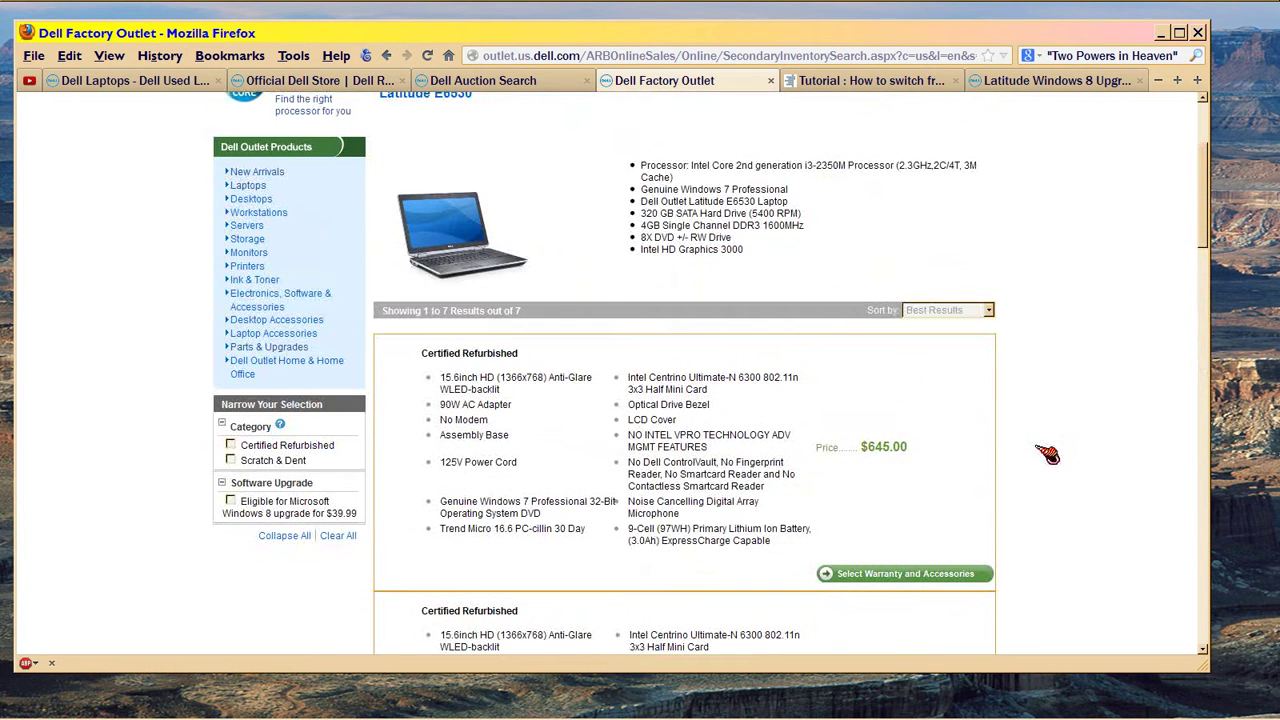
{"action": "left_click", "coordinate": [903, 575]}
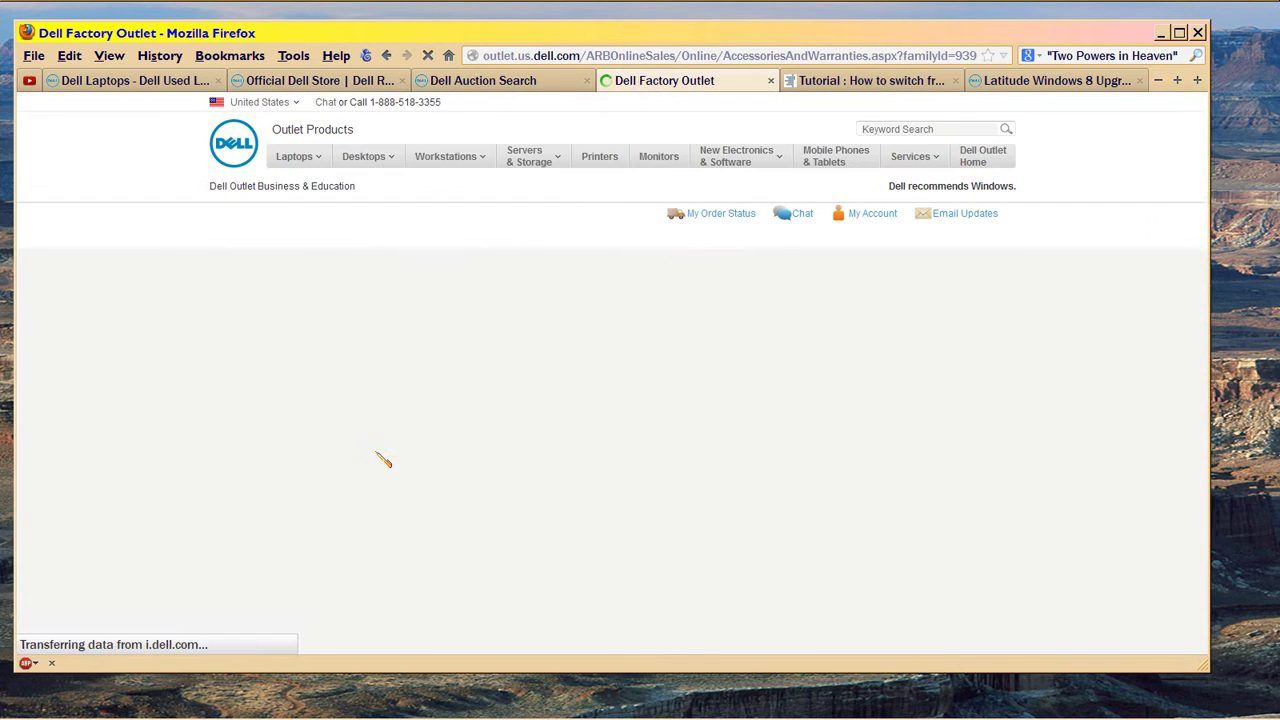
{"action": "scroll", "coordinate": [201, 461], "scroll_direction": "down", "scroll_amount": 2}
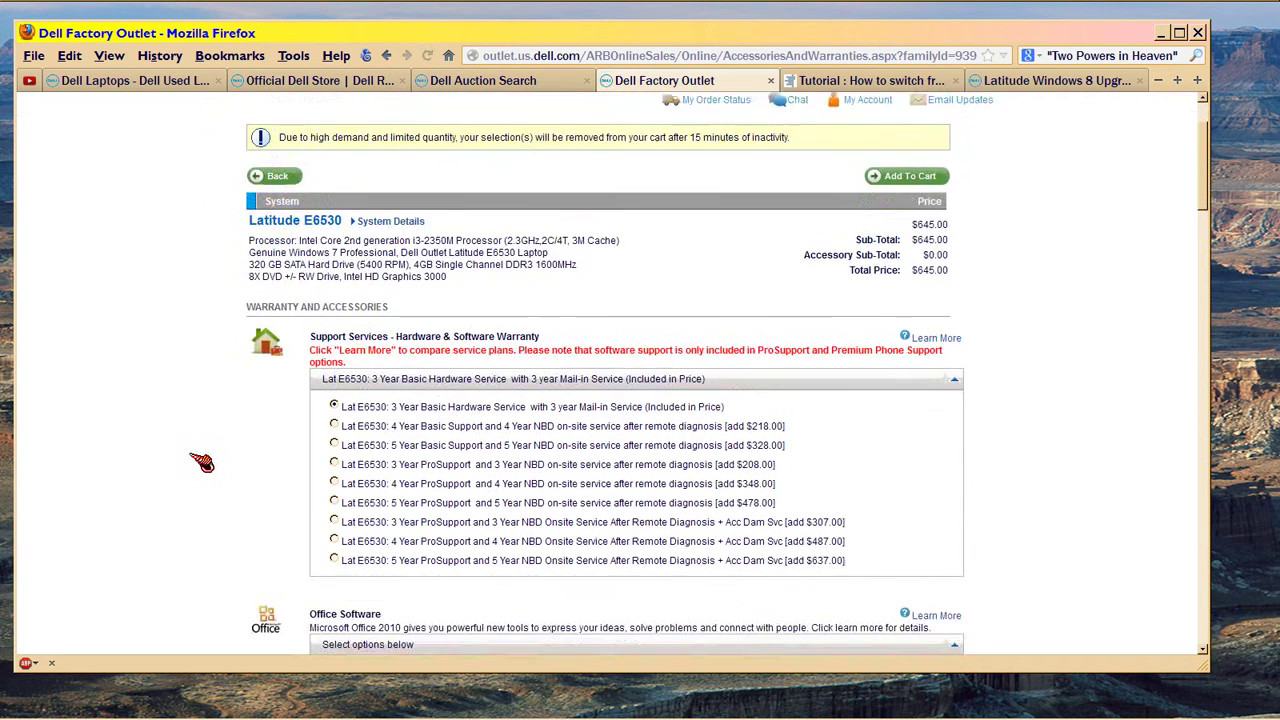
{"action": "scroll", "coordinate": [201, 461], "scroll_direction": "down", "scroll_amount": 2}
{"action": "scroll", "coordinate": [201, 461], "scroll_direction": "down", "scroll_amount": 2}
{"action": "scroll", "coordinate": [201, 461], "scroll_direction": "down", "scroll_amount": 2}
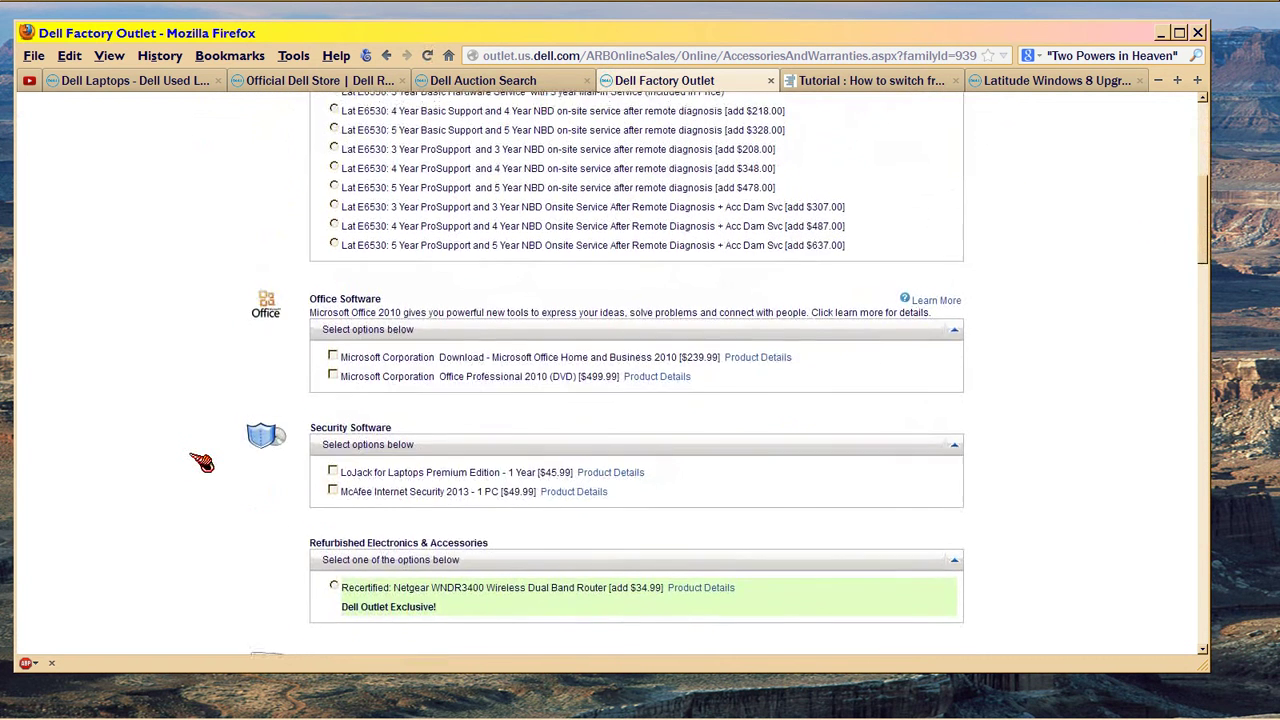
{"action": "scroll", "coordinate": [201, 461], "scroll_direction": "down", "scroll_amount": 2}
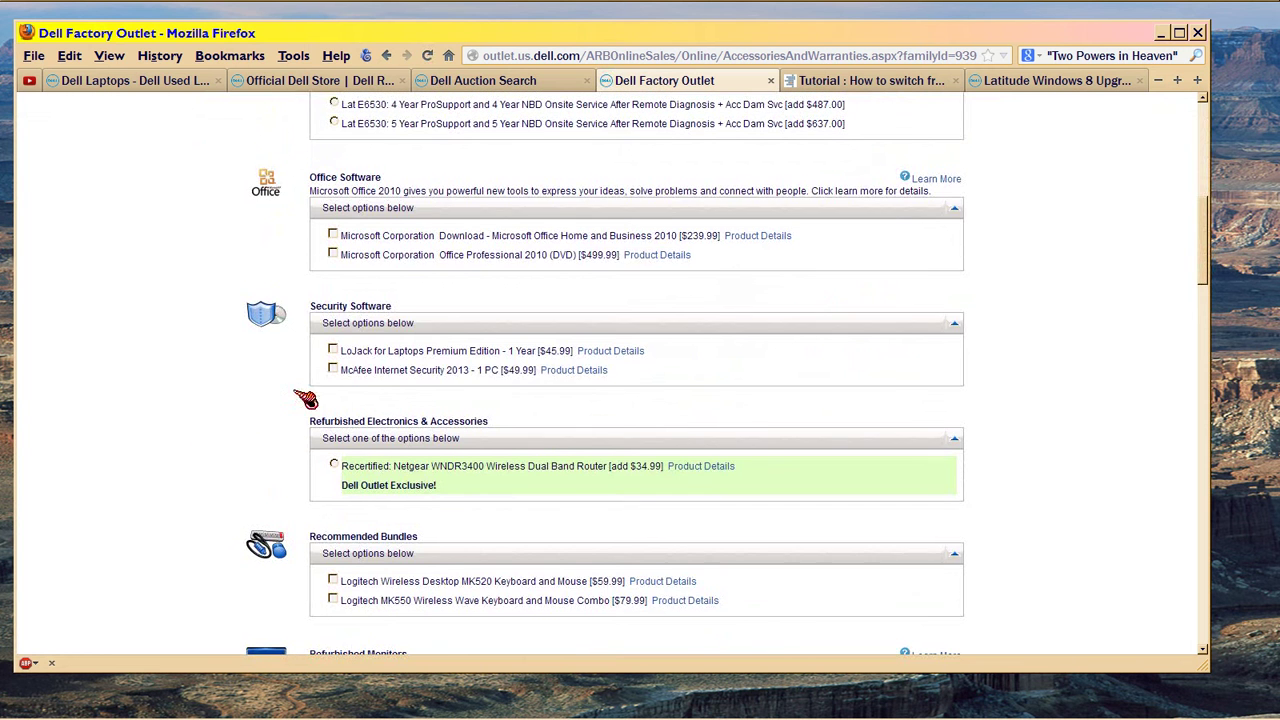
{"action": "scroll", "coordinate": [214, 405], "scroll_direction": "down", "scroll_amount": 2}
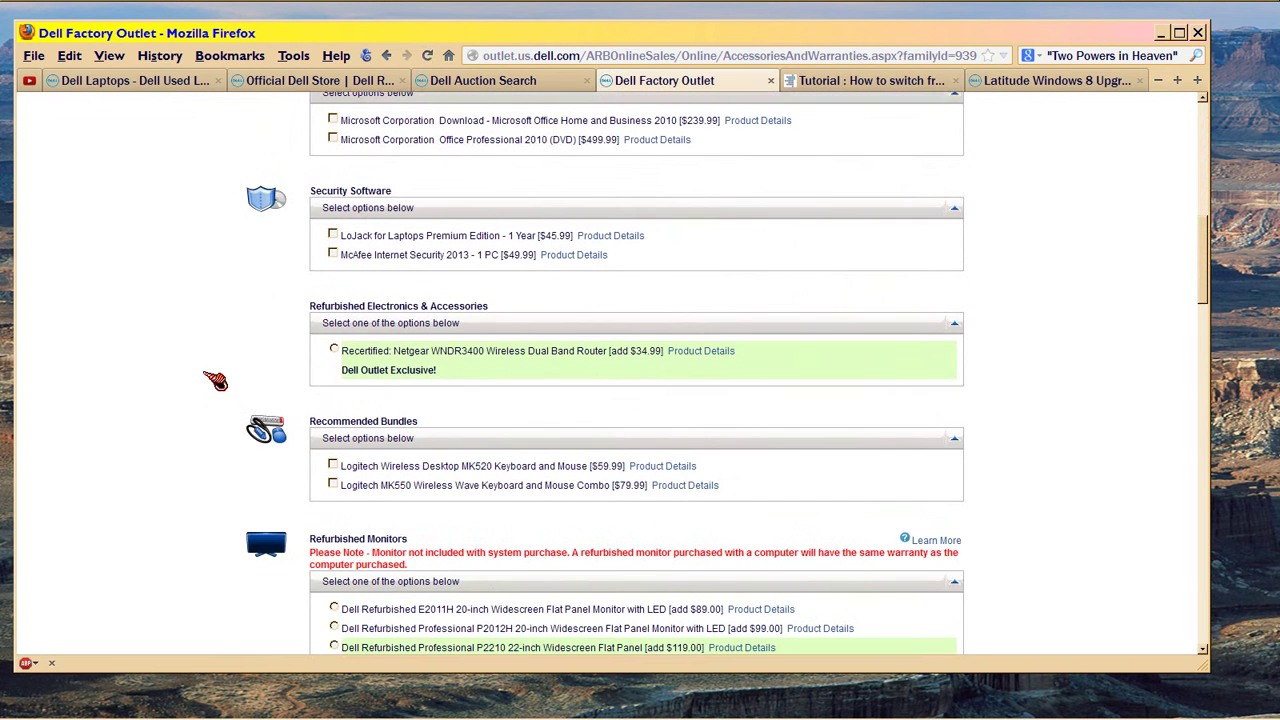
{"action": "scroll", "coordinate": [215, 380], "scroll_direction": "down", "scroll_amount": 2}
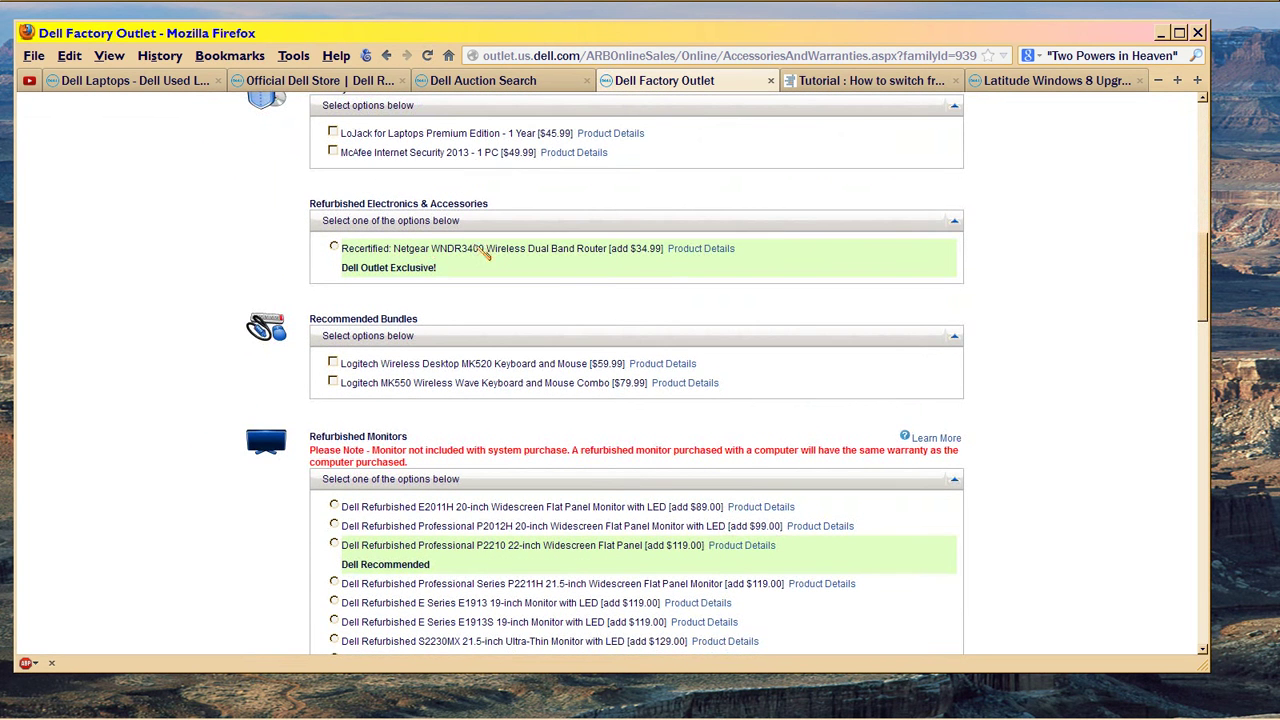
{"action": "scroll", "coordinate": [157, 344], "scroll_direction": "down", "scroll_amount": 2}
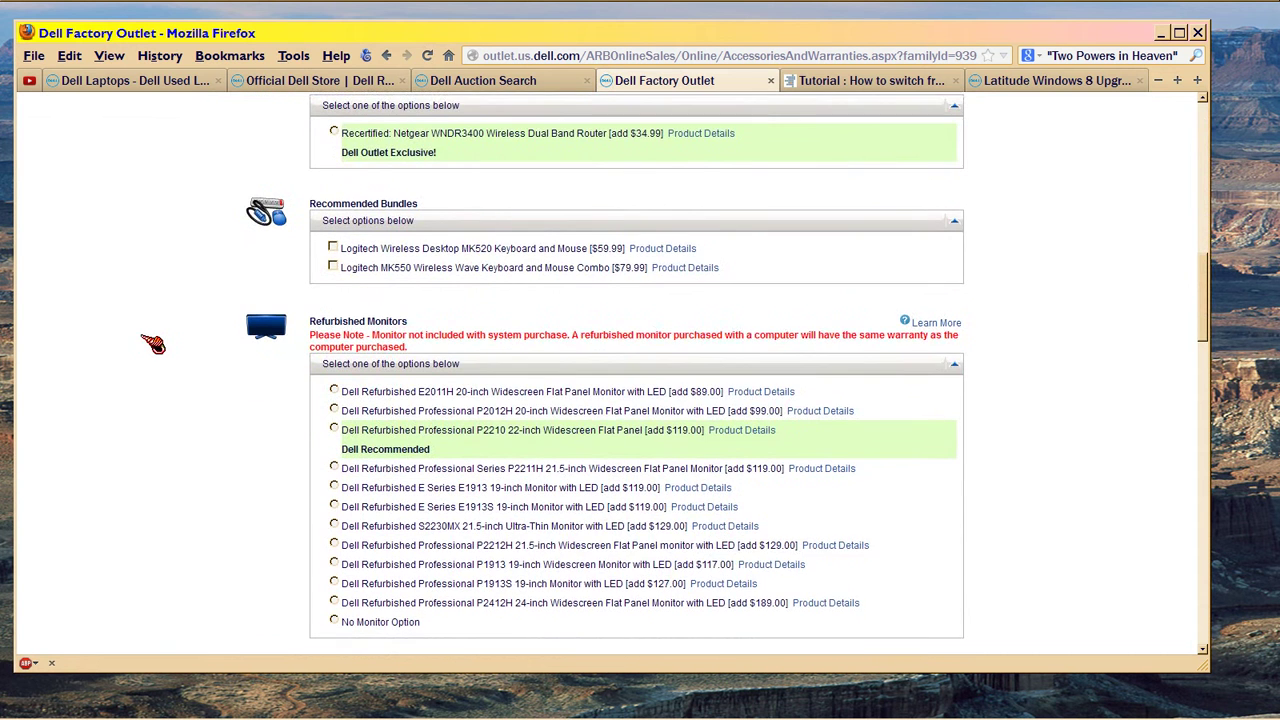
{"action": "scroll", "coordinate": [150, 300], "scroll_direction": "down", "scroll_amount": 2}
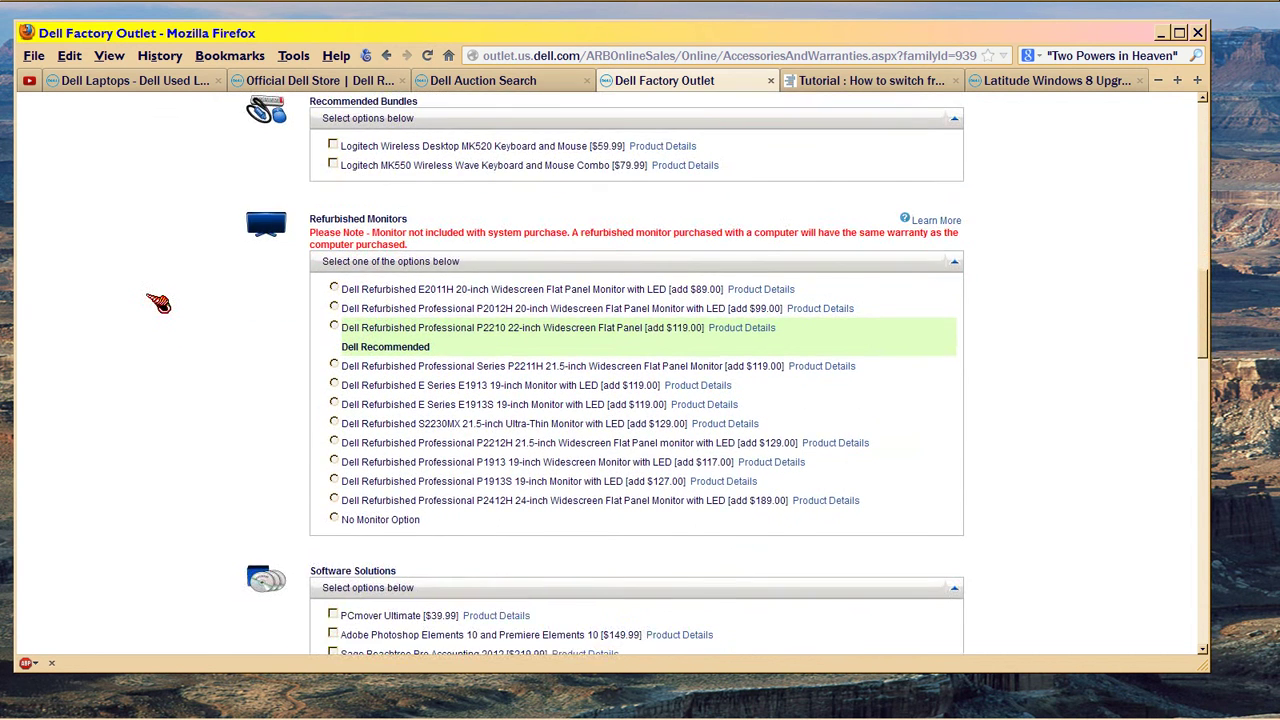
{"action": "scroll", "coordinate": [158, 303], "scroll_direction": "down", "scroll_amount": 2}
{"action": "scroll", "coordinate": [158, 303], "scroll_direction": "down", "scroll_amount": 2}
{"action": "scroll", "coordinate": [158, 303], "scroll_direction": "down", "scroll_amount": 2}
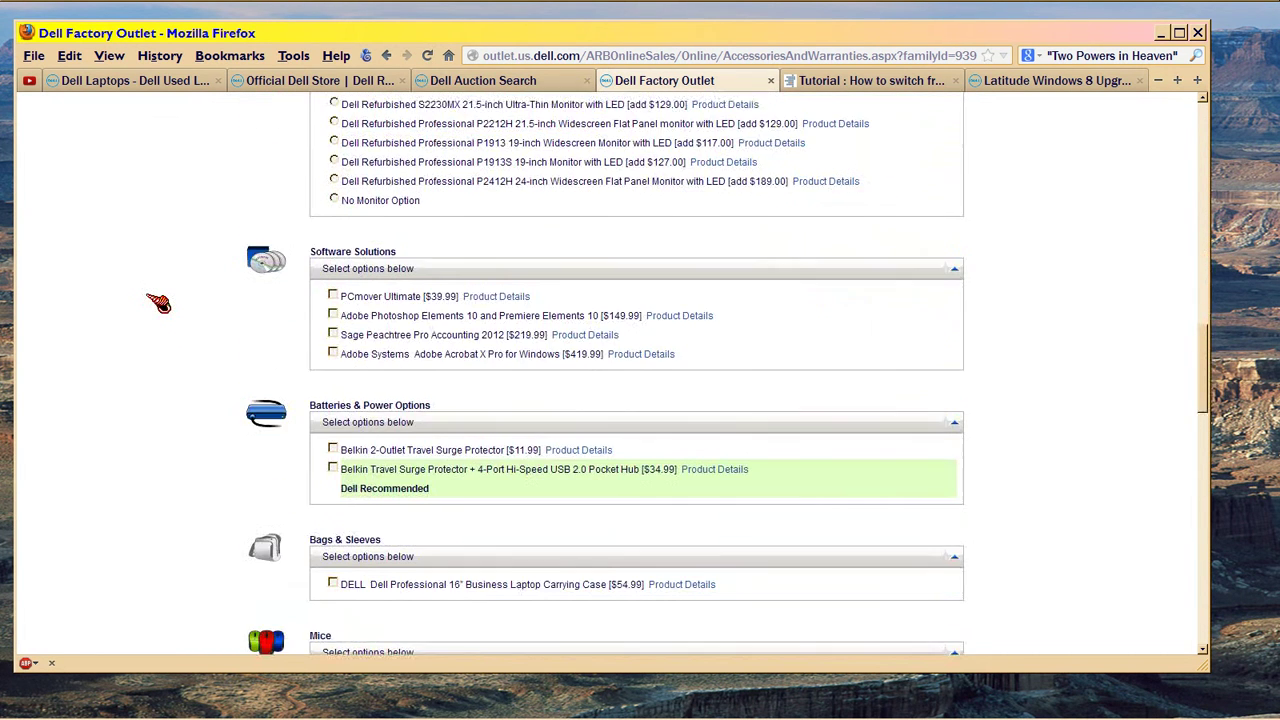
{"action": "scroll", "coordinate": [158, 303], "scroll_direction": "up", "scroll_amount": 2}
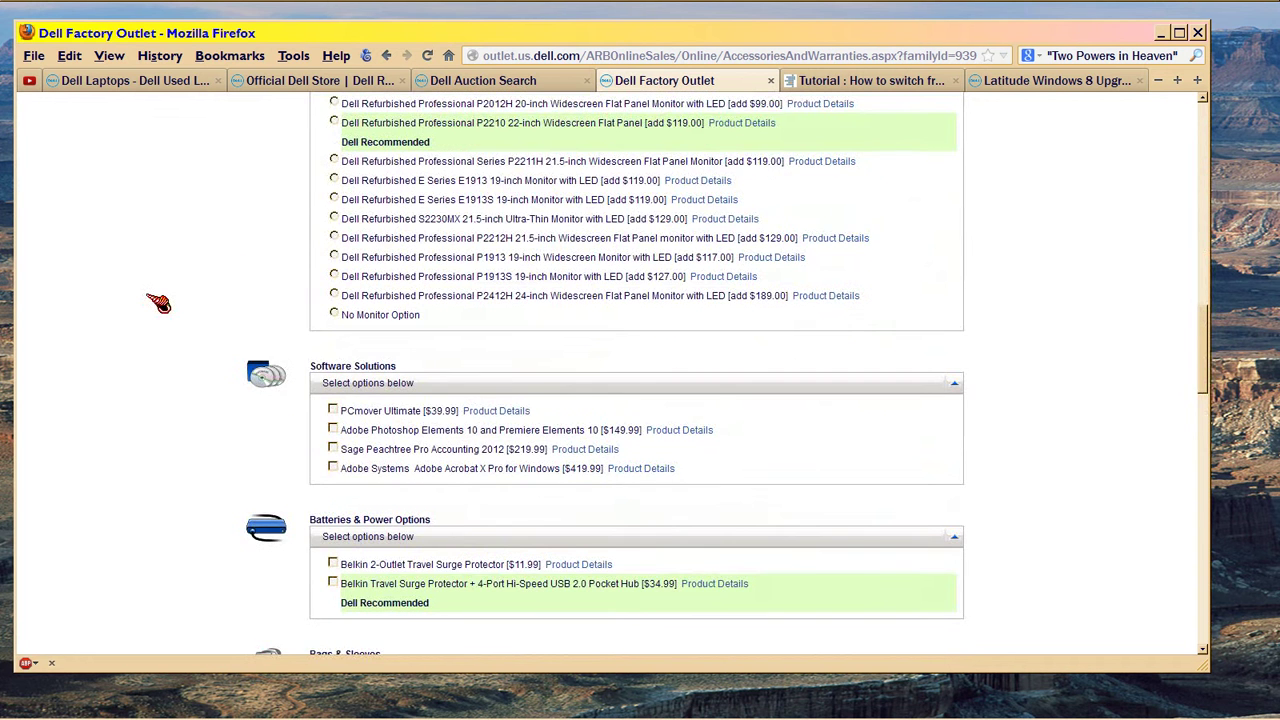
{"action": "scroll", "coordinate": [158, 303], "scroll_direction": "up", "scroll_amount": 1}
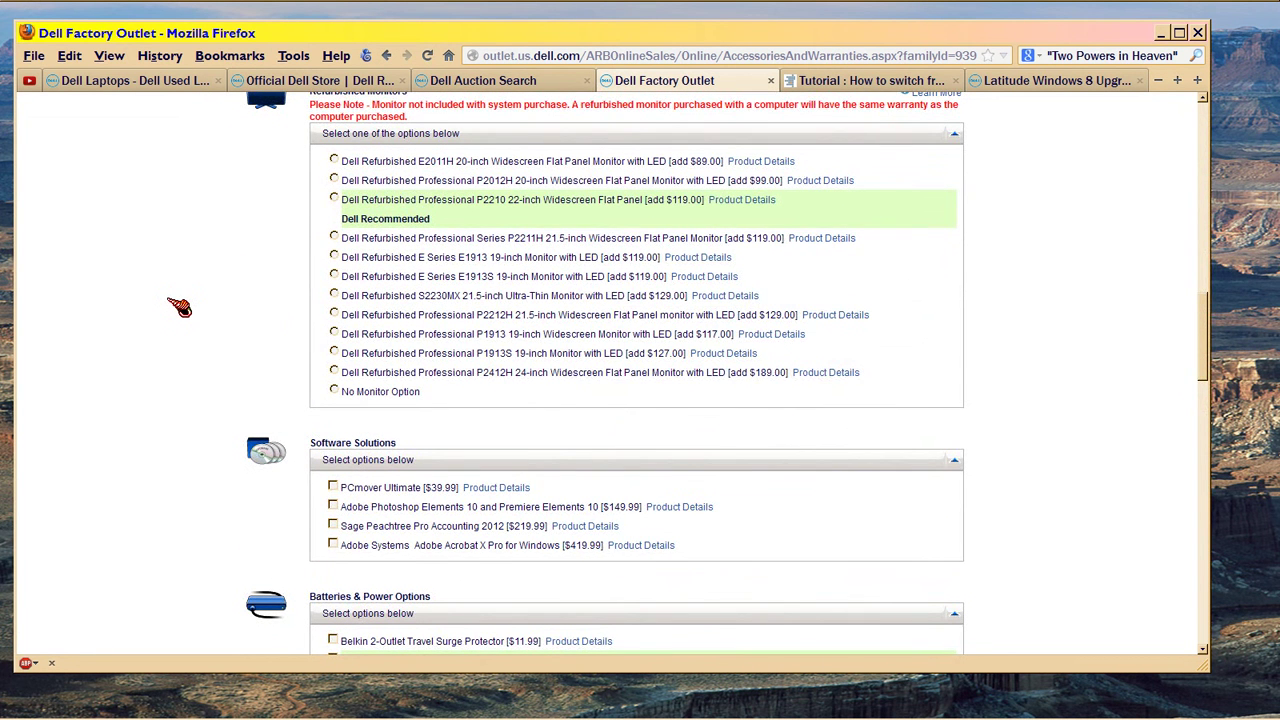
{"action": "scroll", "coordinate": [178, 308], "scroll_direction": "down", "scroll_amount": 2}
{"action": "scroll", "coordinate": [178, 308], "scroll_direction": "down", "scroll_amount": 2}
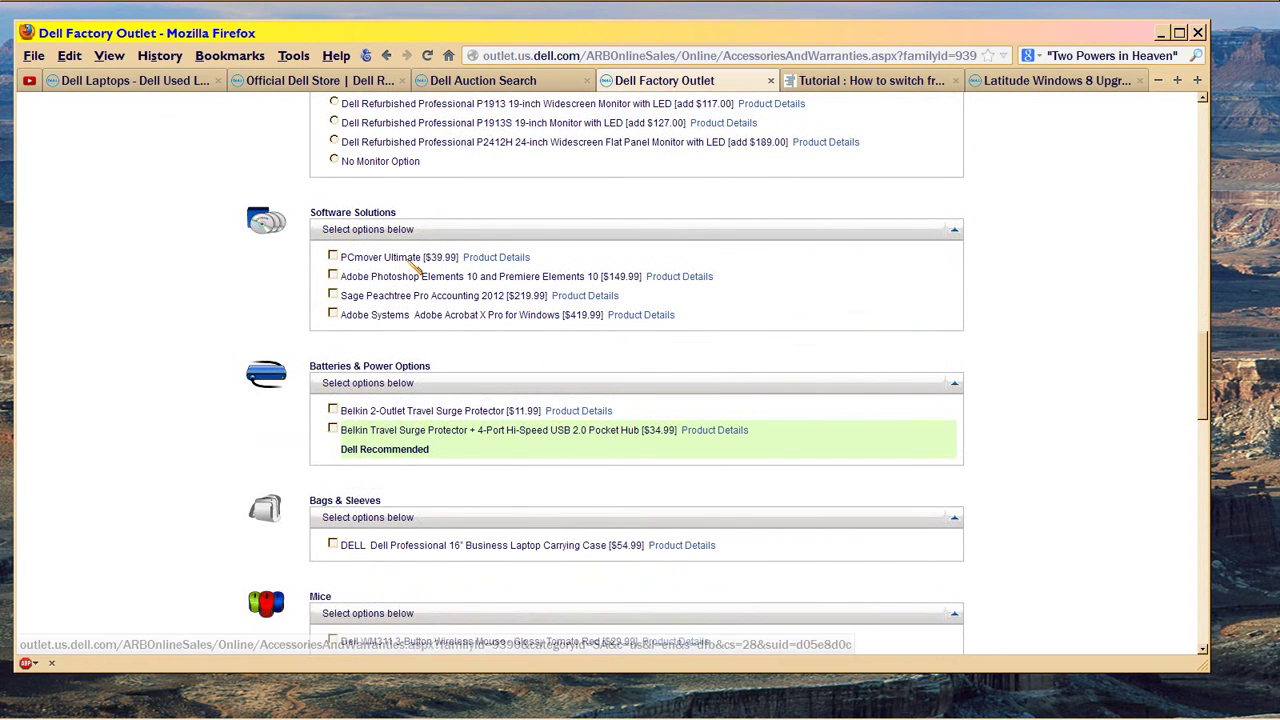
Step: Highlight the PCmover Ultimate add-on and its $39.99 price
{"action": "left_click_drag", "start_coordinate": [345, 258], "coordinate": [457, 259]}
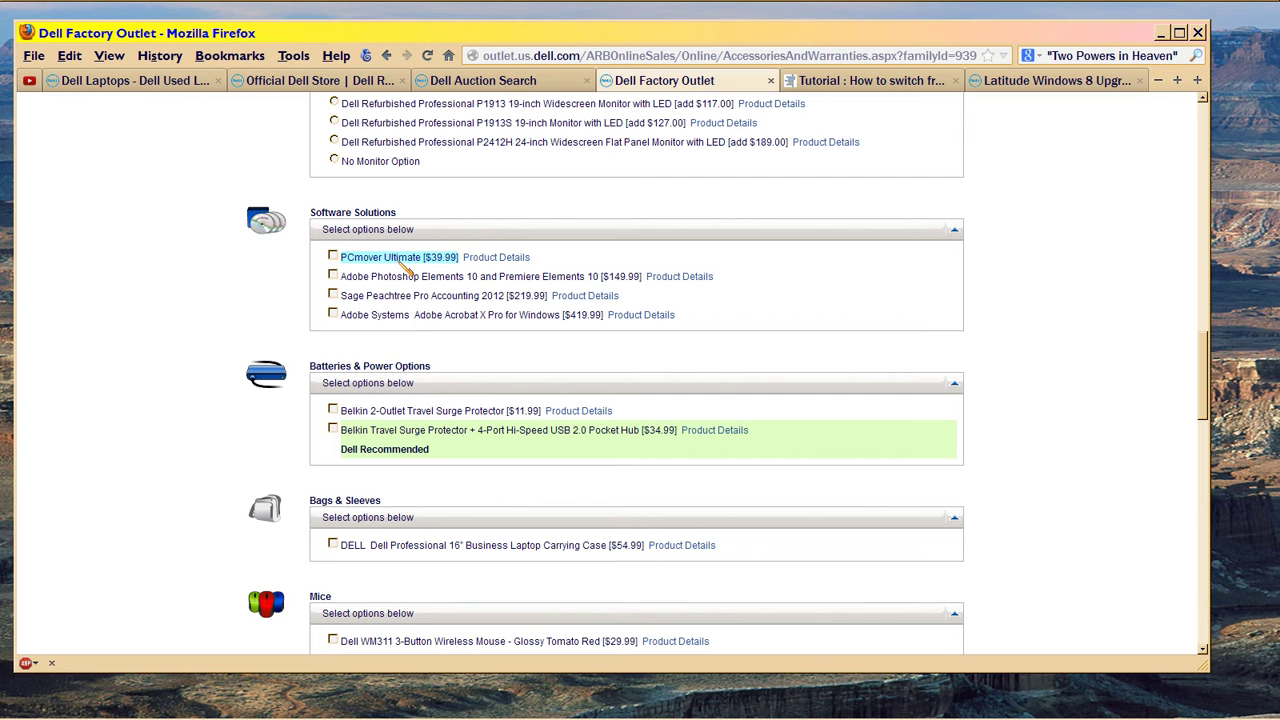
{"action": "left_click", "coordinate": [382, 274]}
{"action": "left_click", "coordinate": [381, 260]}
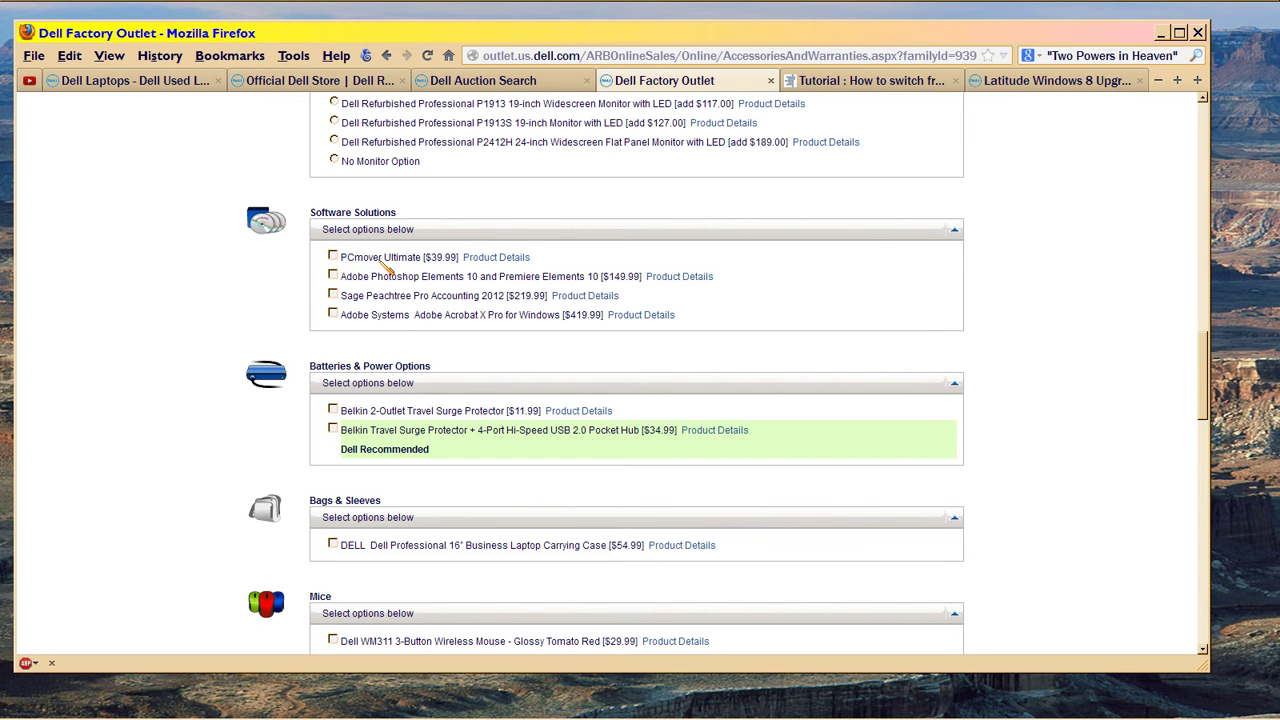
{"action": "left_click_drag", "start_coordinate": [349, 262], "coordinate": [457, 262]}
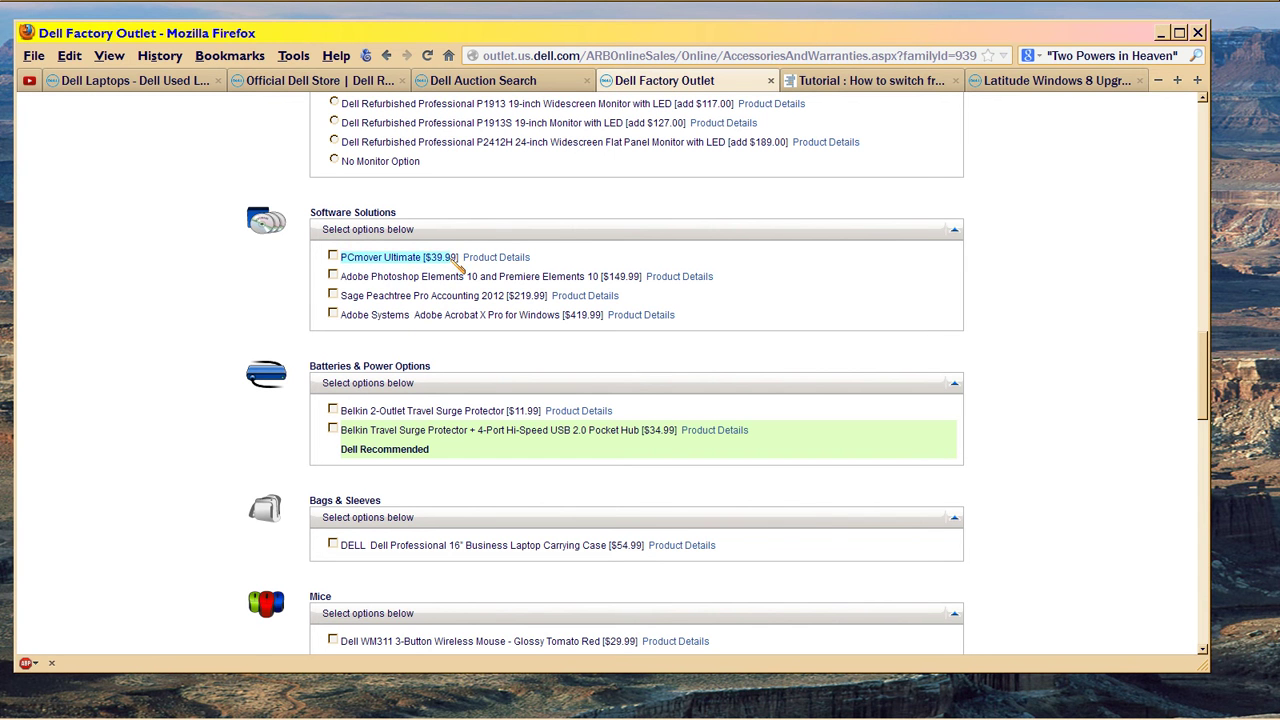
{"action": "left_click", "coordinate": [238, 280]}
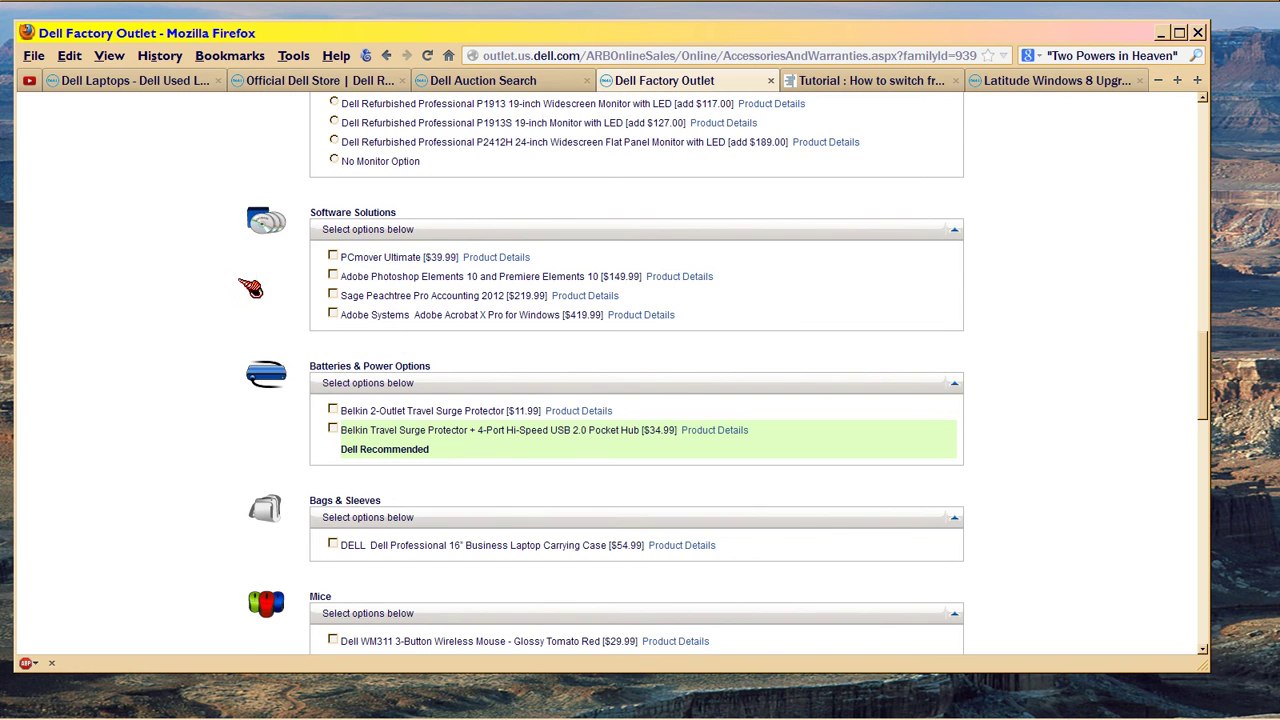
{"action": "scroll", "coordinate": [250, 285], "scroll_direction": "down", "scroll_amount": 2}
{"action": "scroll", "coordinate": [250, 285], "scroll_direction": "down", "scroll_amount": 1}
{"action": "scroll", "coordinate": [240, 290], "scroll_direction": "down", "scroll_amount": 1}
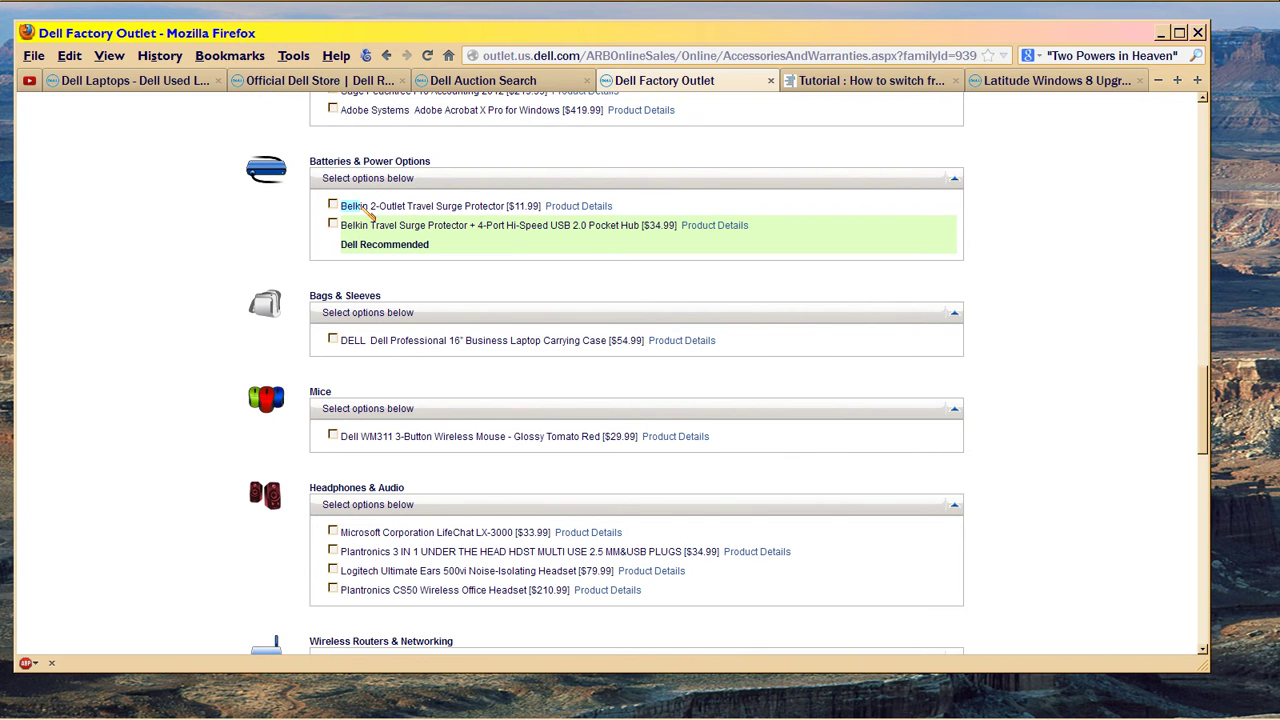
Step: Look over the surge protector, carrying case and WM311 mouse, then add the laptop to the cart
{"action": "left_click_drag", "start_coordinate": [338, 207], "coordinate": [473, 206]}
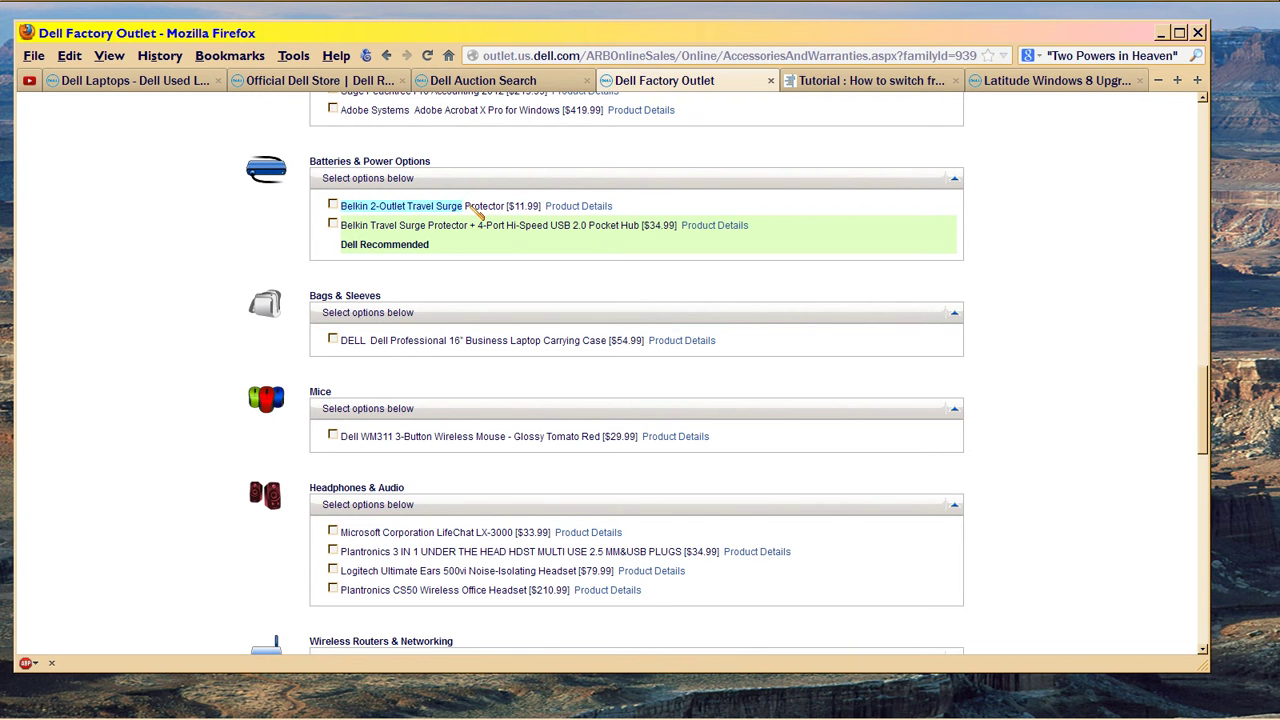
{"action": "left_click", "coordinate": [178, 250]}
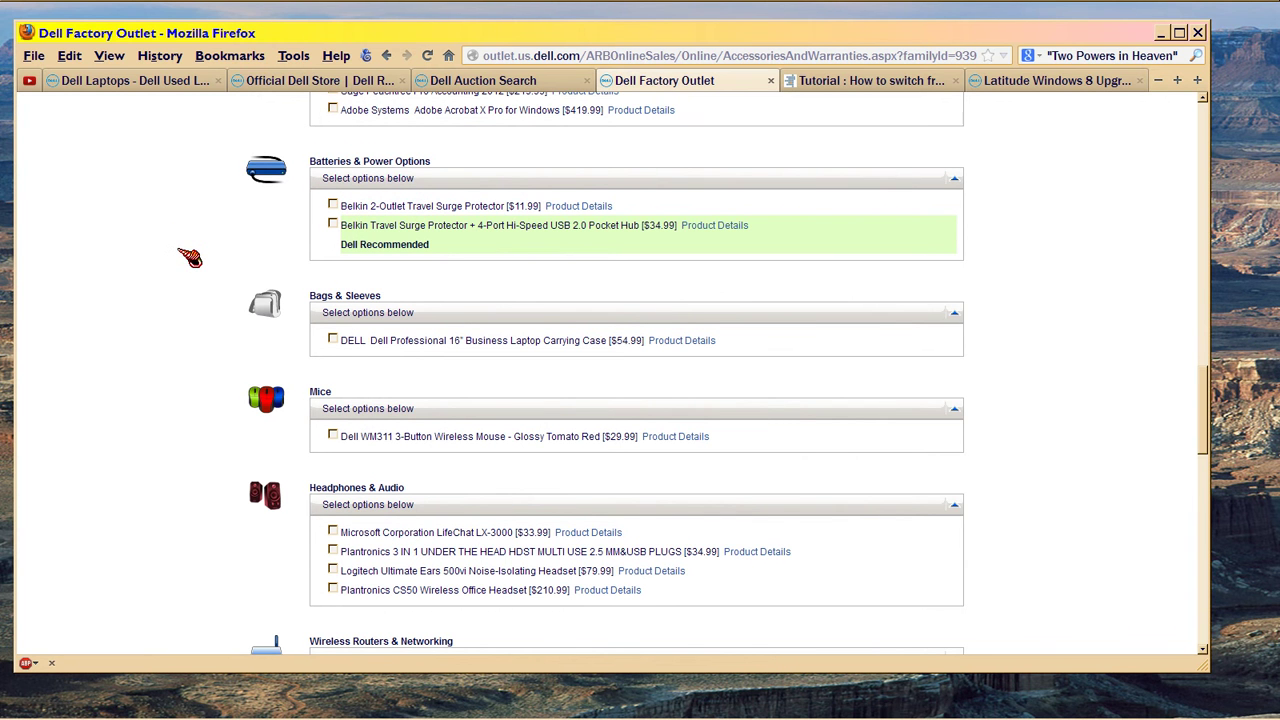
{"action": "scroll", "coordinate": [189, 258], "scroll_direction": "down", "scroll_amount": 1}
{"action": "scroll", "coordinate": [189, 258], "scroll_direction": "down", "scroll_amount": 1}
{"action": "scroll", "coordinate": [189, 258], "scroll_direction": "down", "scroll_amount": 2}
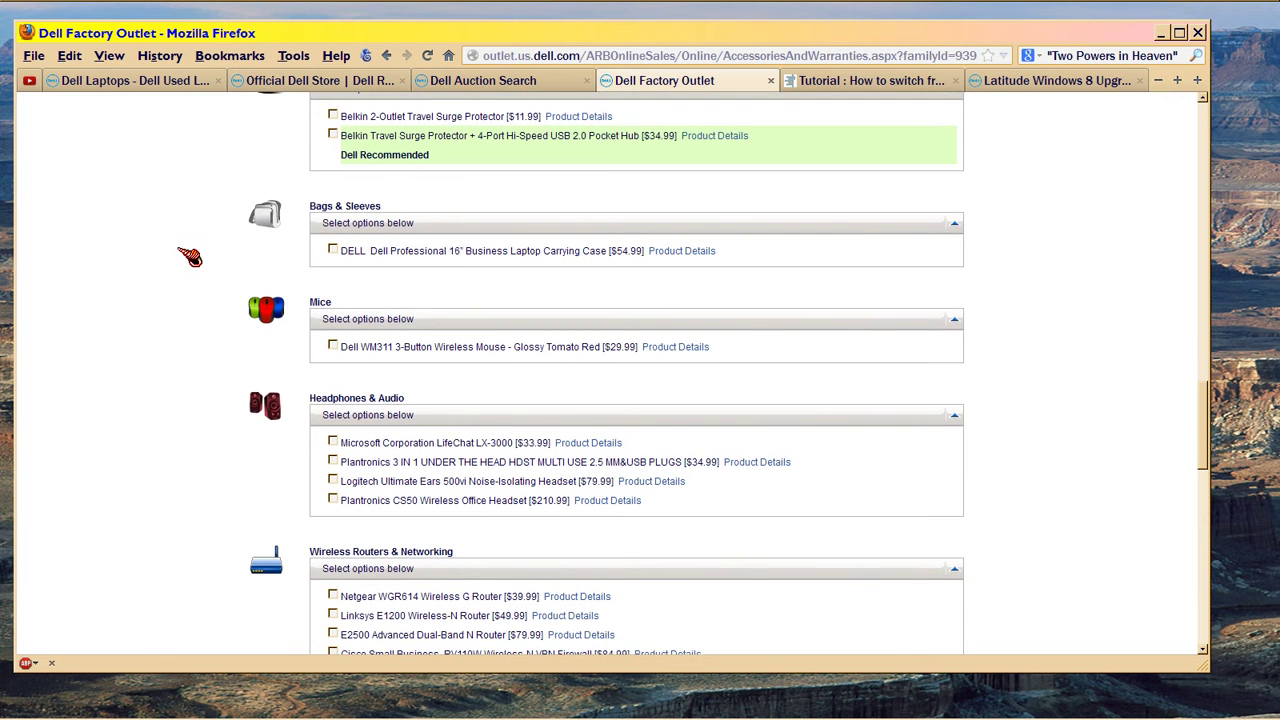
{"action": "scroll", "coordinate": [189, 258], "scroll_direction": "down", "scroll_amount": 1}
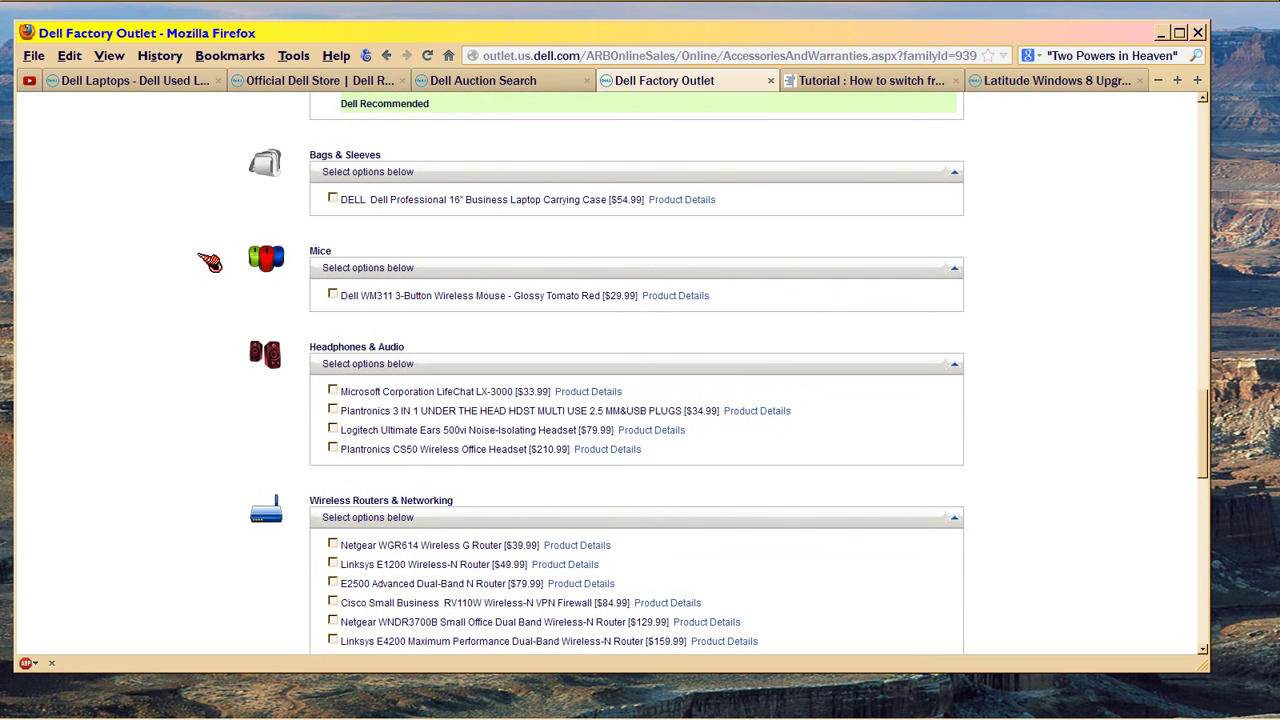
{"action": "left_click_drag", "start_coordinate": [344, 201], "coordinate": [596, 204]}
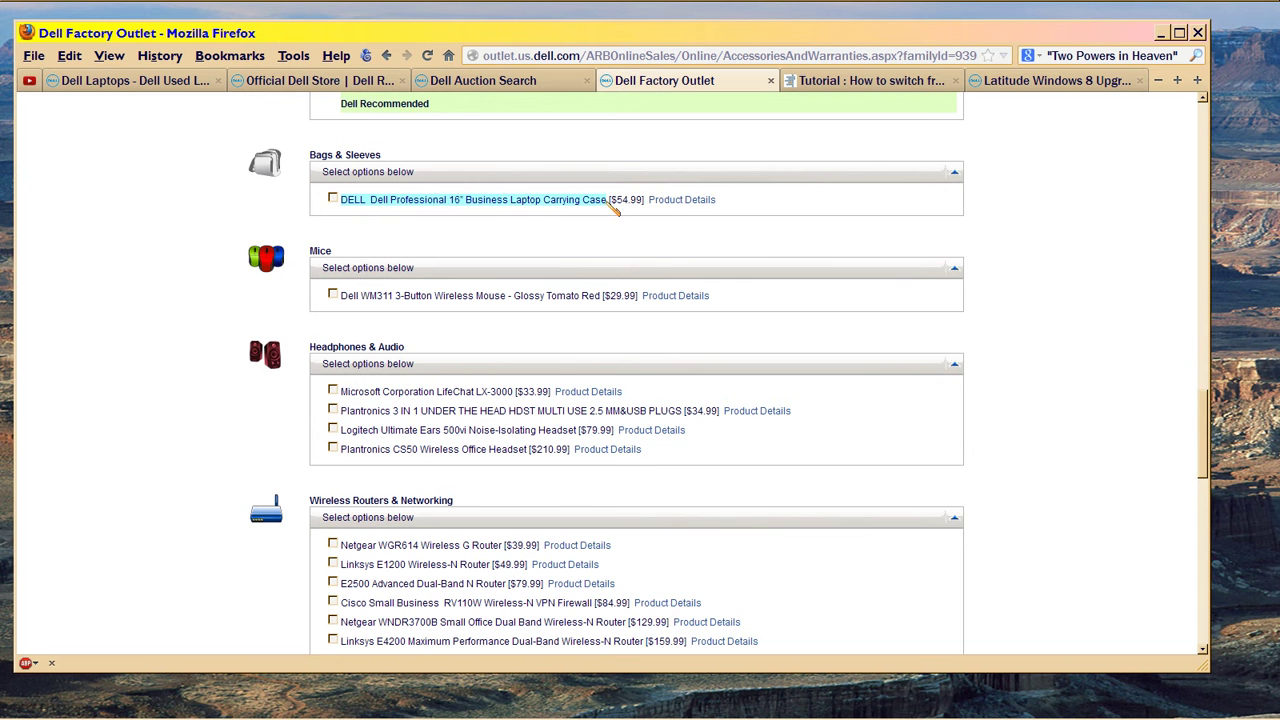
{"action": "left_click", "coordinate": [148, 275]}
{"action": "scroll", "coordinate": [155, 280], "scroll_direction": "down", "scroll_amount": 2}
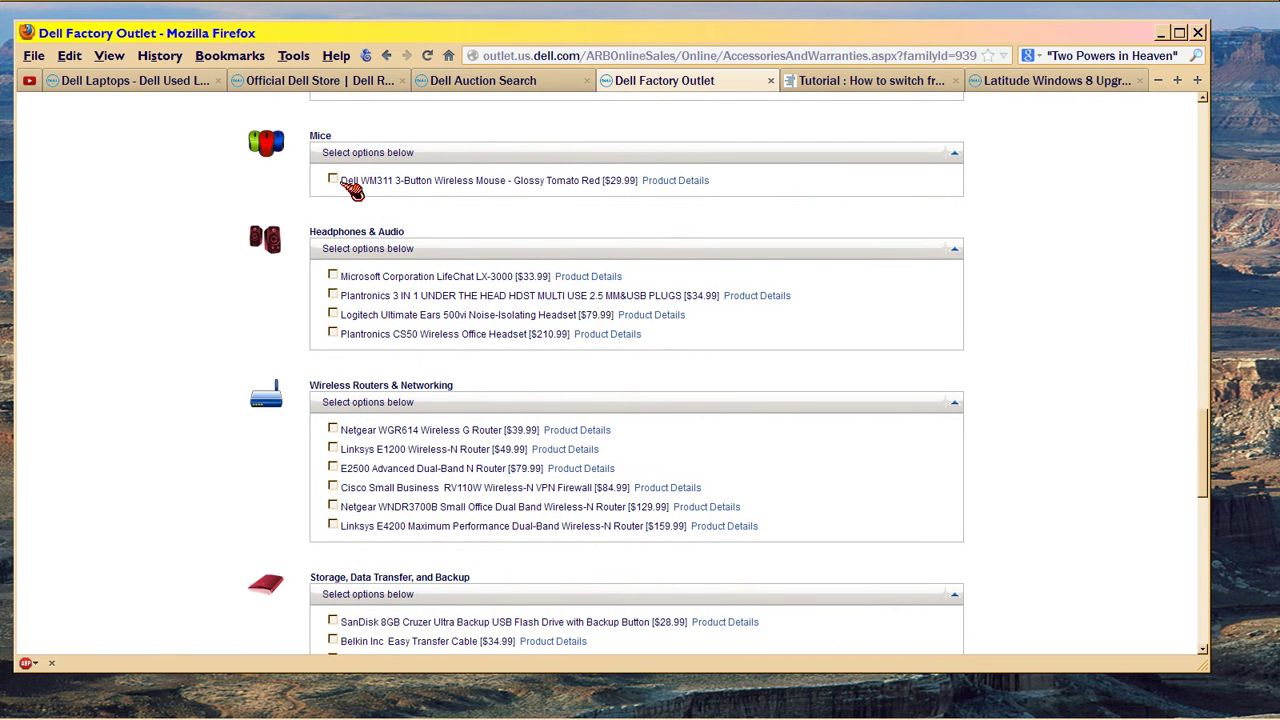
{"action": "left_click_drag", "start_coordinate": [348, 186], "coordinate": [591, 182]}
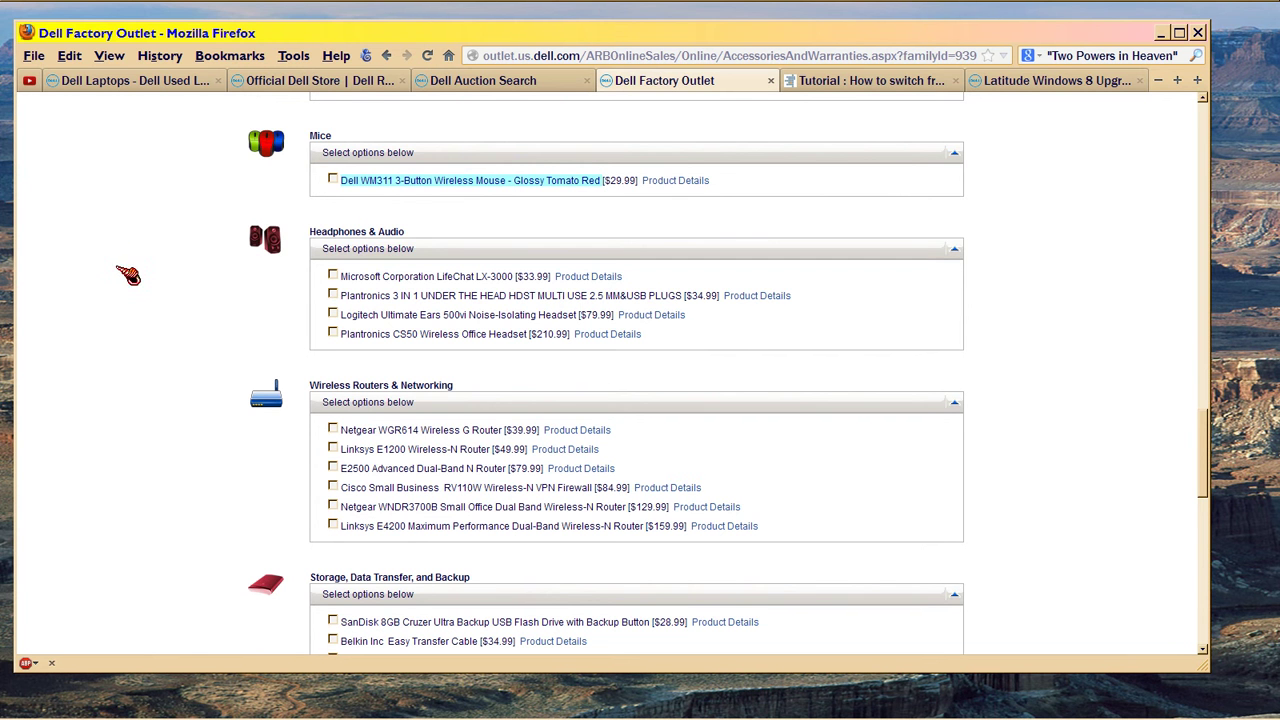
{"action": "scroll", "coordinate": [128, 275], "scroll_direction": "down", "scroll_amount": 2}
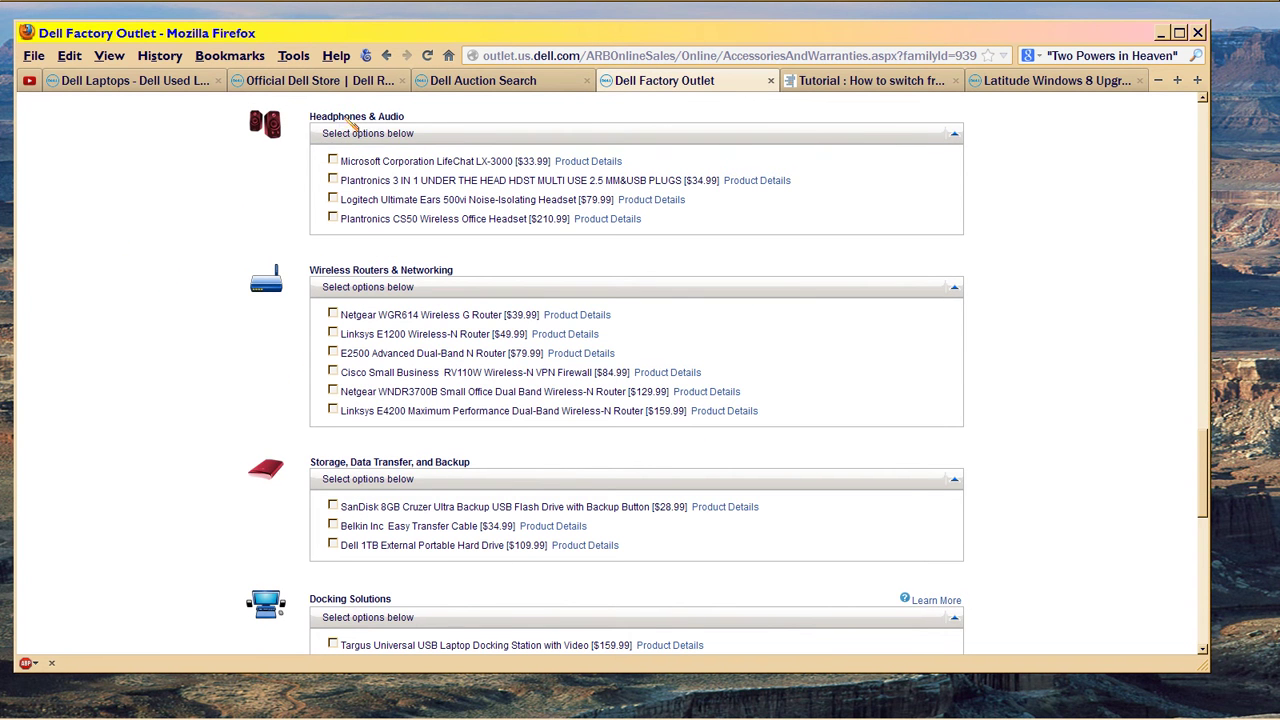
{"action": "left_click_drag", "start_coordinate": [307, 116], "coordinate": [410, 120]}
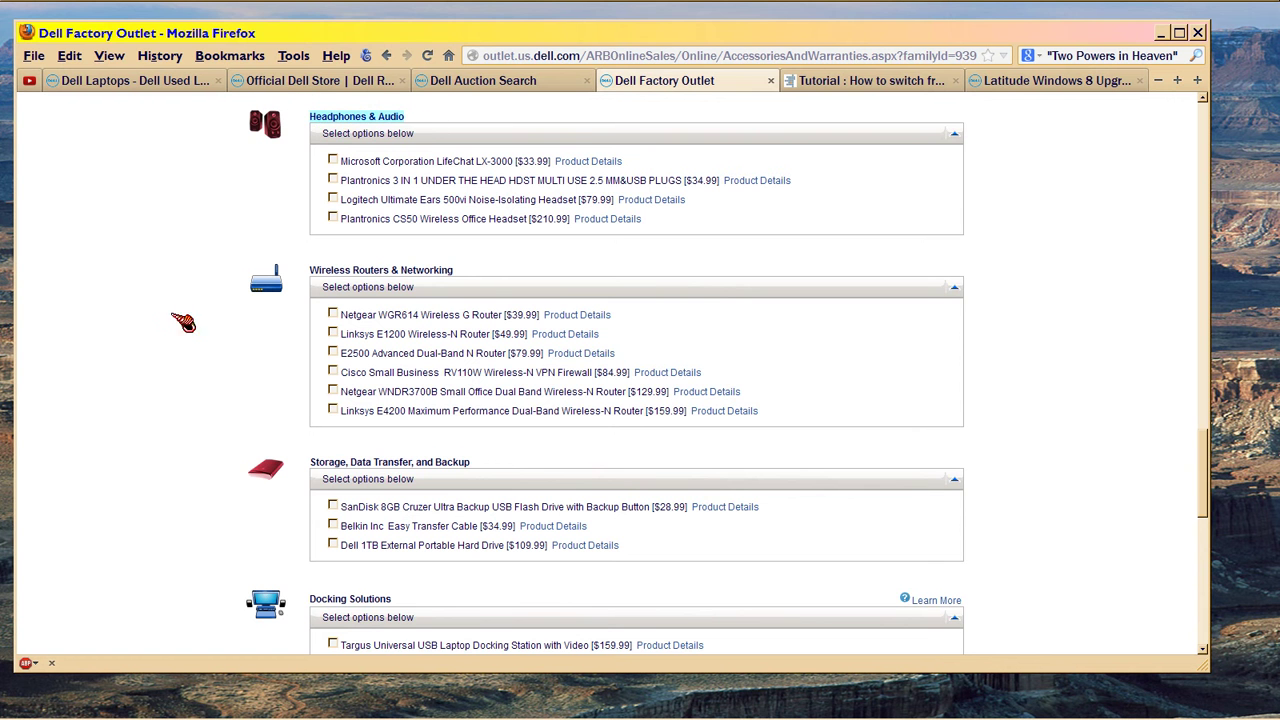
{"action": "scroll", "coordinate": [196, 287], "scroll_direction": "down", "scroll_amount": 3}
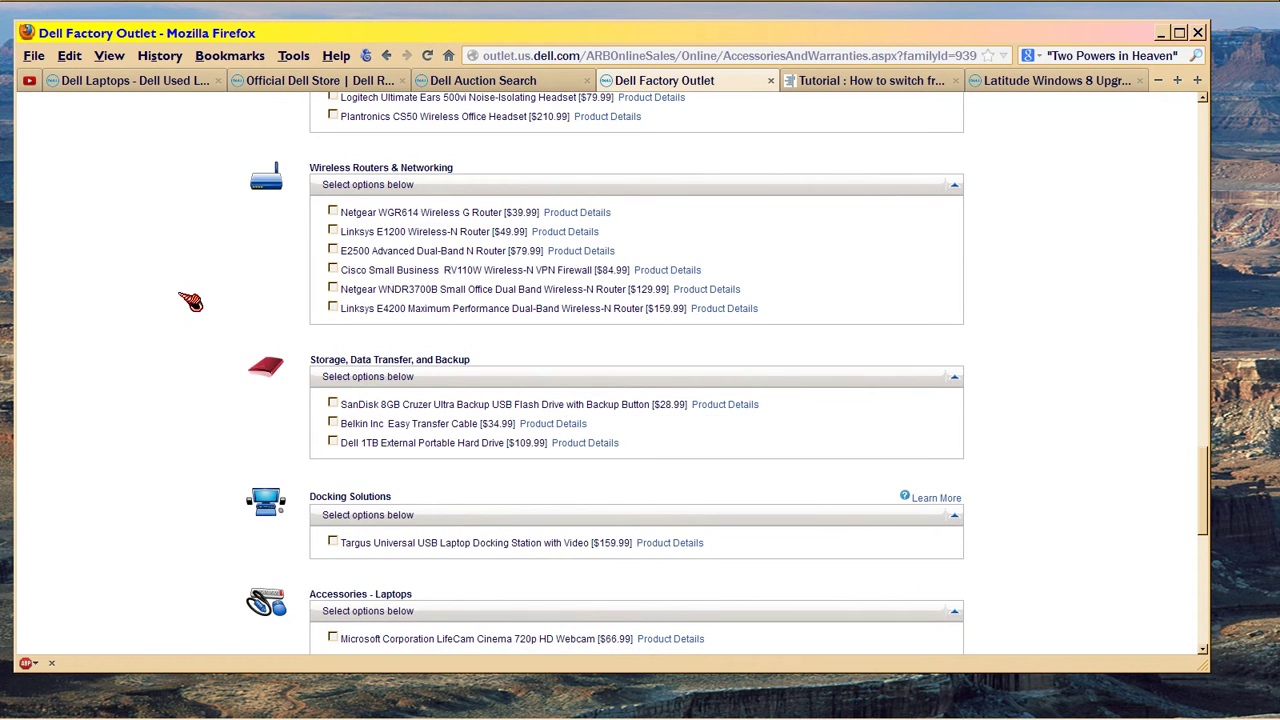
{"action": "scroll", "coordinate": [190, 302], "scroll_direction": "down", "scroll_amount": 1}
{"action": "scroll", "coordinate": [190, 302], "scroll_direction": "down", "scroll_amount": 2}
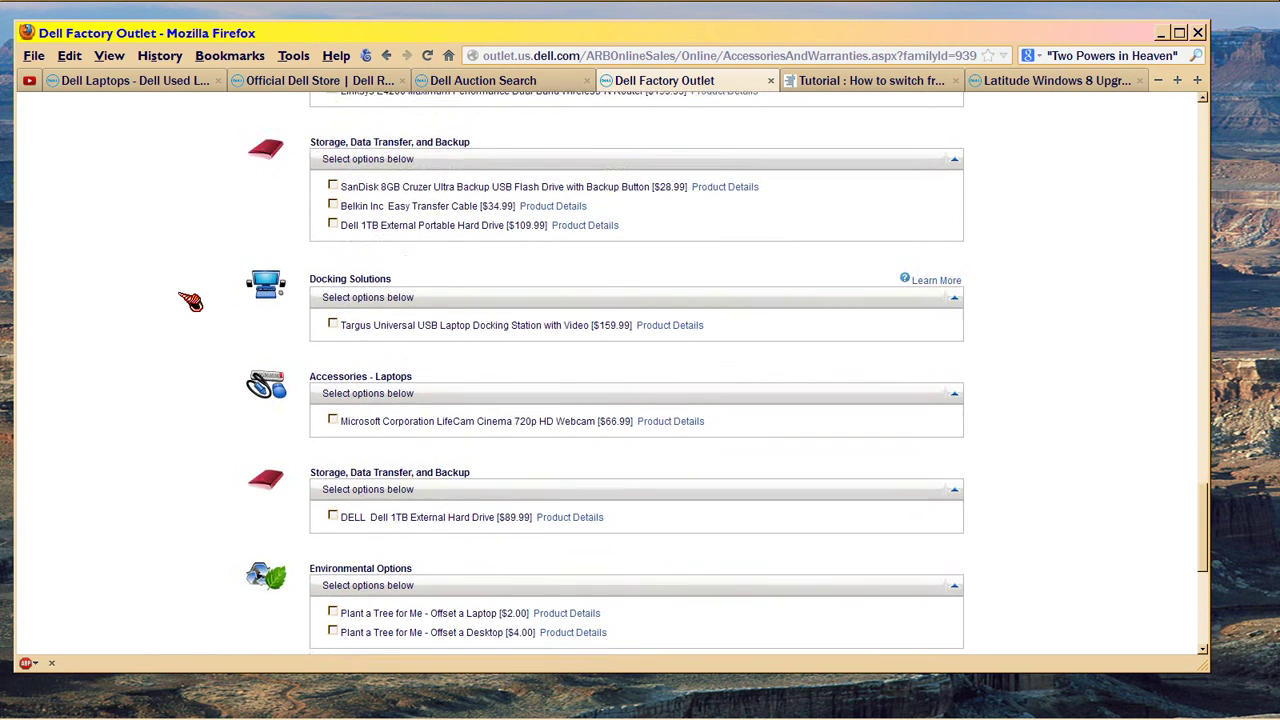
{"action": "scroll", "coordinate": [190, 302], "scroll_direction": "down", "scroll_amount": 2}
{"action": "scroll", "coordinate": [190, 302], "scroll_direction": "down", "scroll_amount": 1}
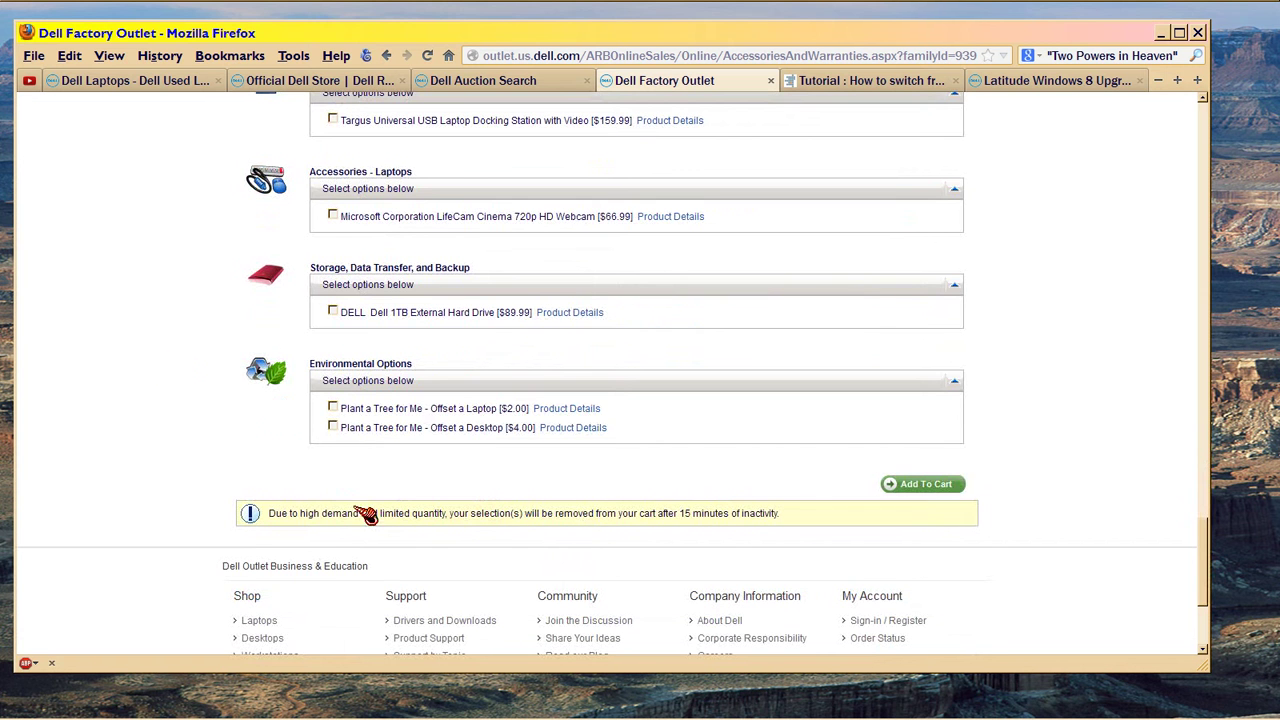
{"action": "left_click", "coordinate": [912, 488]}
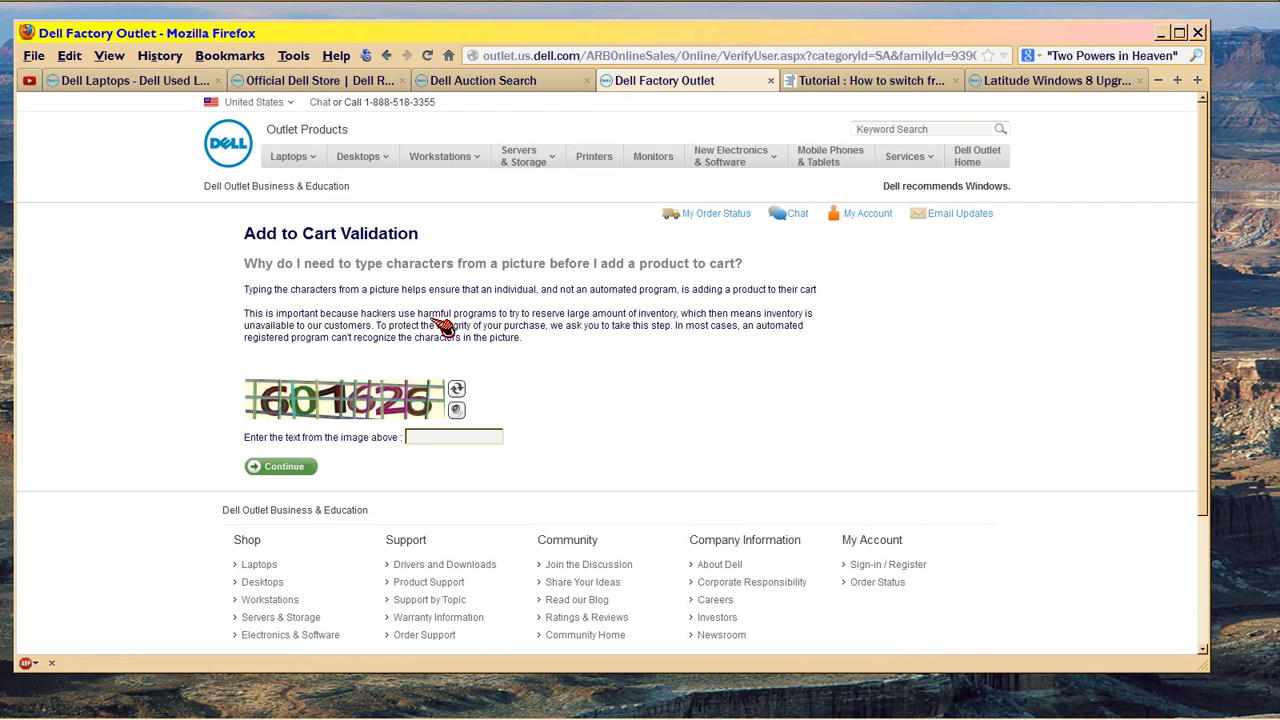
Step: Go back three pages to the Business Savings Event Latitude coupon offers
{"action": "left_click", "coordinate": [388, 56]}
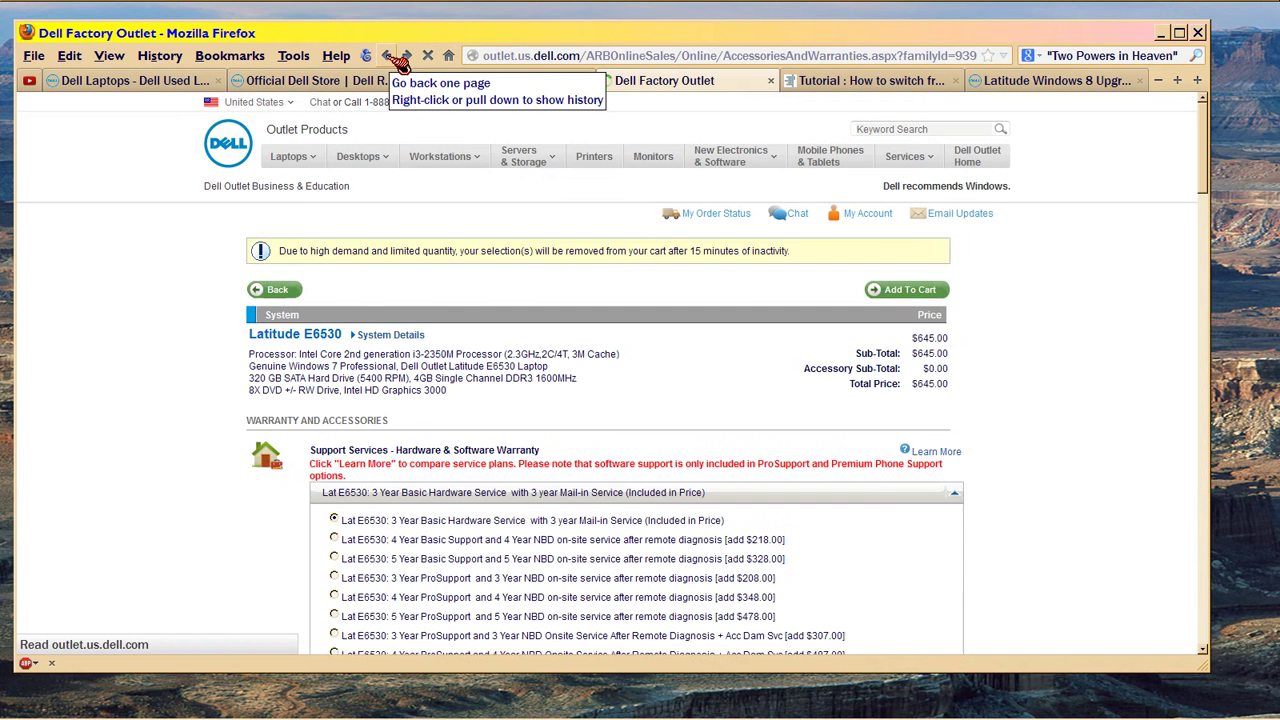
{"action": "left_click", "coordinate": [396, 58]}
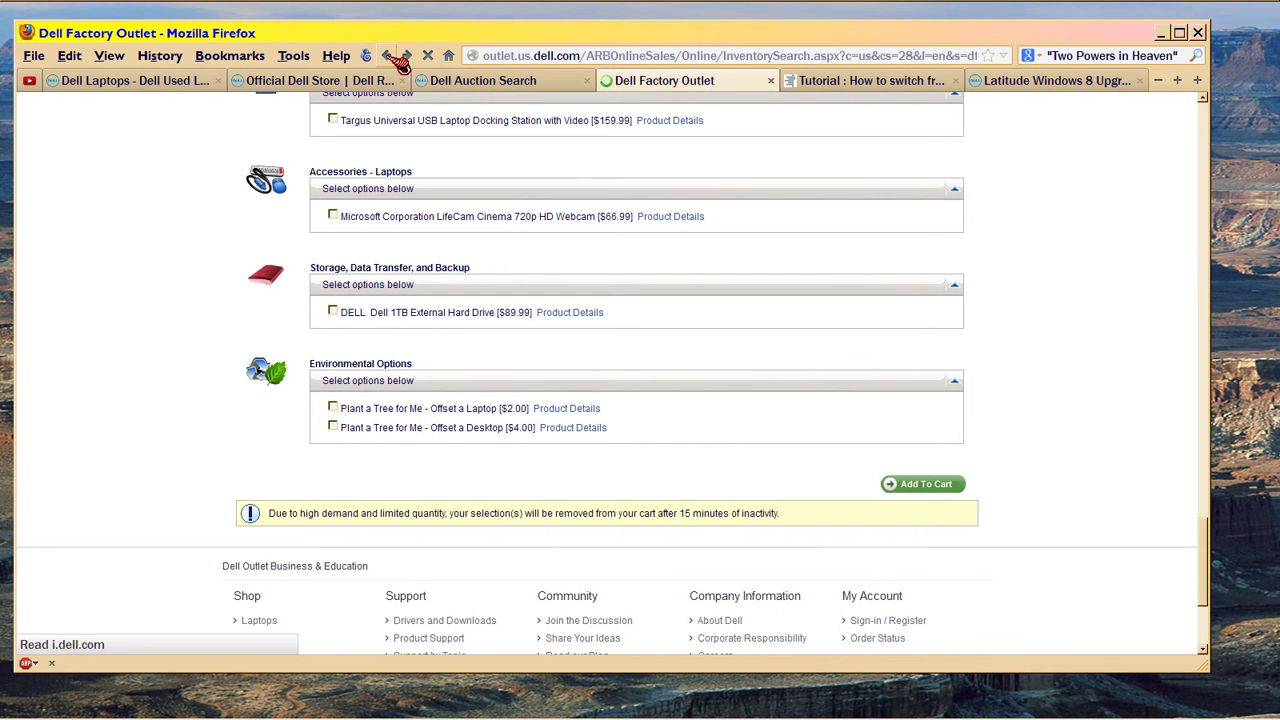
{"action": "left_click", "coordinate": [393, 58]}
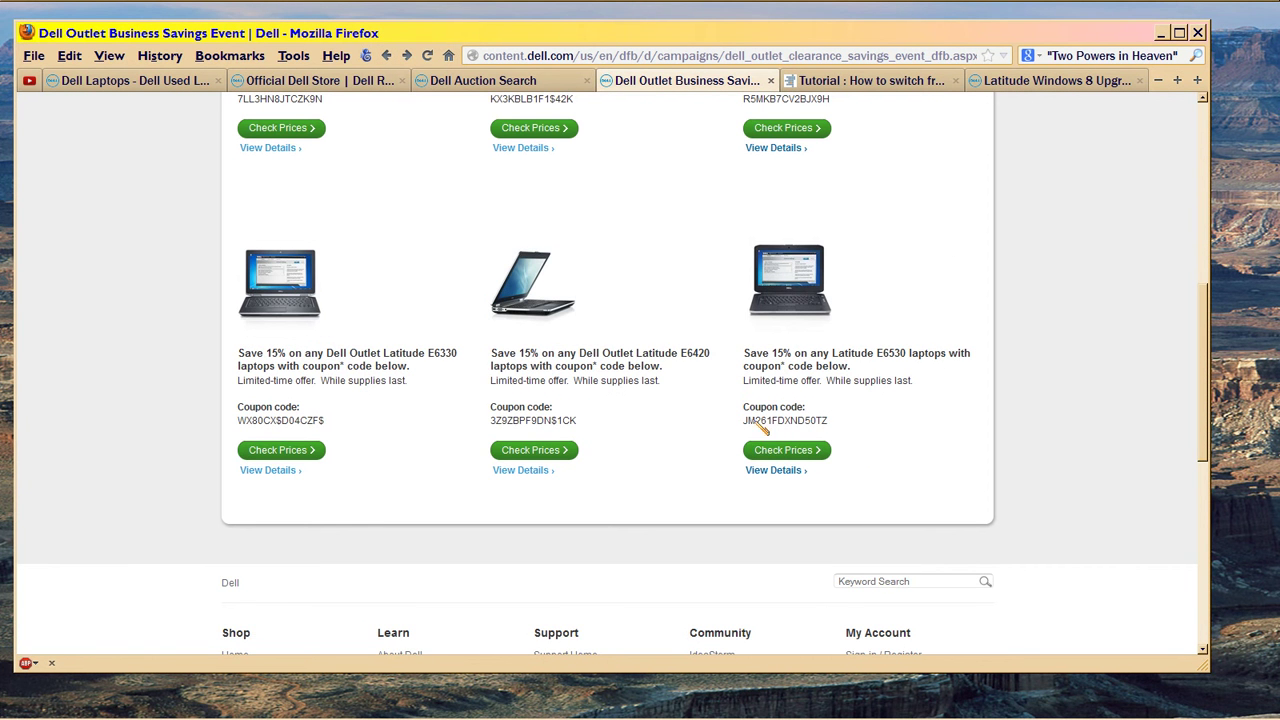
Step: Select the Latitude E6530 coupon code and request that offer's prices
{"action": "left_click_drag", "start_coordinate": [745, 424], "coordinate": [851, 429]}
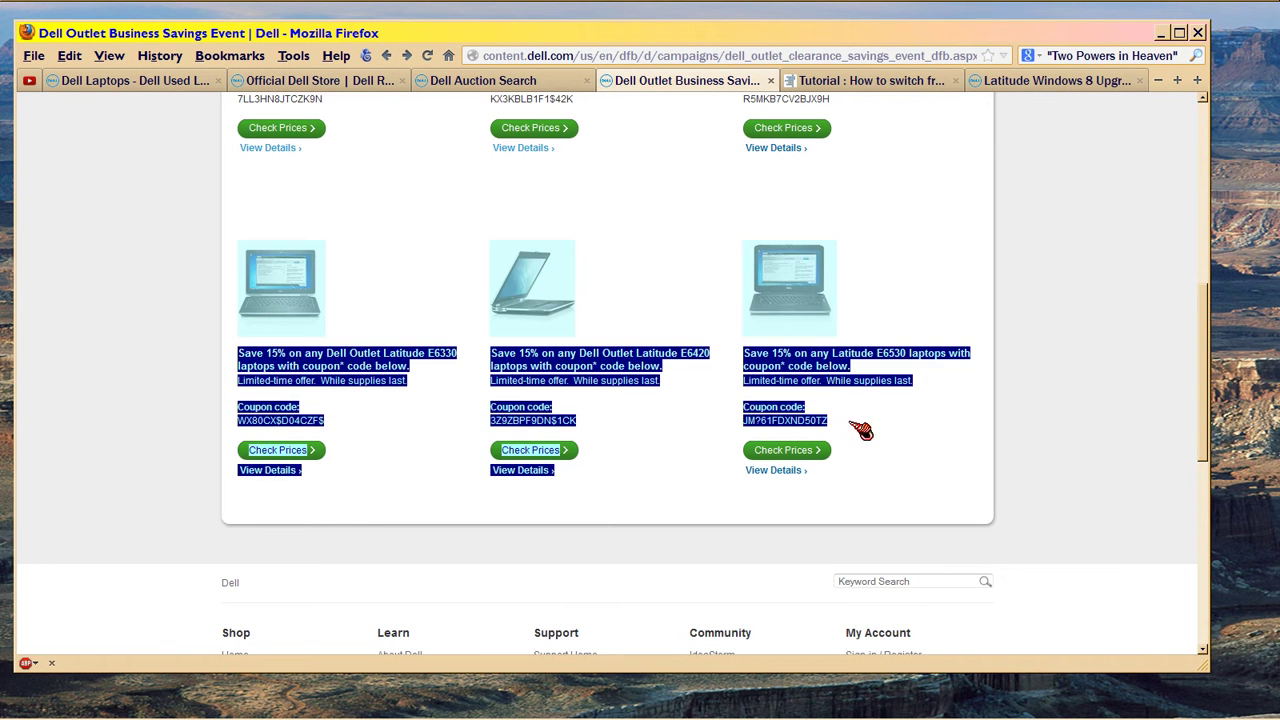
{"action": "left_click", "coordinate": [800, 427]}
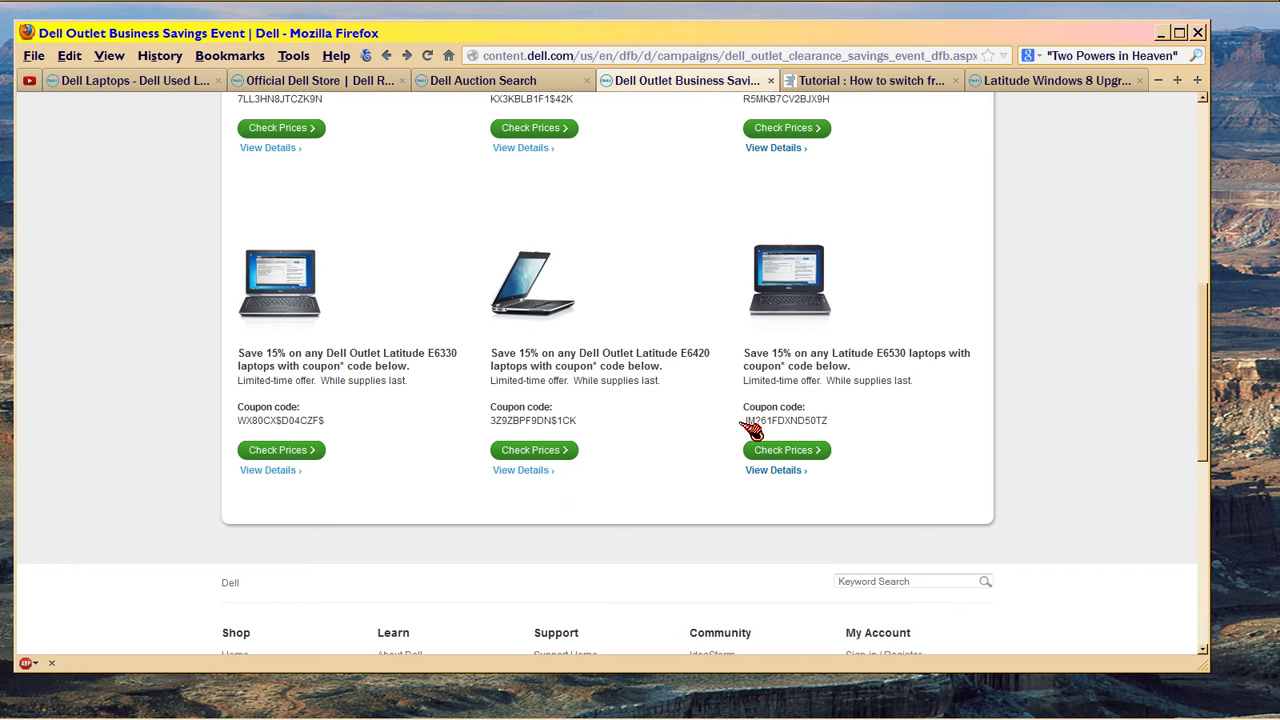
{"action": "mouse_move", "coordinate": [752, 428]}
{"action": "left_mouse_down"}
{"action": "mouse_move", "coordinate": [768, 426]}
{"action": "mouse_move", "coordinate": [752, 430]}
{"action": "left_mouse_up"}
{"action": "left_click", "coordinate": [765, 424]}
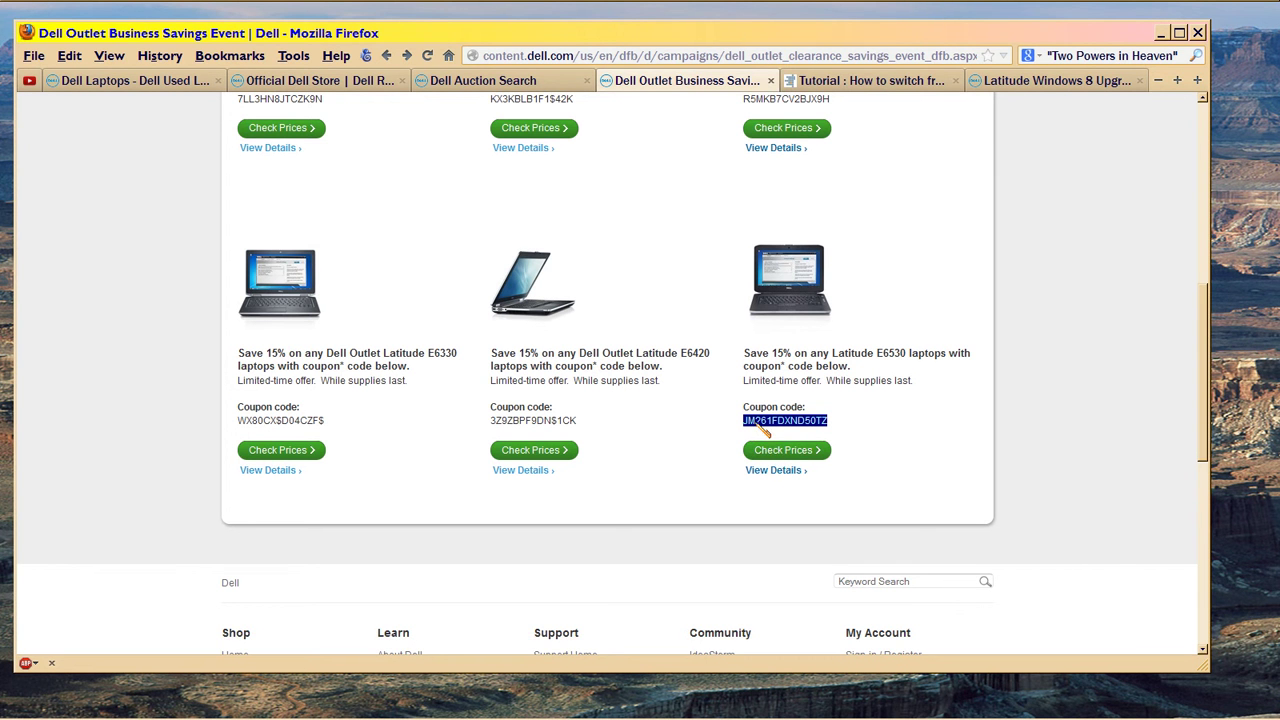
{"action": "left_click", "coordinate": [777, 459]}
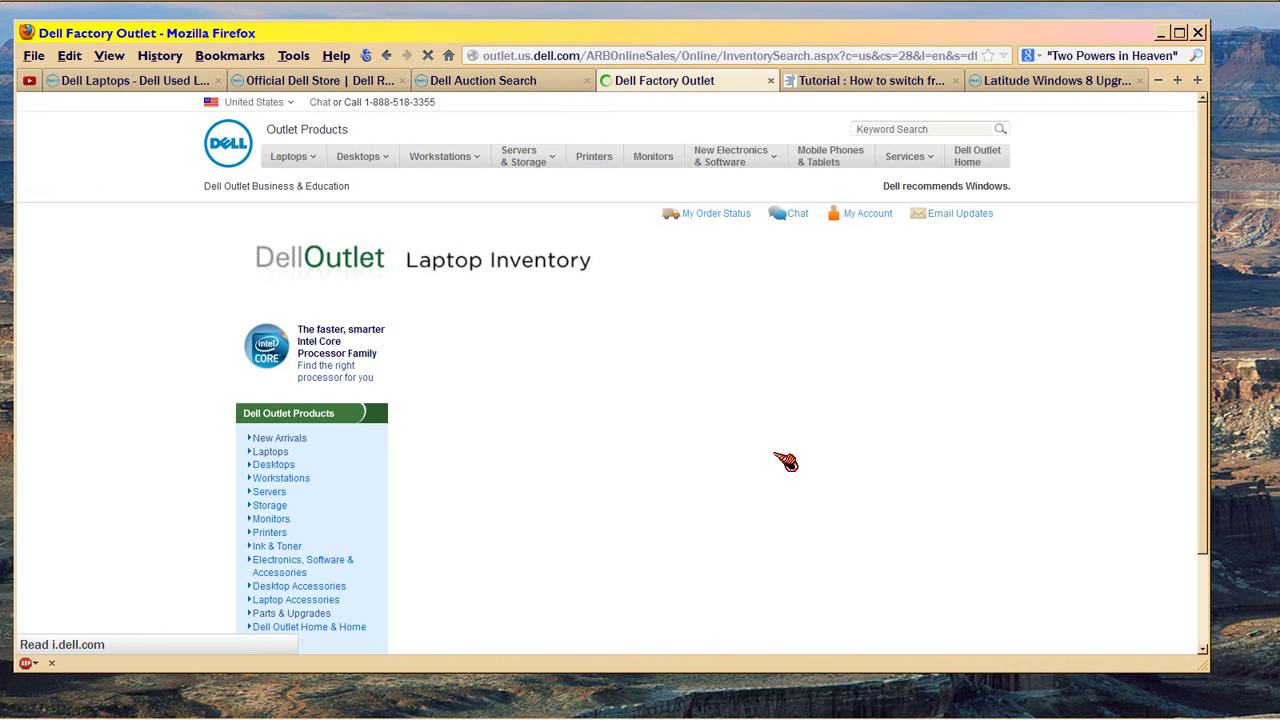
Step: Continue to the E6530 listings and pick warranty and accessories for the $645 refurbished unit
{"action": "left_click", "coordinate": [925, 548]}
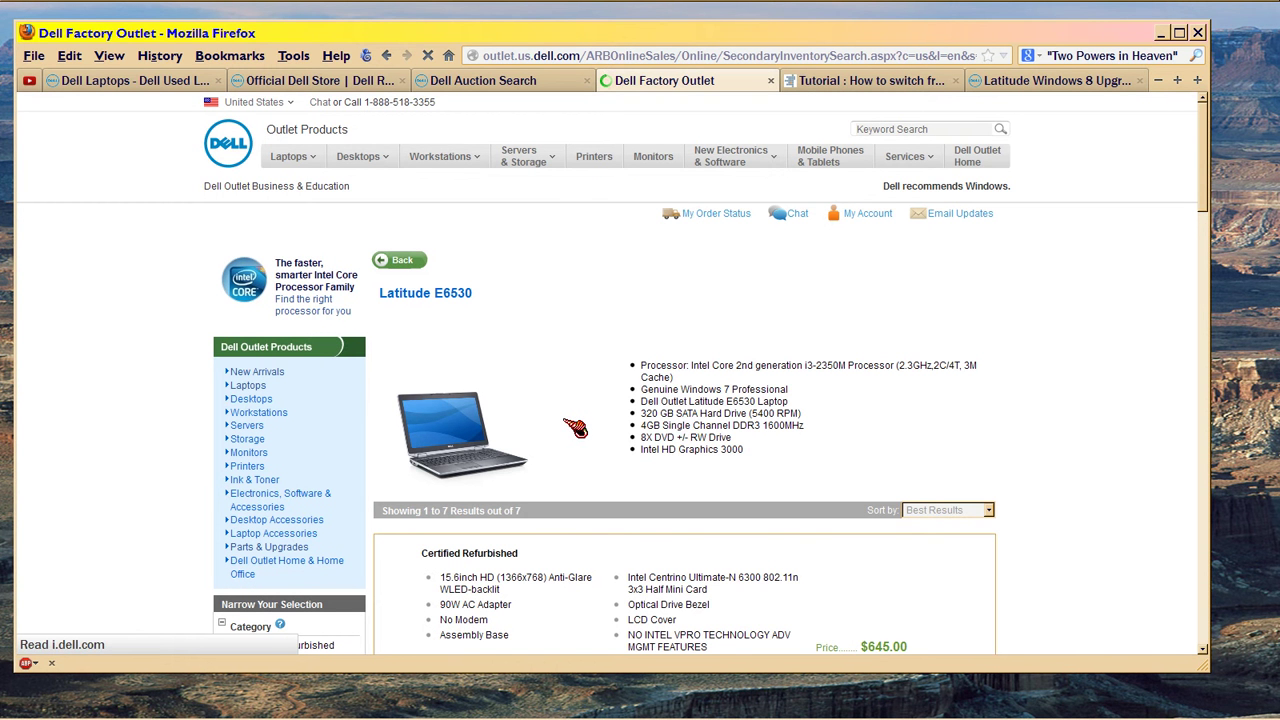
{"action": "scroll", "coordinate": [575, 428], "scroll_direction": "down", "scroll_amount": 2}
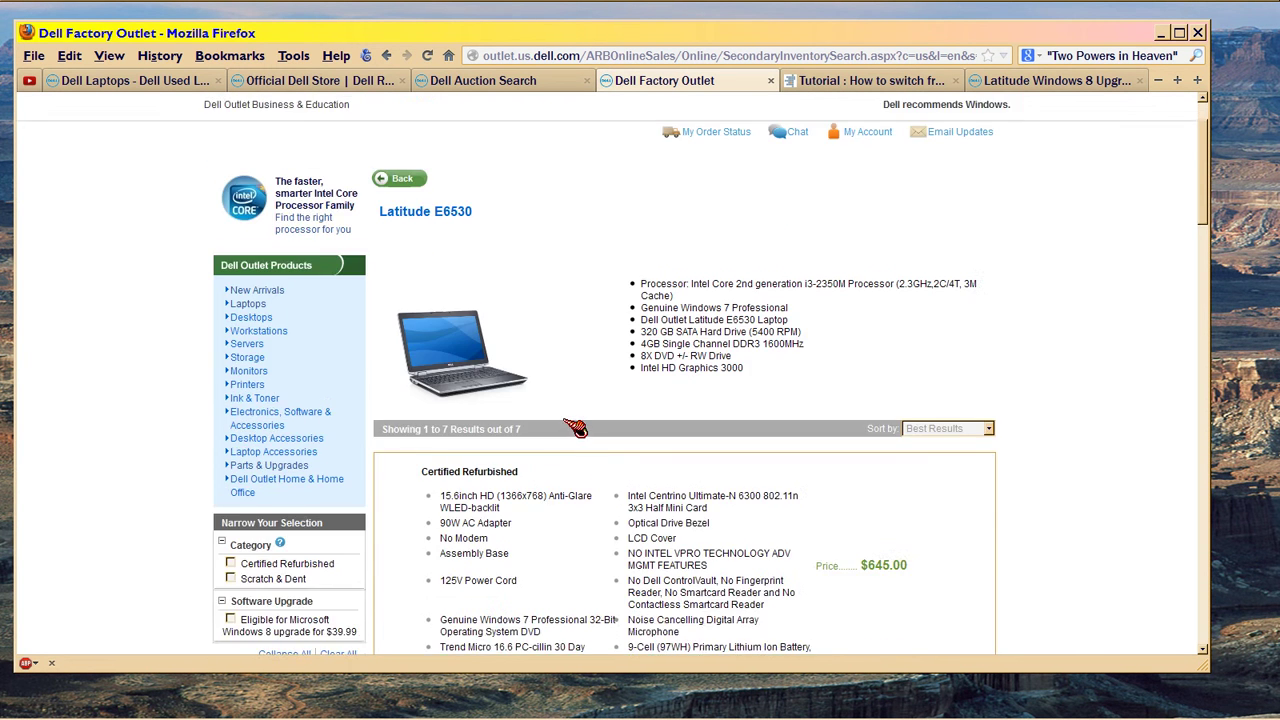
{"action": "scroll", "coordinate": [600, 435], "scroll_direction": "down", "scroll_amount": 2}
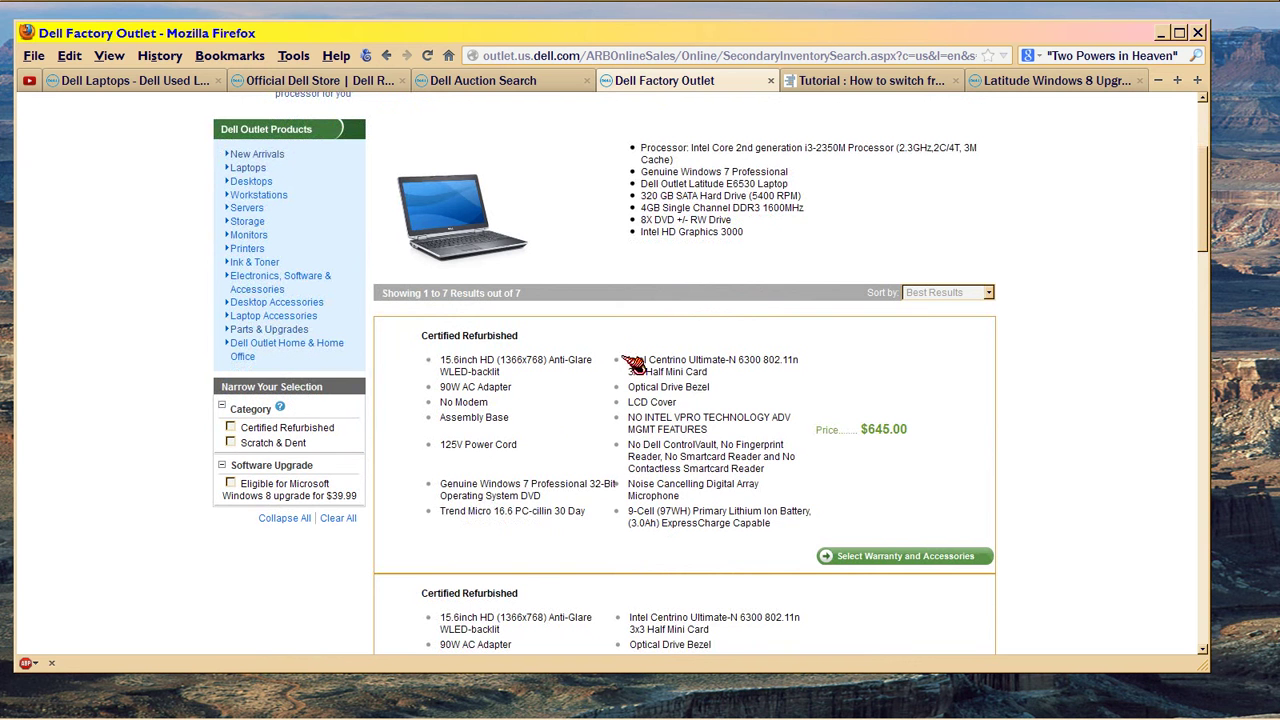
{"action": "left_click_drag", "start_coordinate": [624, 358], "coordinate": [806, 532]}
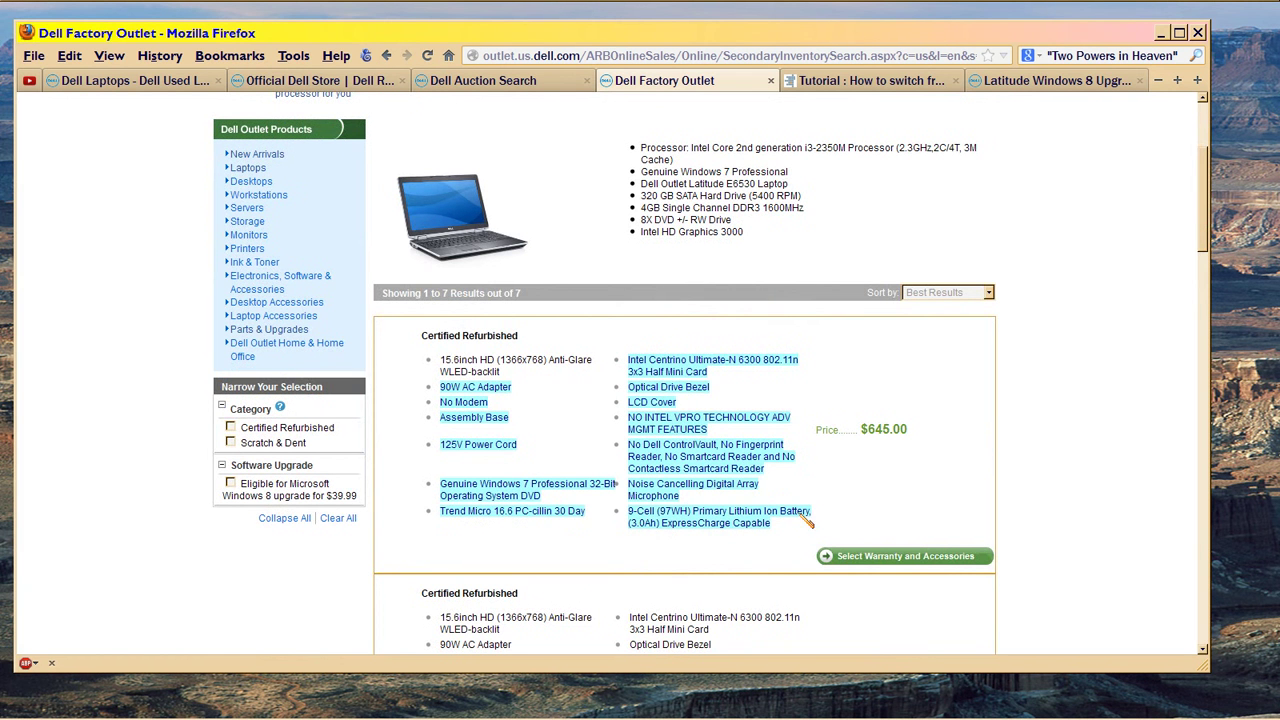
{"action": "left_click", "coordinate": [899, 564]}
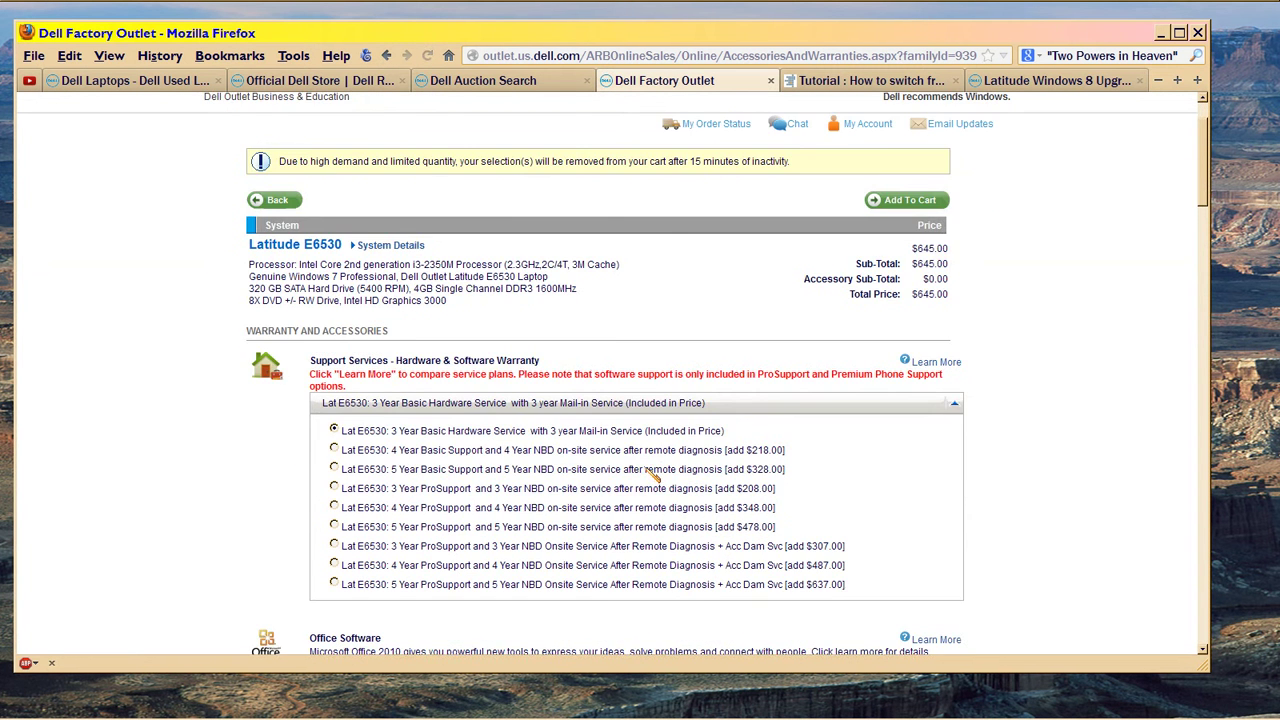
Step: Add the $645 Latitude E6530 to the cart, retrying the captcha after the first mismatch
{"action": "left_click", "coordinate": [908, 264]}
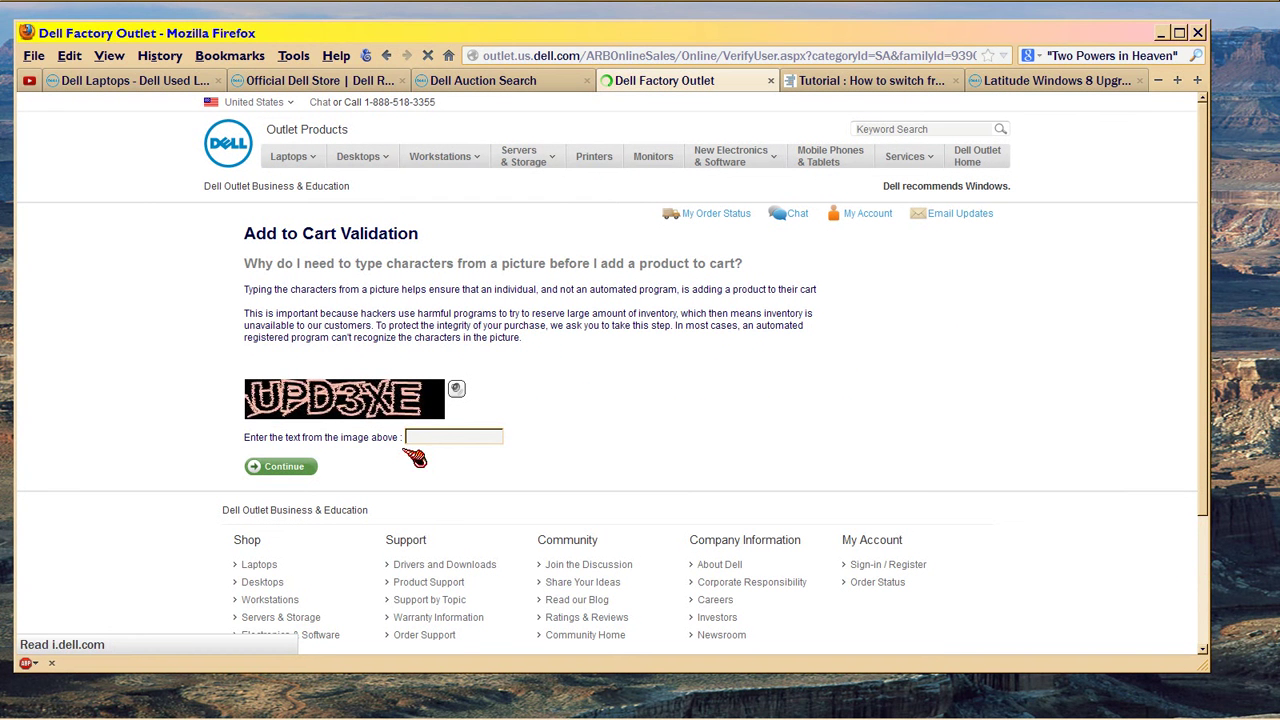
{"action": "left_click", "coordinate": [428, 436]}
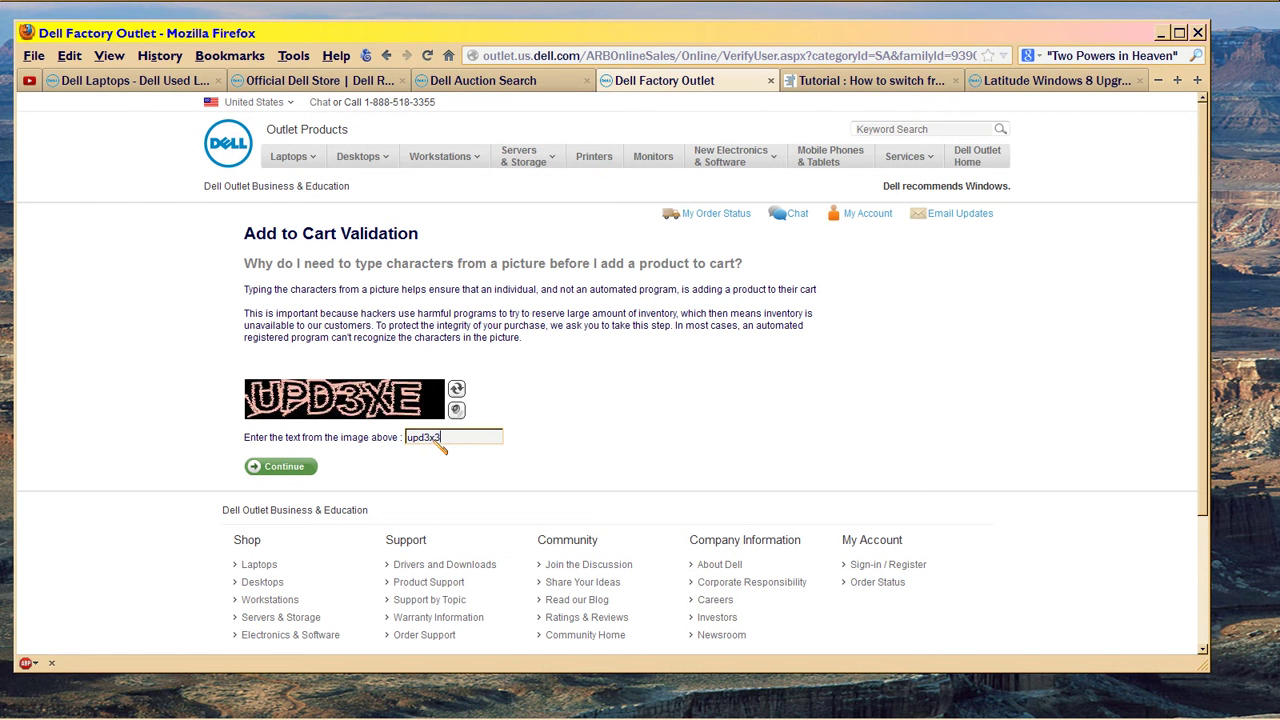
{"action": "left_click", "coordinate": [279, 470]}
{"action": "type", "text": "dyepcsr"}
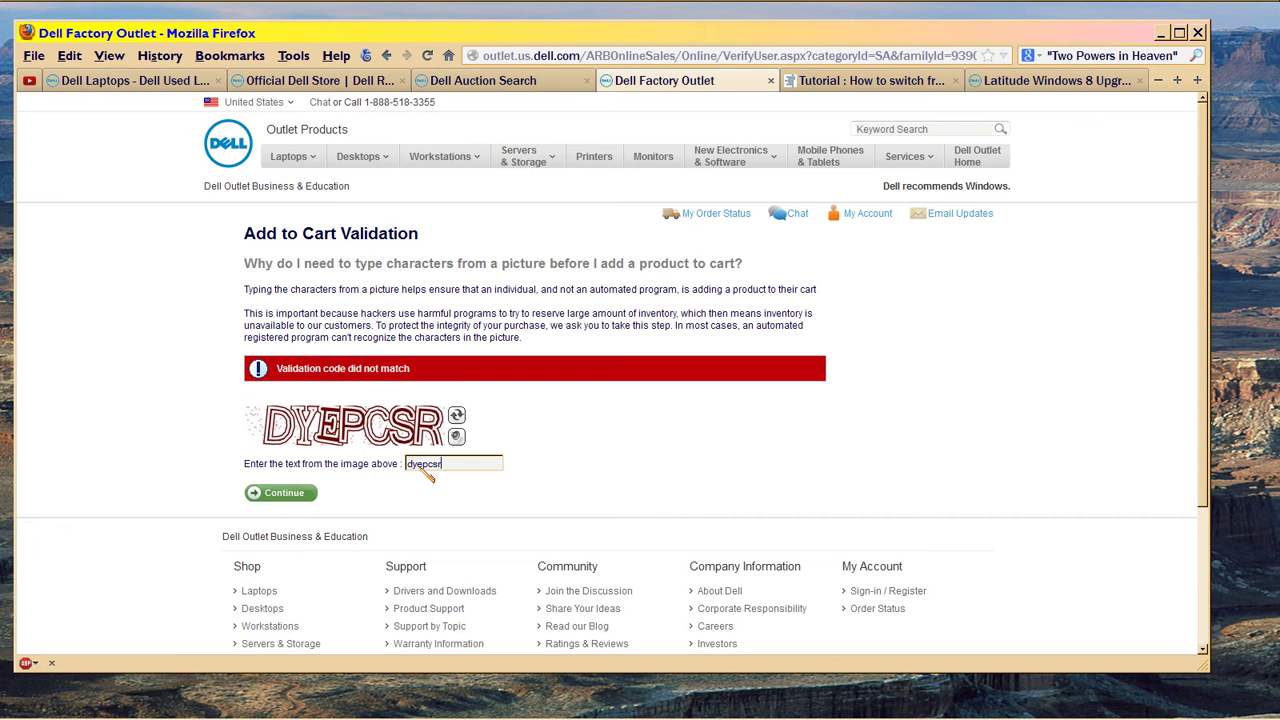
{"action": "left_click", "coordinate": [282, 494]}
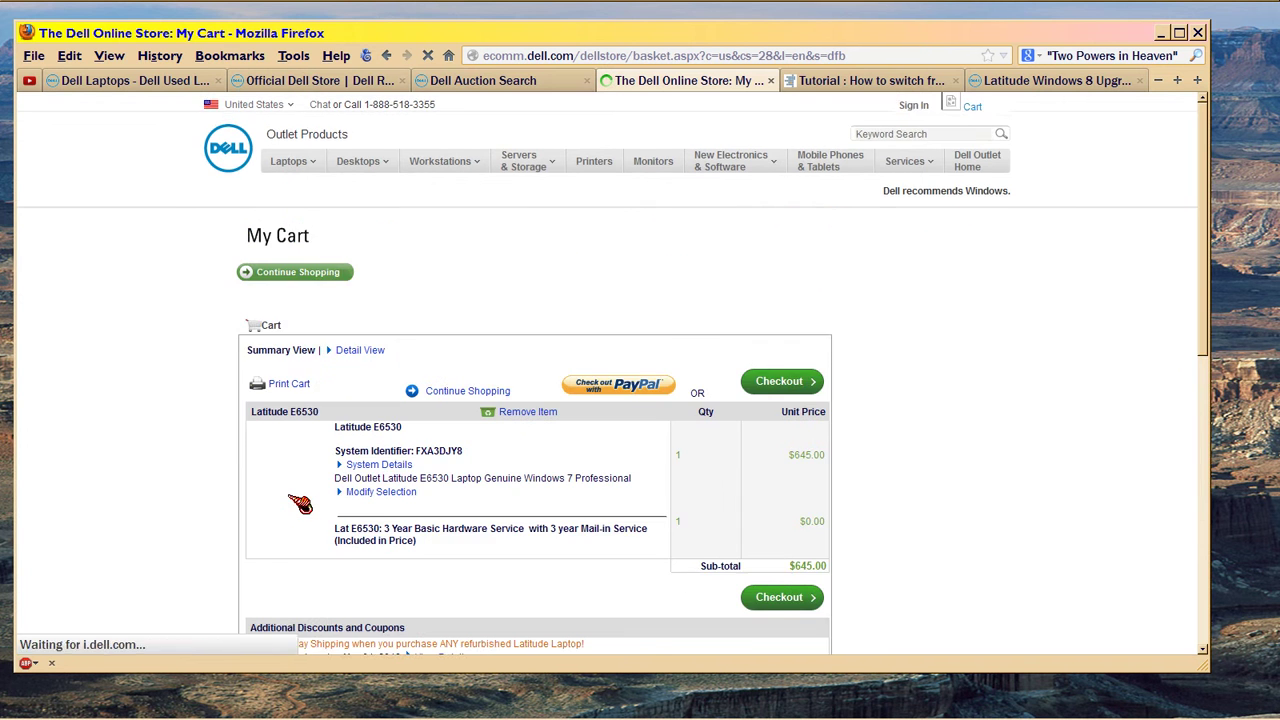
{"action": "scroll", "coordinate": [299, 503], "scroll_direction": "down", "scroll_amount": 3}
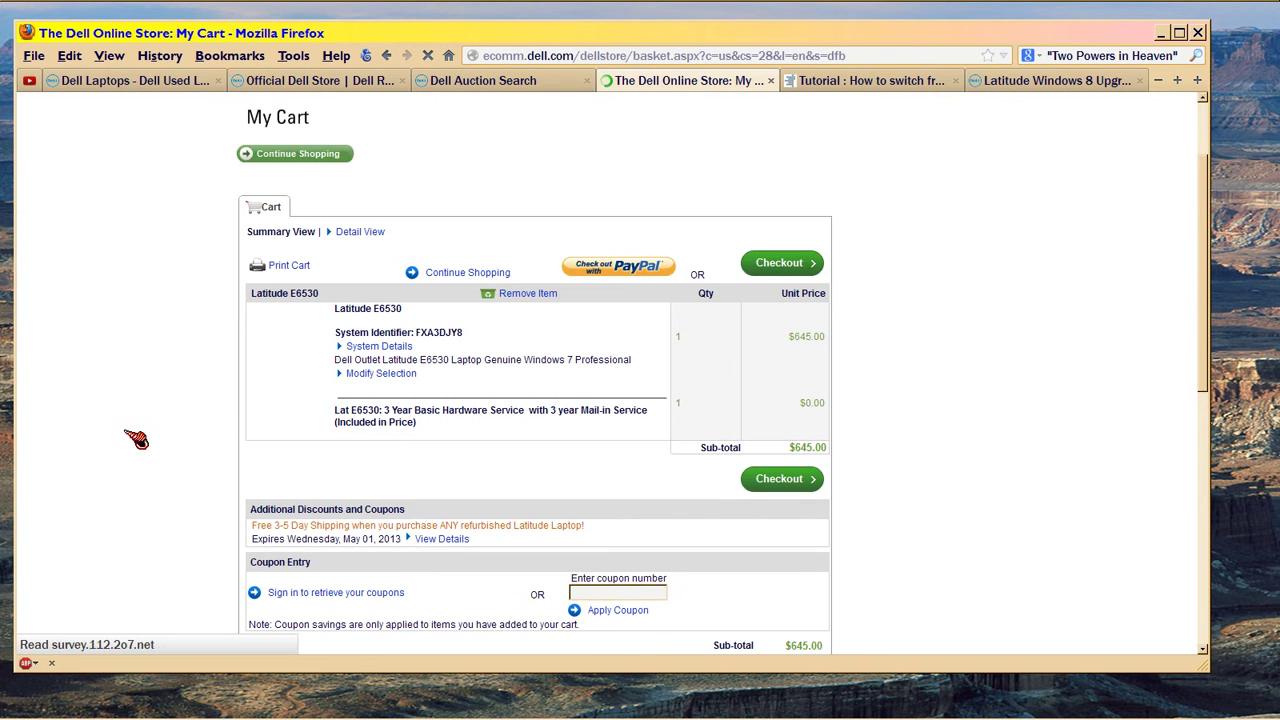
{"action": "scroll", "coordinate": [133, 458], "scroll_direction": "up", "scroll_amount": 3}
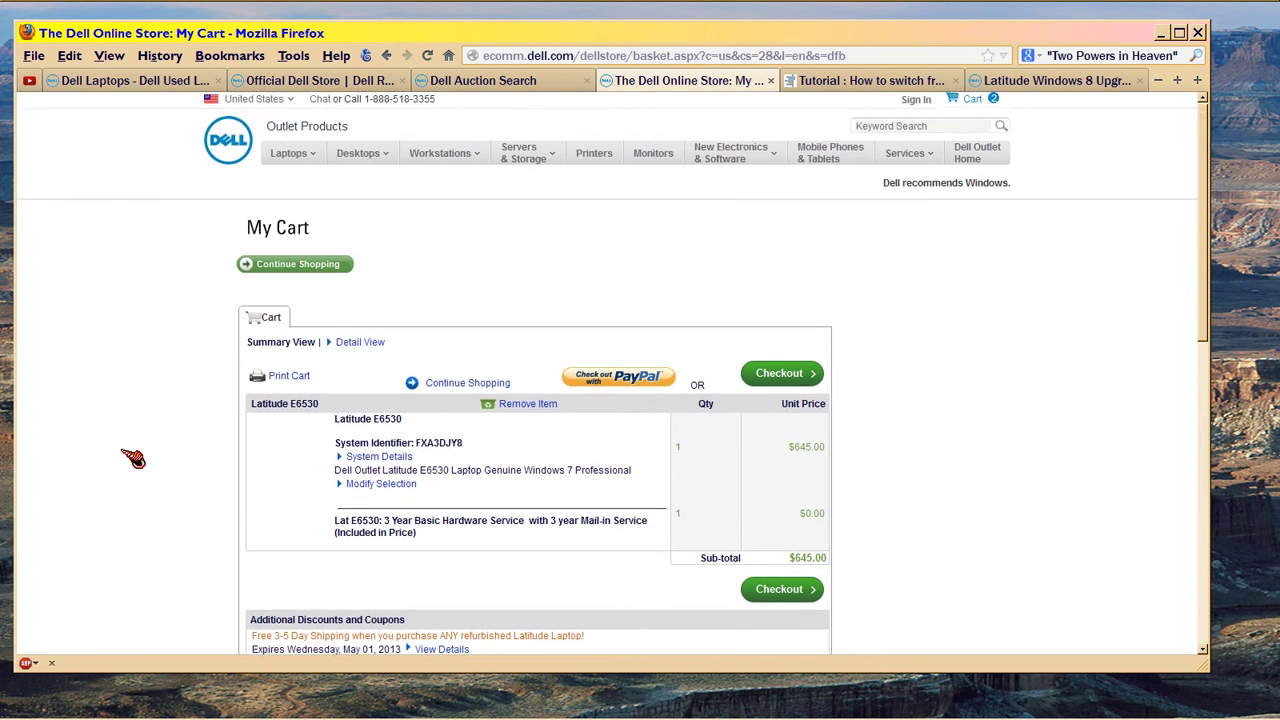
{"action": "scroll", "coordinate": [133, 458], "scroll_direction": "down", "scroll_amount": 2}
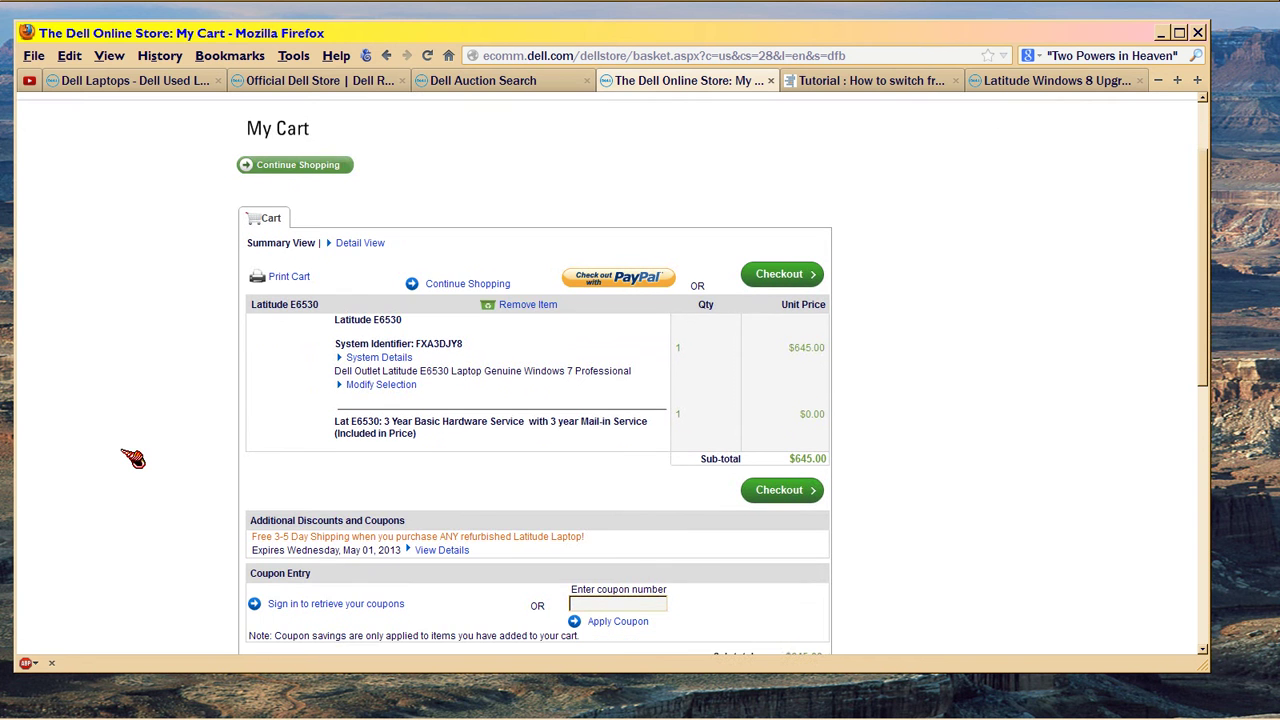
{"action": "scroll", "coordinate": [133, 458], "scroll_direction": "down", "scroll_amount": 1}
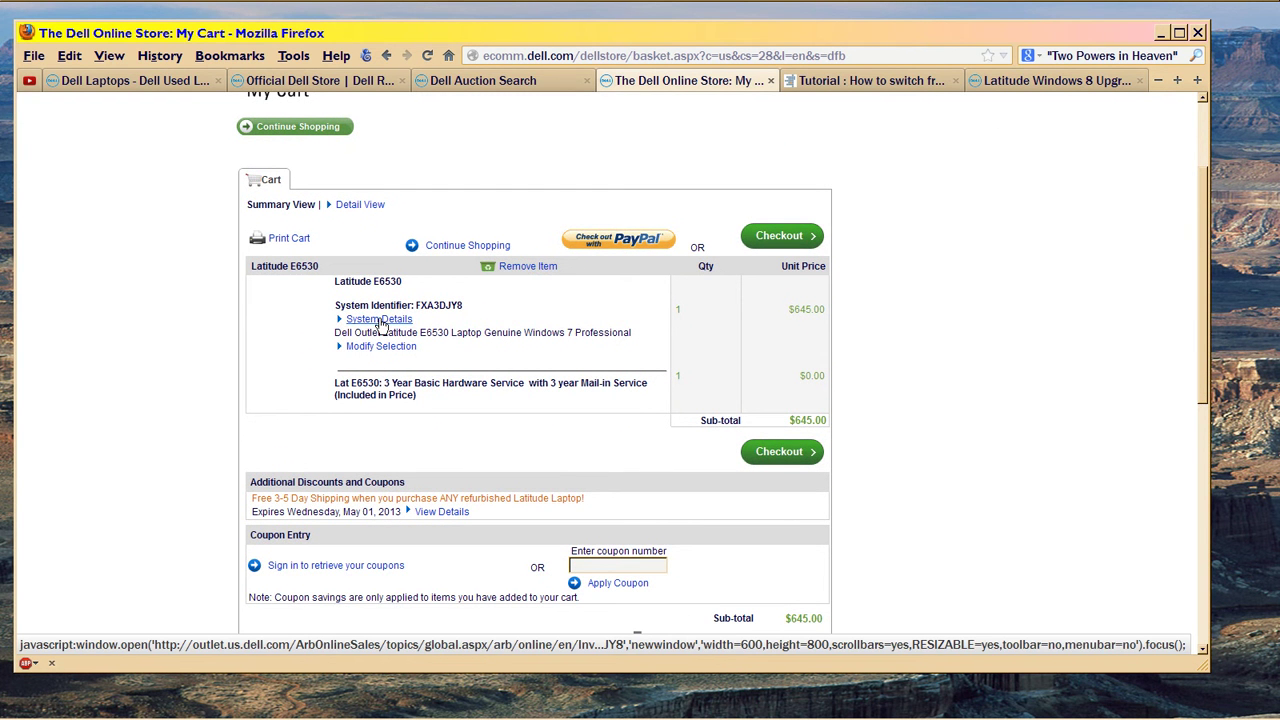
Step: Open System Details for the $645 Latitude E6530 in the cart
{"action": "left_click", "coordinate": [381, 319]}
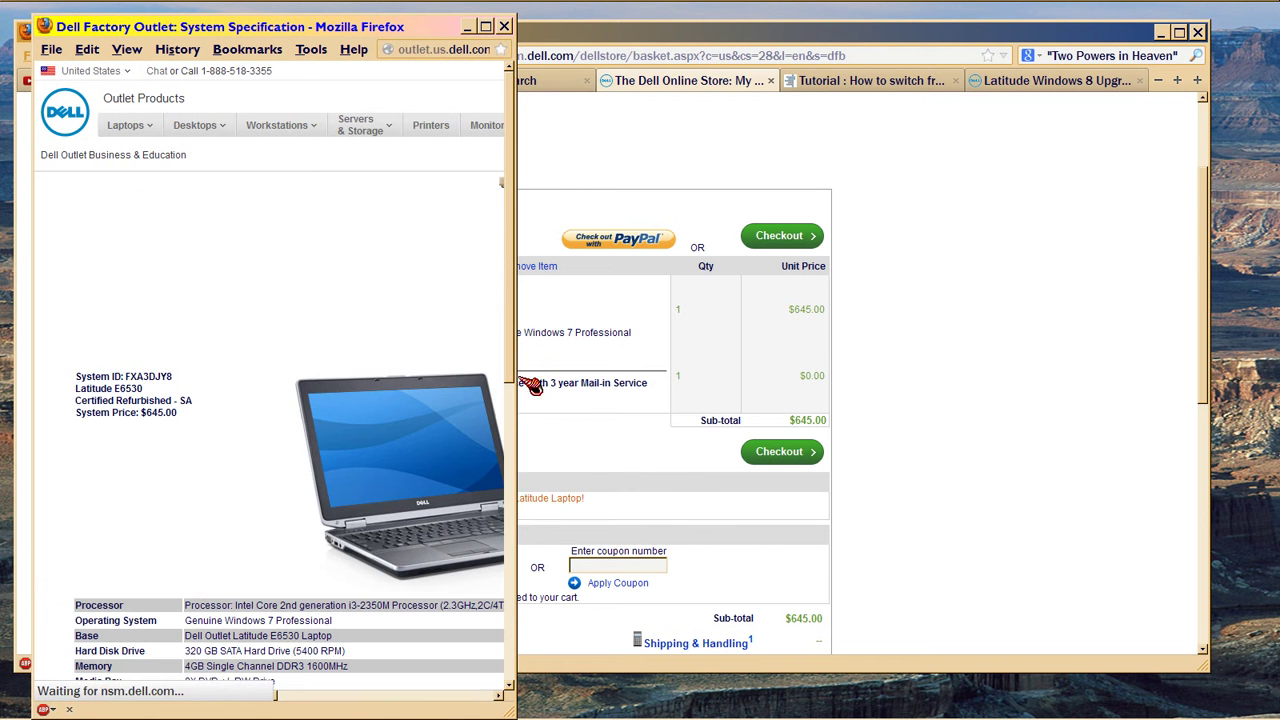
Step: Inspect the E6530's specification window, then continue shopping from the cart
{"action": "left_click_drag", "start_coordinate": [515, 365], "coordinate": [905, 381]}
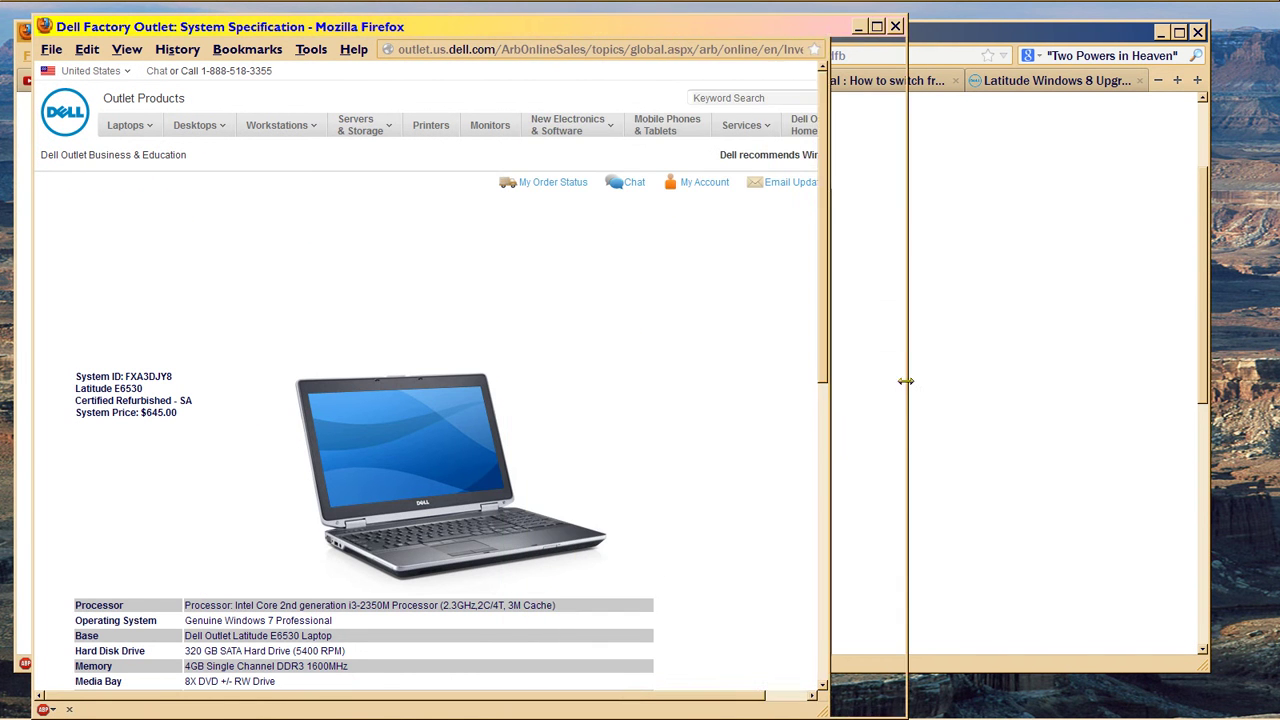
{"action": "scroll", "coordinate": [771, 450], "scroll_direction": "down", "scroll_amount": 2}
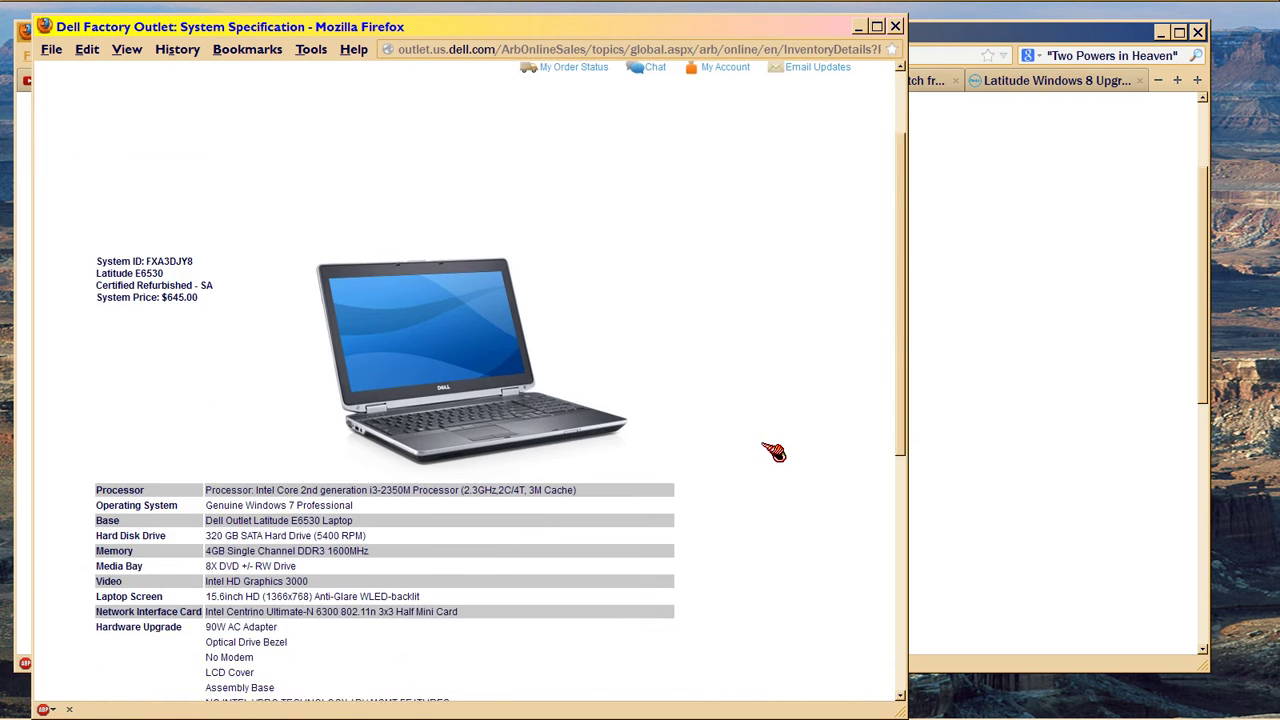
{"action": "scroll", "coordinate": [773, 452], "scroll_direction": "down", "scroll_amount": 2}
{"action": "scroll", "coordinate": [773, 452], "scroll_direction": "down", "scroll_amount": 1}
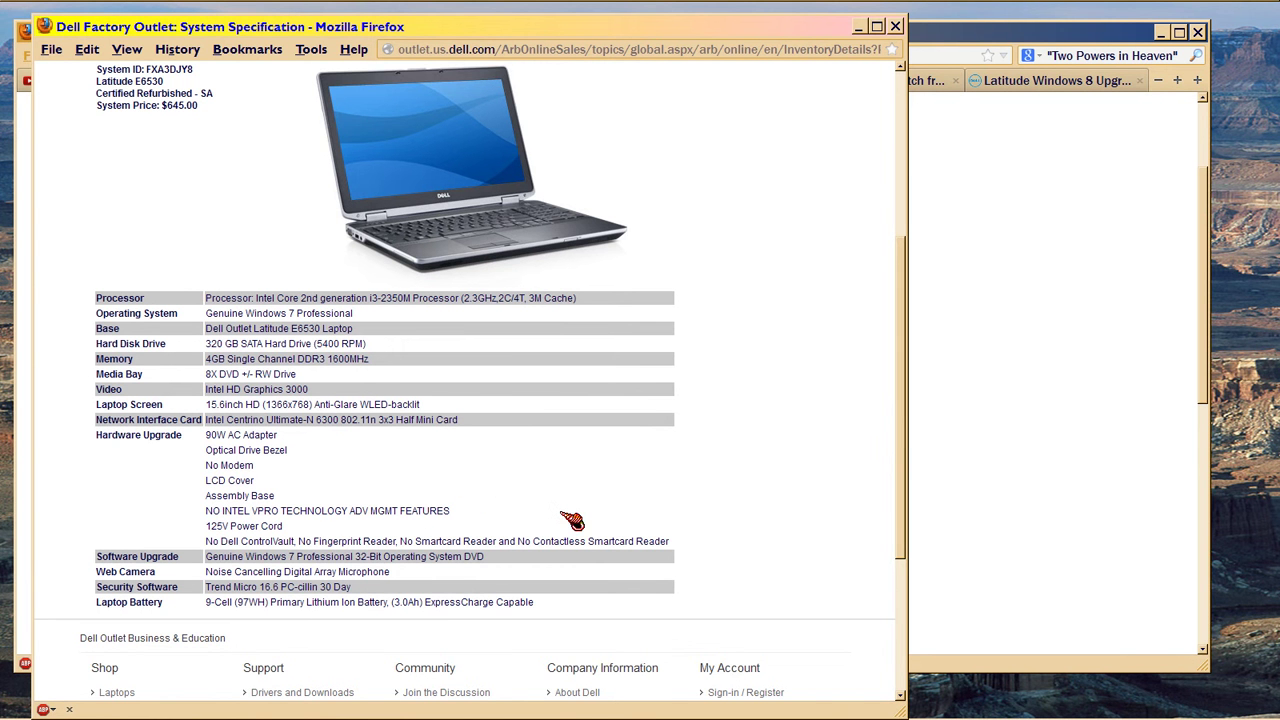
{"action": "scroll", "coordinate": [575, 520], "scroll_direction": "down", "scroll_amount": 1}
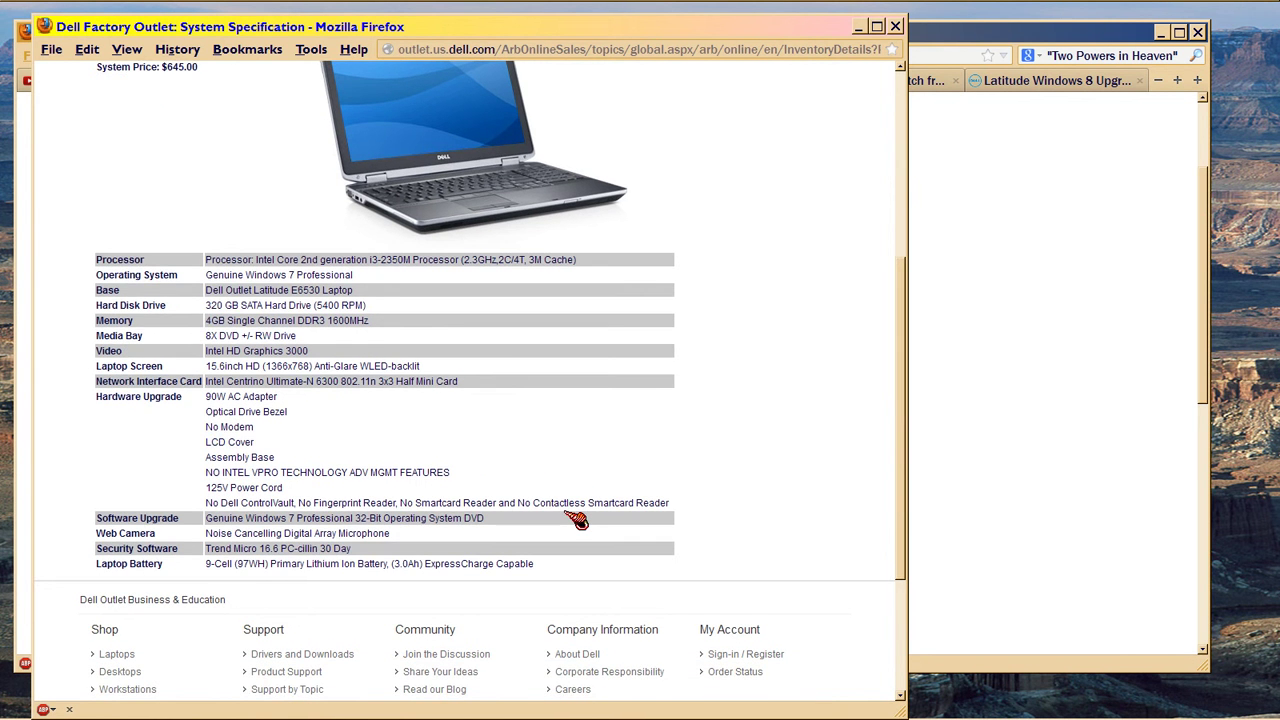
{"action": "scroll", "coordinate": [575, 518], "scroll_direction": "up", "scroll_amount": 1}
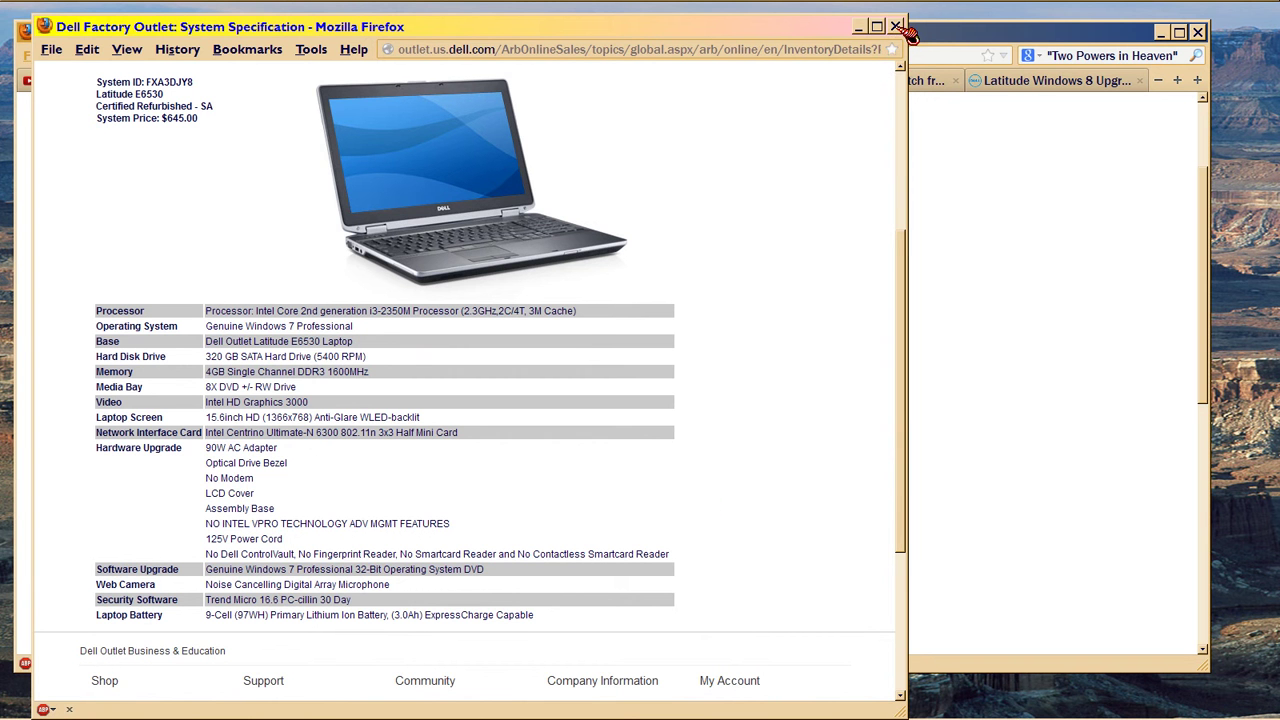
{"action": "left_click", "coordinate": [897, 26]}
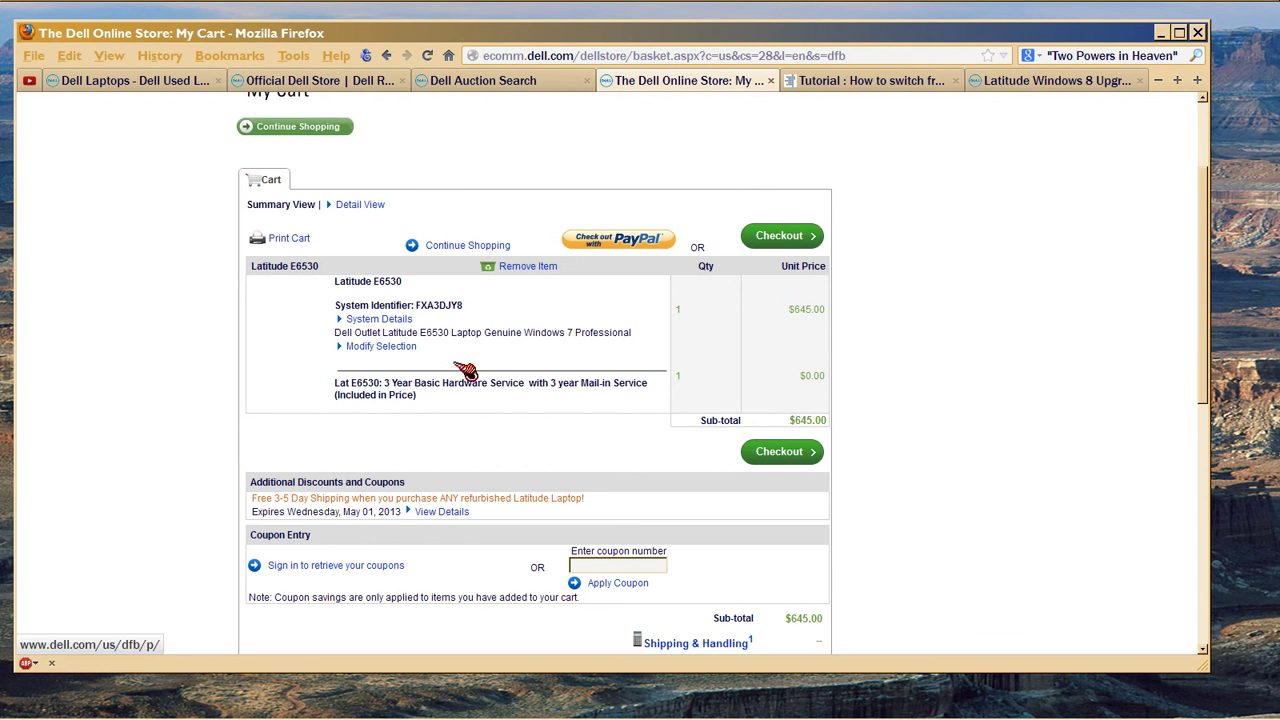
{"action": "left_click", "coordinate": [405, 319]}
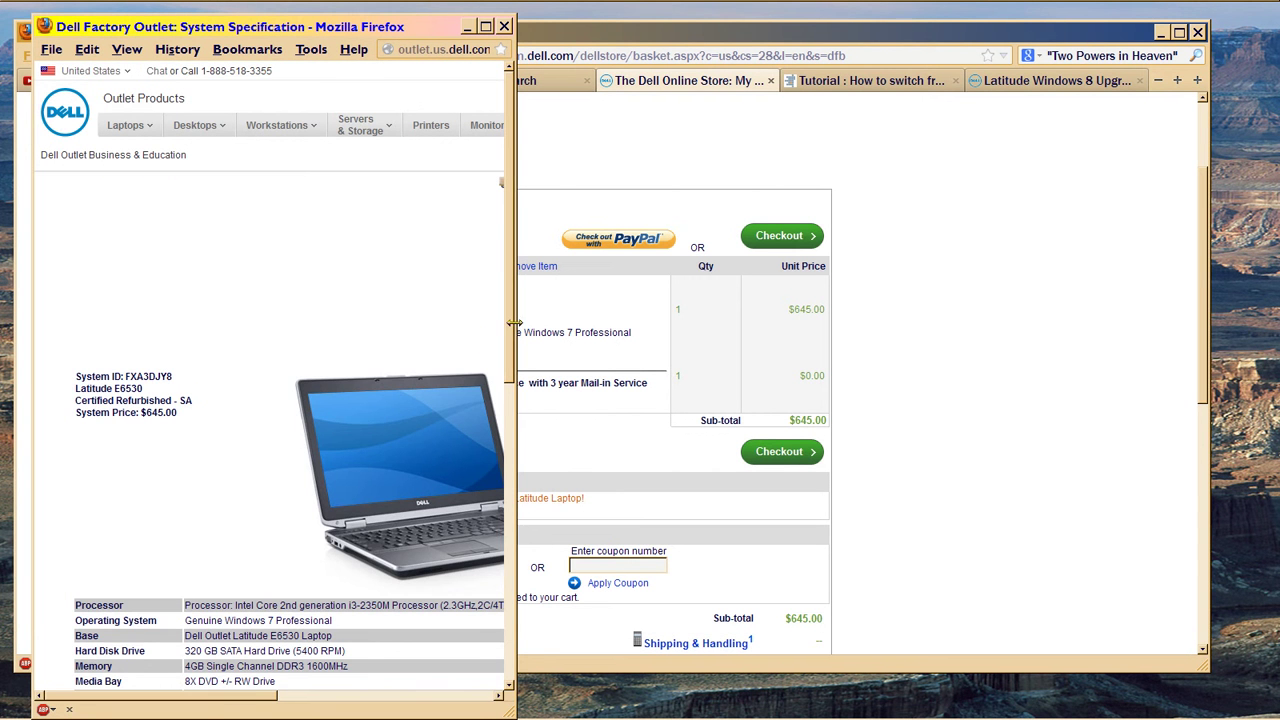
{"action": "left_click_drag", "start_coordinate": [513, 321], "coordinate": [810, 321]}
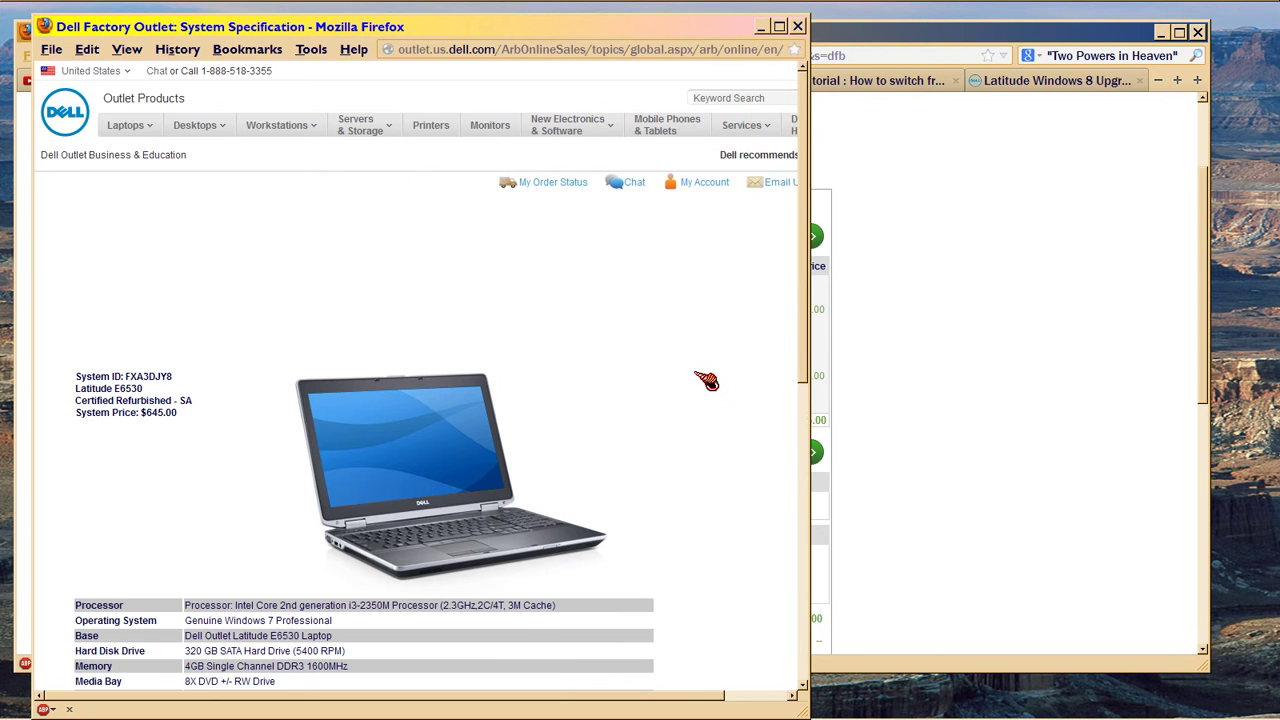
{"action": "scroll", "coordinate": [706, 380], "scroll_direction": "down", "scroll_amount": 2}
{"action": "scroll", "coordinate": [706, 380], "scroll_direction": "down", "scroll_amount": 2}
{"action": "scroll", "coordinate": [706, 380], "scroll_direction": "down", "scroll_amount": 2}
{"action": "scroll", "coordinate": [706, 380], "scroll_direction": "down", "scroll_amount": 1}
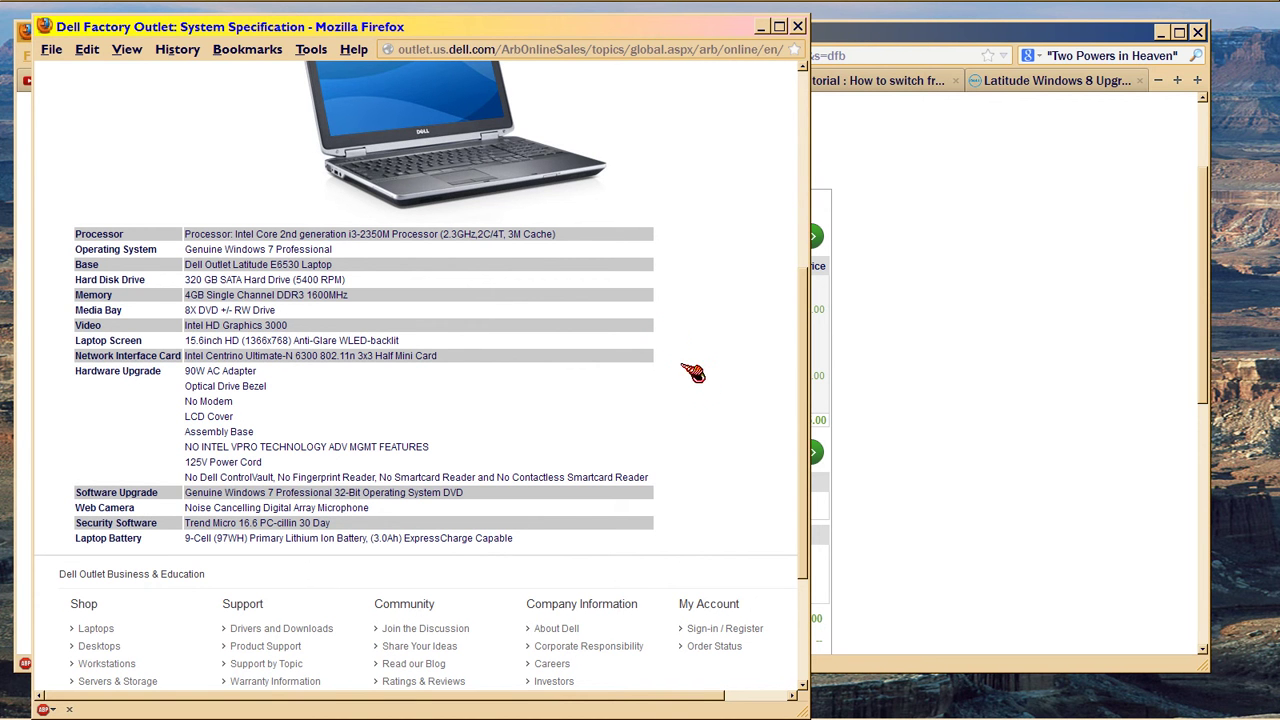
{"action": "left_click", "coordinate": [949, 189]}
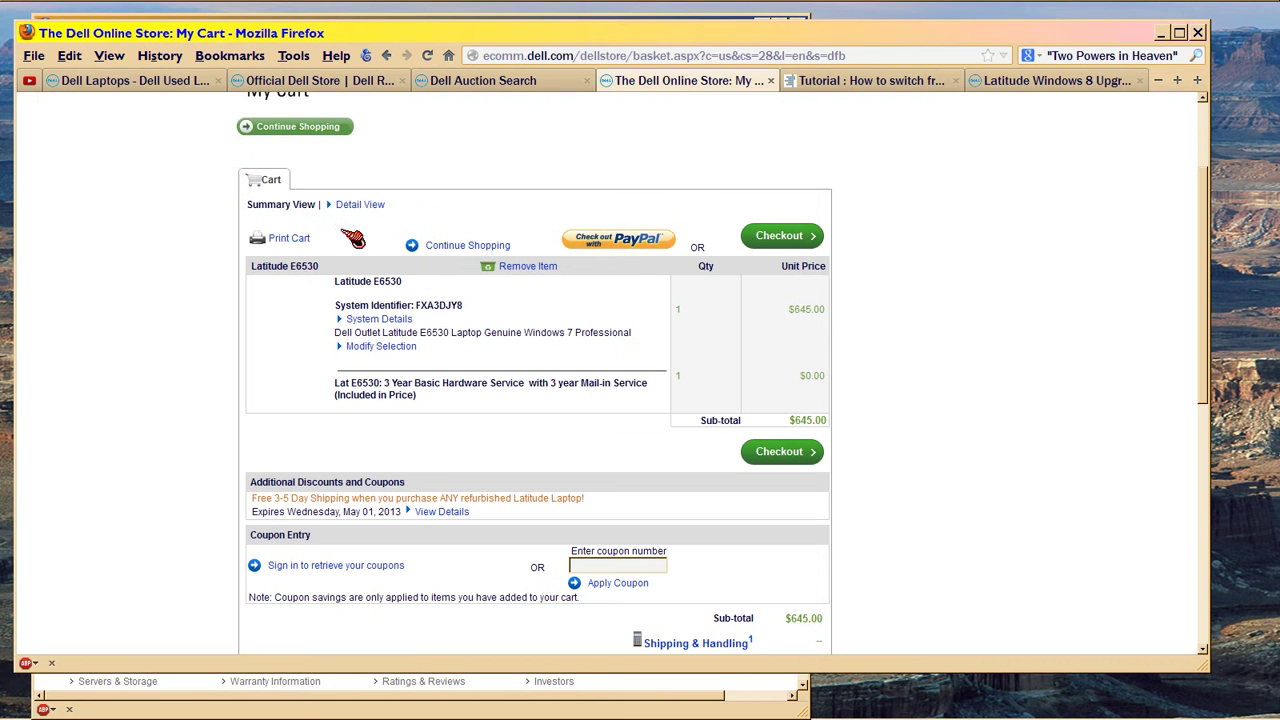
{"action": "left_click", "coordinate": [272, 130]}
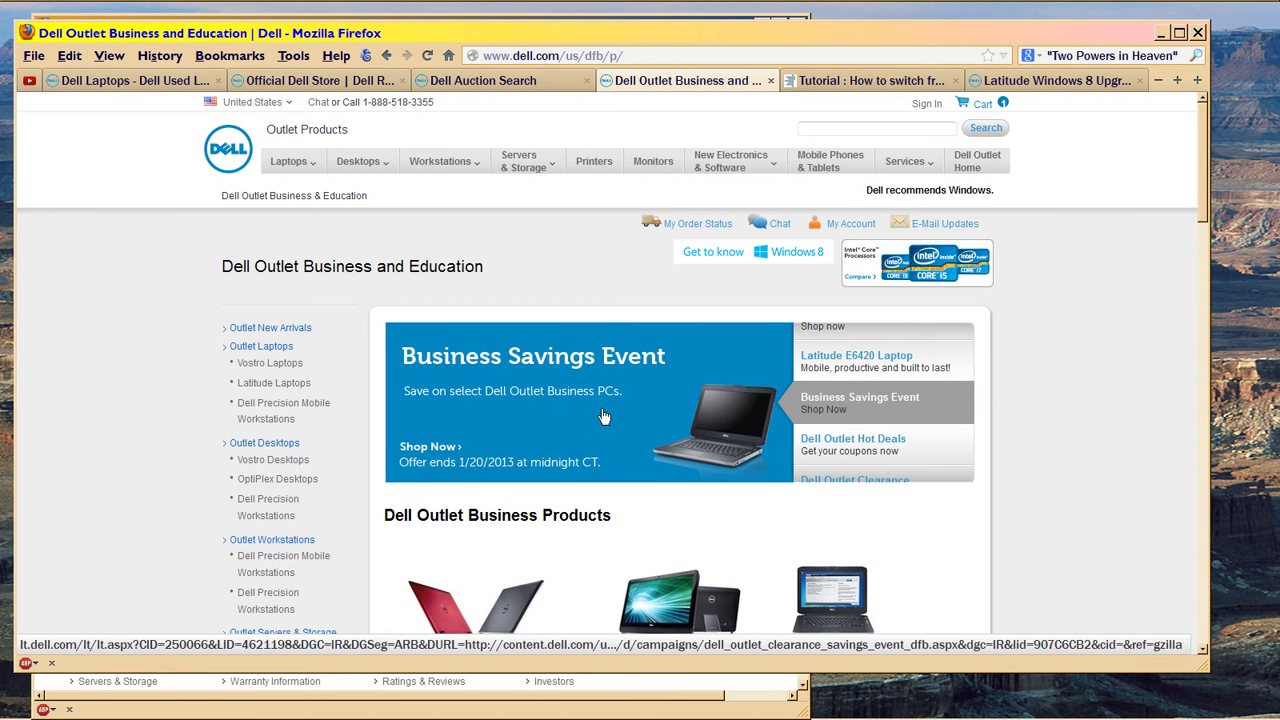
Step: Open the Business Savings Event offers and check Latitude E6530 prices
{"action": "left_click", "coordinate": [603, 416]}
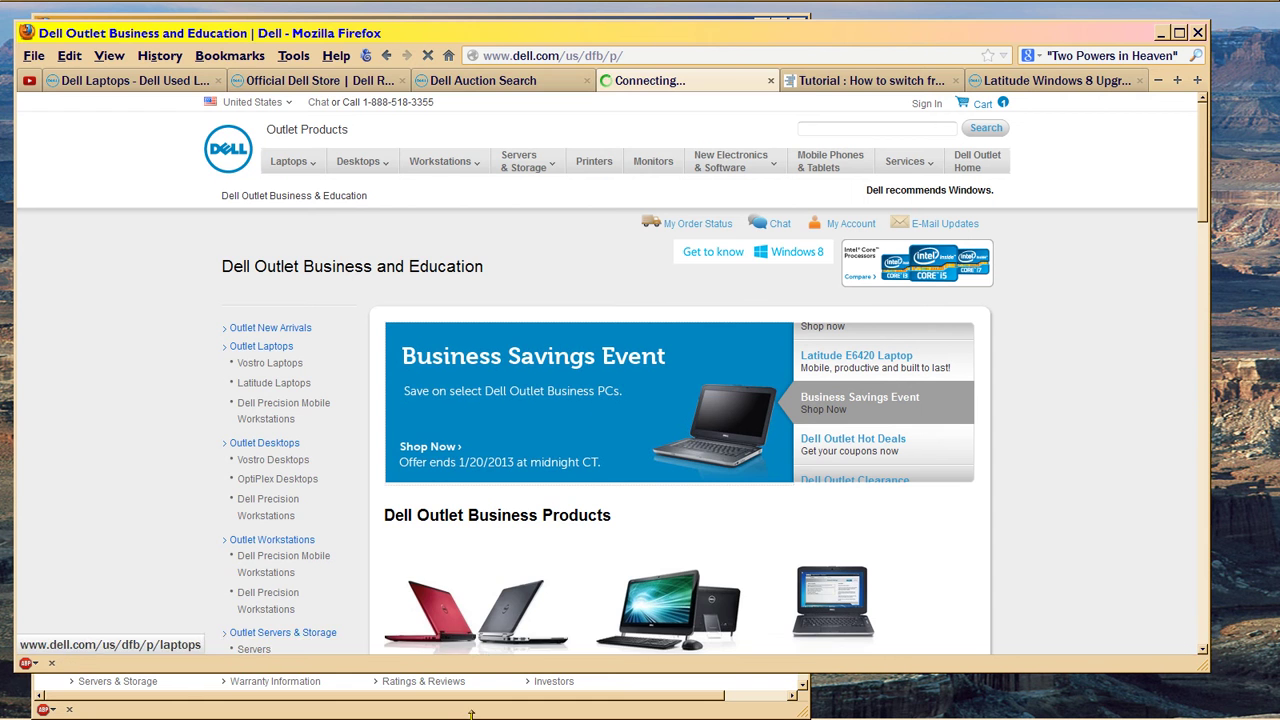
{"action": "left_click", "coordinate": [471, 713]}
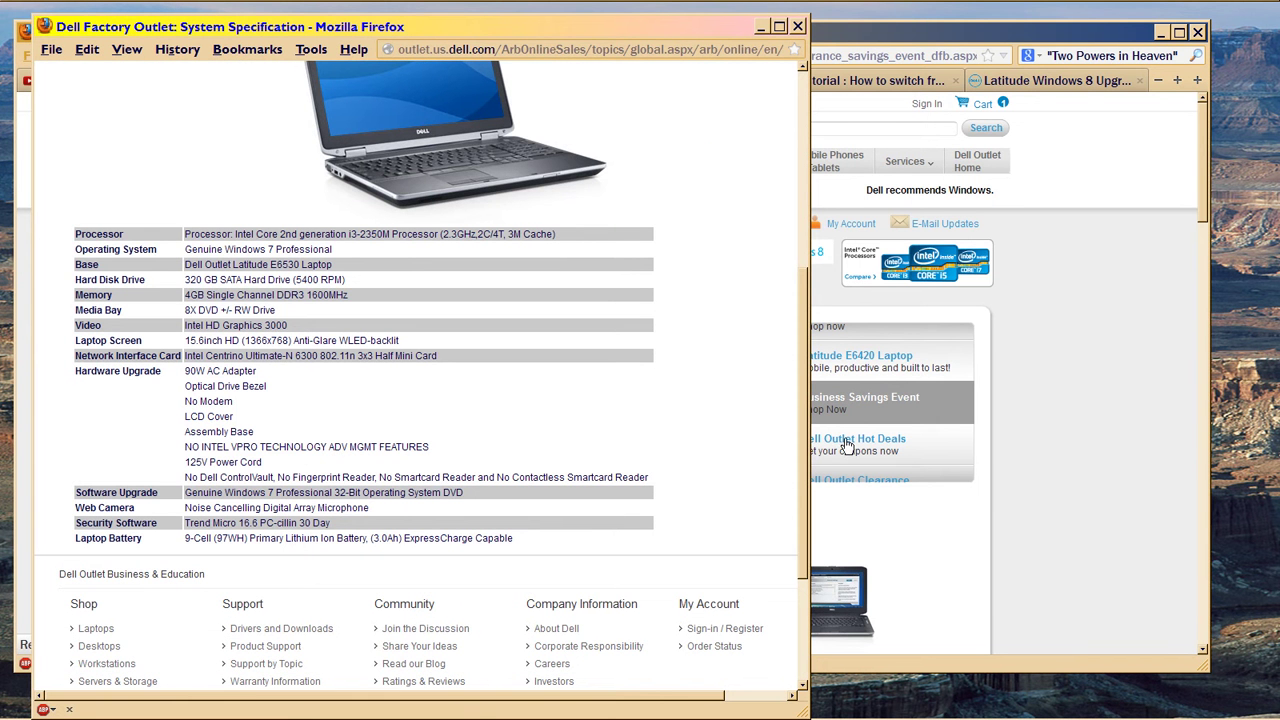
{"action": "left_click", "coordinate": [1085, 492]}
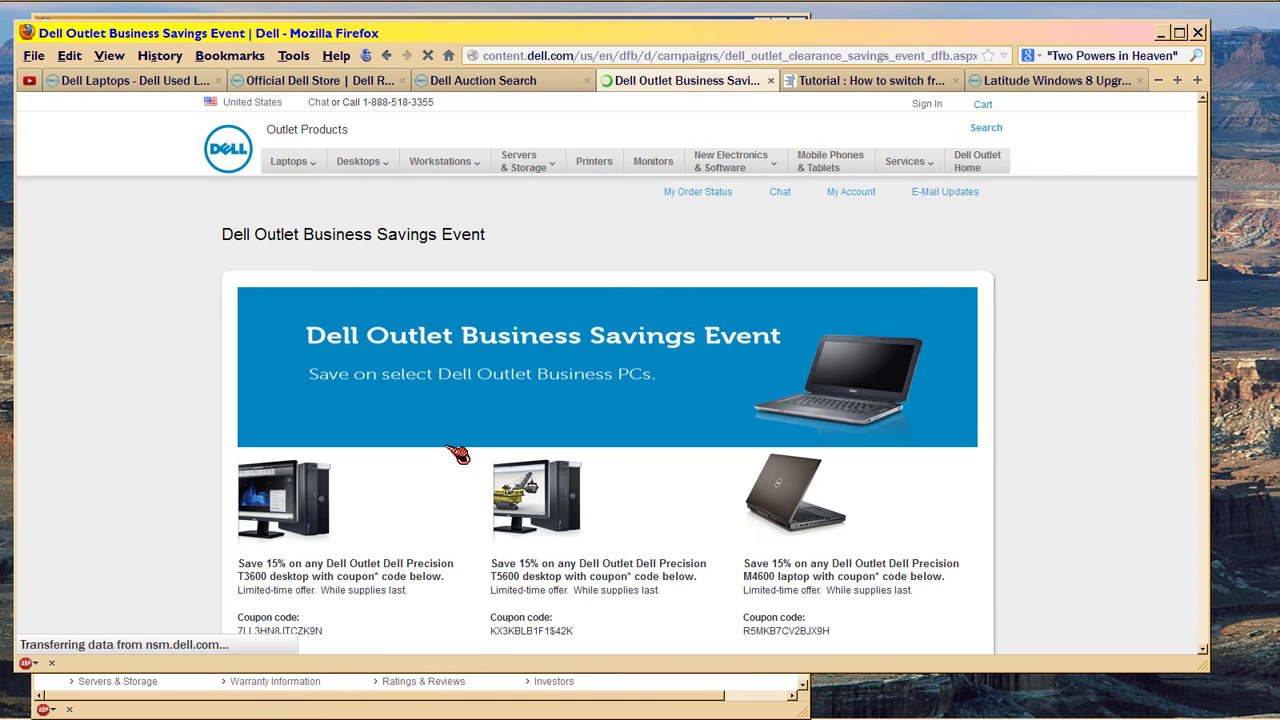
{"action": "scroll", "coordinate": [450, 452], "scroll_direction": "down", "scroll_amount": 3}
{"action": "scroll", "coordinate": [457, 455], "scroll_direction": "down", "scroll_amount": 4}
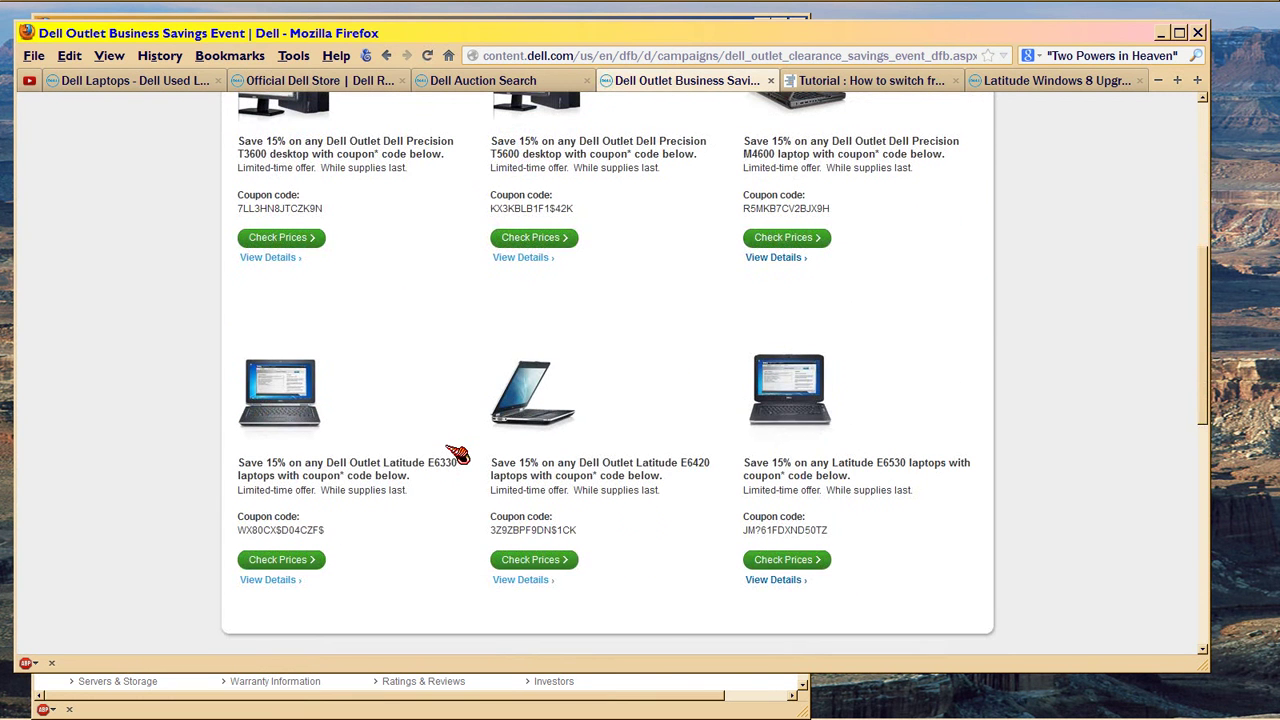
{"action": "left_click", "coordinate": [770, 567]}
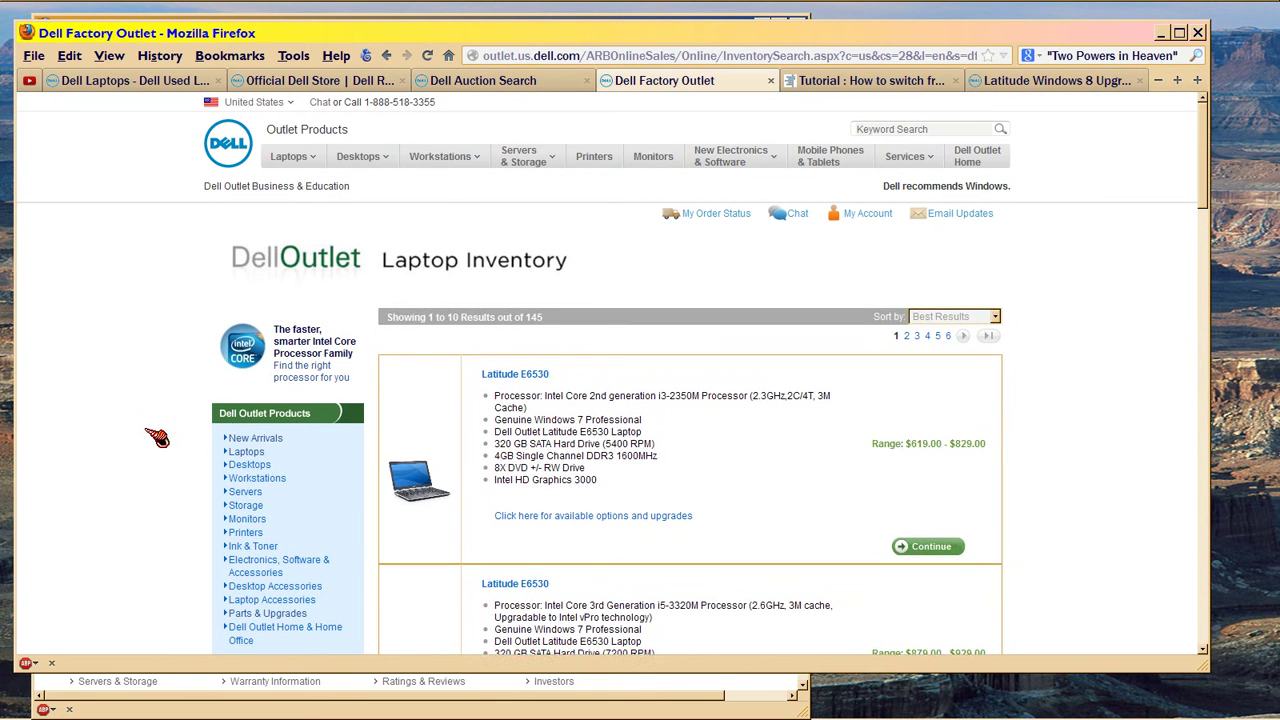
{"action": "scroll", "coordinate": [156, 437], "scroll_direction": "down", "scroll_amount": 3}
{"action": "scroll", "coordinate": [156, 437], "scroll_direction": "down", "scroll_amount": 1}
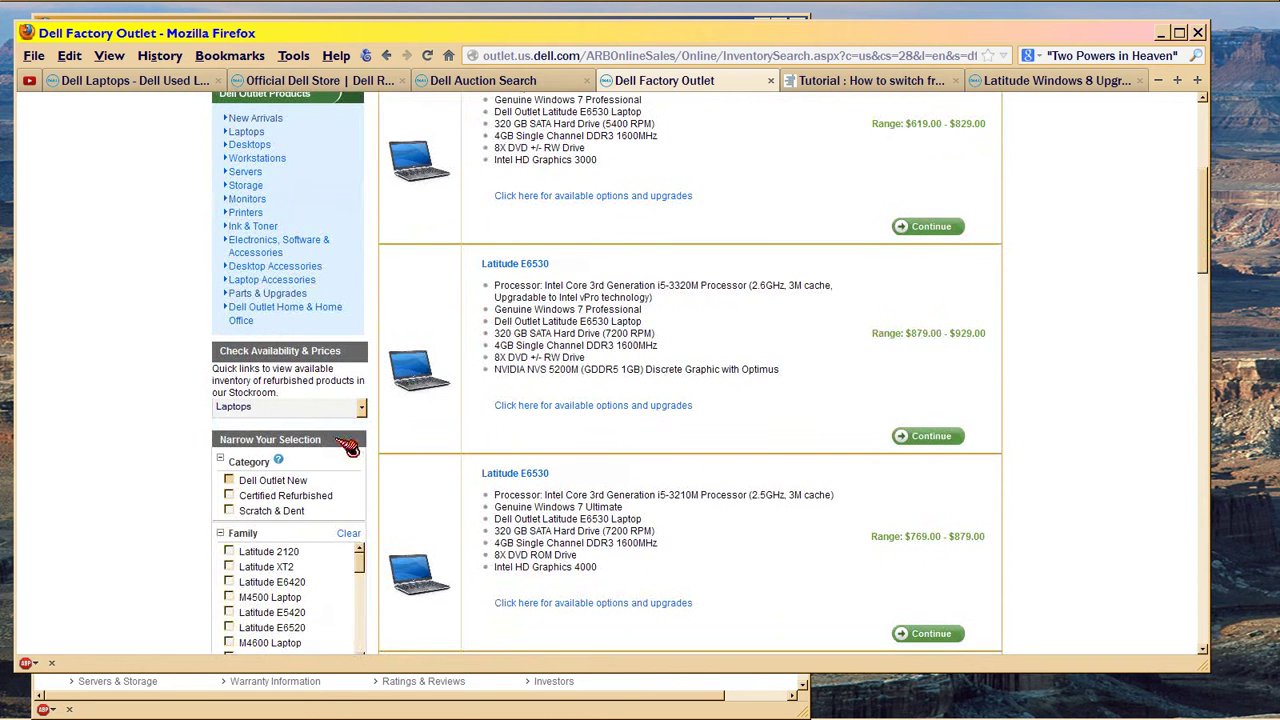
Step: Continue to the refurbished options for the i5-3320M Latitude E6530
{"action": "left_click", "coordinate": [924, 440]}
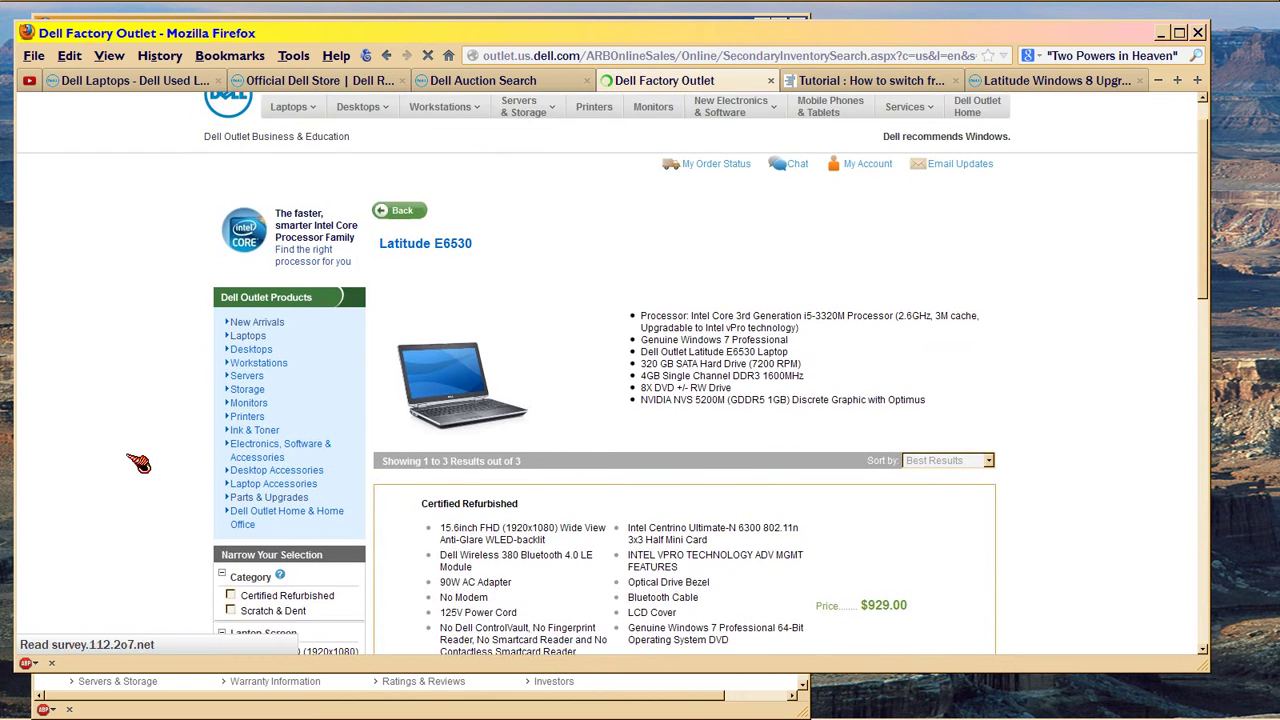
{"action": "scroll", "coordinate": [138, 463], "scroll_direction": "down", "scroll_amount": 3}
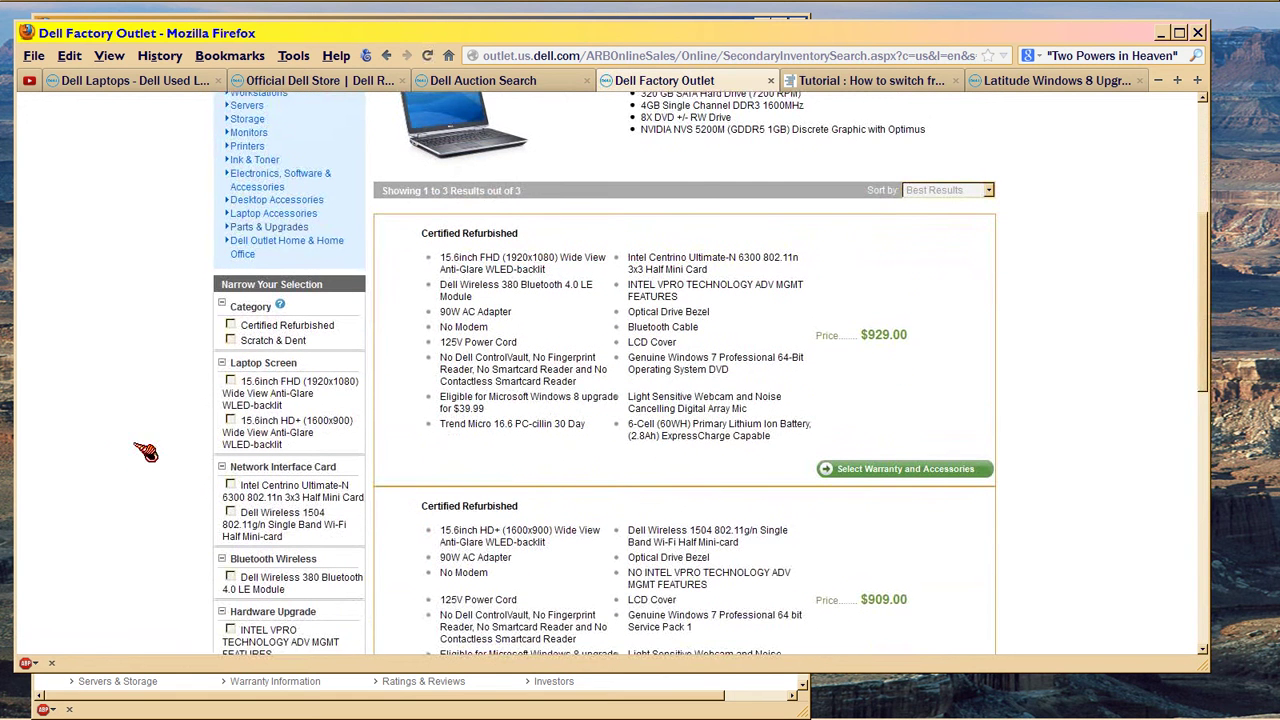
{"action": "scroll", "coordinate": [138, 463], "scroll_direction": "down", "scroll_amount": 2}
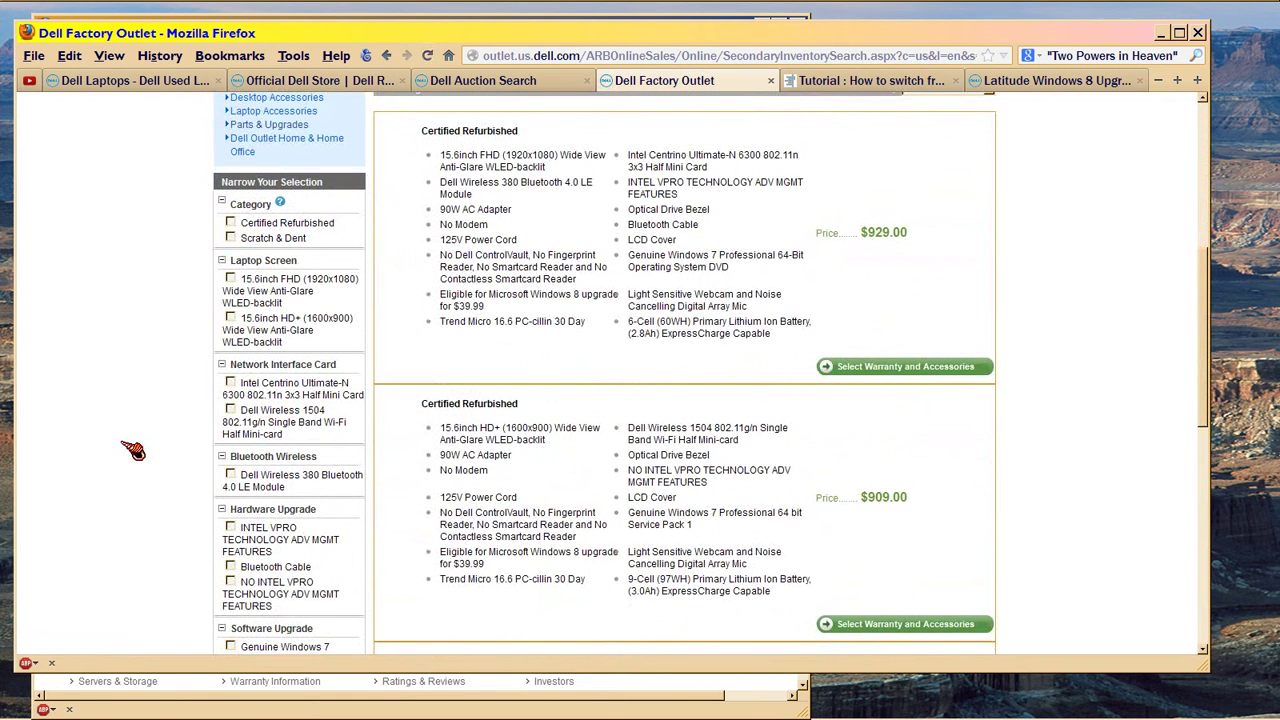
Step: Go back to the 145-result Latitude E6530 Laptop Inventory
{"action": "left_click", "coordinate": [387, 56]}
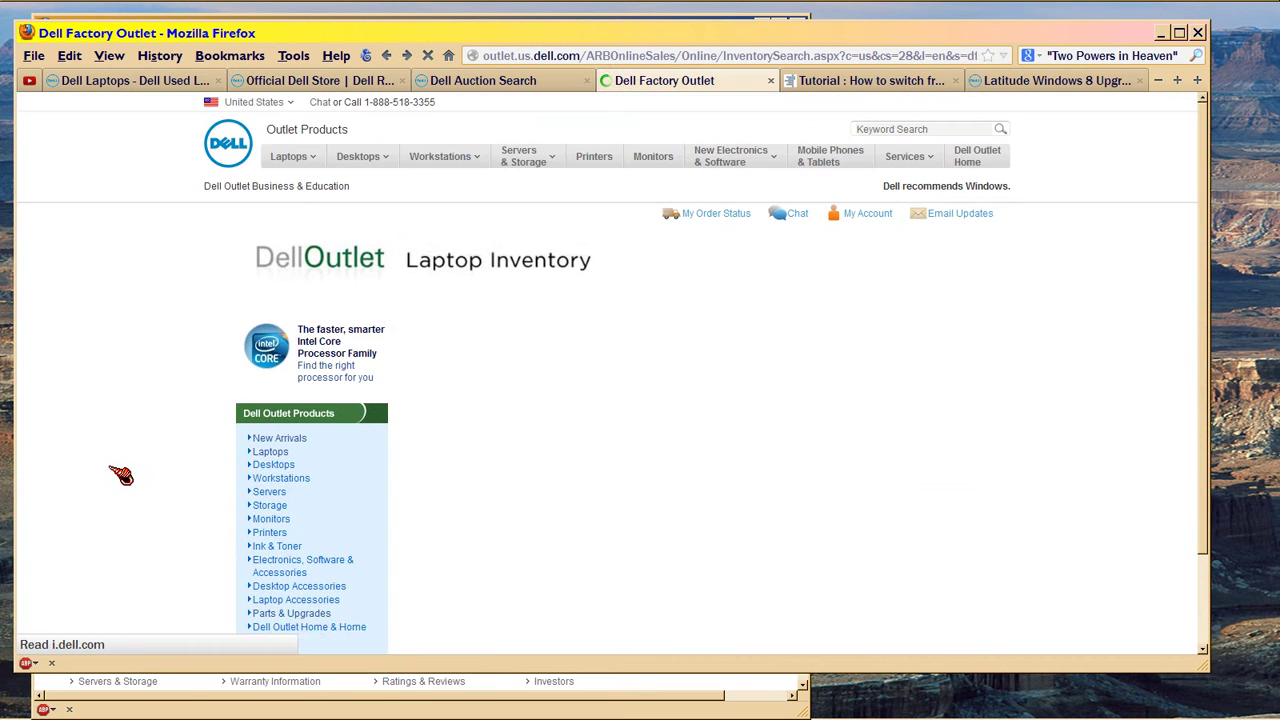
{"action": "scroll", "coordinate": [120, 475], "scroll_direction": "down", "scroll_amount": 8}
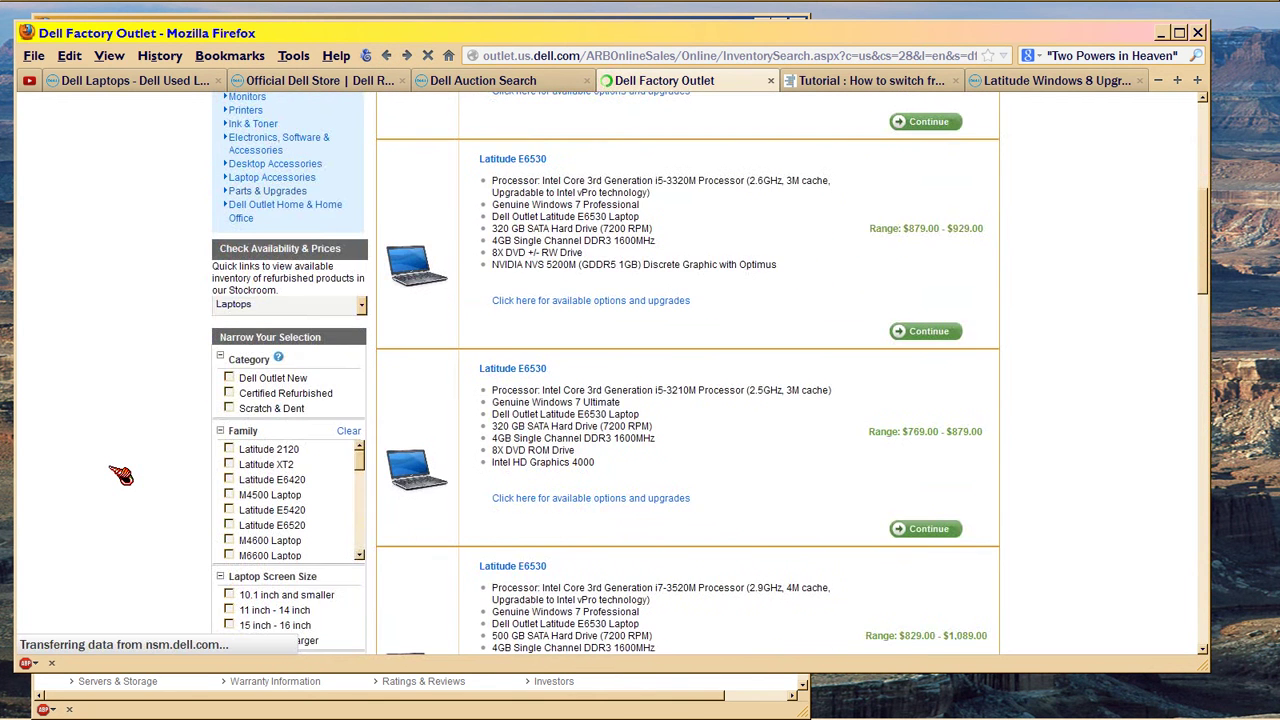
{"action": "scroll", "coordinate": [120, 475], "scroll_direction": "down", "scroll_amount": 1}
{"action": "scroll", "coordinate": [120, 475], "scroll_direction": "down", "scroll_amount": 3}
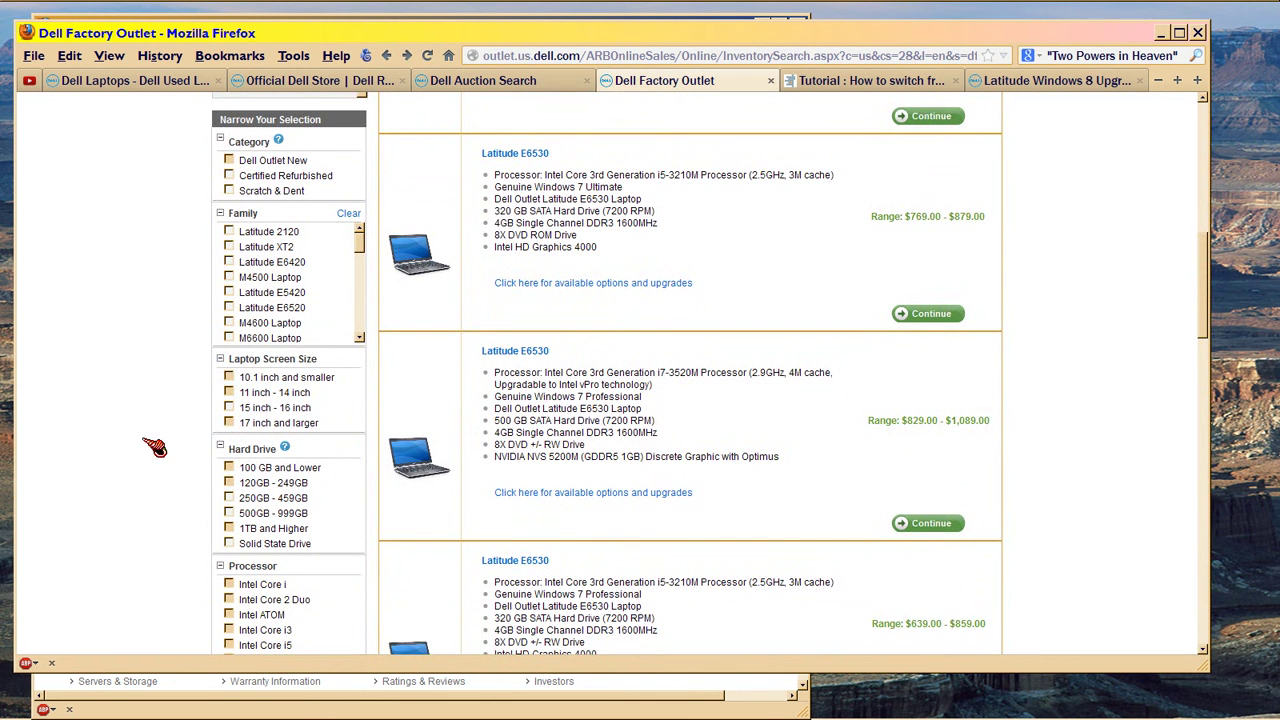
{"action": "scroll", "coordinate": [155, 447], "scroll_direction": "down", "scroll_amount": 2}
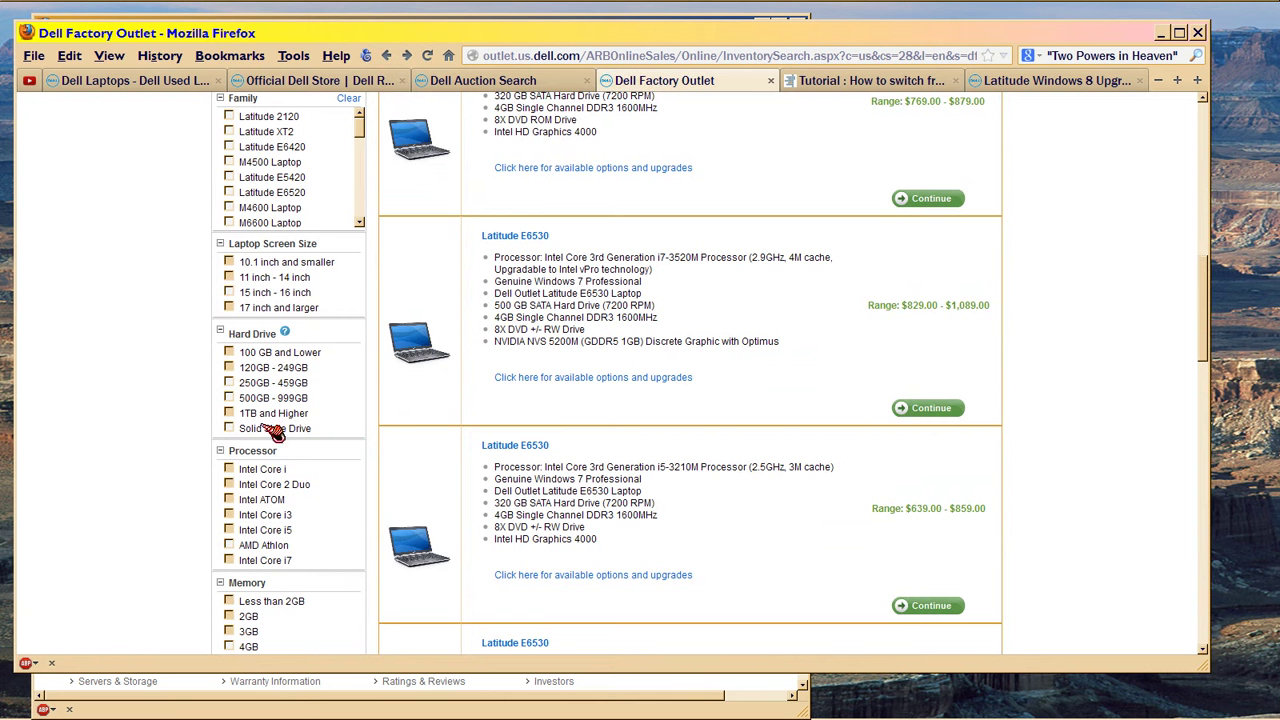
{"action": "scroll", "coordinate": [130, 425], "scroll_direction": "down", "scroll_amount": 2}
{"action": "scroll", "coordinate": [130, 425], "scroll_direction": "down", "scroll_amount": 2}
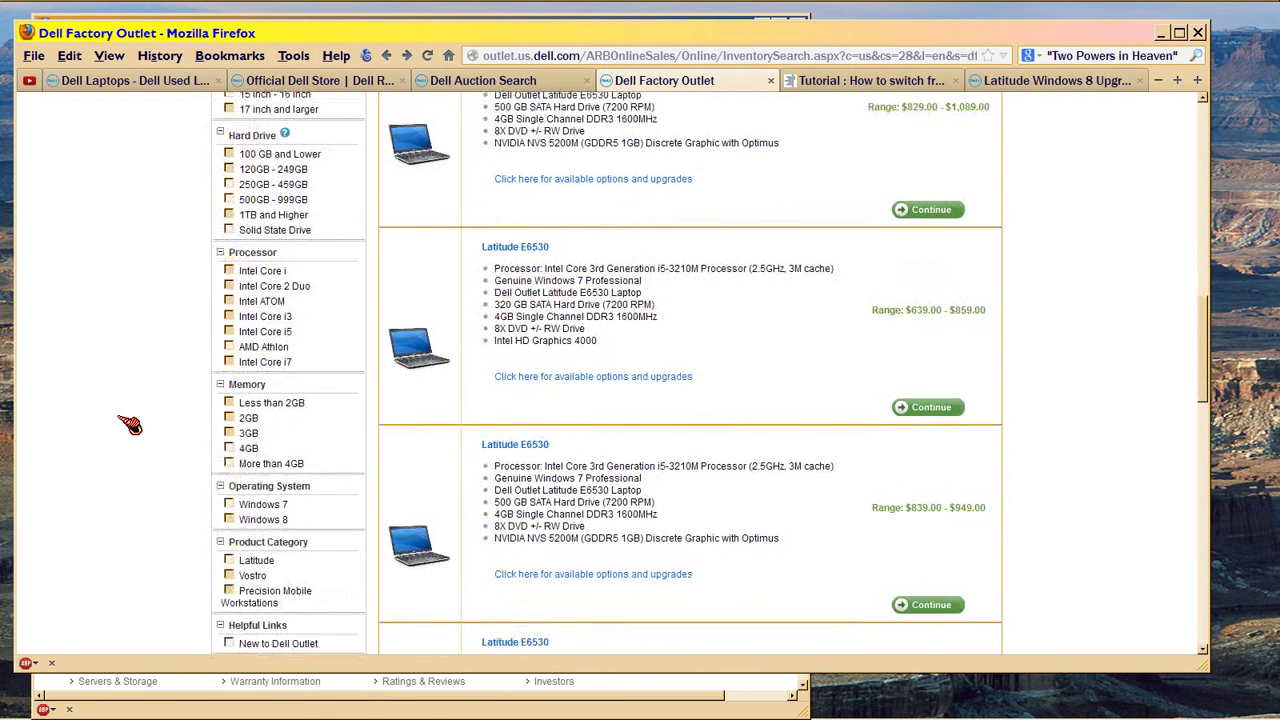
{"action": "scroll", "coordinate": [130, 425], "scroll_direction": "down", "scroll_amount": 2}
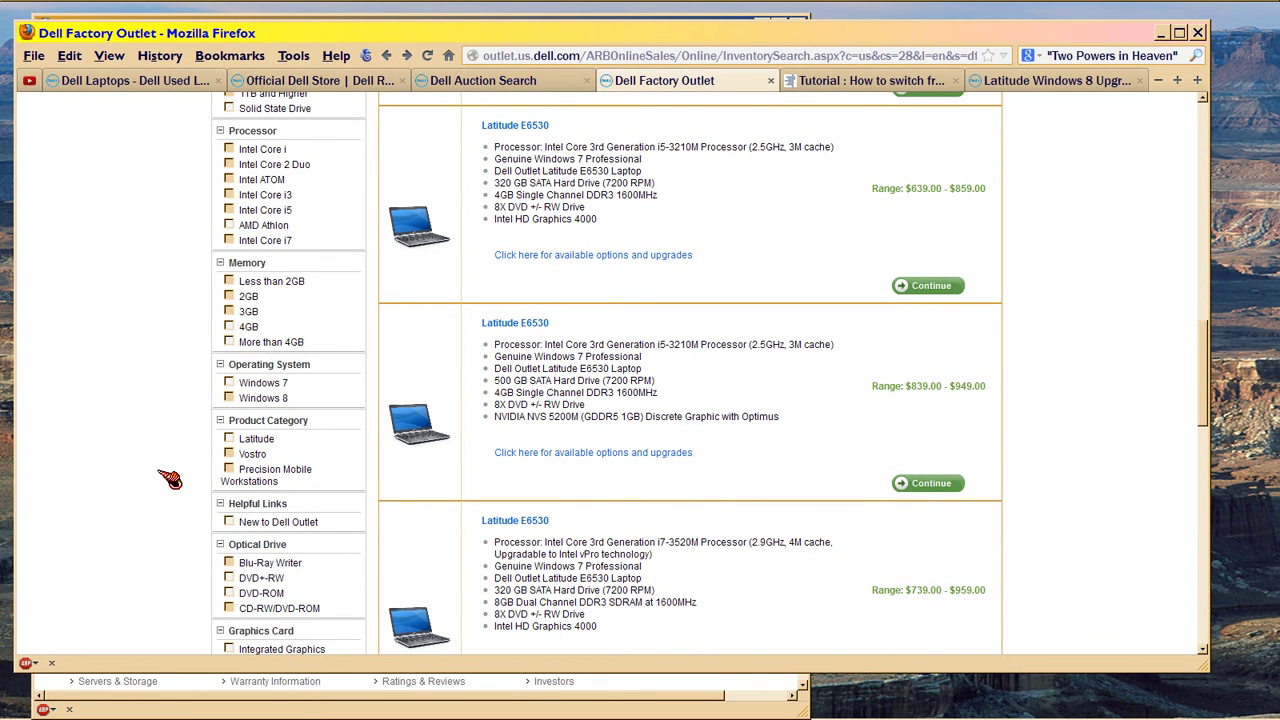
{"action": "scroll", "coordinate": [170, 480], "scroll_direction": "down", "scroll_amount": 5}
{"action": "scroll", "coordinate": [170, 480], "scroll_direction": "down", "scroll_amount": 2}
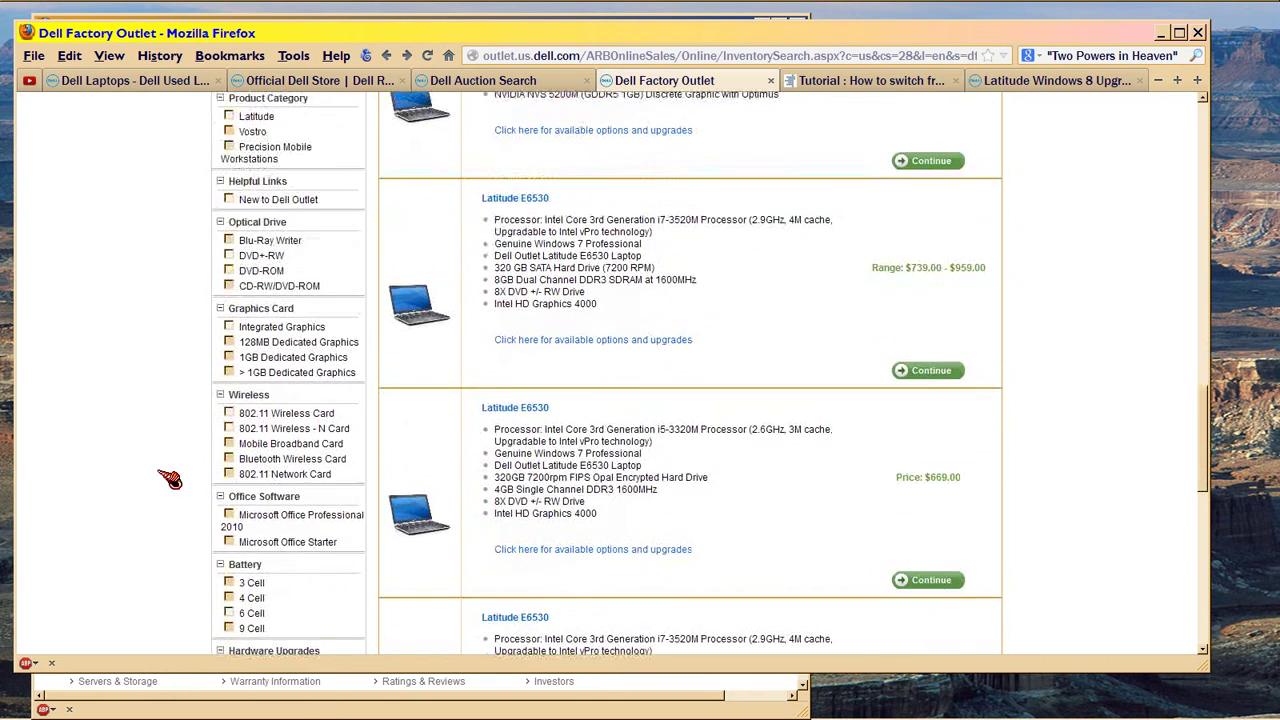
{"action": "scroll", "coordinate": [170, 480], "scroll_direction": "down", "scroll_amount": 2}
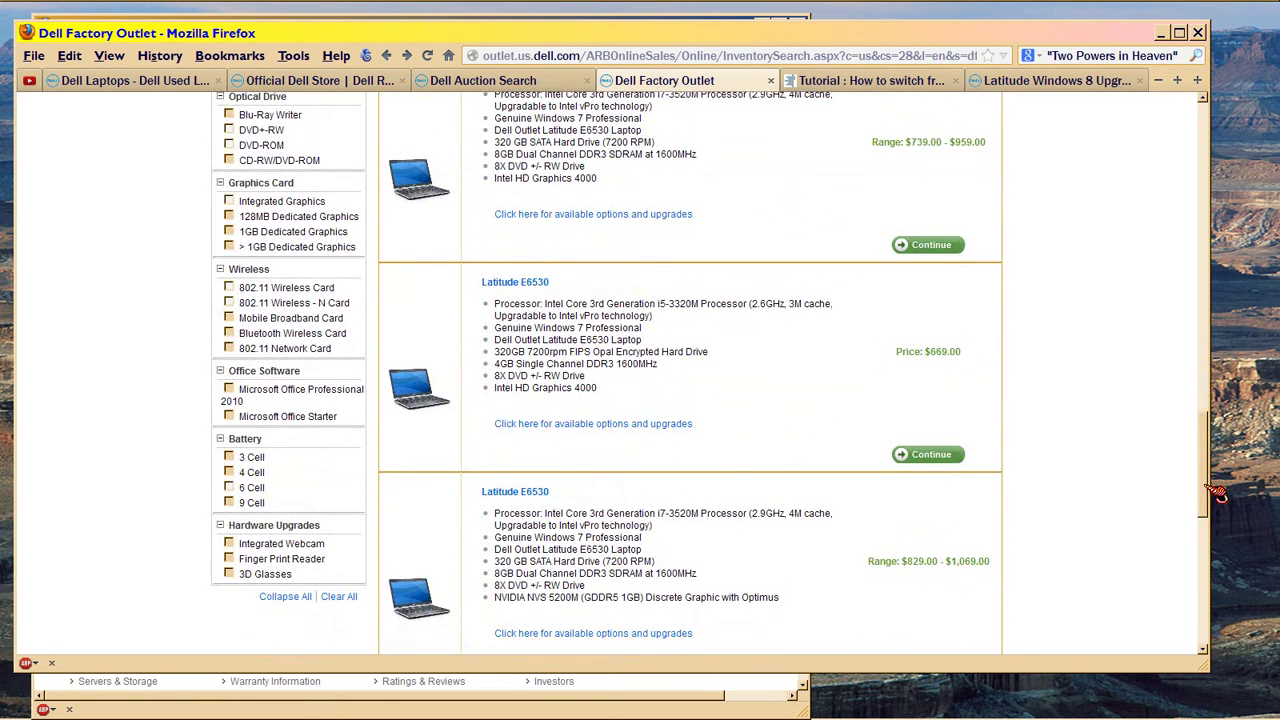
{"action": "left_click_drag", "start_coordinate": [1205, 495], "coordinate": [1205, 165]}
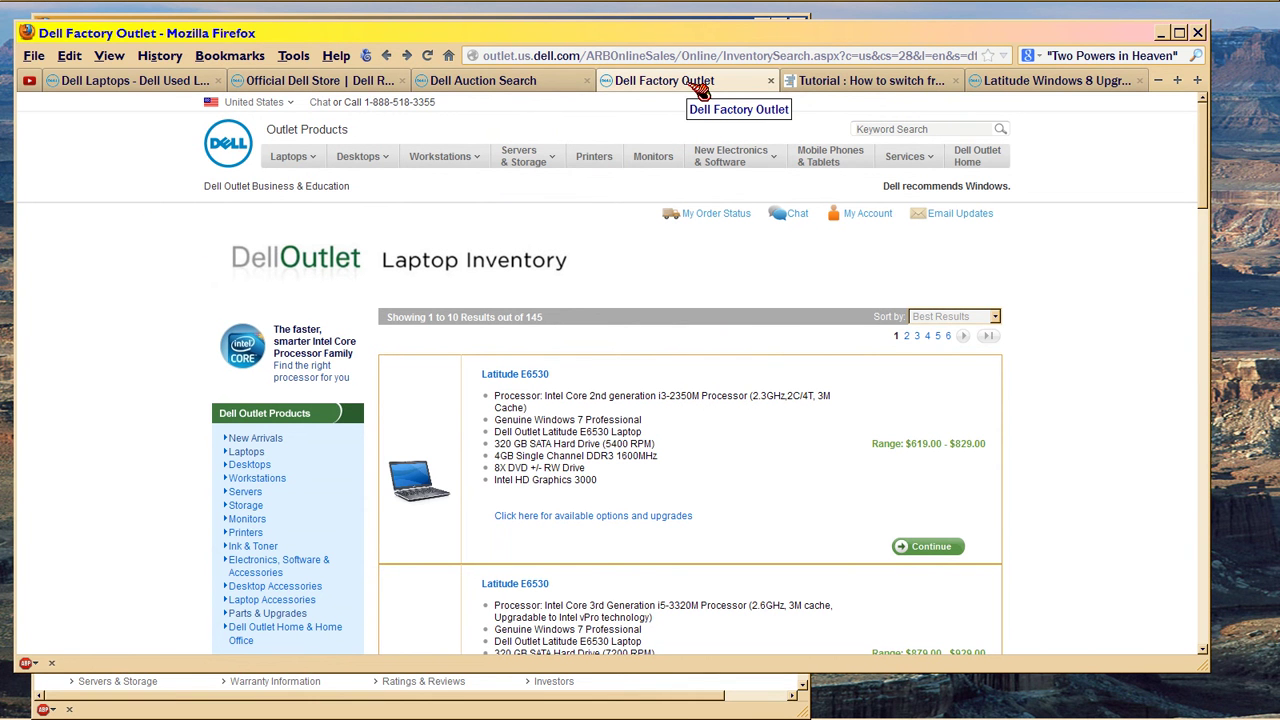
Step: Check the DFS off-lease Latitude store's Operating System filter, then view Dell Auction laptop listings
{"action": "left_click", "coordinate": [400, 82]}
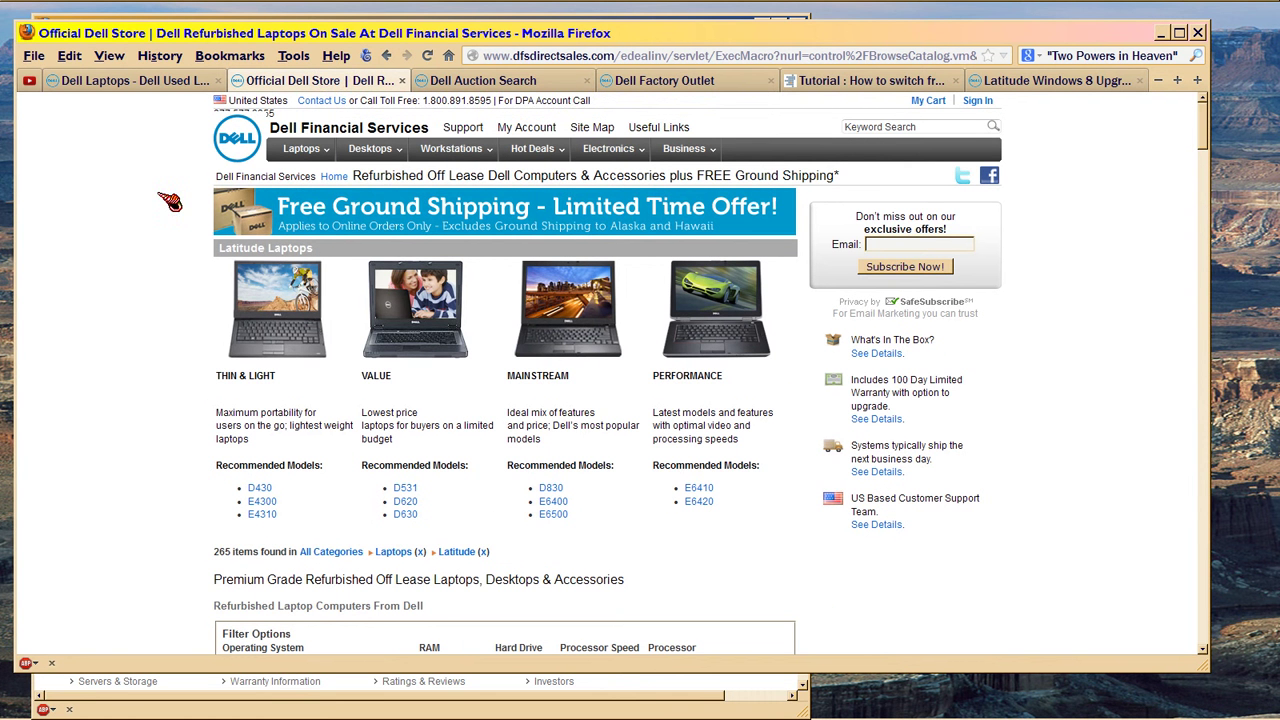
{"action": "scroll", "coordinate": [160, 362], "scroll_direction": "down", "scroll_amount": 2}
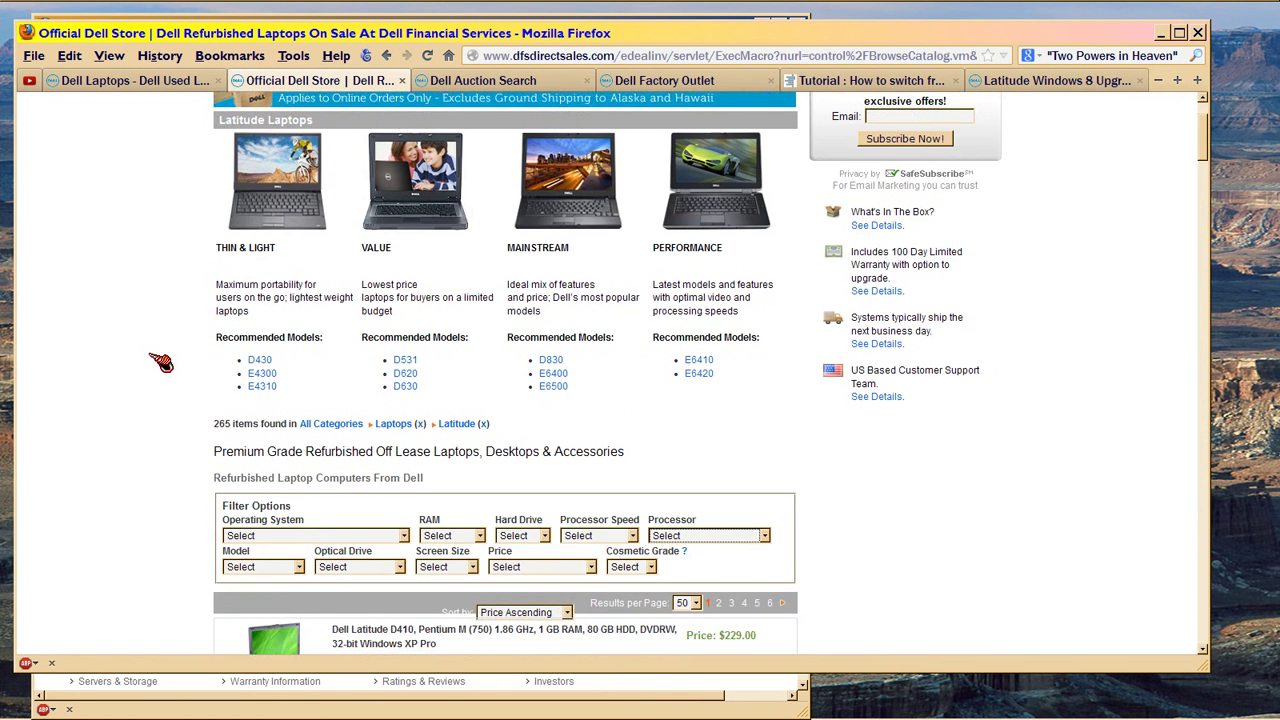
{"action": "scroll", "coordinate": [160, 362], "scroll_direction": "down", "scroll_amount": 2}
{"action": "scroll", "coordinate": [160, 362], "scroll_direction": "up", "scroll_amount": 2}
{"action": "left_click", "coordinate": [405, 536]}
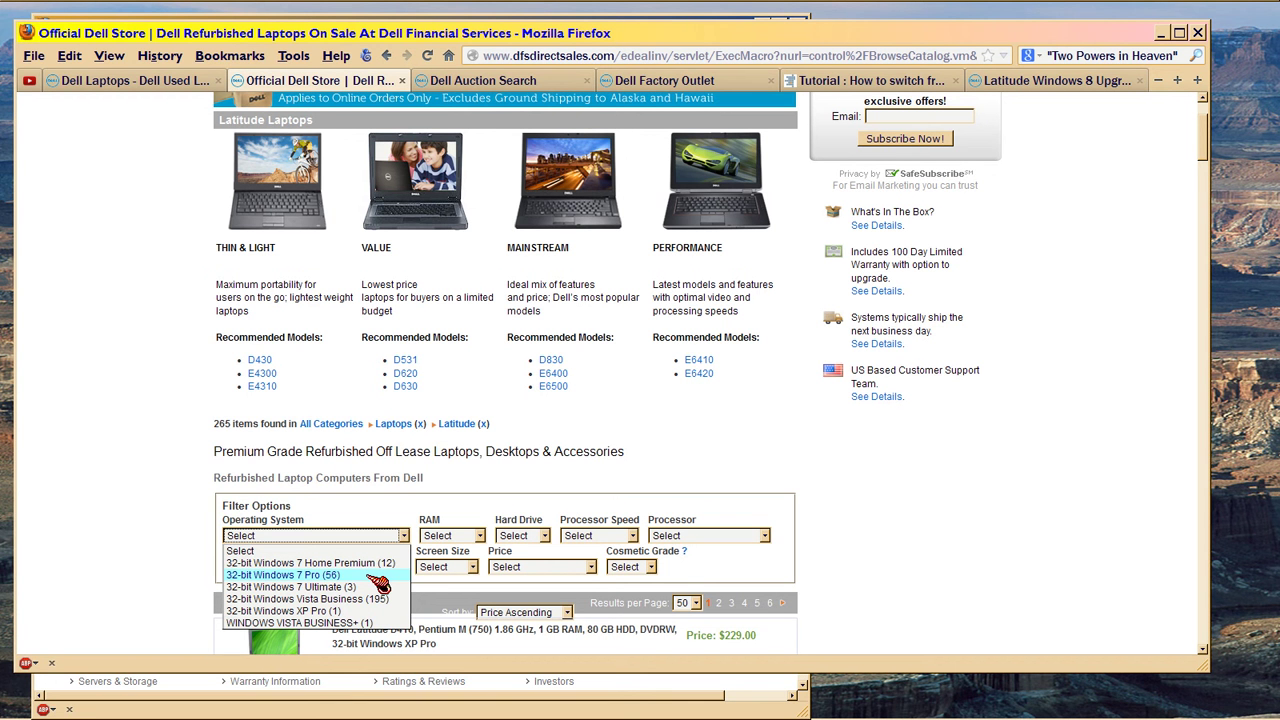
{"action": "left_click", "coordinate": [145, 84]}
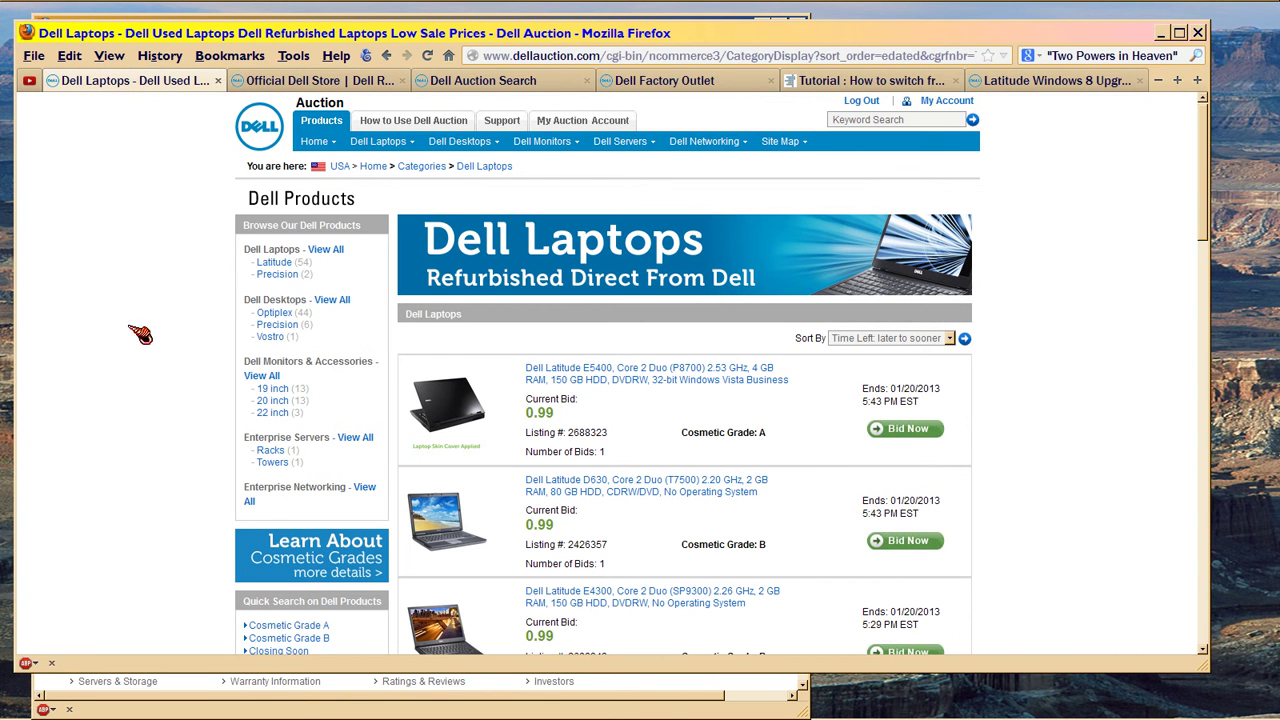
Step: Search Dell Auction for 'Windows 7' items, limited to Open Listings
{"action": "left_click", "coordinate": [300, 108]}
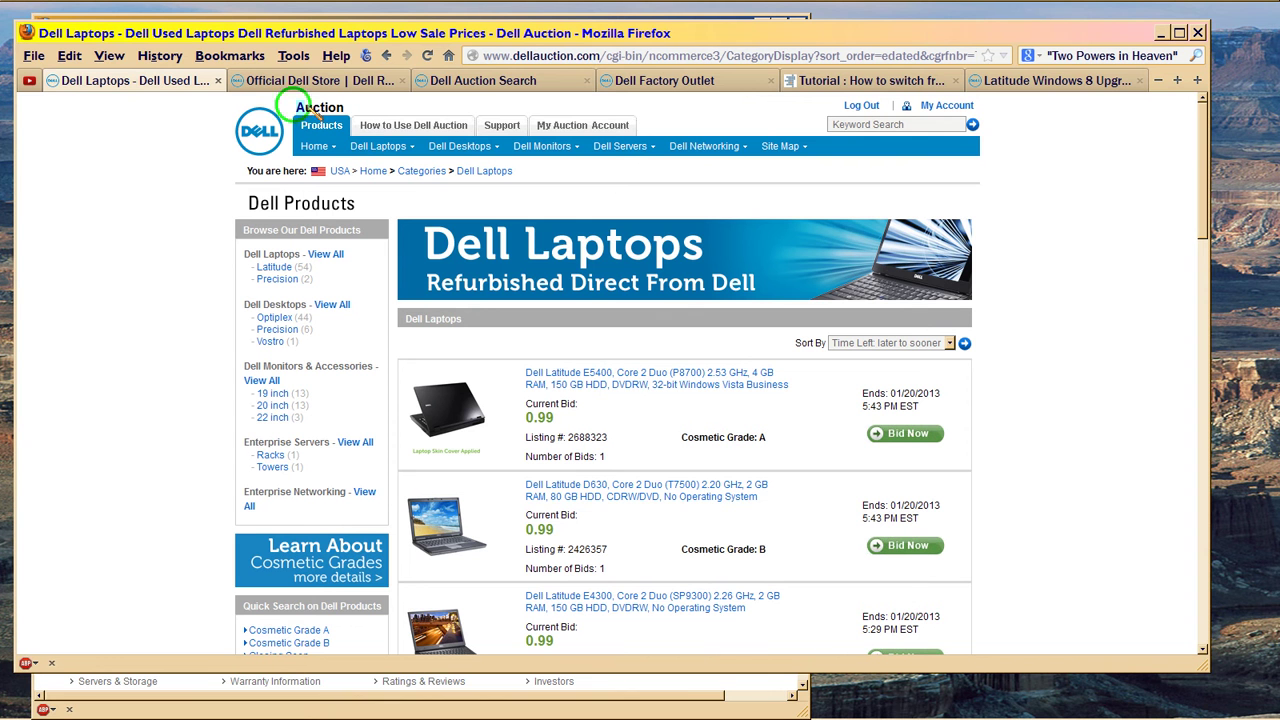
{"action": "double_click", "coordinate": [300, 108]}
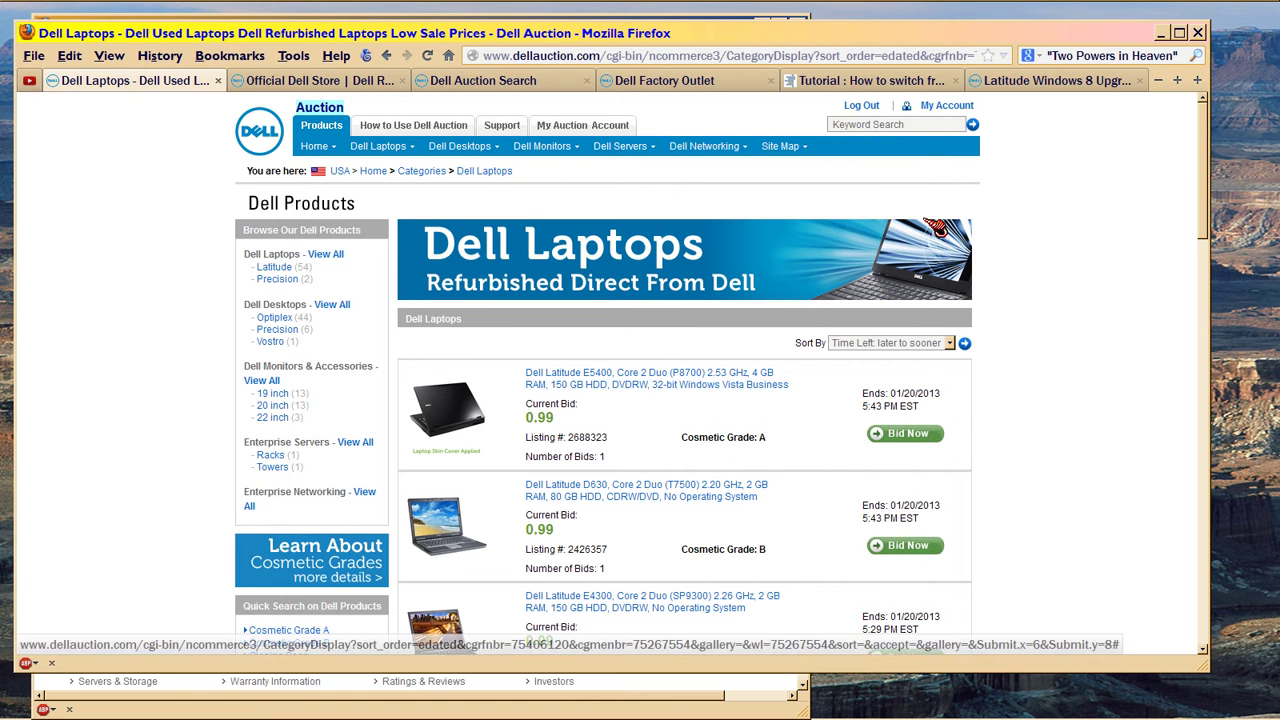
{"action": "left_click", "coordinate": [920, 125]}
{"action": "type", "text": "Windows 7"}
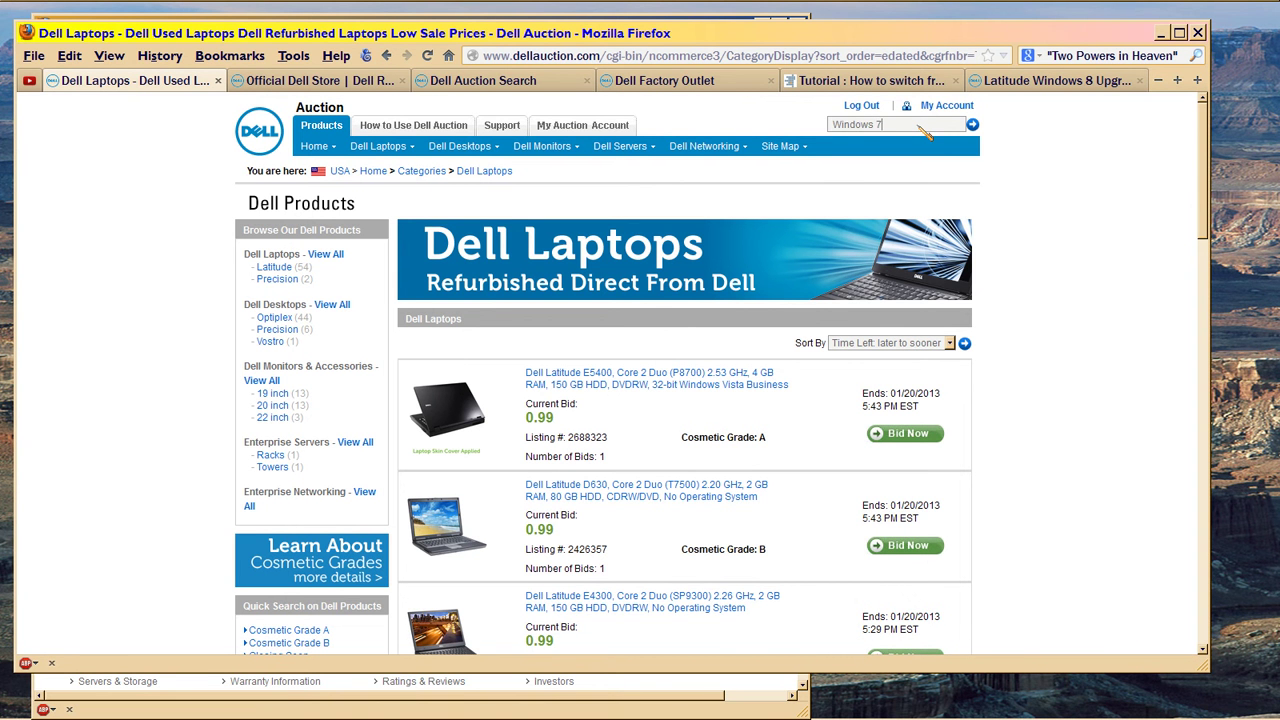
{"action": "left_click", "coordinate": [973, 126]}
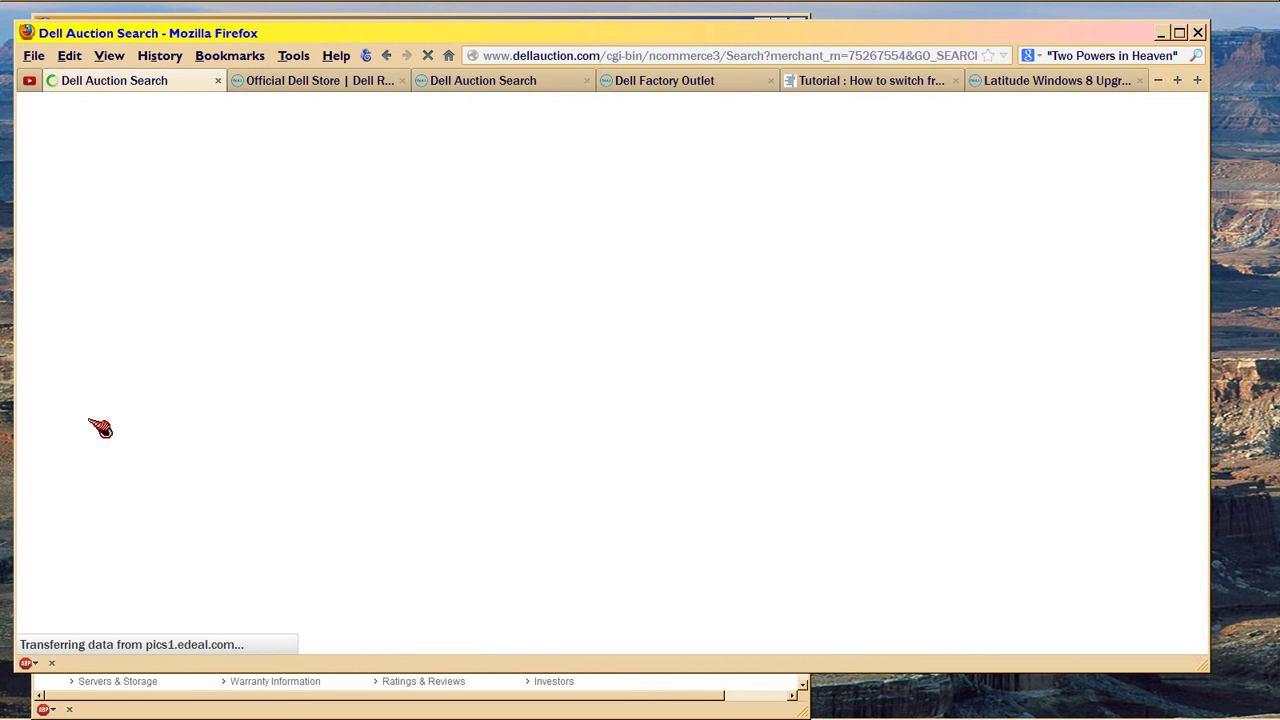
{"action": "left_click", "coordinate": [601, 367]}
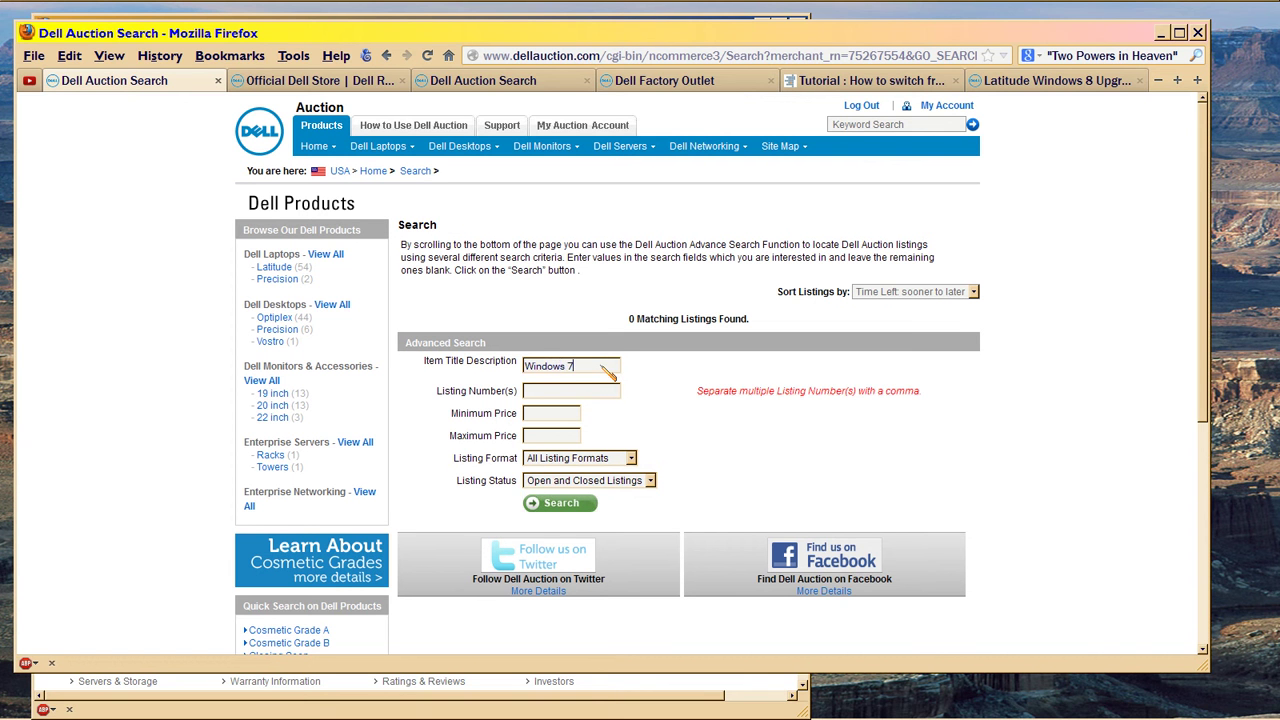
{"action": "left_click", "coordinate": [649, 480]}
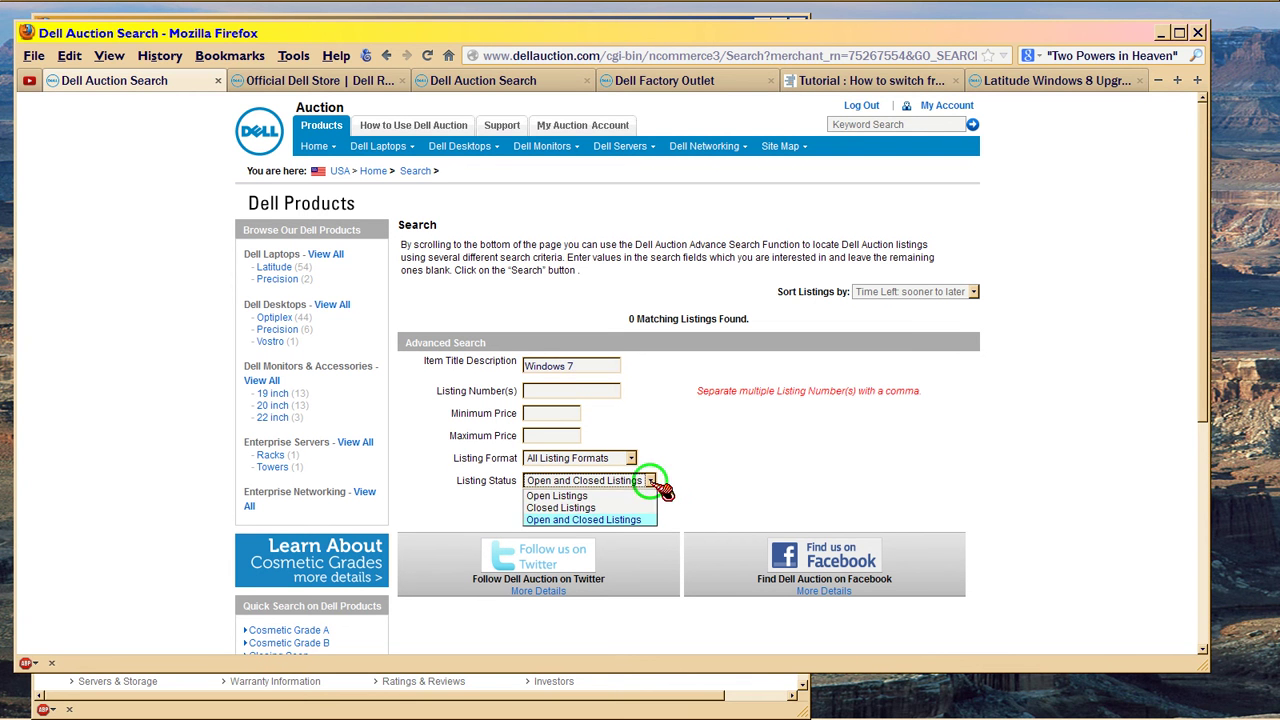
{"action": "left_click", "coordinate": [590, 493]}
{"action": "left_click", "coordinate": [560, 504]}
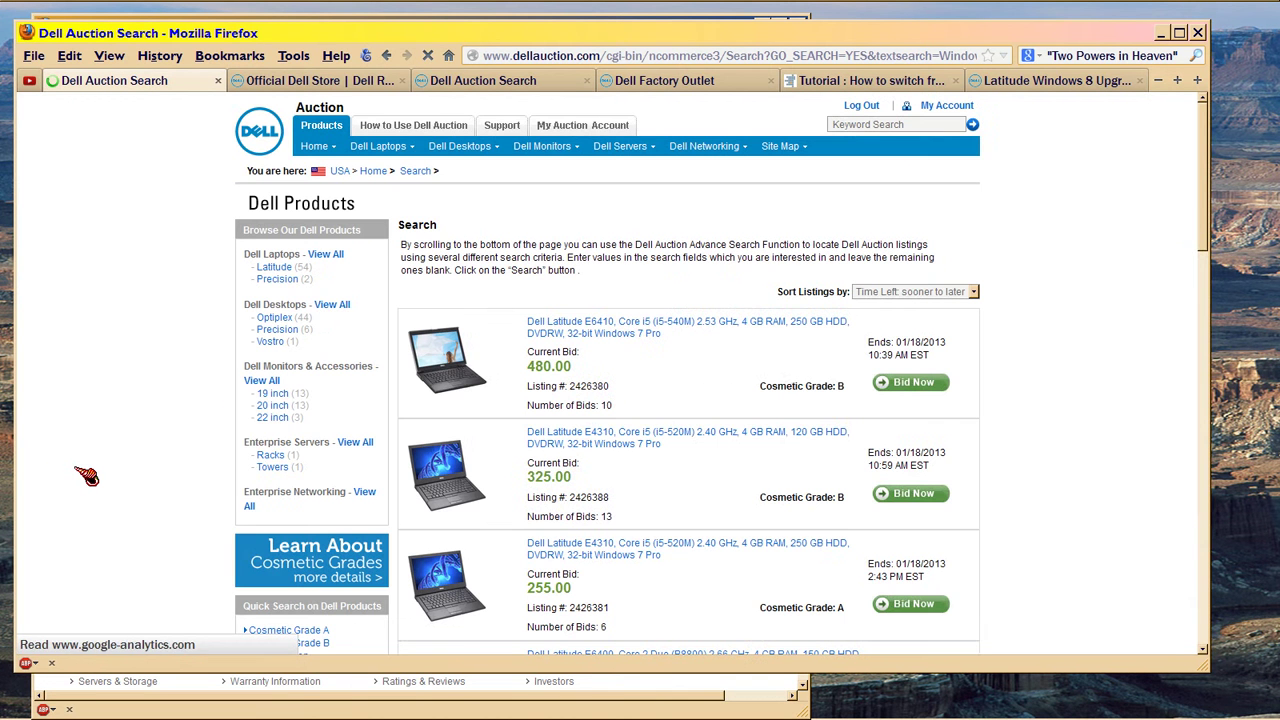
Step: Sort the Windows 7 results by Time Left, later to sooner
{"action": "left_click", "coordinate": [972, 291]}
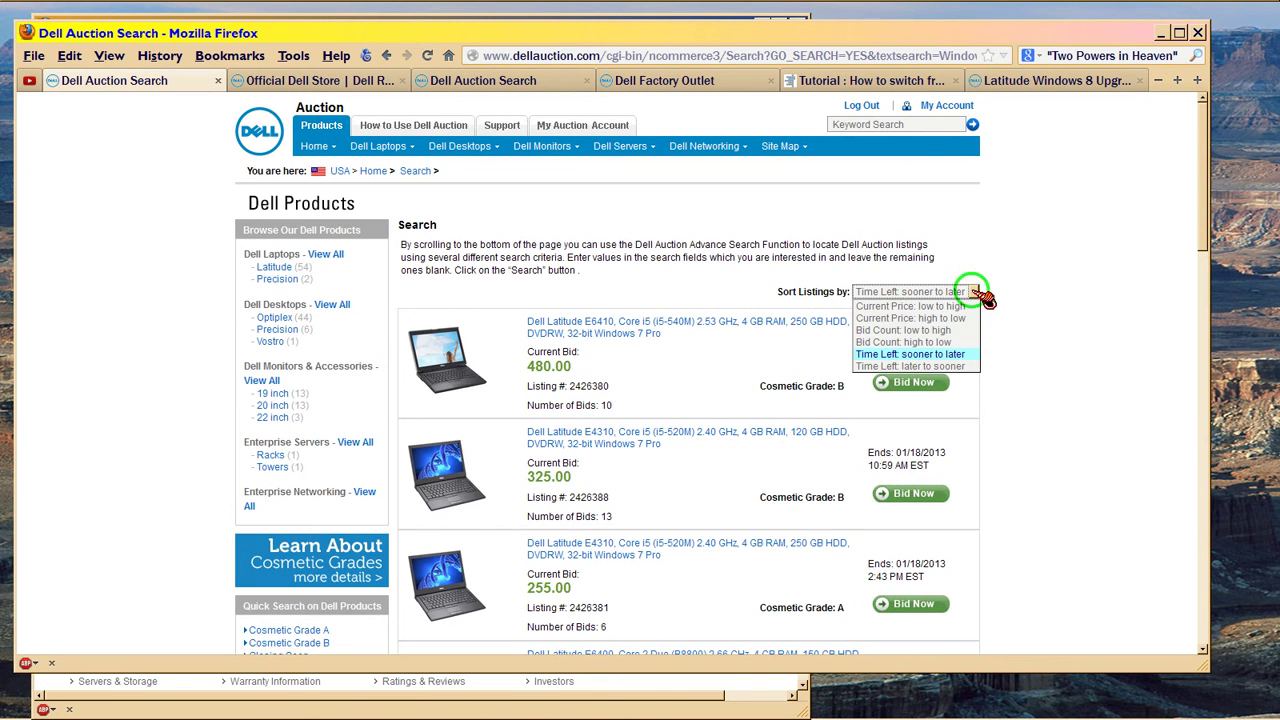
{"action": "left_click", "coordinate": [945, 367]}
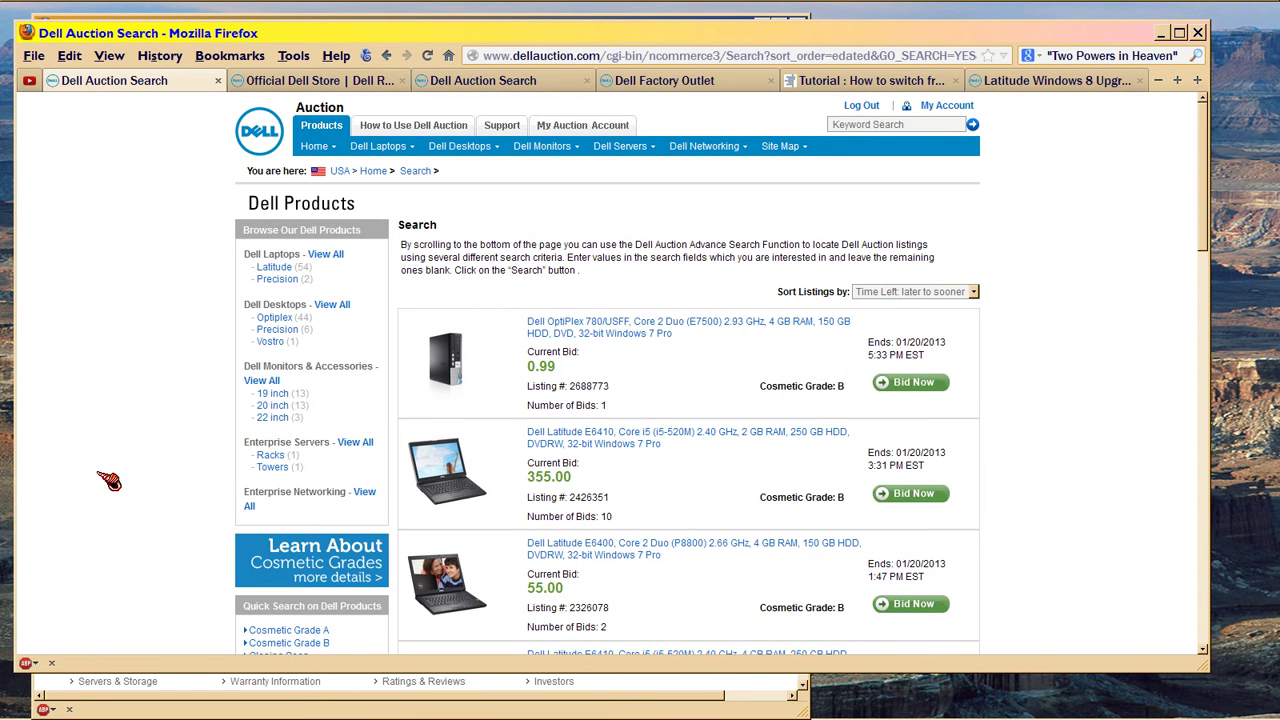
{"action": "scroll", "coordinate": [110, 482], "scroll_direction": "down", "scroll_amount": 2}
{"action": "left_click", "coordinate": [318, 80]}
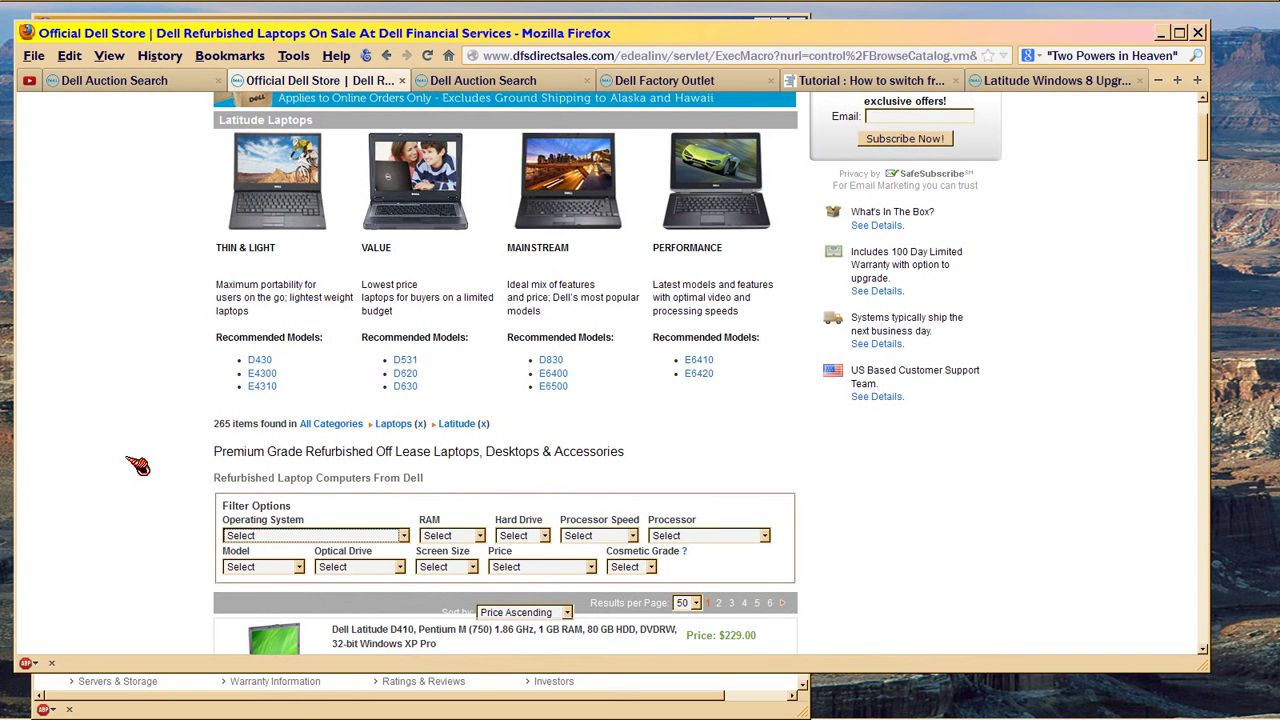
{"action": "scroll", "coordinate": [184, 378], "scroll_direction": "up", "scroll_amount": 1}
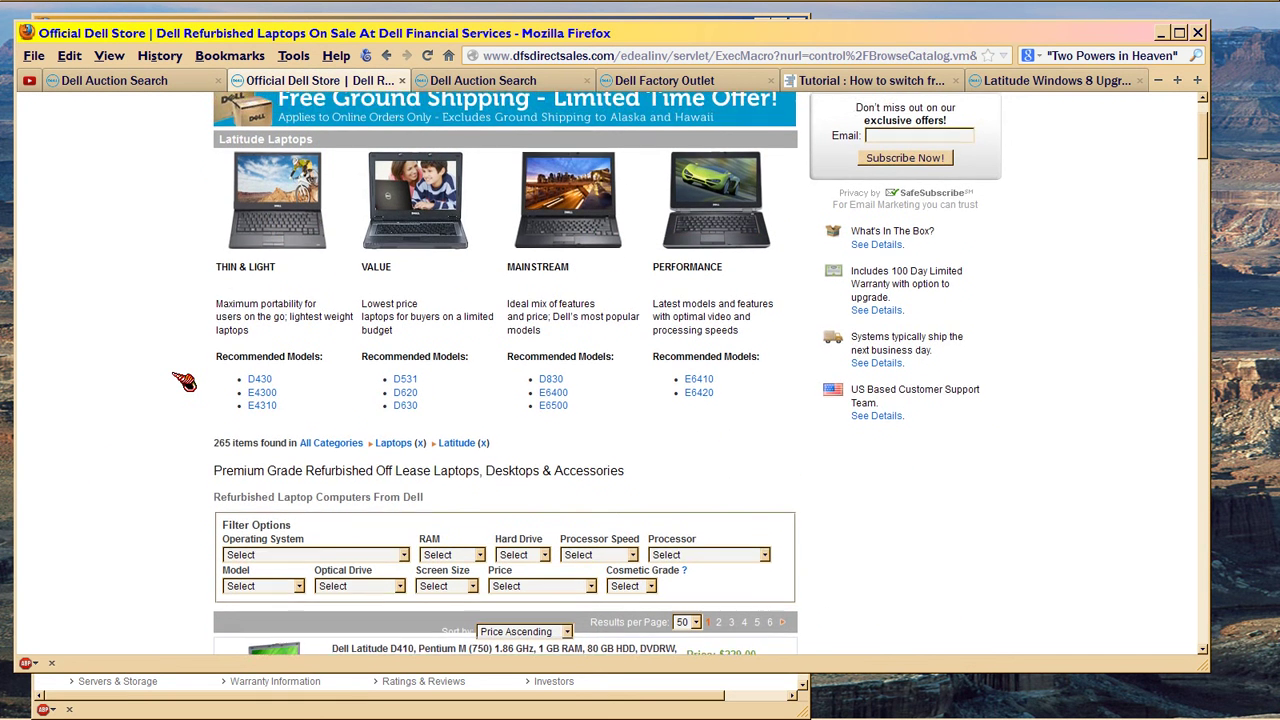
{"action": "scroll", "coordinate": [184, 380], "scroll_direction": "up", "scroll_amount": 1}
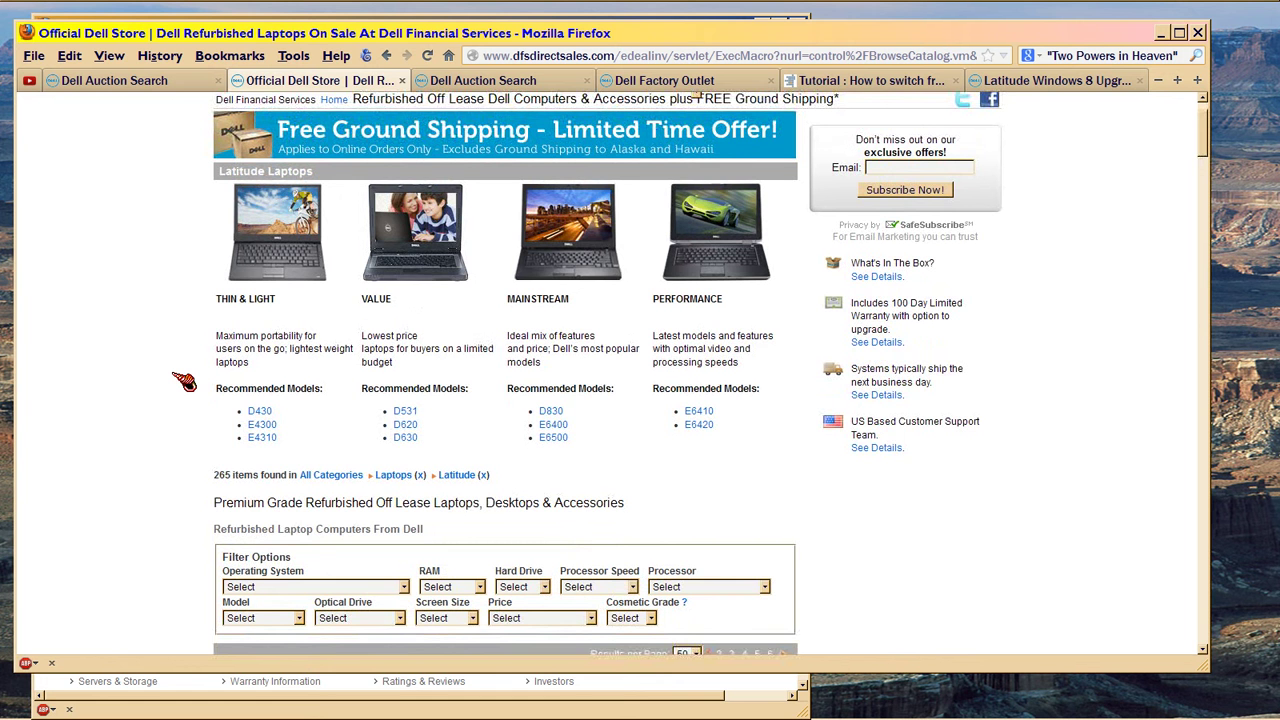
{"action": "scroll", "coordinate": [184, 381], "scroll_direction": "up", "scroll_amount": 1}
{"action": "scroll", "coordinate": [184, 381], "scroll_direction": "down", "scroll_amount": 2}
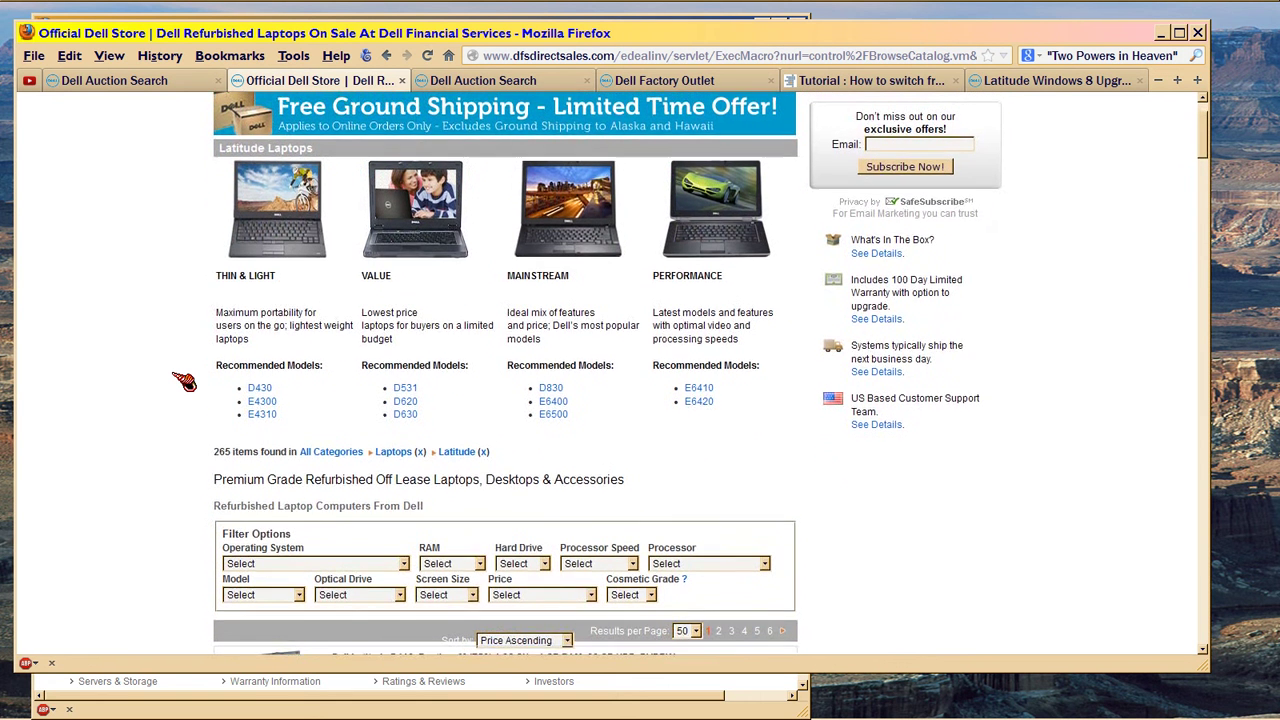
Step: Return to the Dell Outlet Latitude E6530 inventory showing 145 results
{"action": "left_click", "coordinate": [680, 80]}
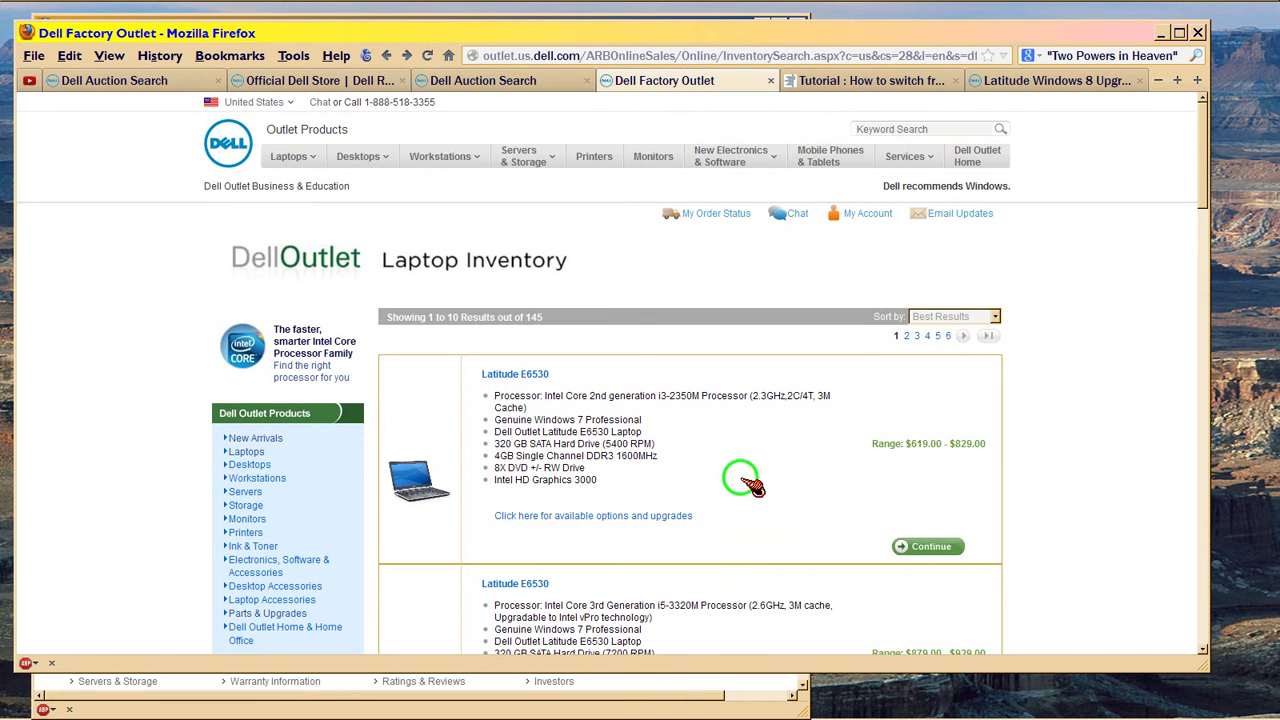
{"action": "scroll", "coordinate": [748, 484], "scroll_direction": "down", "scroll_amount": 2}
{"action": "scroll", "coordinate": [752, 486], "scroll_direction": "down", "scroll_amount": 1}
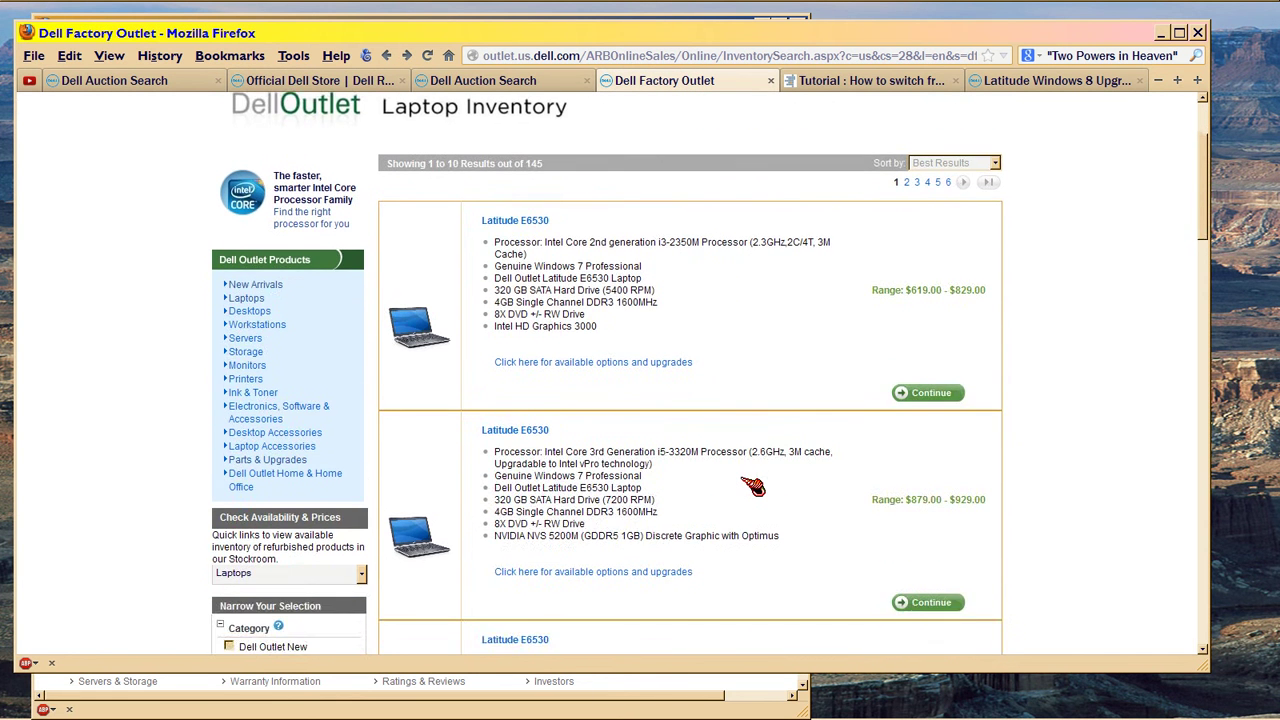
{"action": "scroll", "coordinate": [752, 486], "scroll_direction": "up", "scroll_amount": 2}
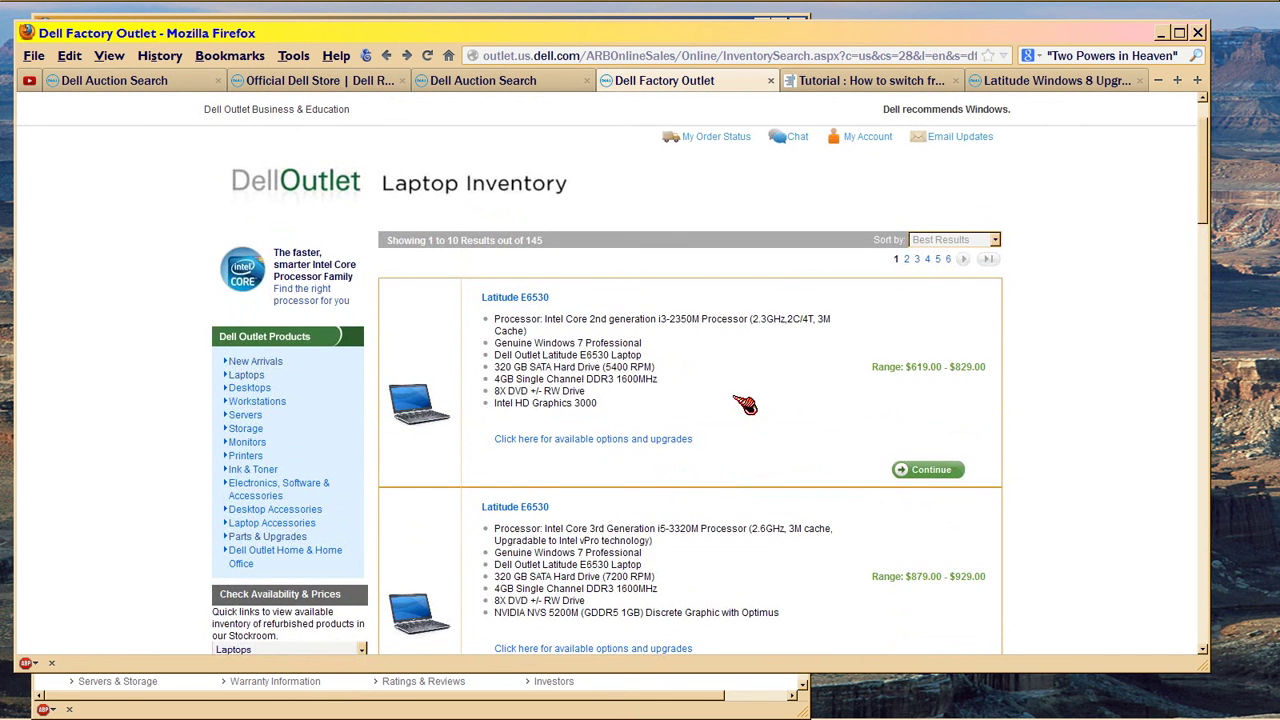
{"action": "scroll", "coordinate": [745, 403], "scroll_direction": "down", "scroll_amount": 2}
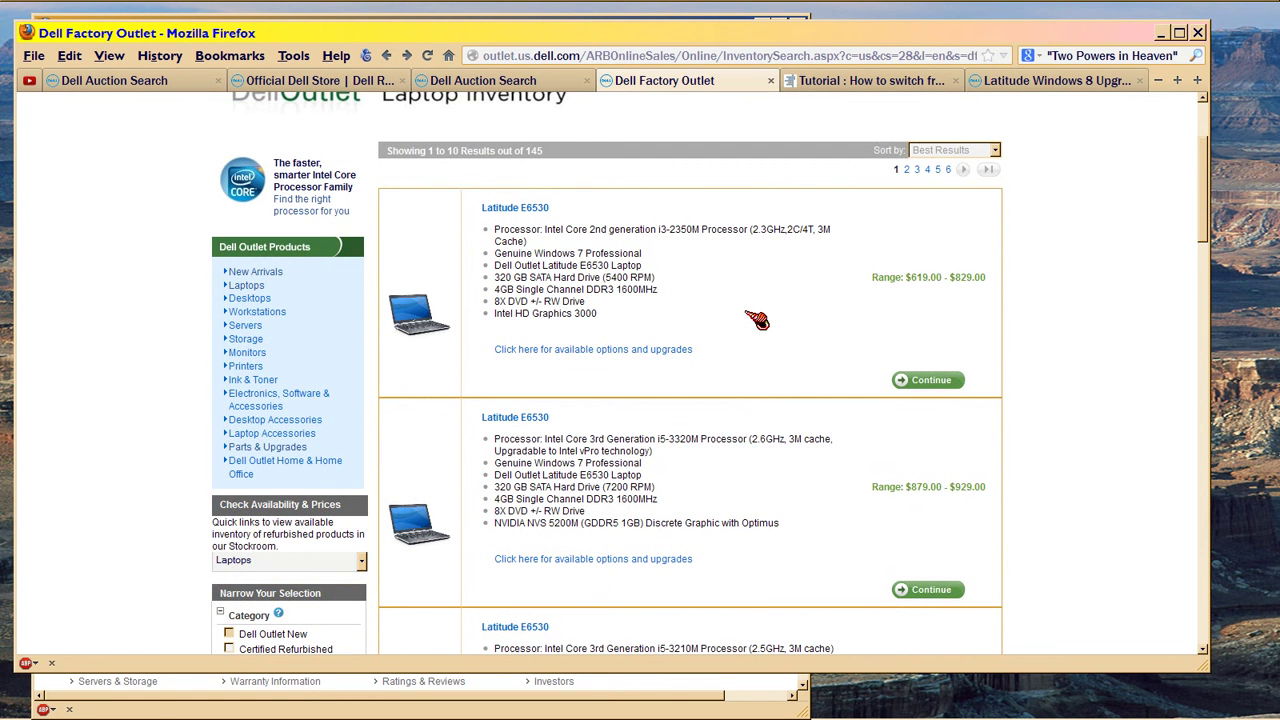
{"action": "scroll", "coordinate": [757, 320], "scroll_direction": "down", "scroll_amount": 2}
{"action": "scroll", "coordinate": [757, 325], "scroll_direction": "down", "scroll_amount": 2}
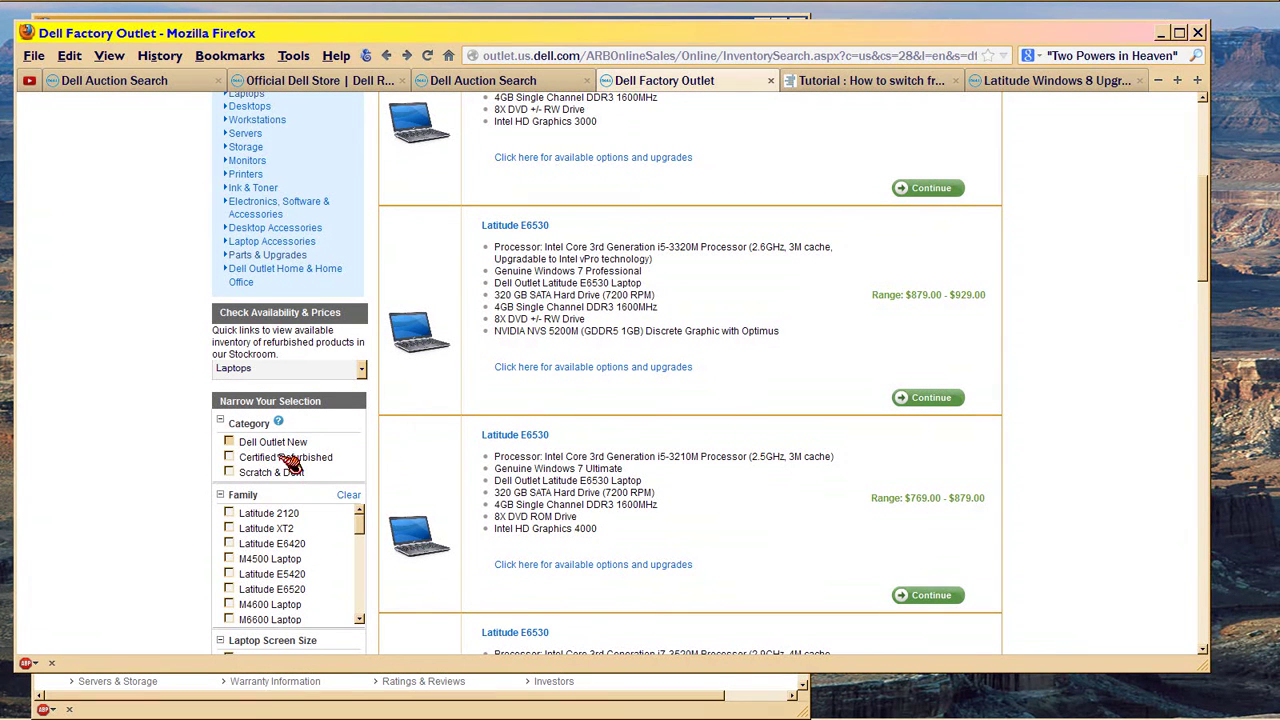
{"action": "left_click_drag", "start_coordinate": [232, 456], "coordinate": [350, 466]}
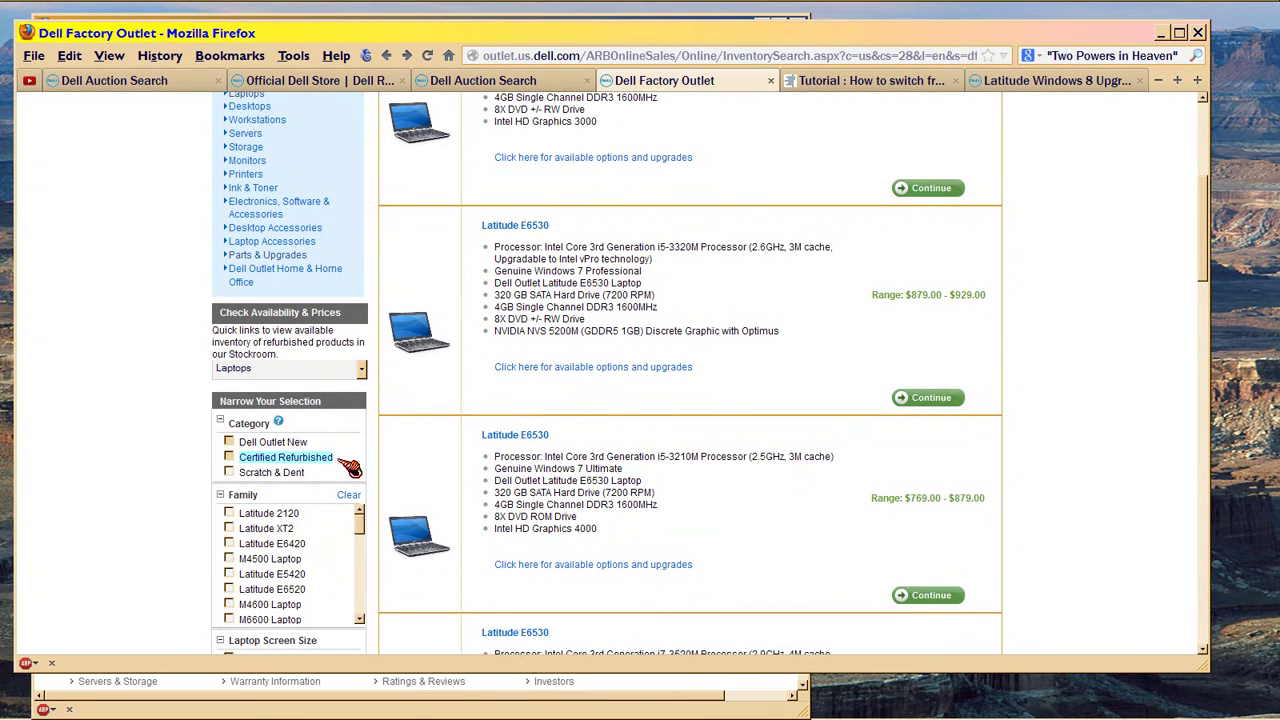
{"action": "left_click_drag", "start_coordinate": [239, 474], "coordinate": [318, 482]}
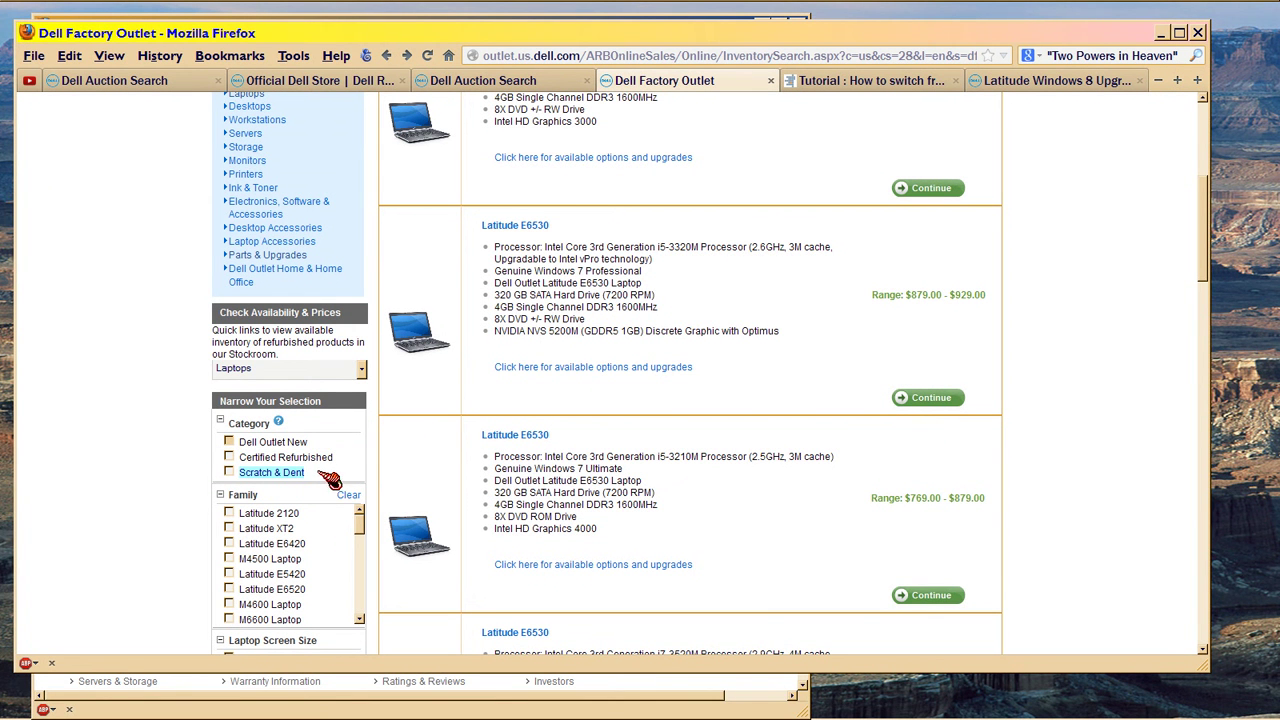
{"action": "left_click_drag", "start_coordinate": [336, 460], "coordinate": [254, 464]}
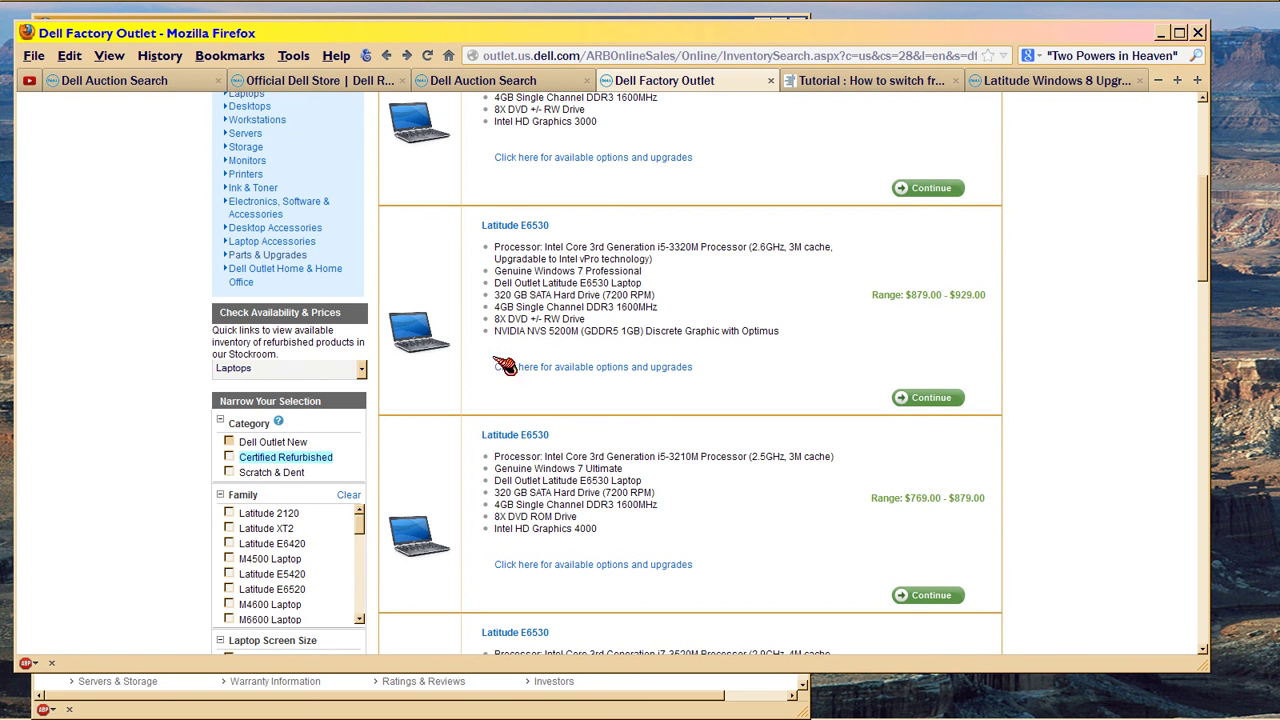
{"action": "scroll", "coordinate": [1204, 280], "scroll_direction": "up", "scroll_amount": 6}
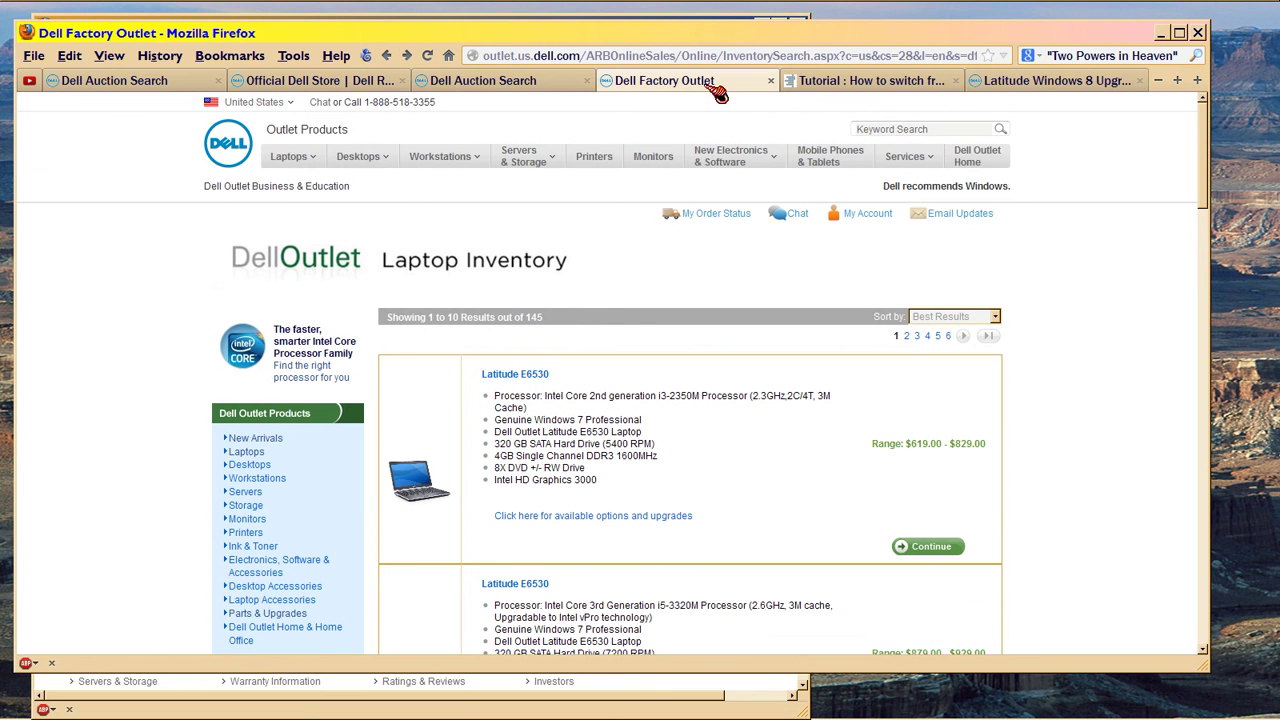
Step: Pass through the DFS store tab back to Dell Auction results and highlight 'Auction' in the header
{"action": "left_click", "coordinate": [472, 84]}
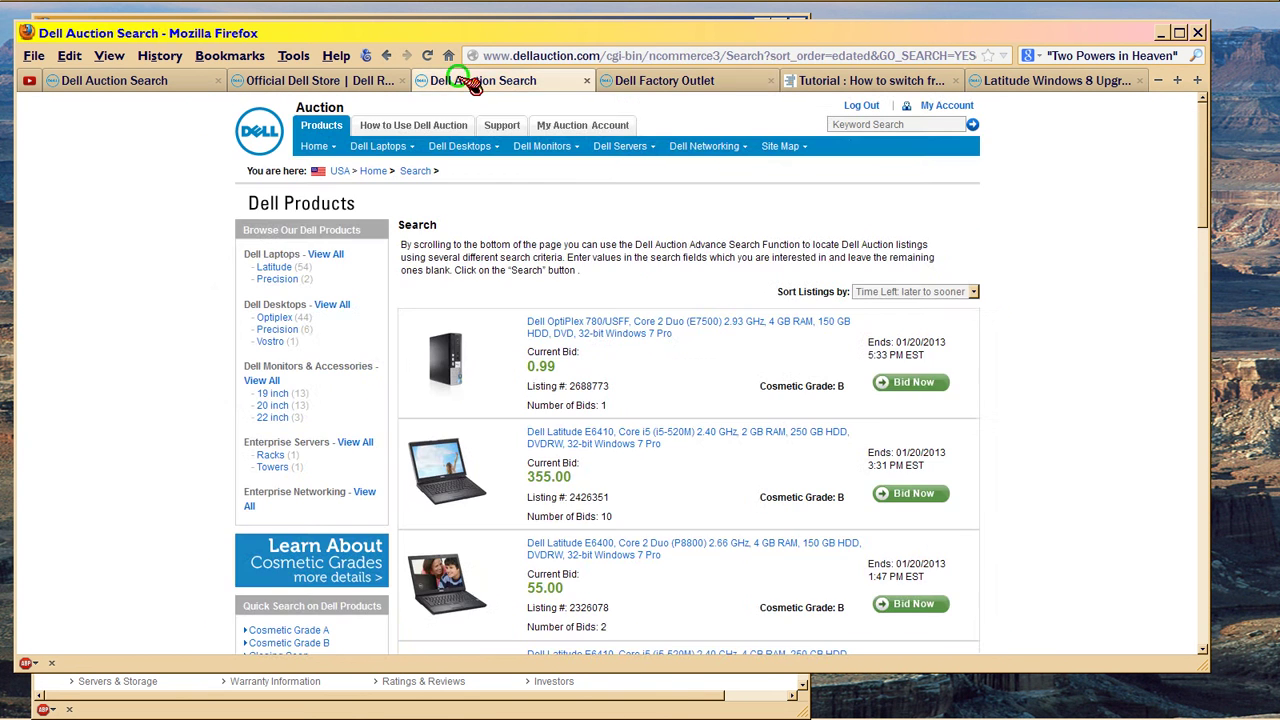
{"action": "left_click", "coordinate": [365, 82]}
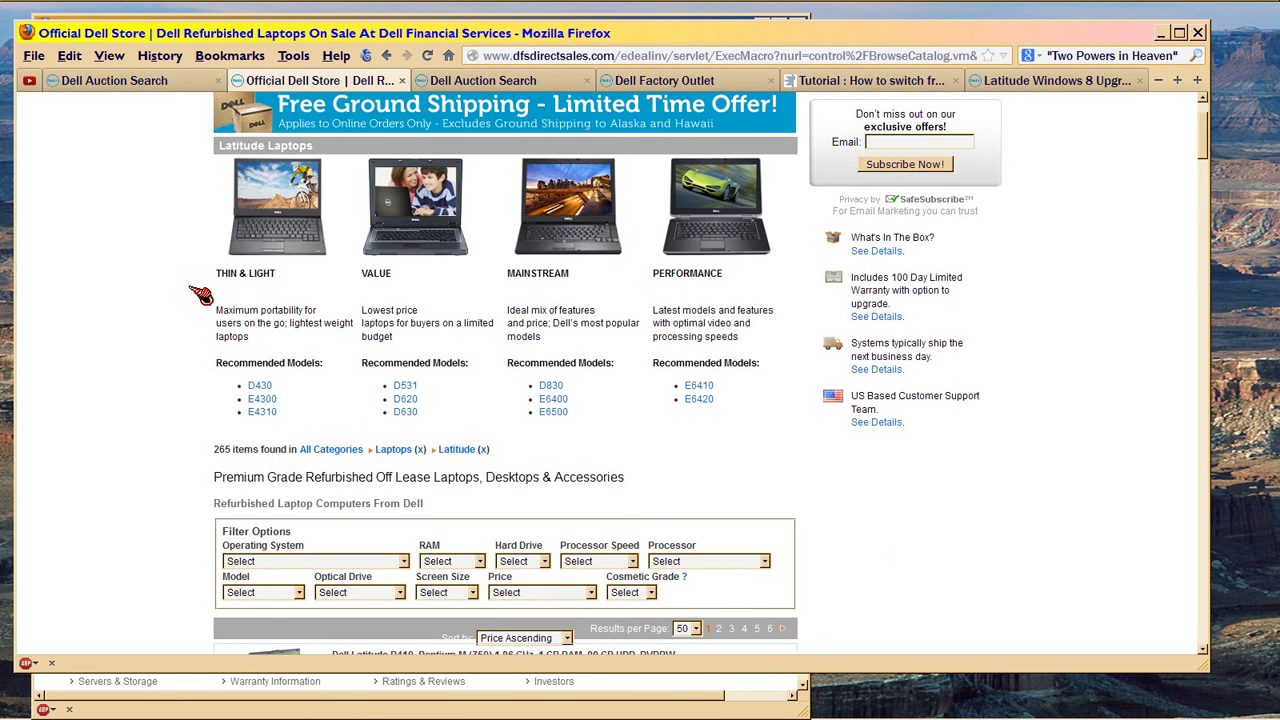
{"action": "scroll", "coordinate": [200, 293], "scroll_direction": "up", "scroll_amount": 2}
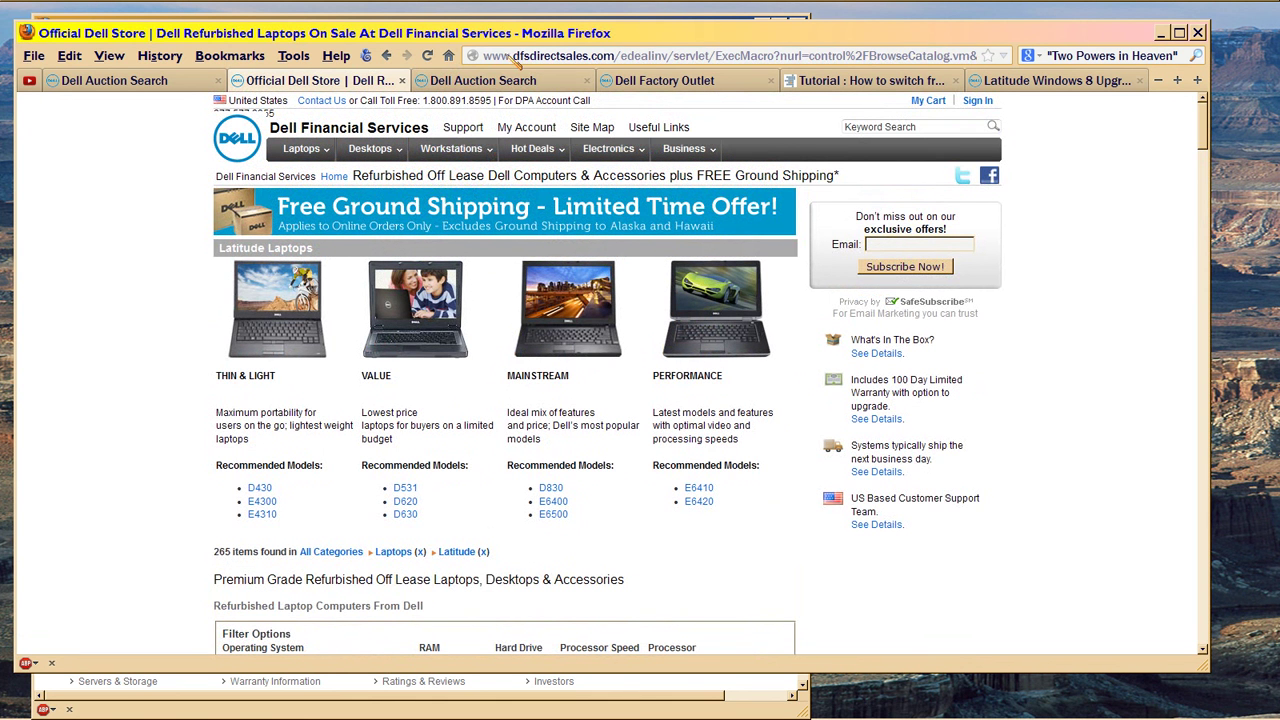
{"action": "left_click", "coordinate": [145, 237]}
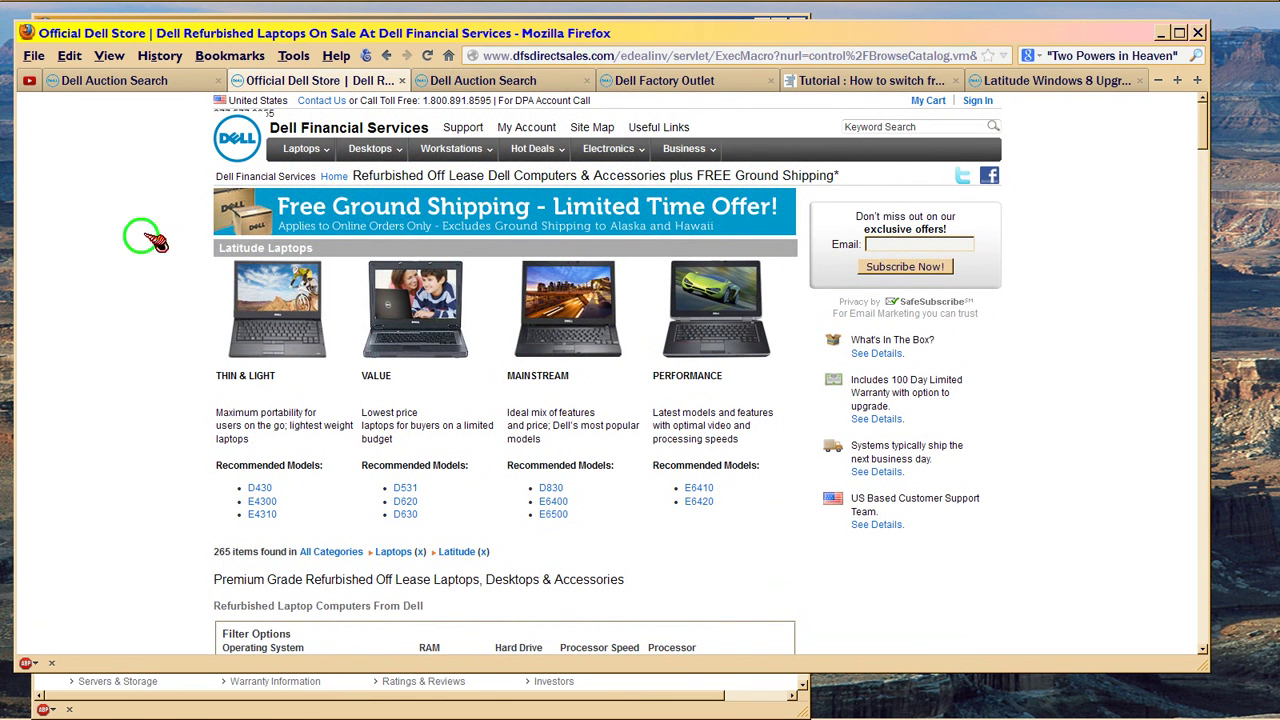
{"action": "left_click", "coordinate": [158, 86]}
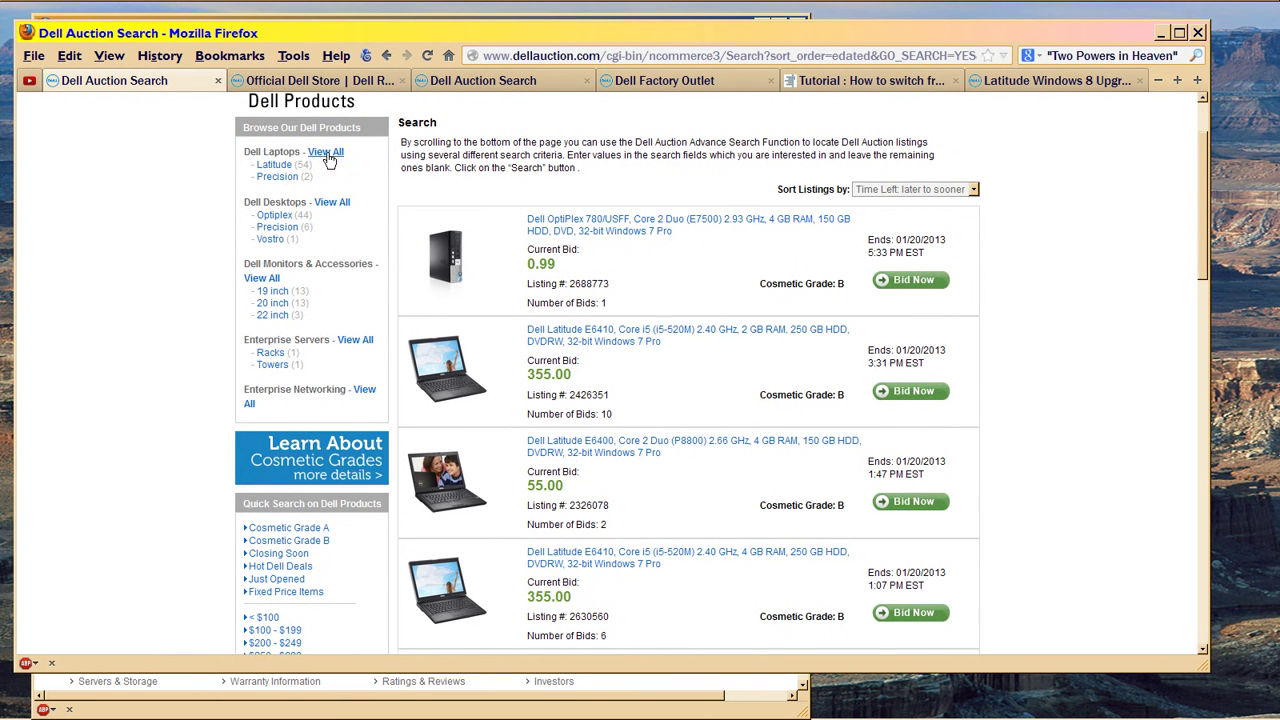
{"action": "scroll", "coordinate": [360, 260], "scroll_direction": "up", "scroll_amount": 1}
{"action": "scroll", "coordinate": [375, 265], "scroll_direction": "up", "scroll_amount": 1}
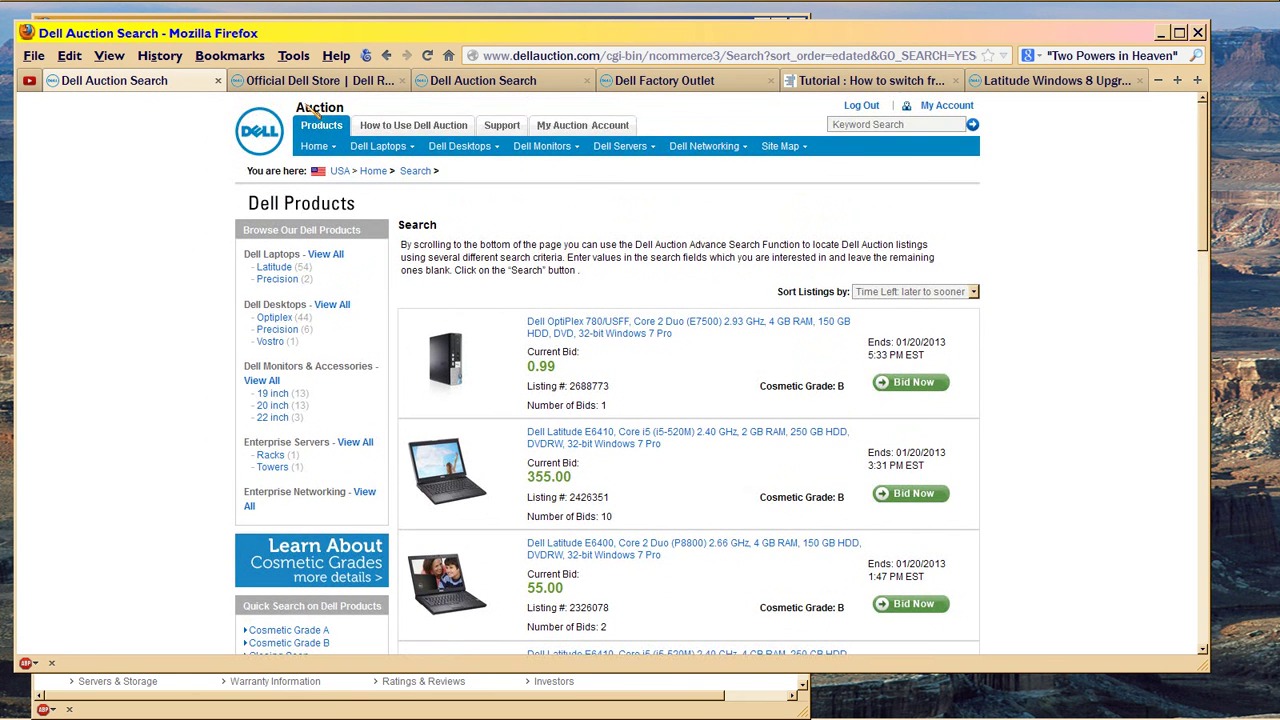
{"action": "left_click_drag", "start_coordinate": [297, 108], "coordinate": [346, 110]}
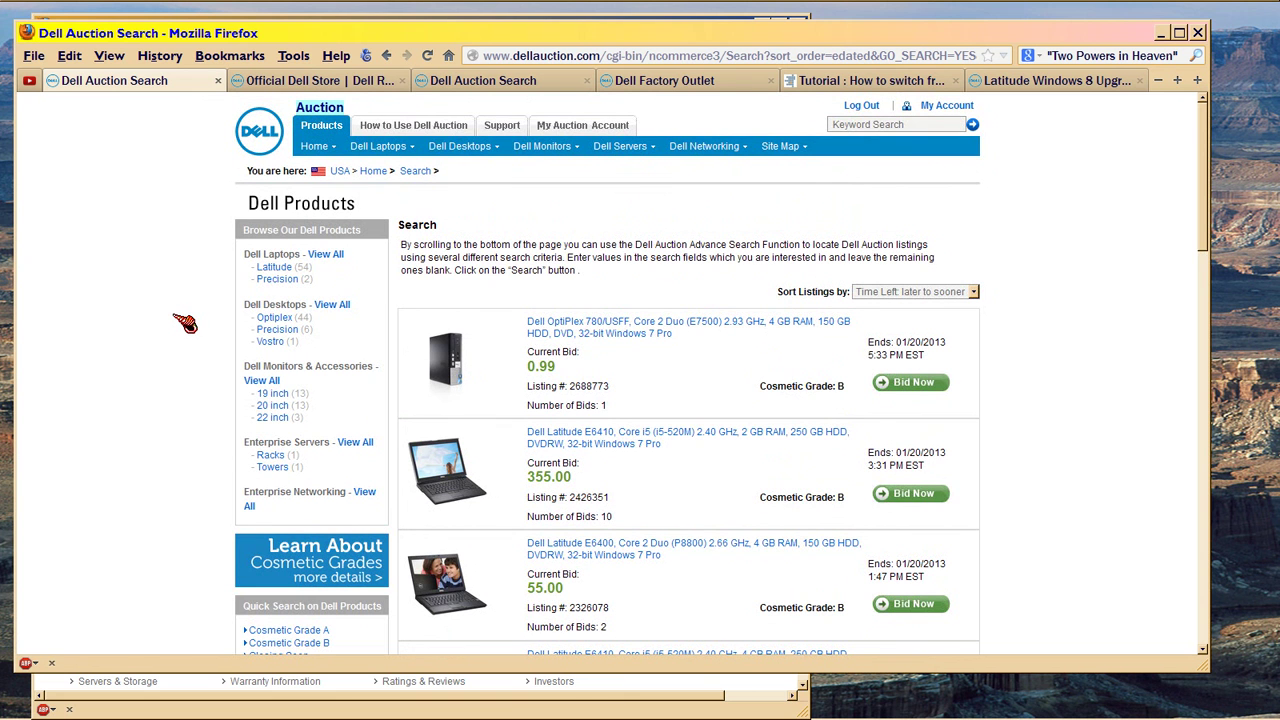